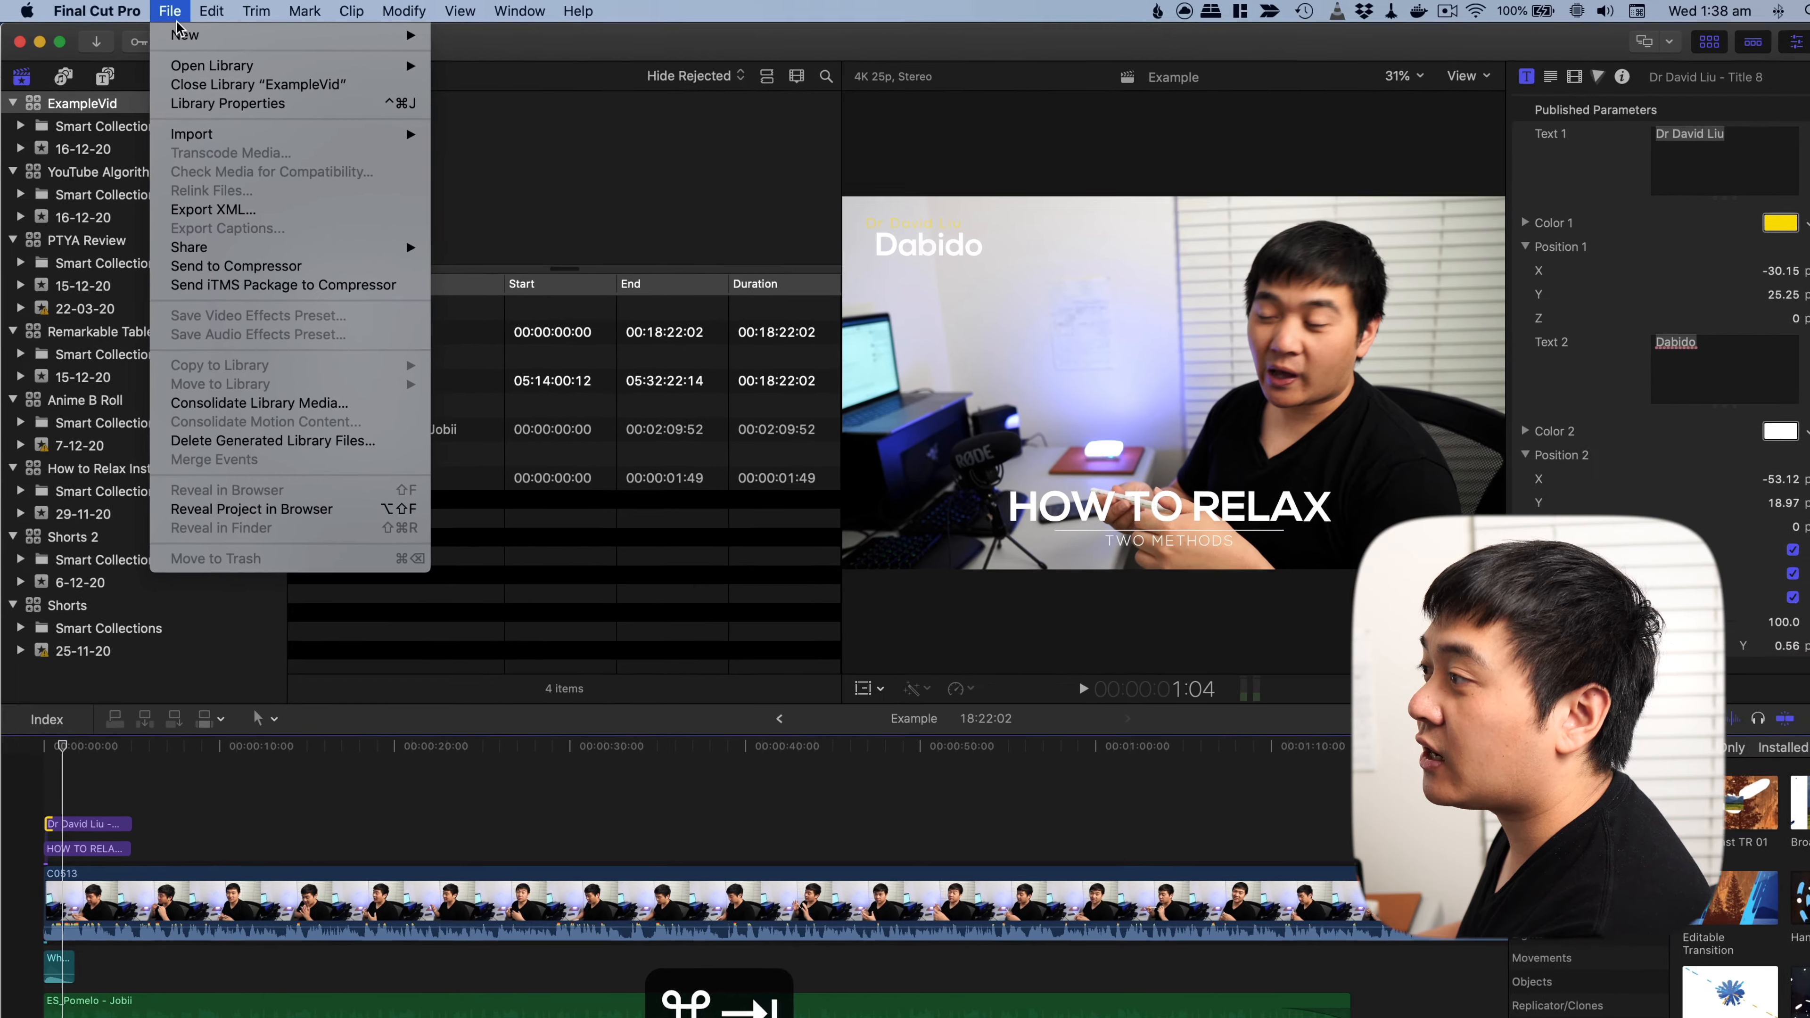
# Step: Create a new library named Example in the 31. Example Vid folder
pyautogui.moveTo(235, 33)
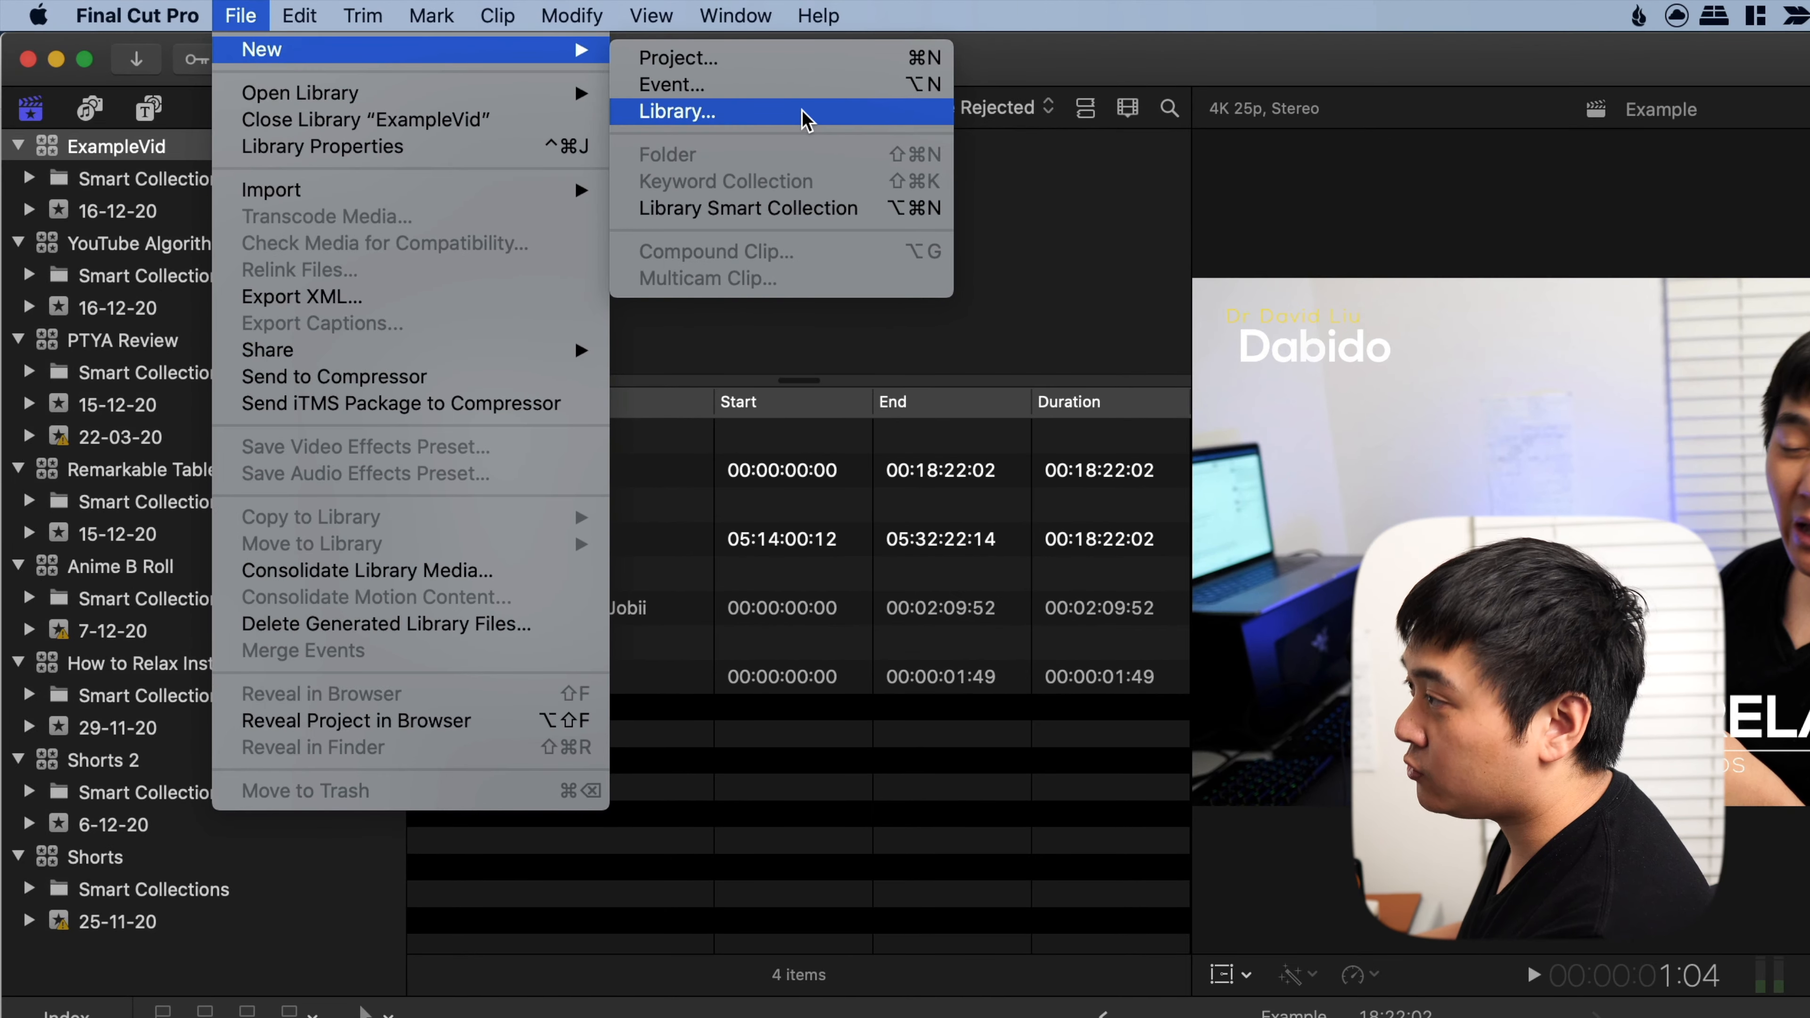
pyautogui.click(805, 114)
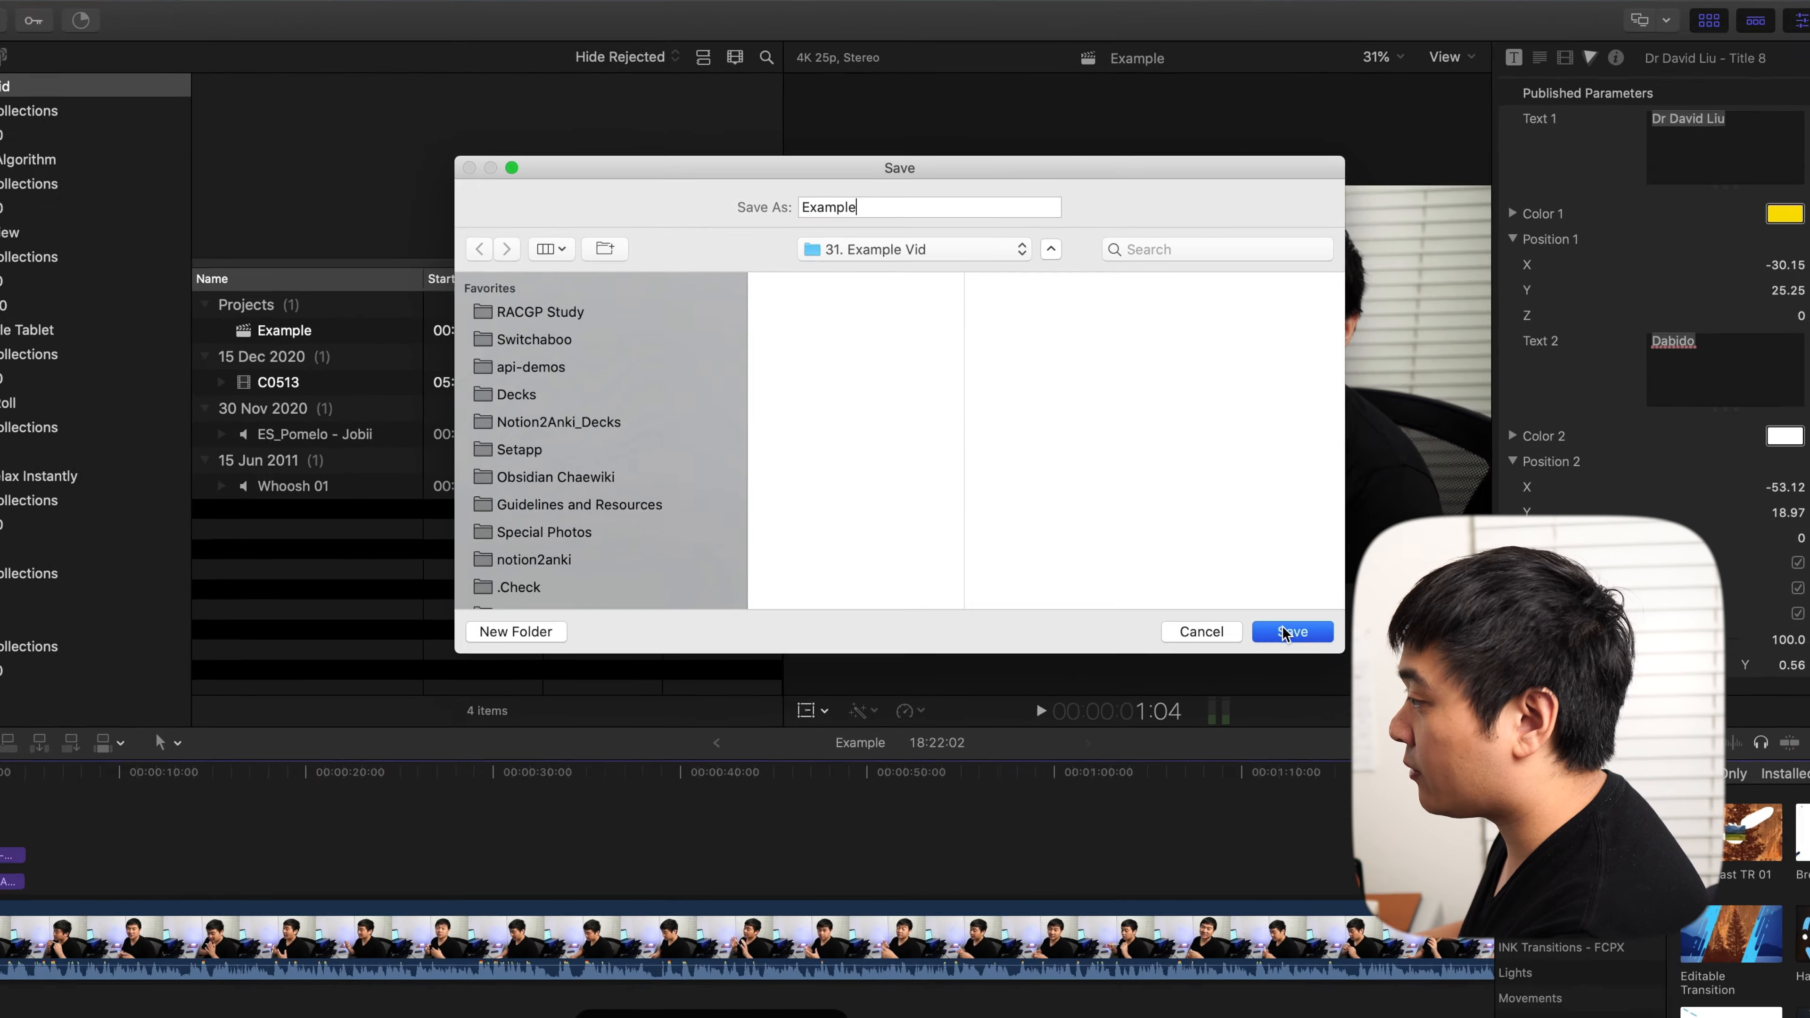
pyautogui.click(1291, 632)
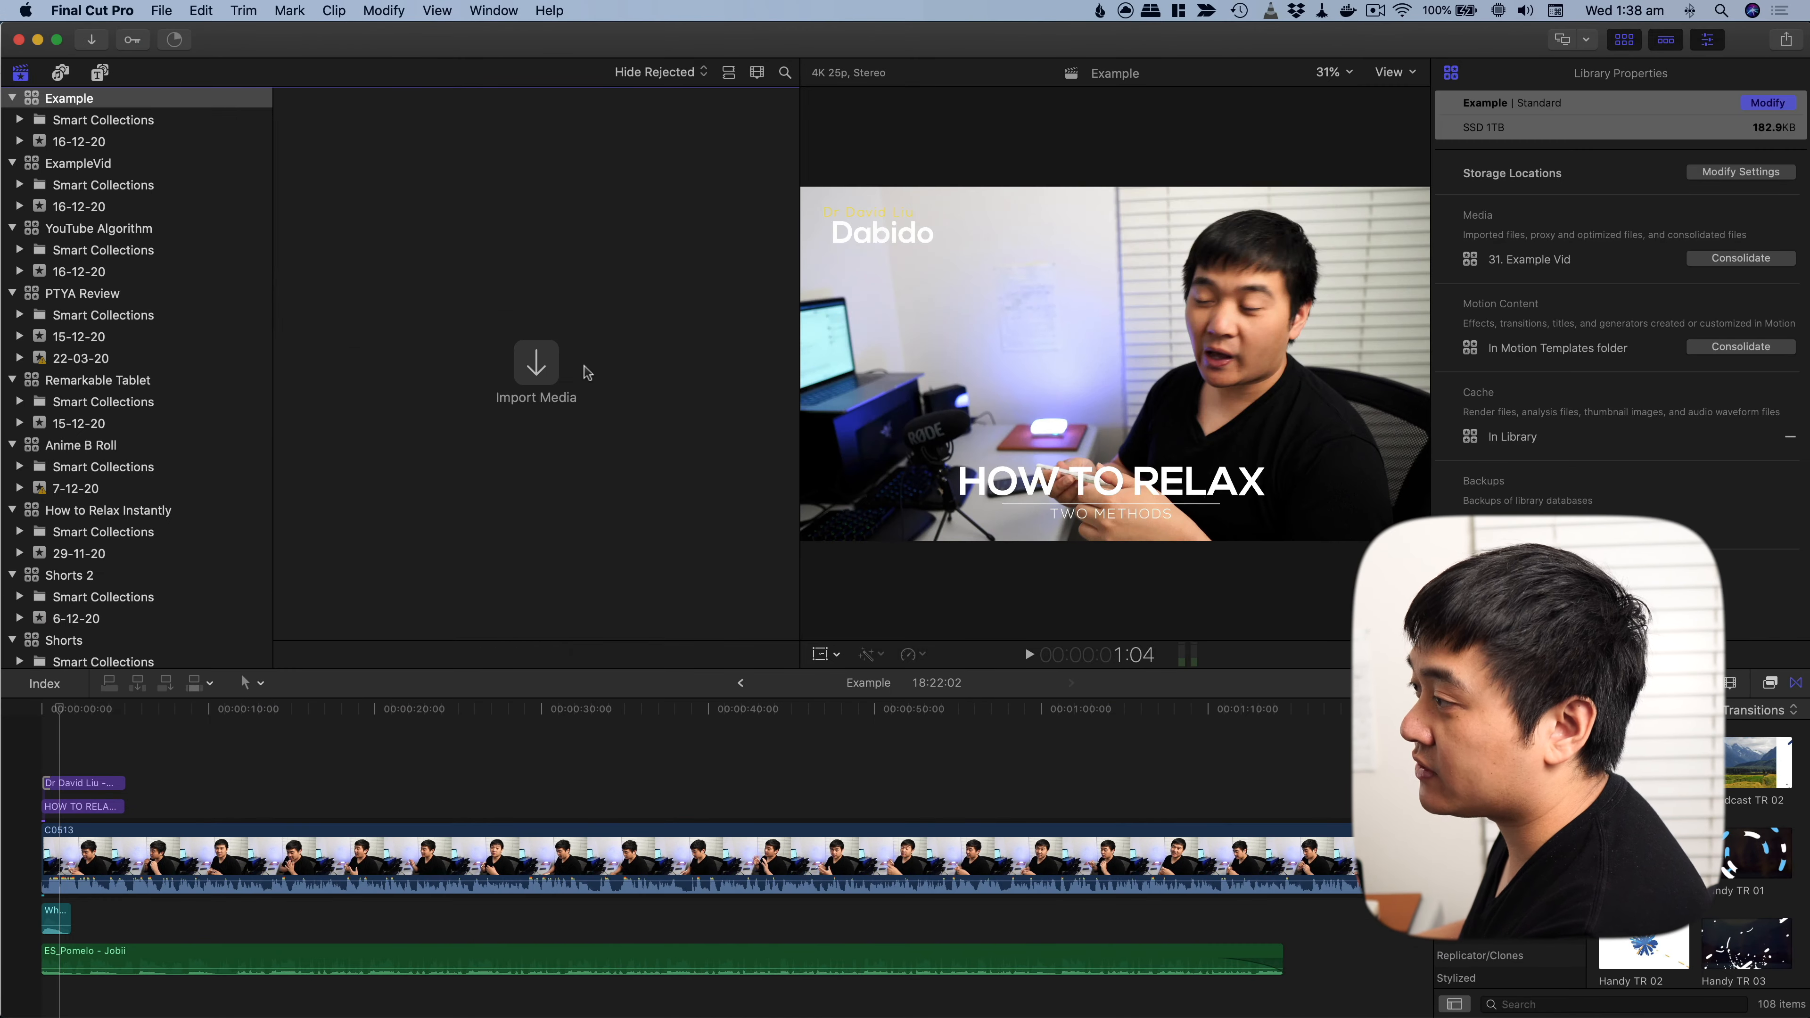
# Step: Create a project named ExampleVid2 in event 16-12-20, with 4K 3840x2160 video at 25p and Apple ProRes 422 rendering
pyautogui.click(161, 10)
pyautogui.moveTo(200, 10)
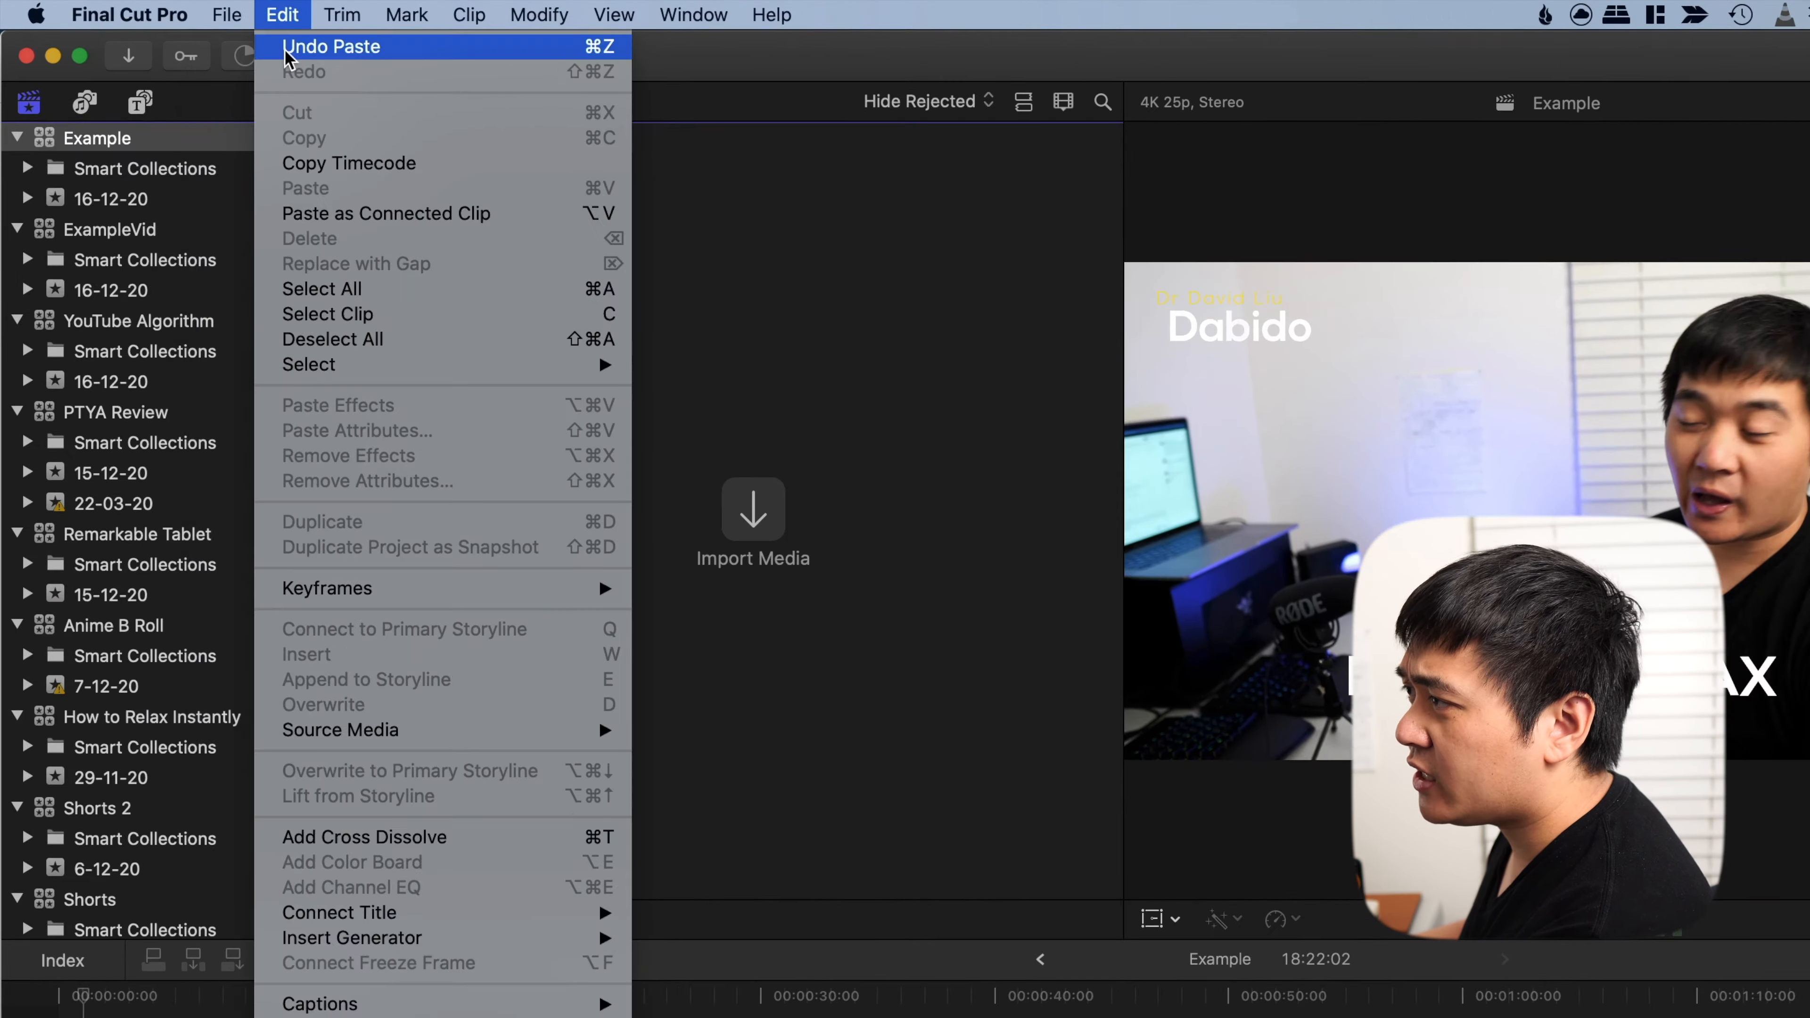
pyautogui.moveTo(256, 46)
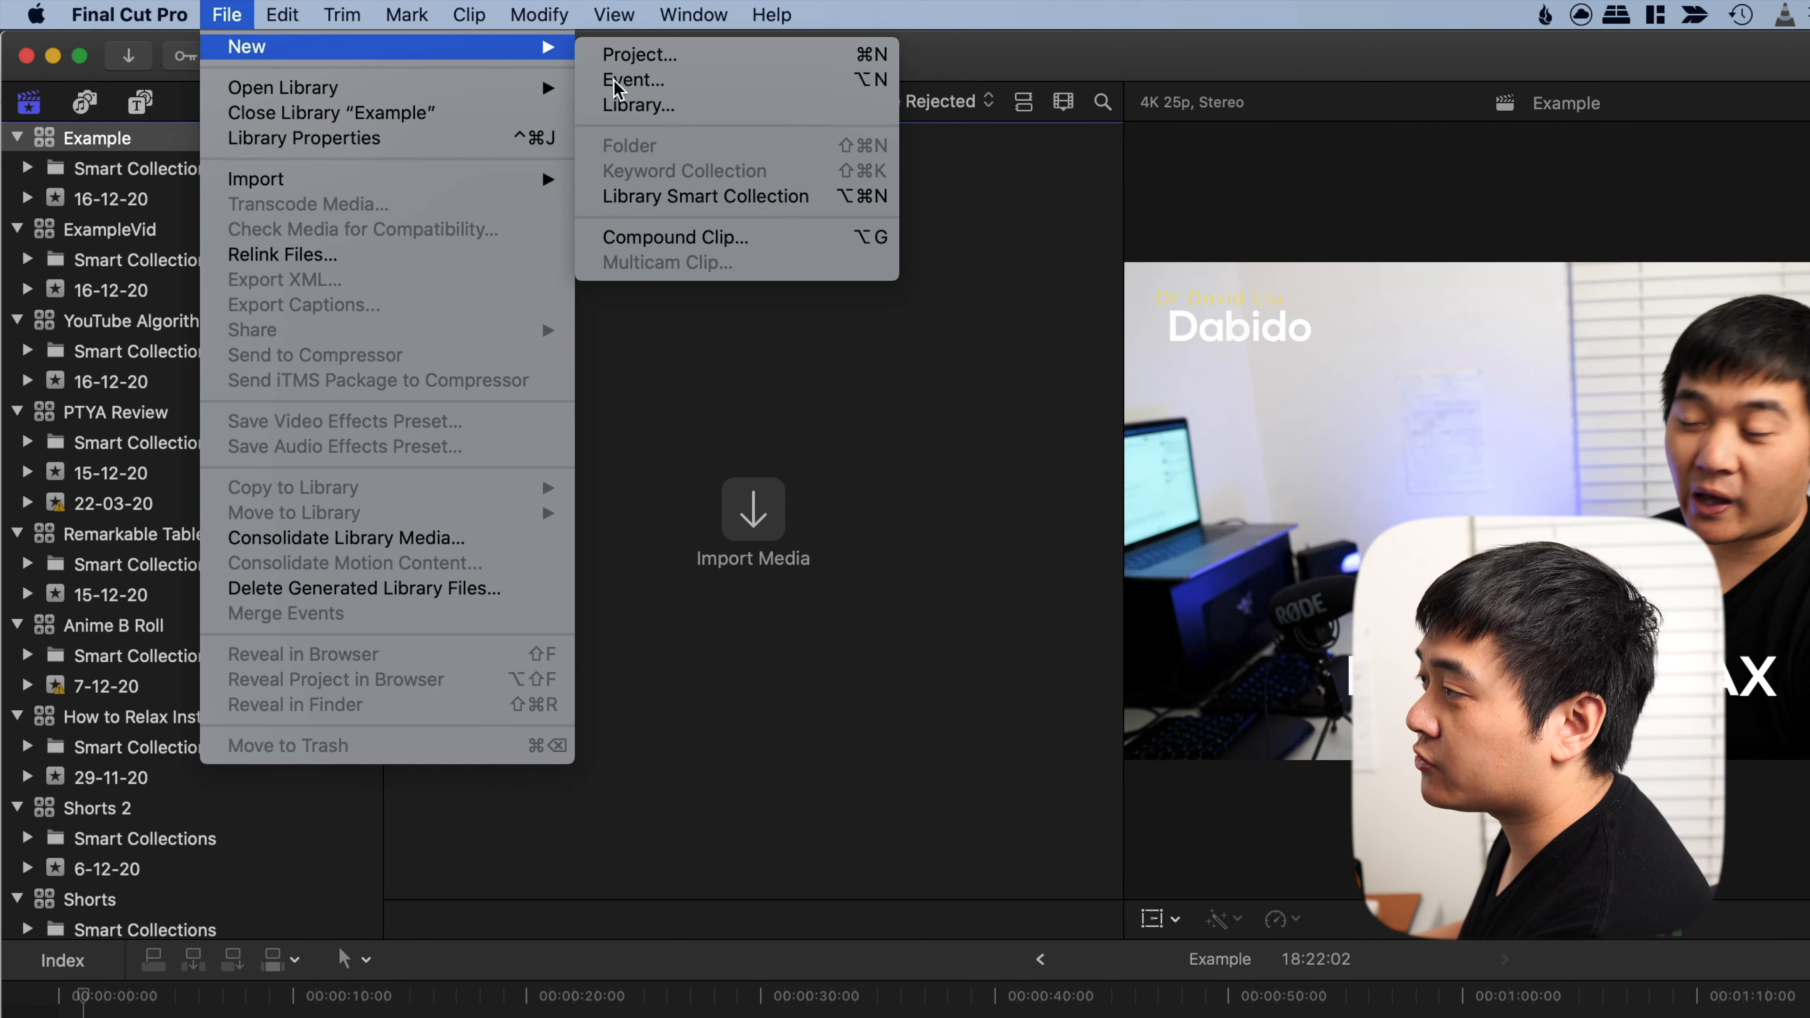
pyautogui.click(637, 57)
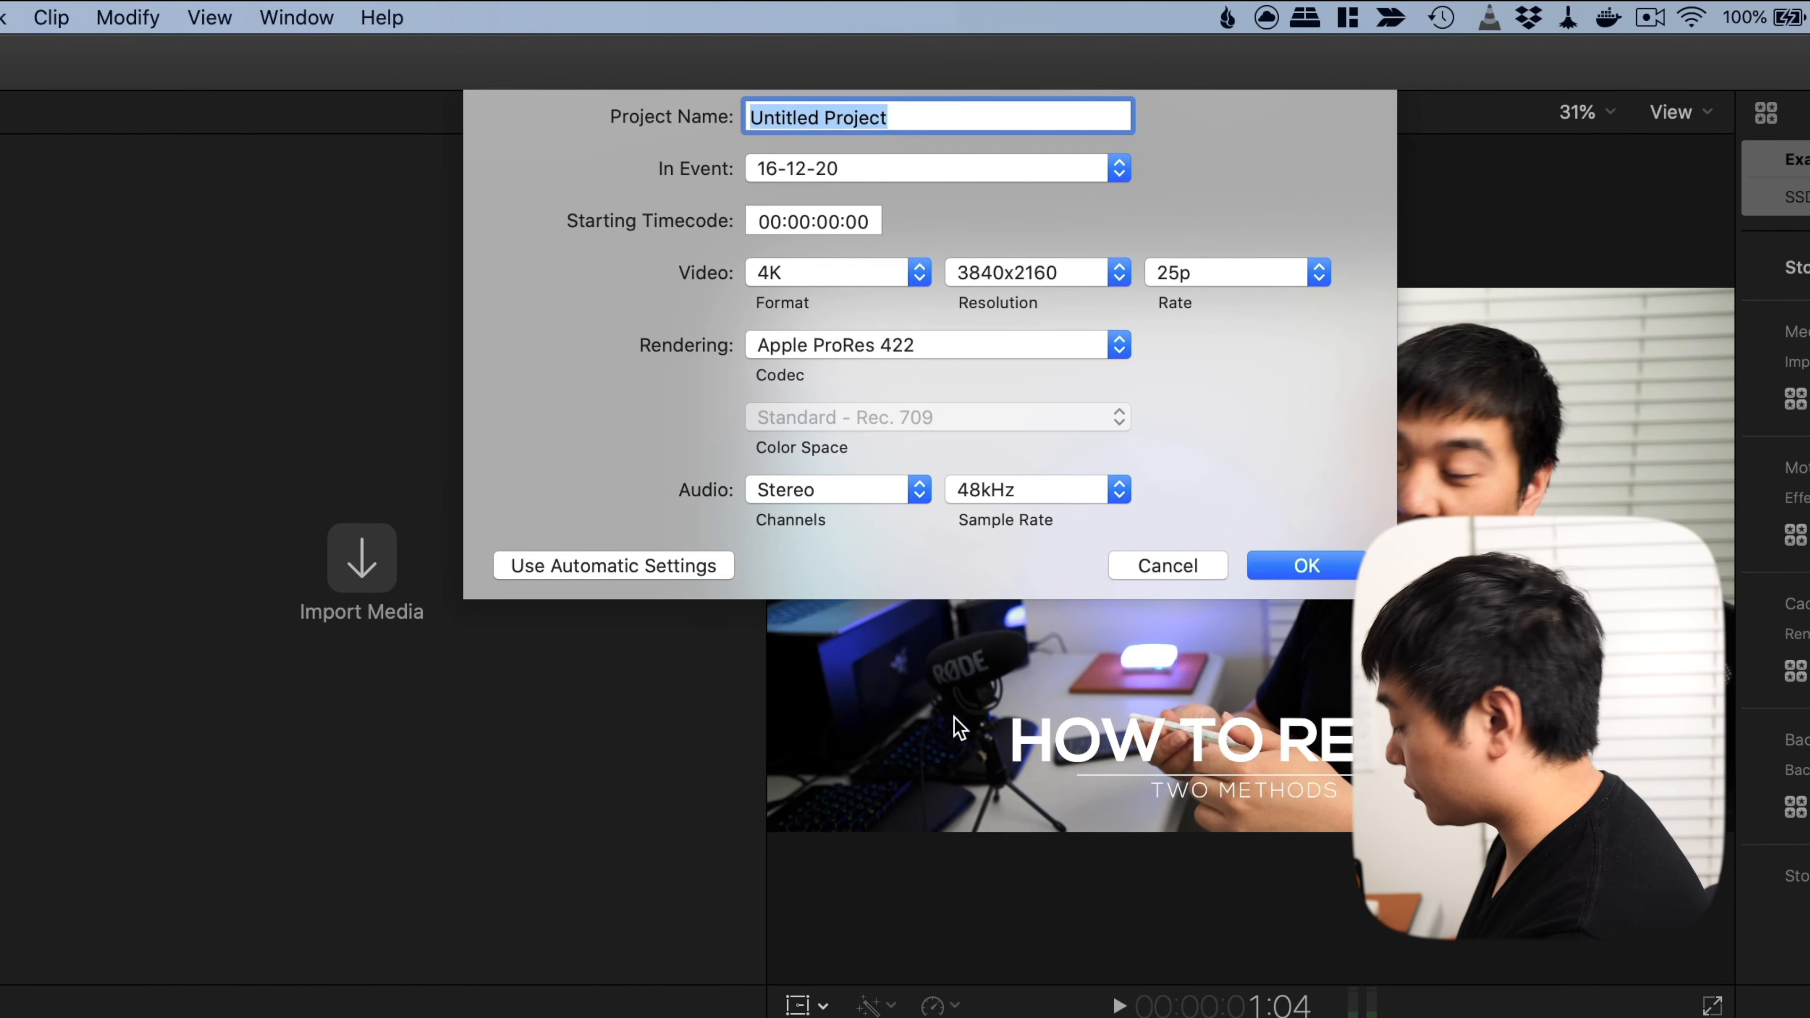
pyautogui.write('ExampleVid')
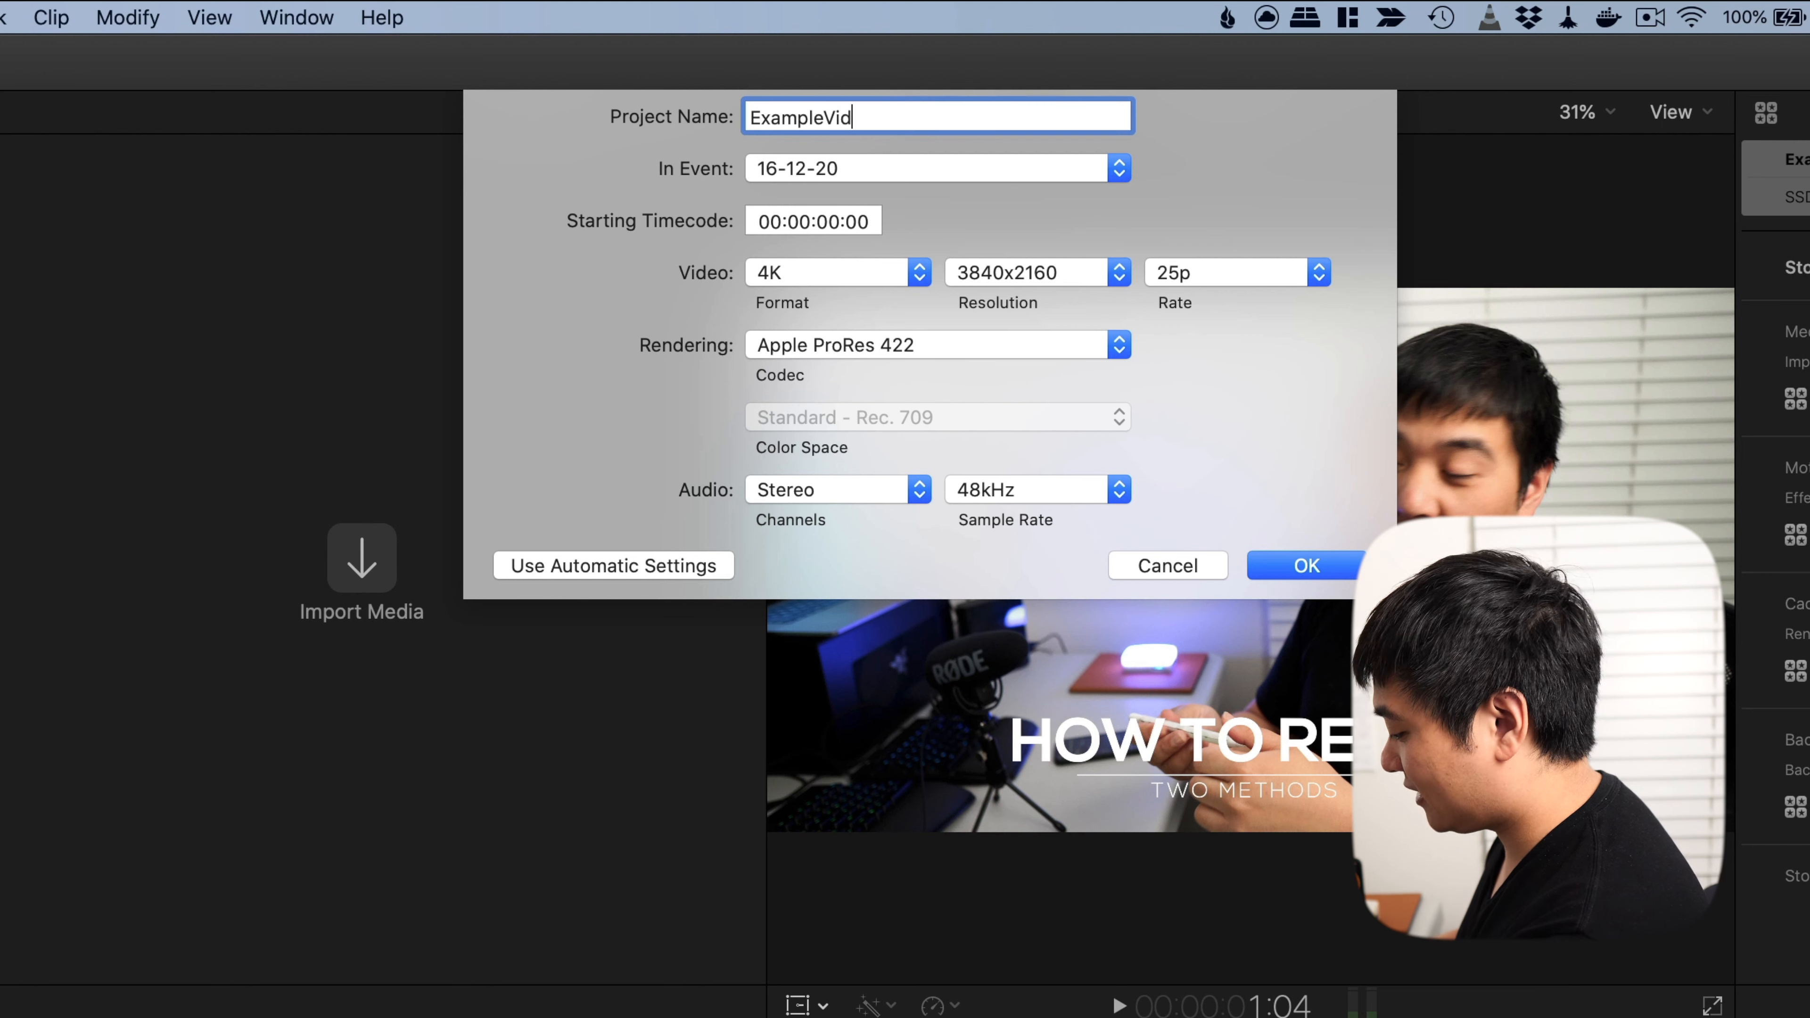
pyautogui.write('2')
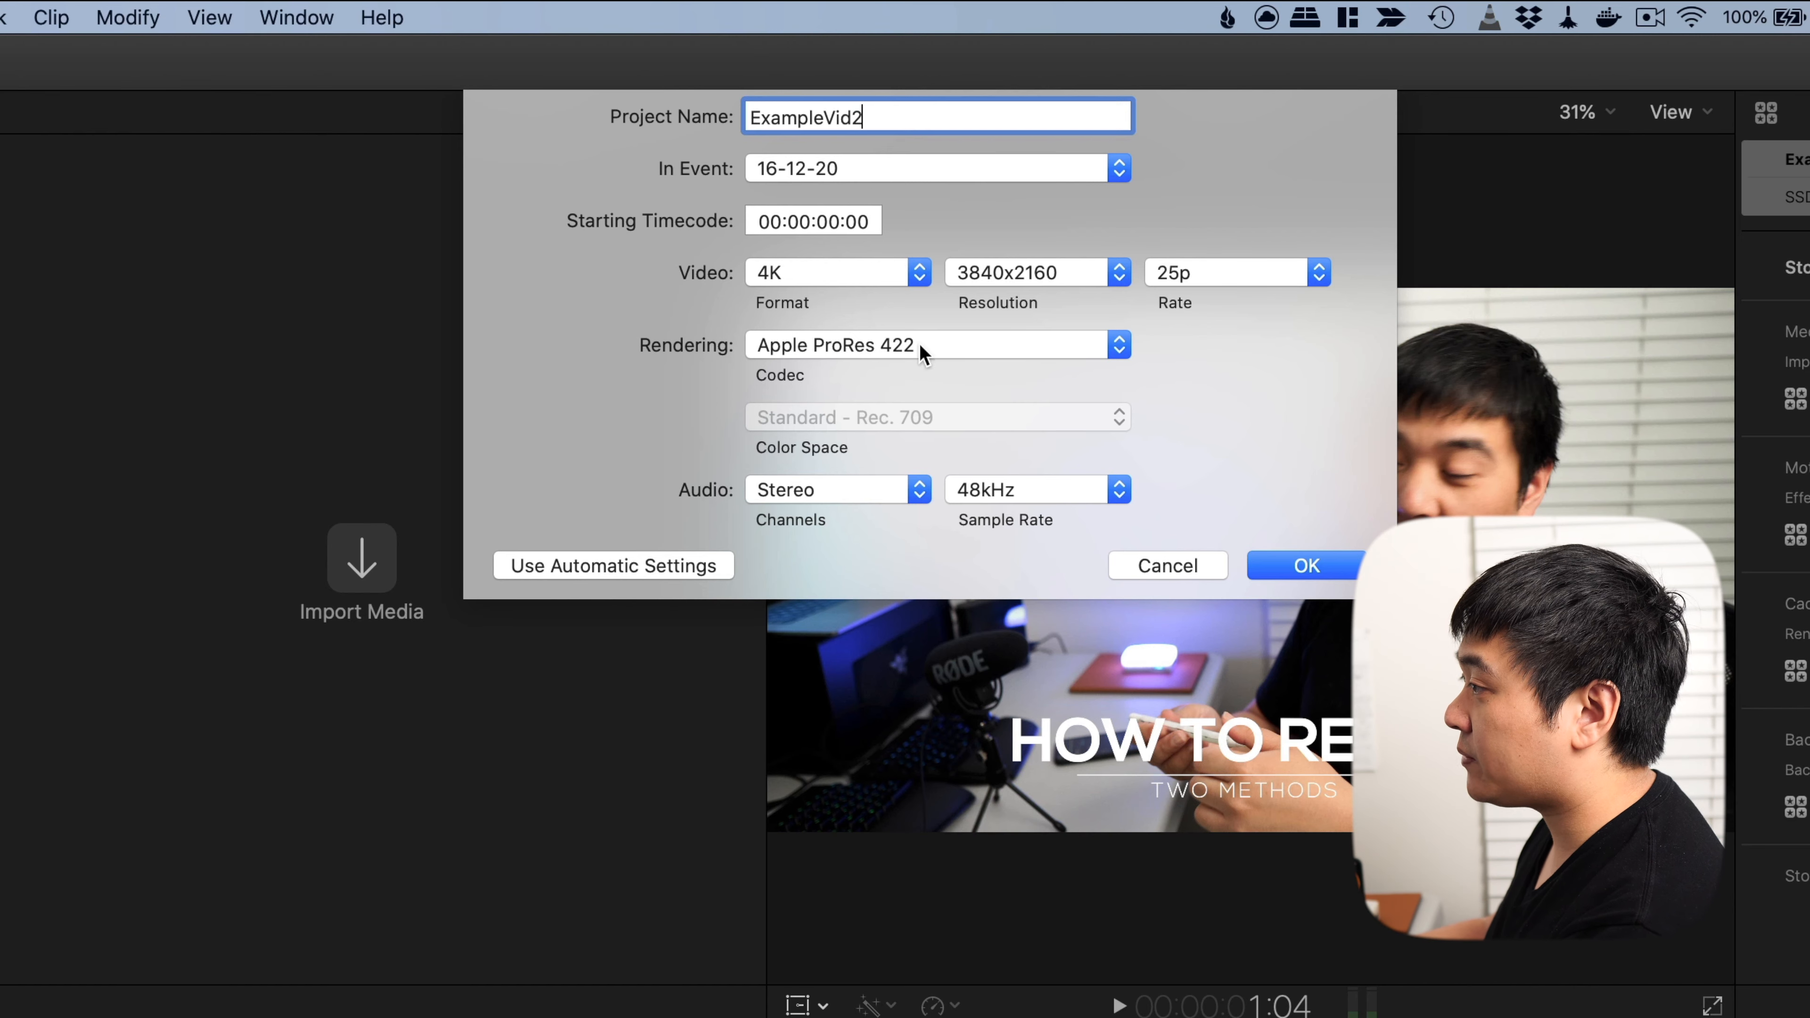
pyautogui.click(1337, 574)
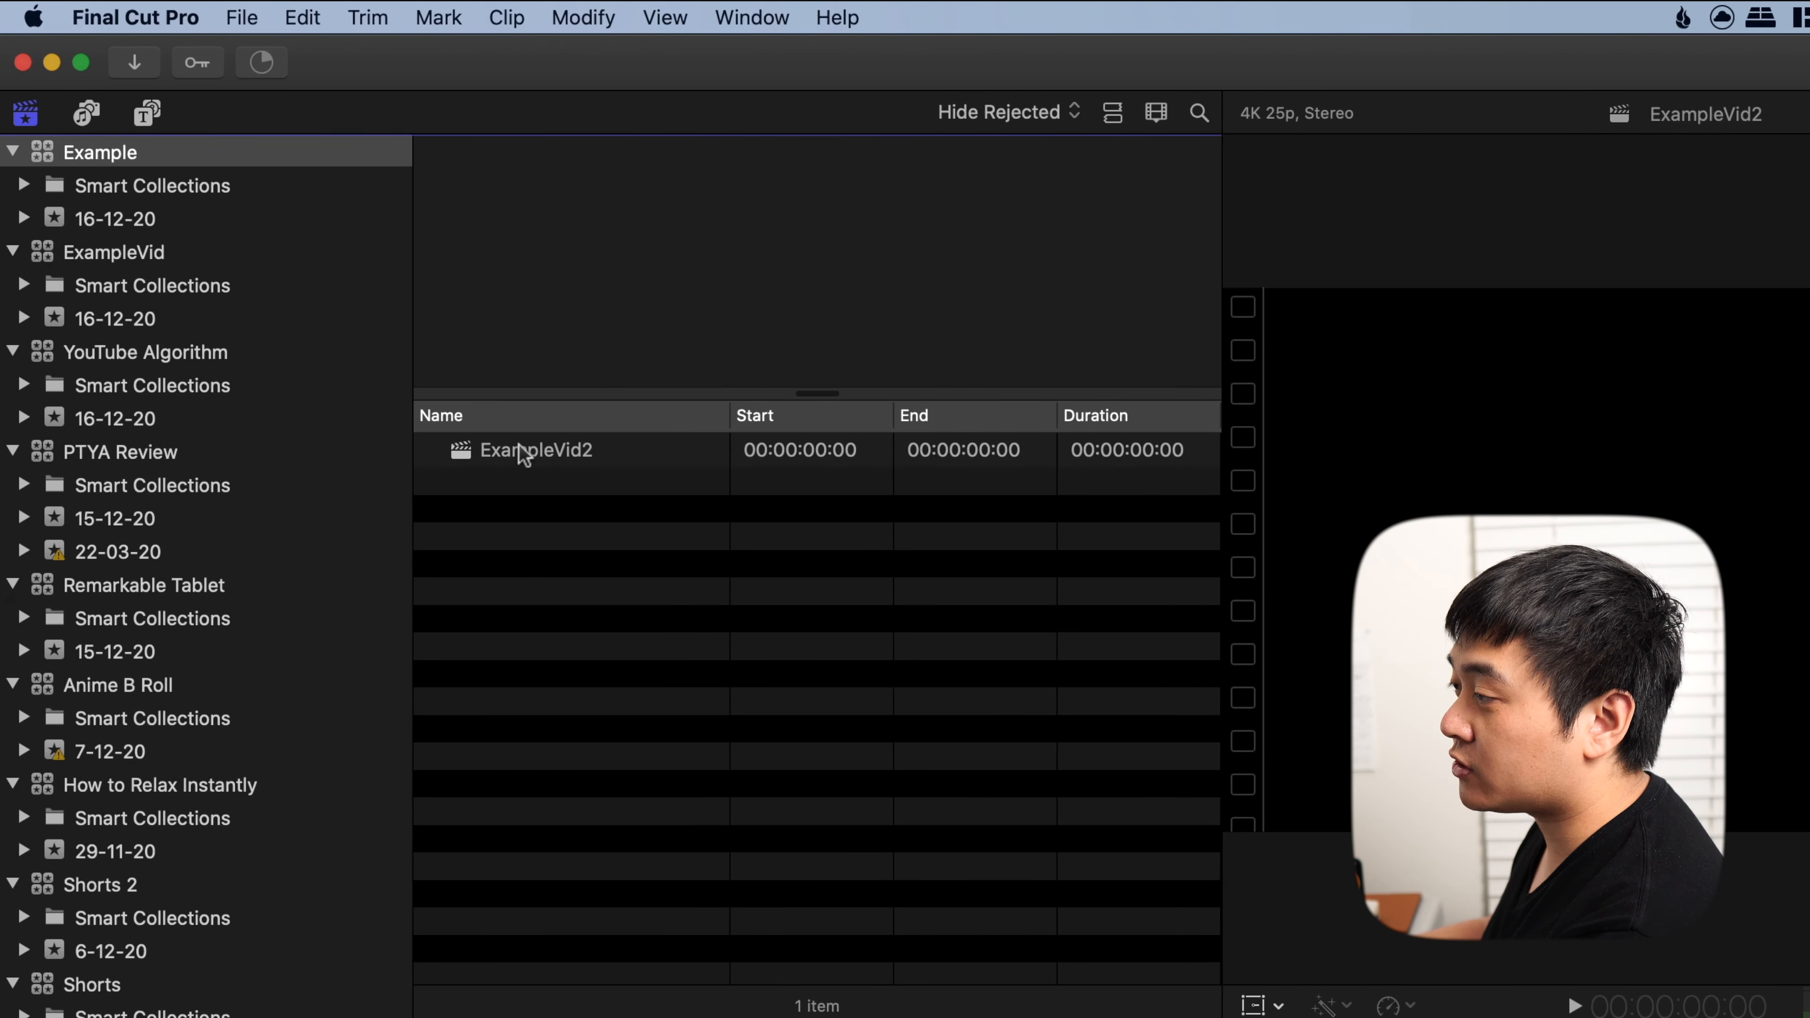
# Step: Import video clip C0513 from the Lolo_256 camera card into the existing event 16-12-20, with proxy media
pyautogui.click(519, 445)
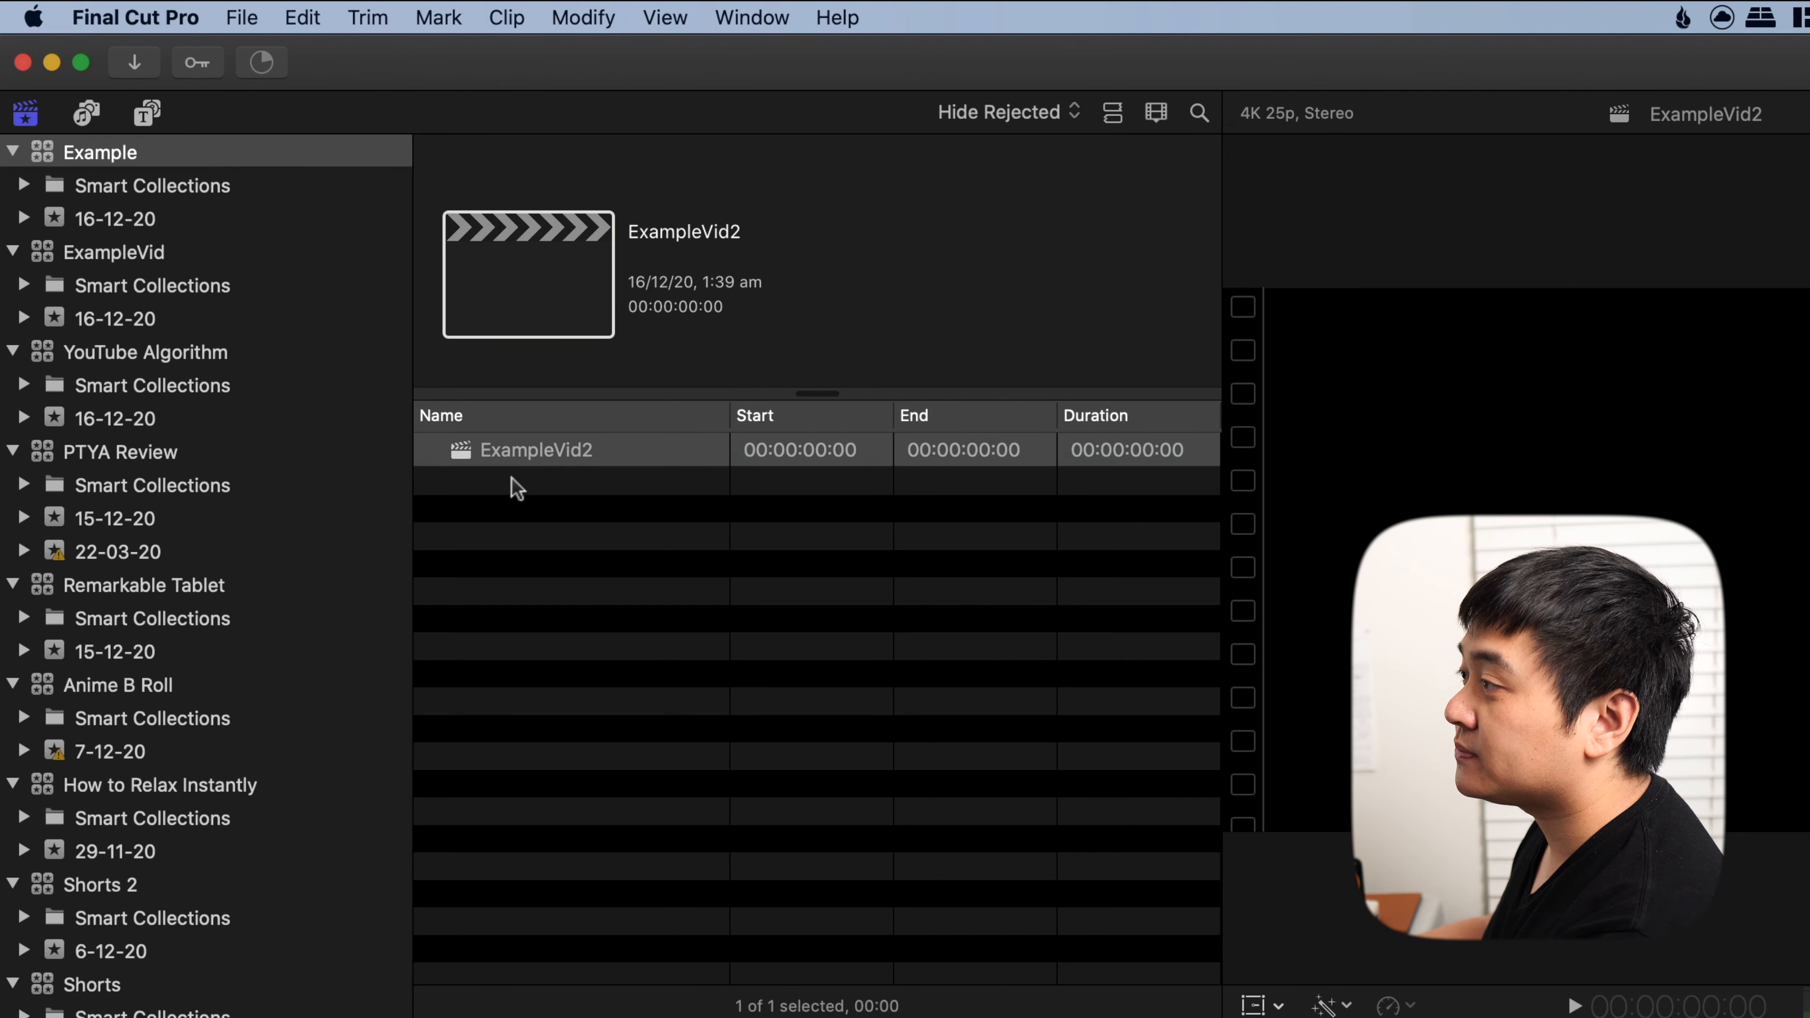
pyautogui.click(835, 18)
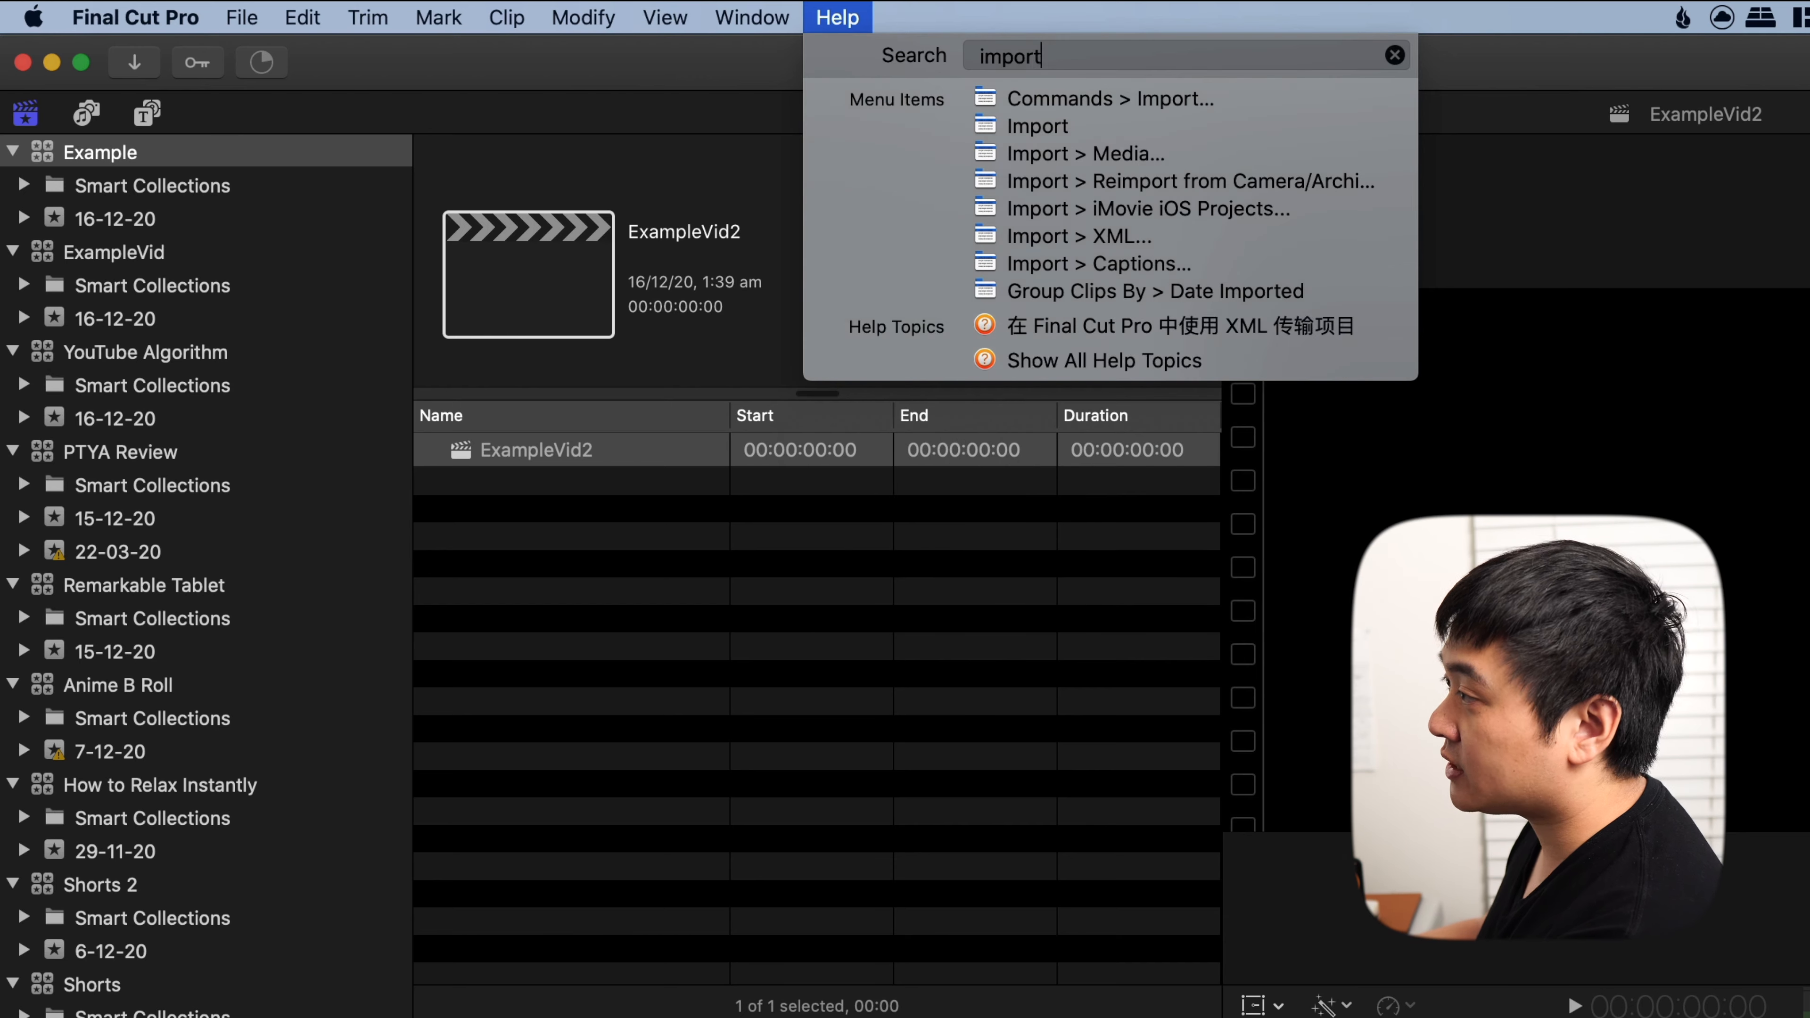
pyautogui.moveTo(990, 204)
pyautogui.click(996, 162)
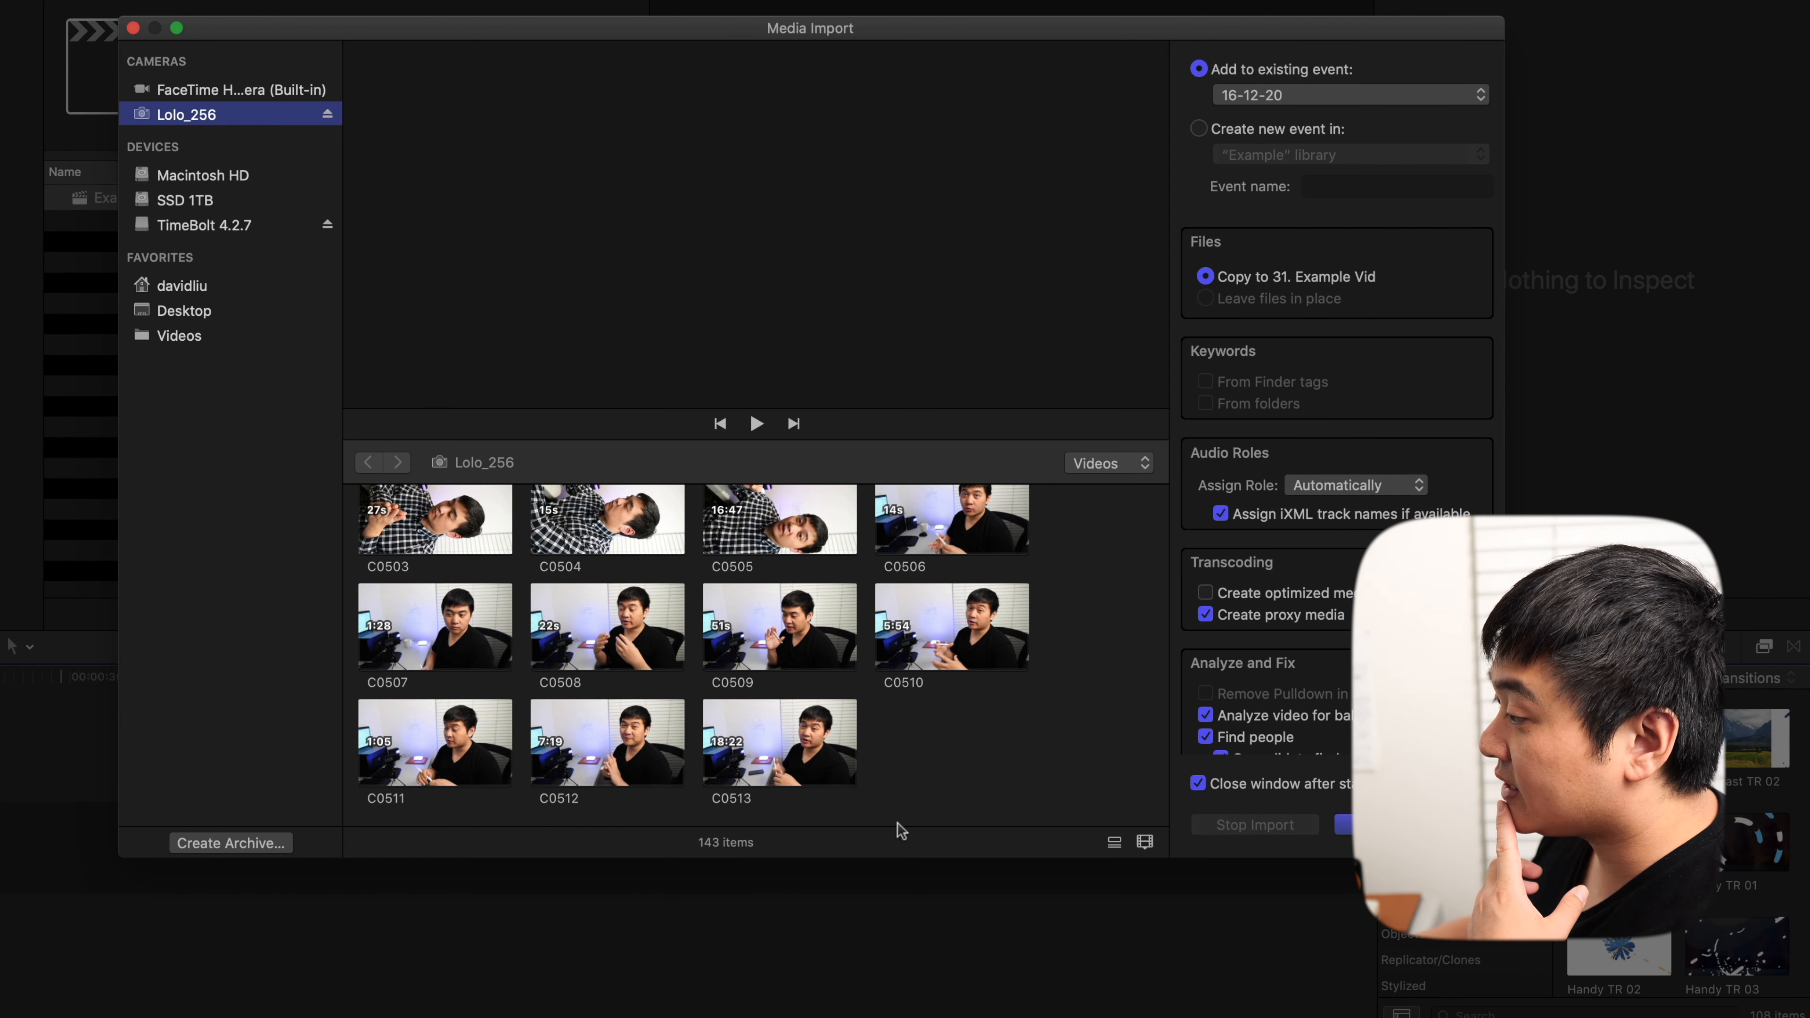
pyautogui.click(815, 747)
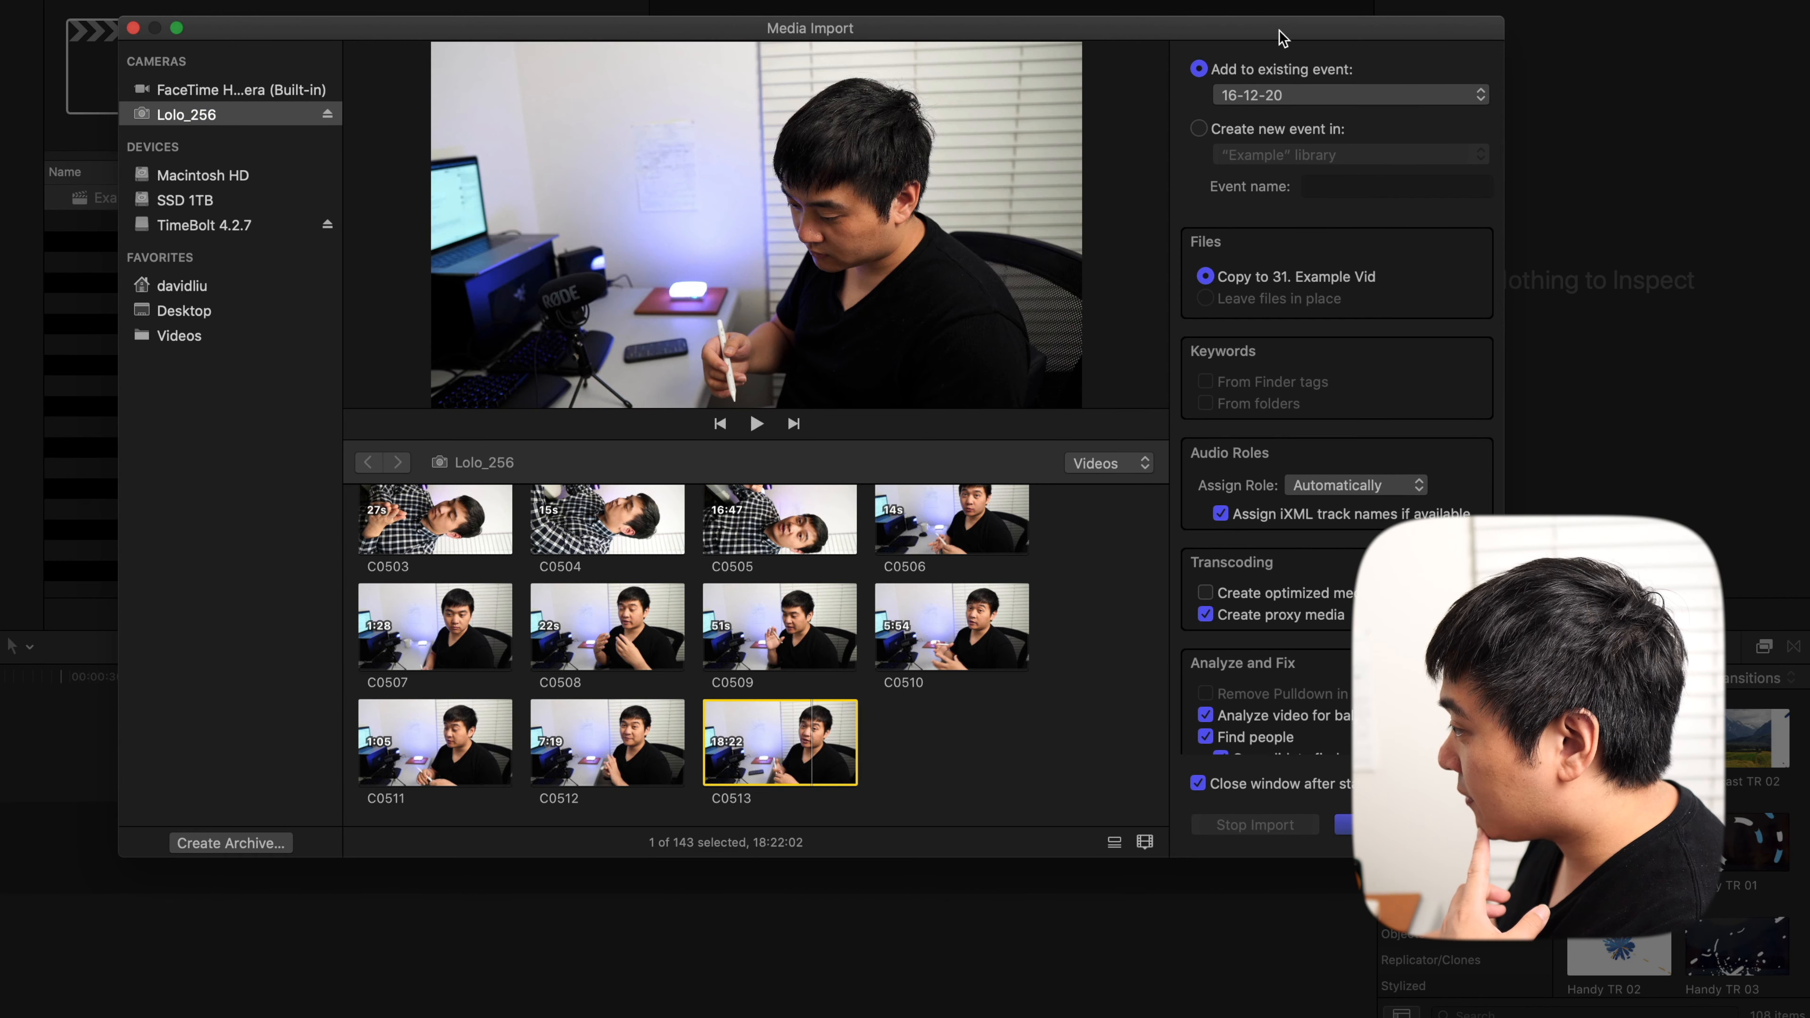
pyautogui.scroll(-3, 1313, 706)
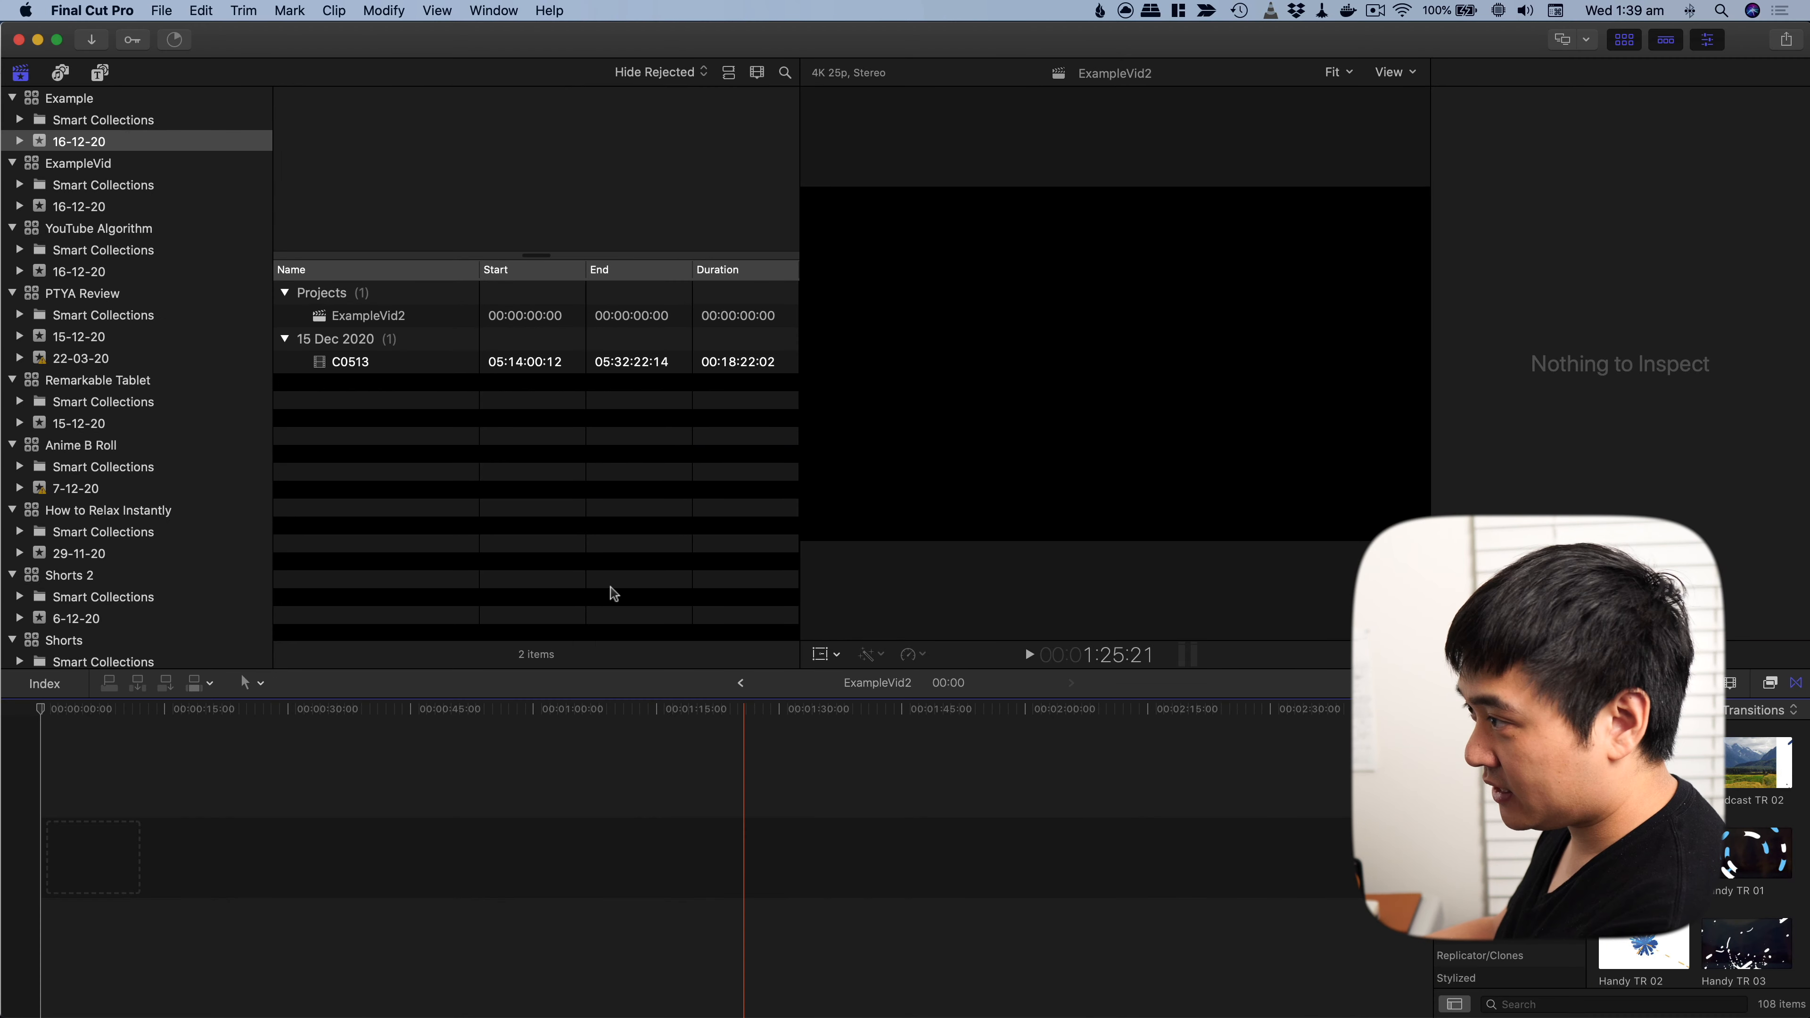
# Step: Compare the imported clip C0513 in the browser's filmstrip and list views, ending in list view
pyautogui.click(348, 363)
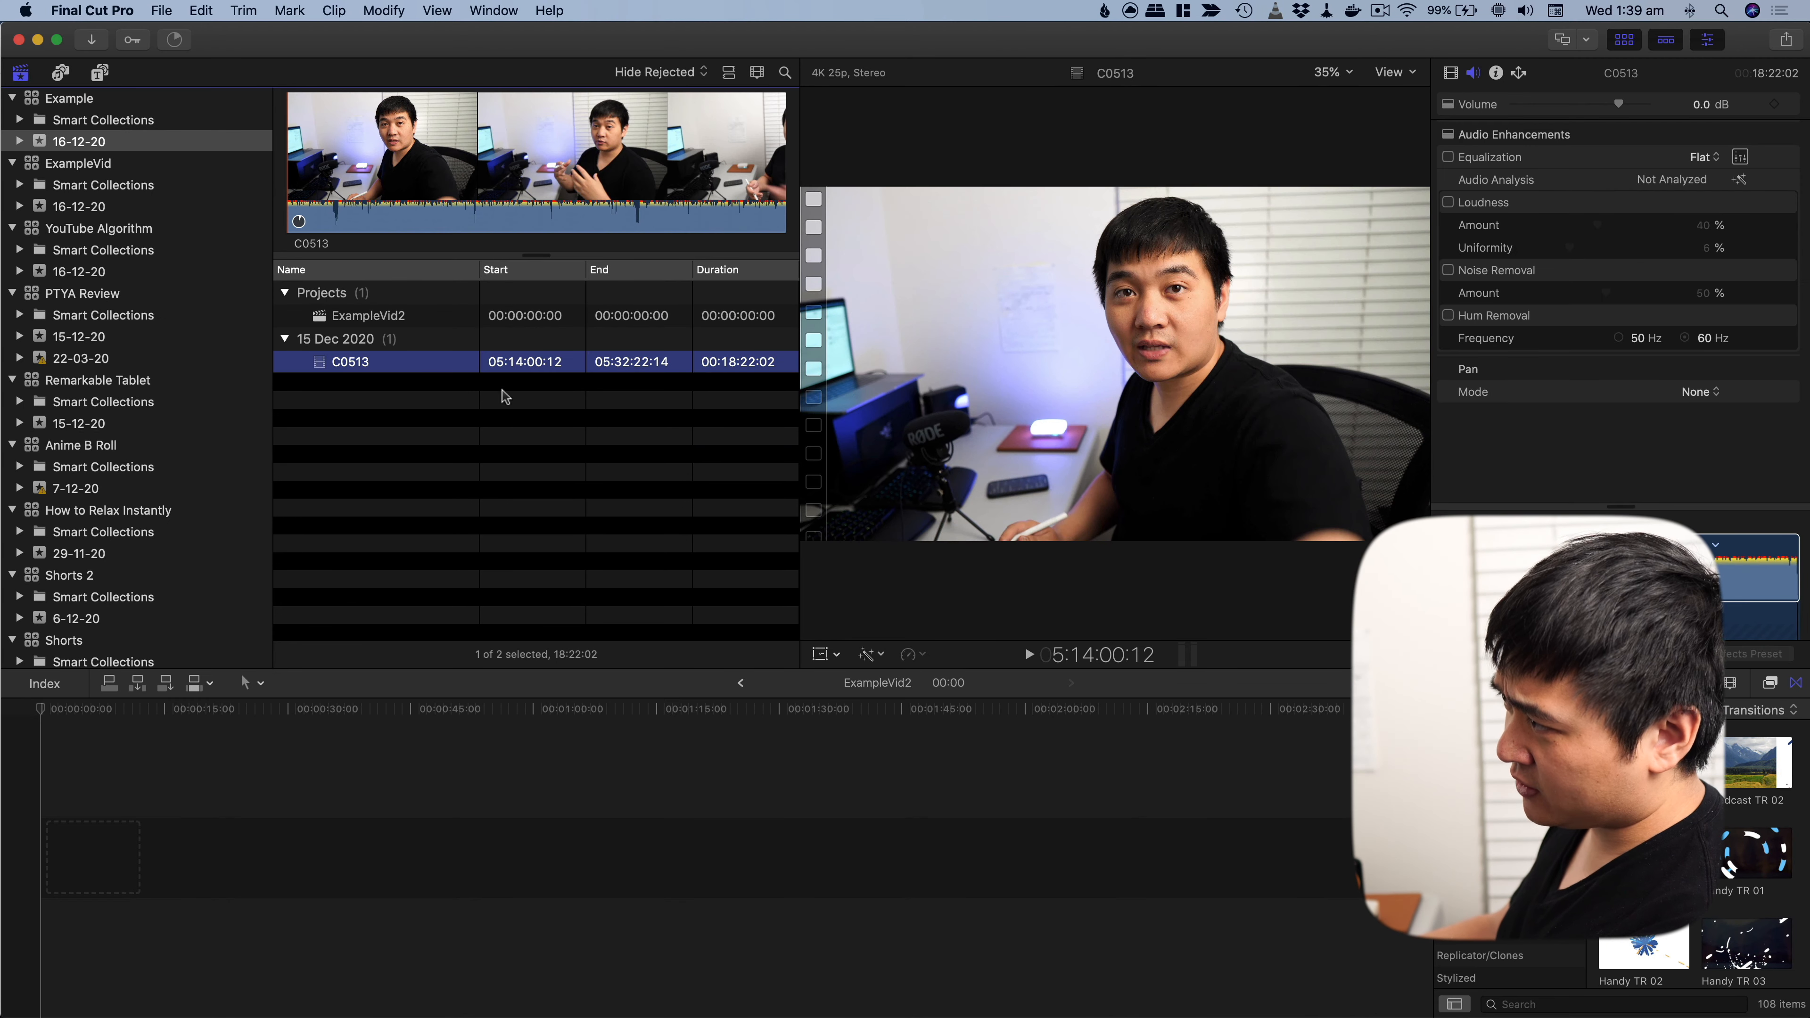
pyautogui.click(728, 72)
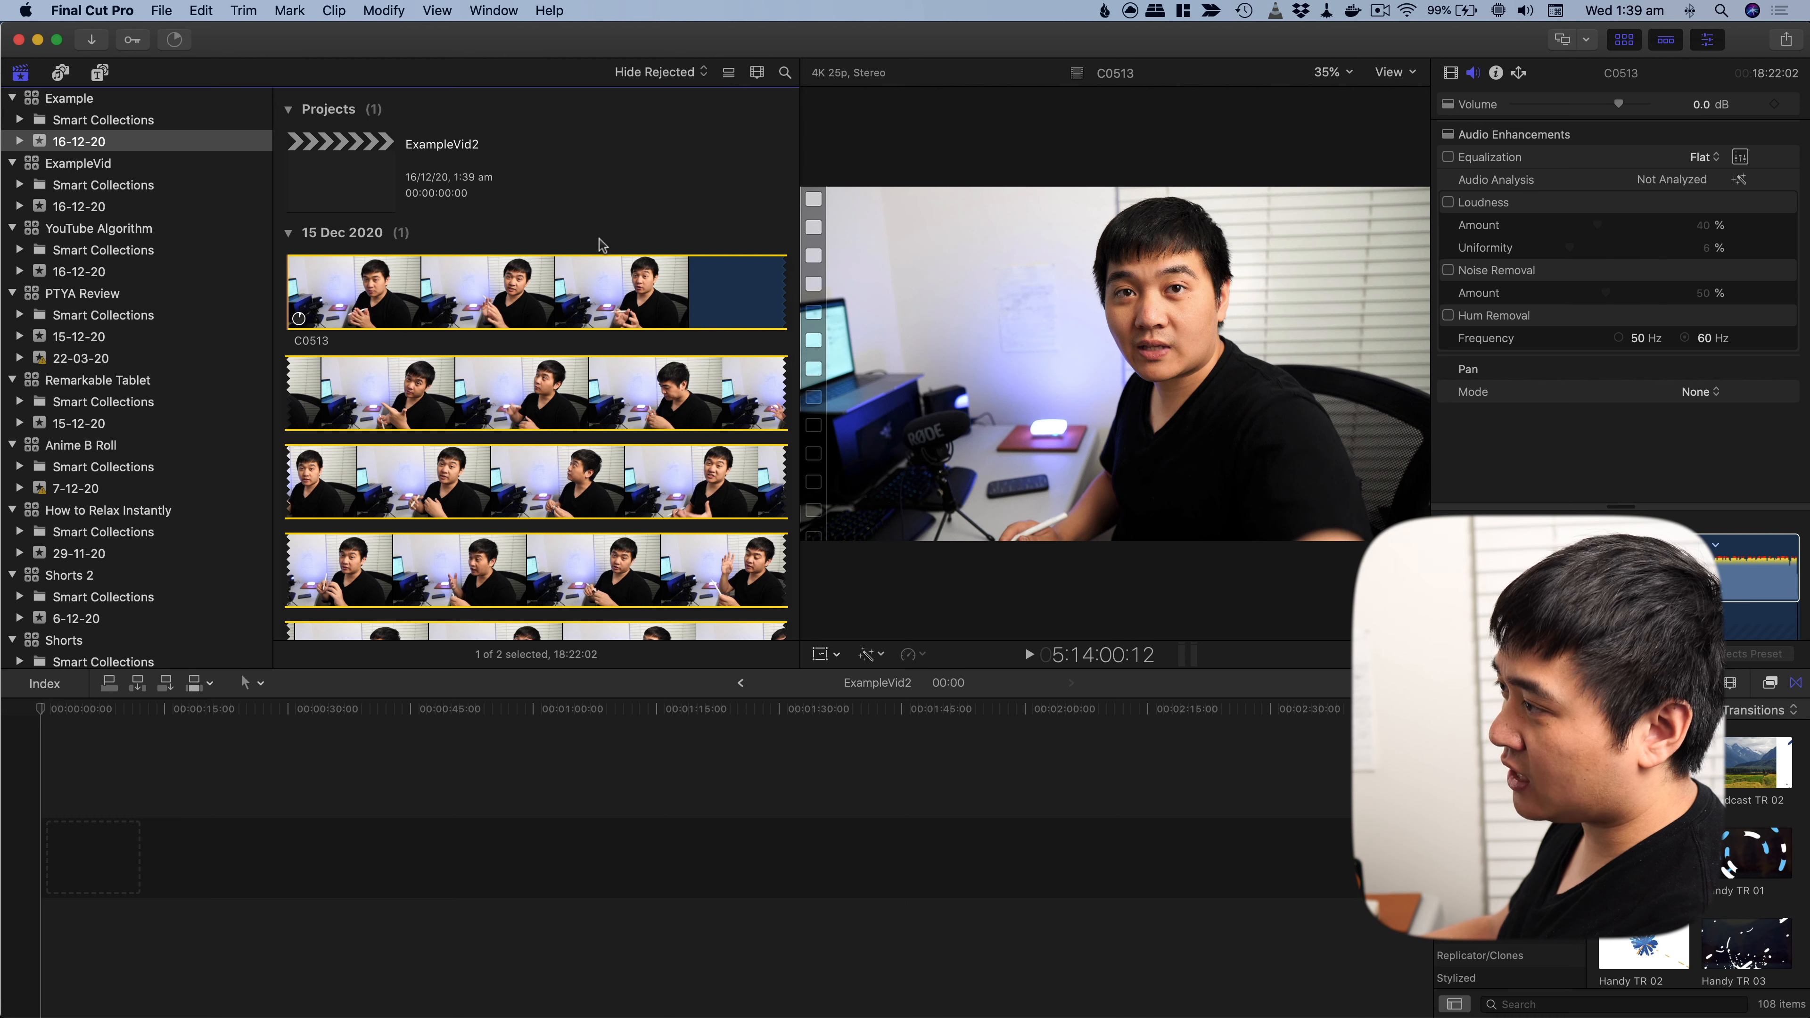
pyautogui.scroll(-2, 602, 244)
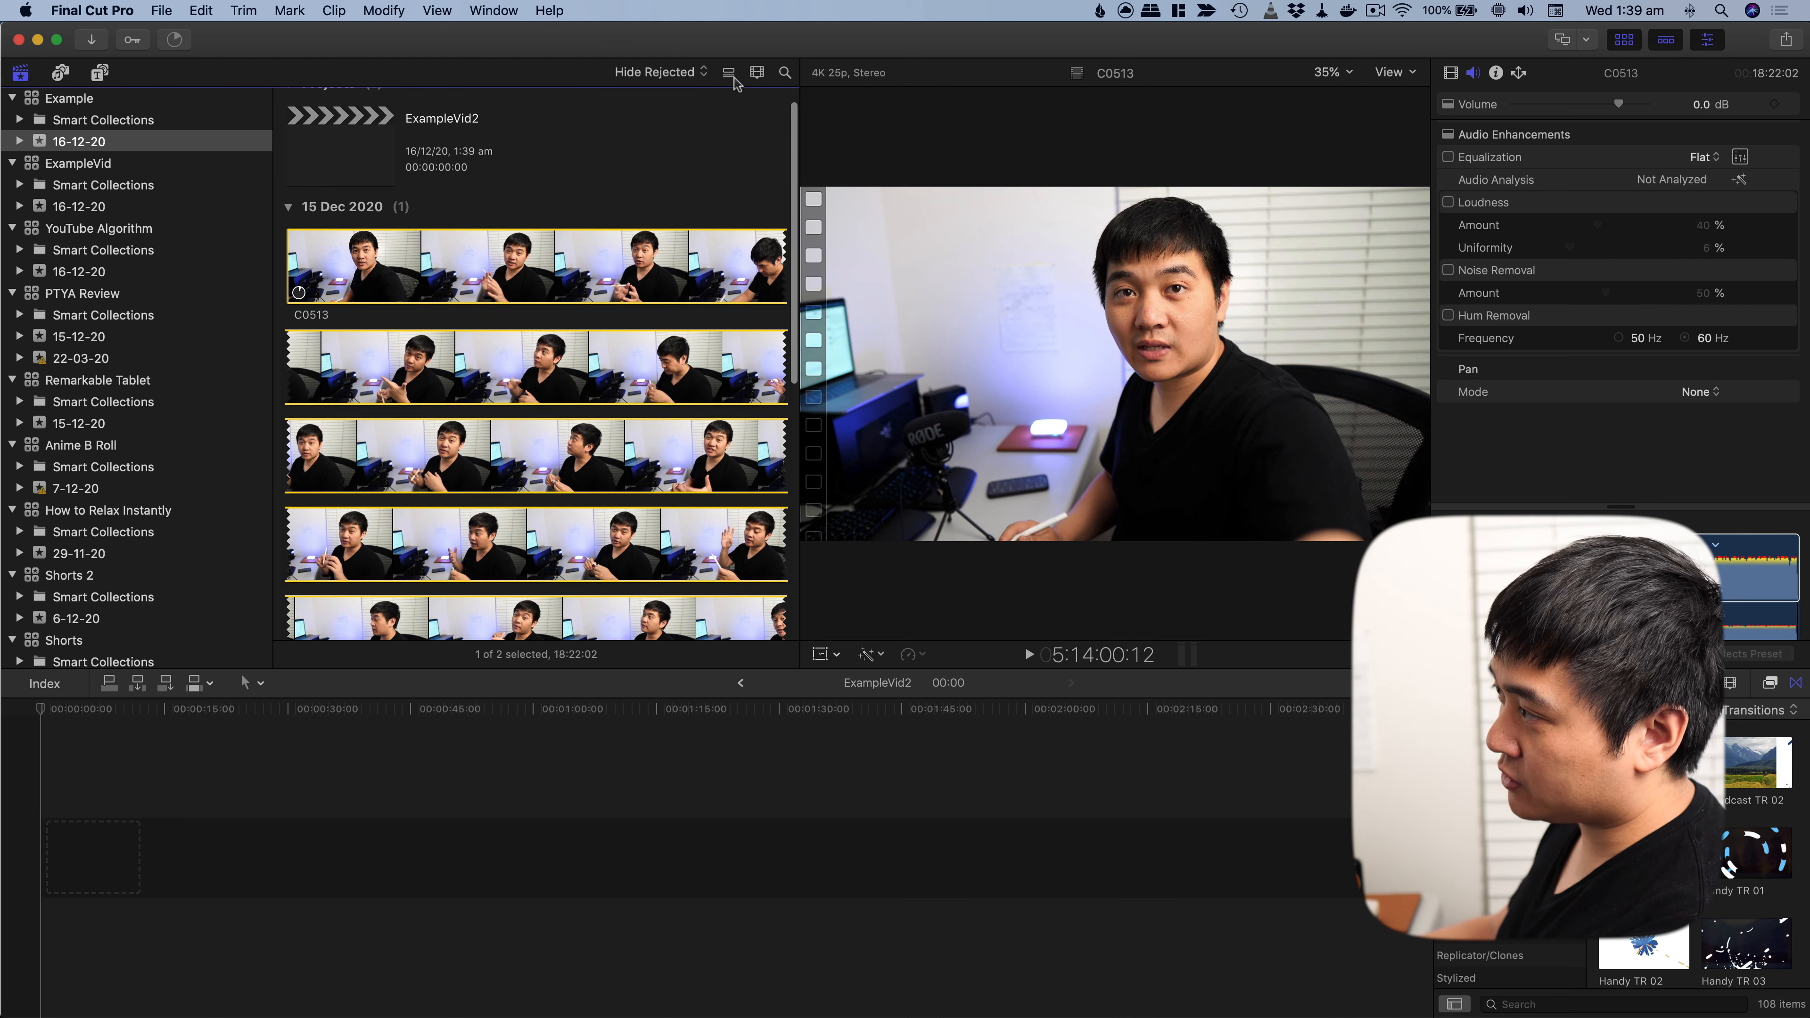
pyautogui.click(729, 74)
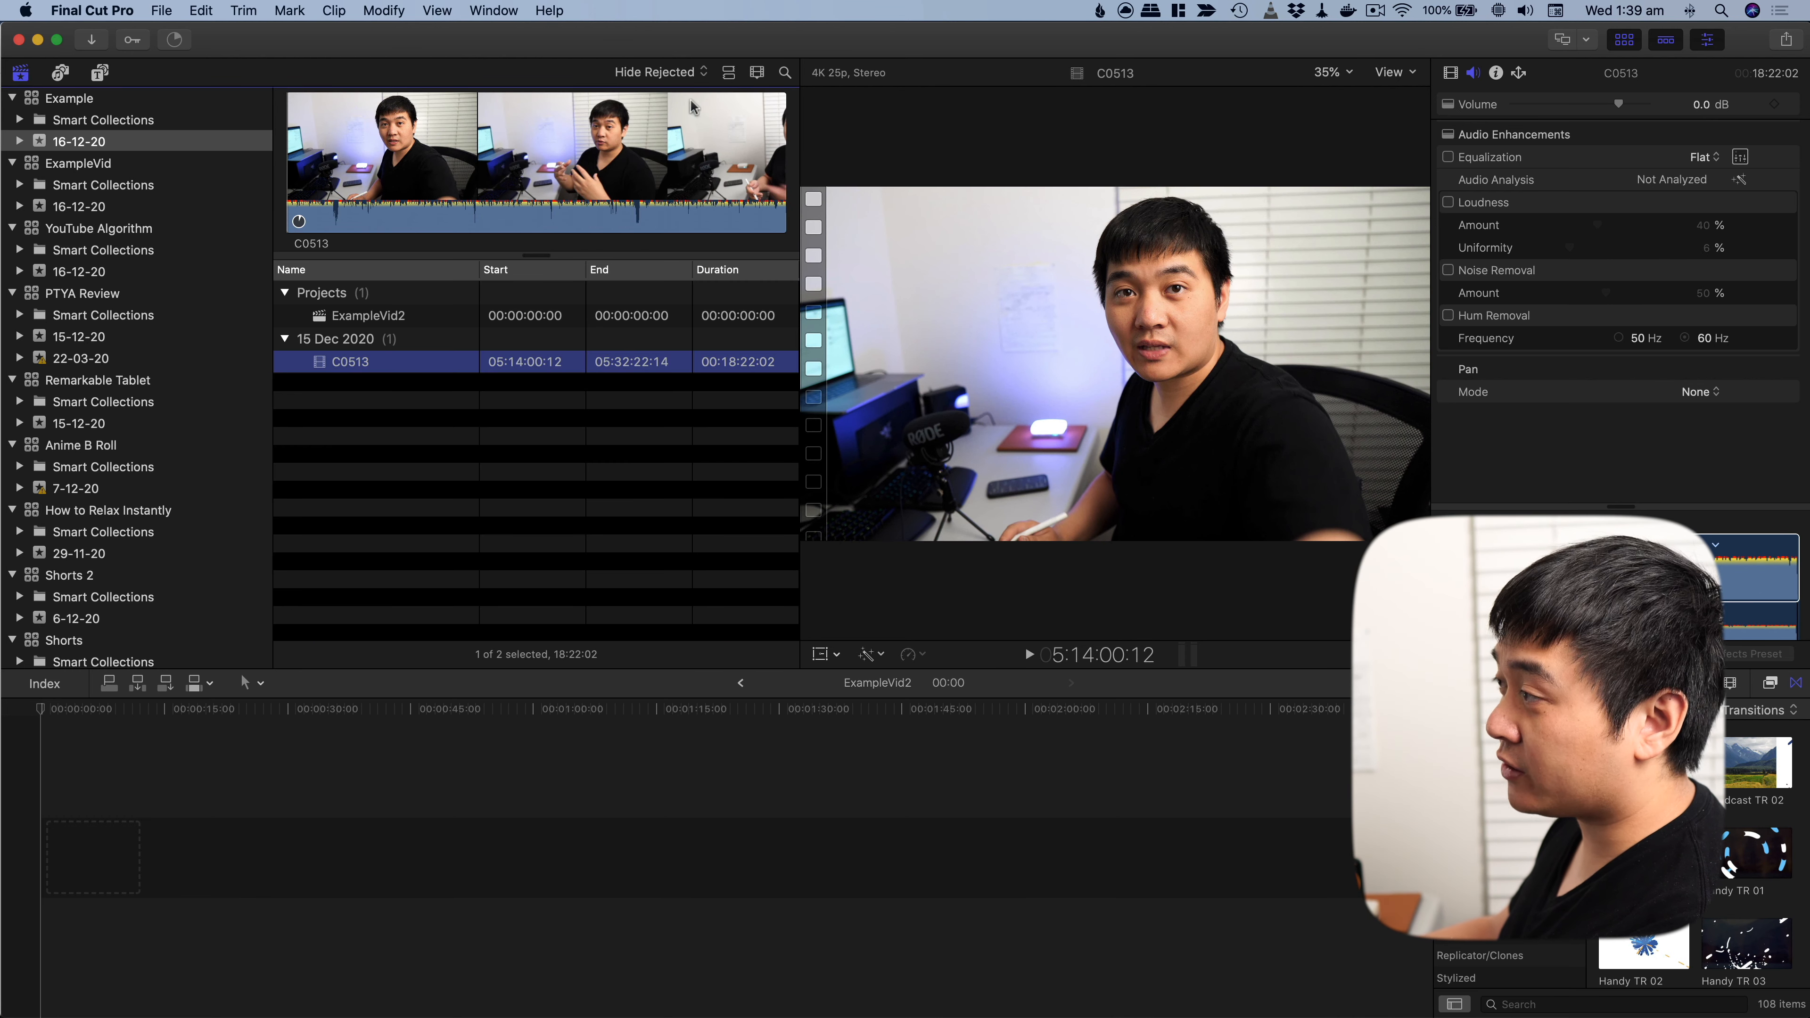
pyautogui.click(728, 74)
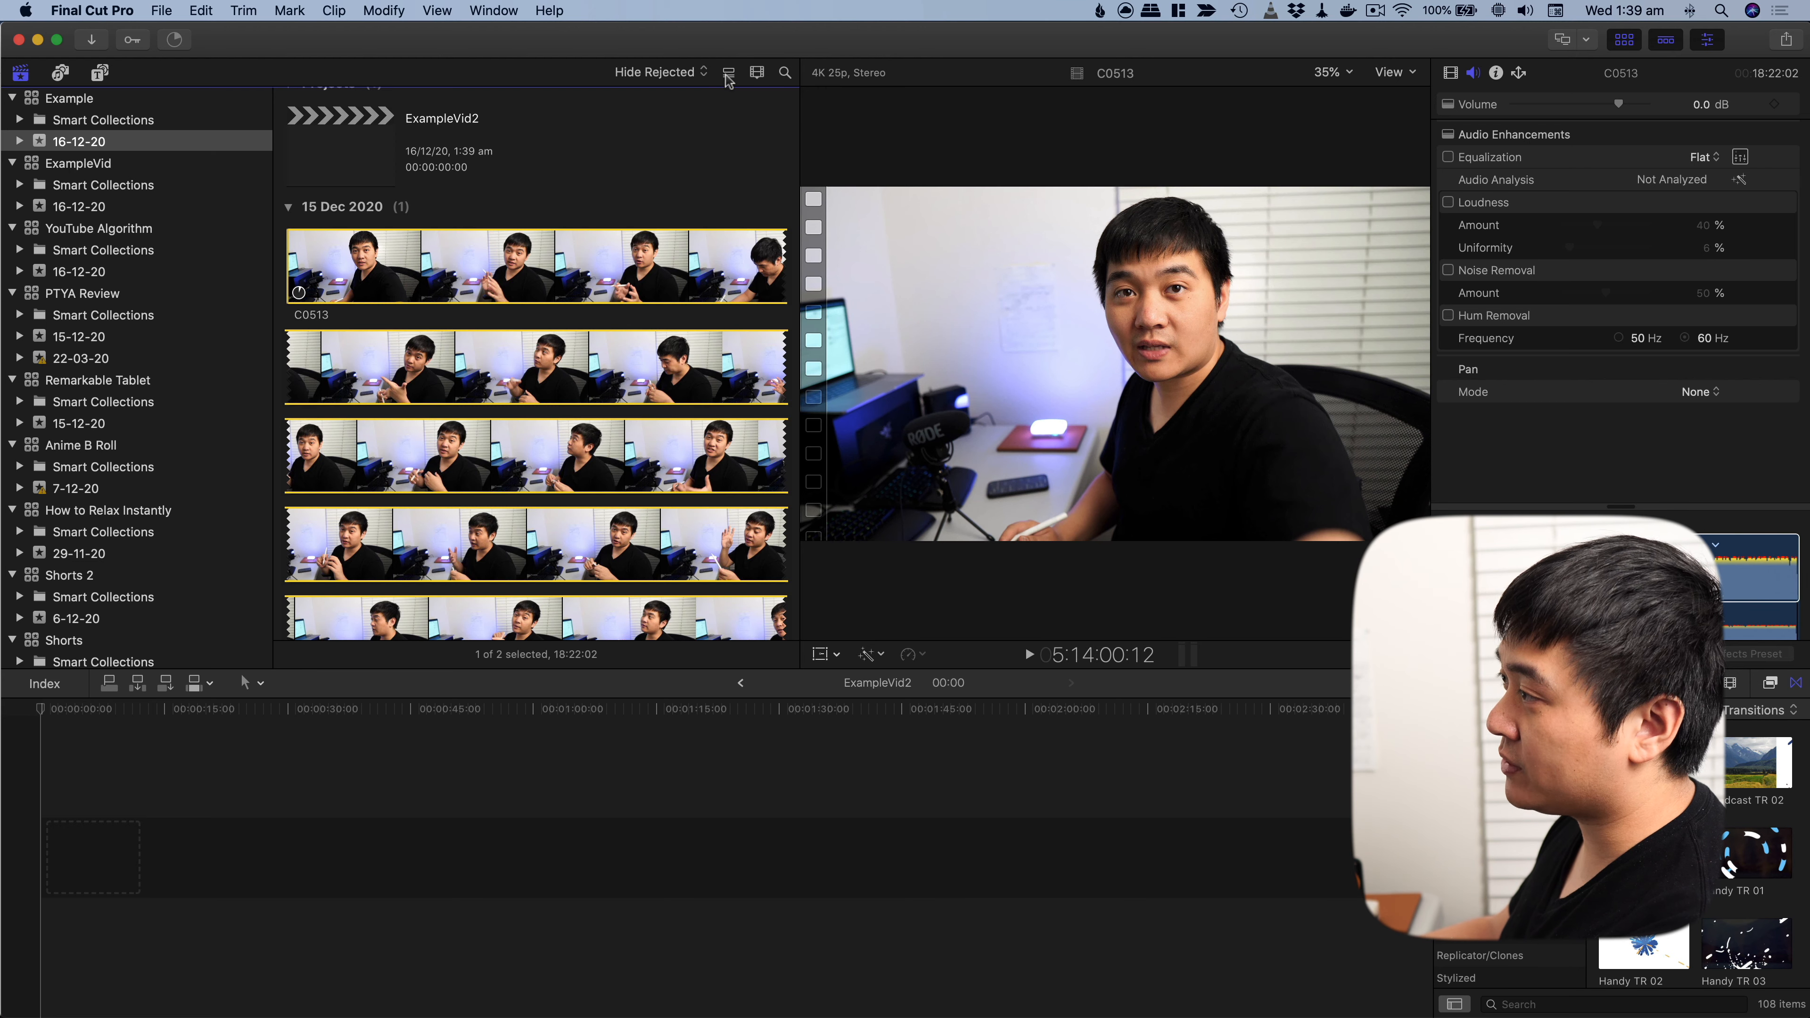
pyautogui.click(728, 74)
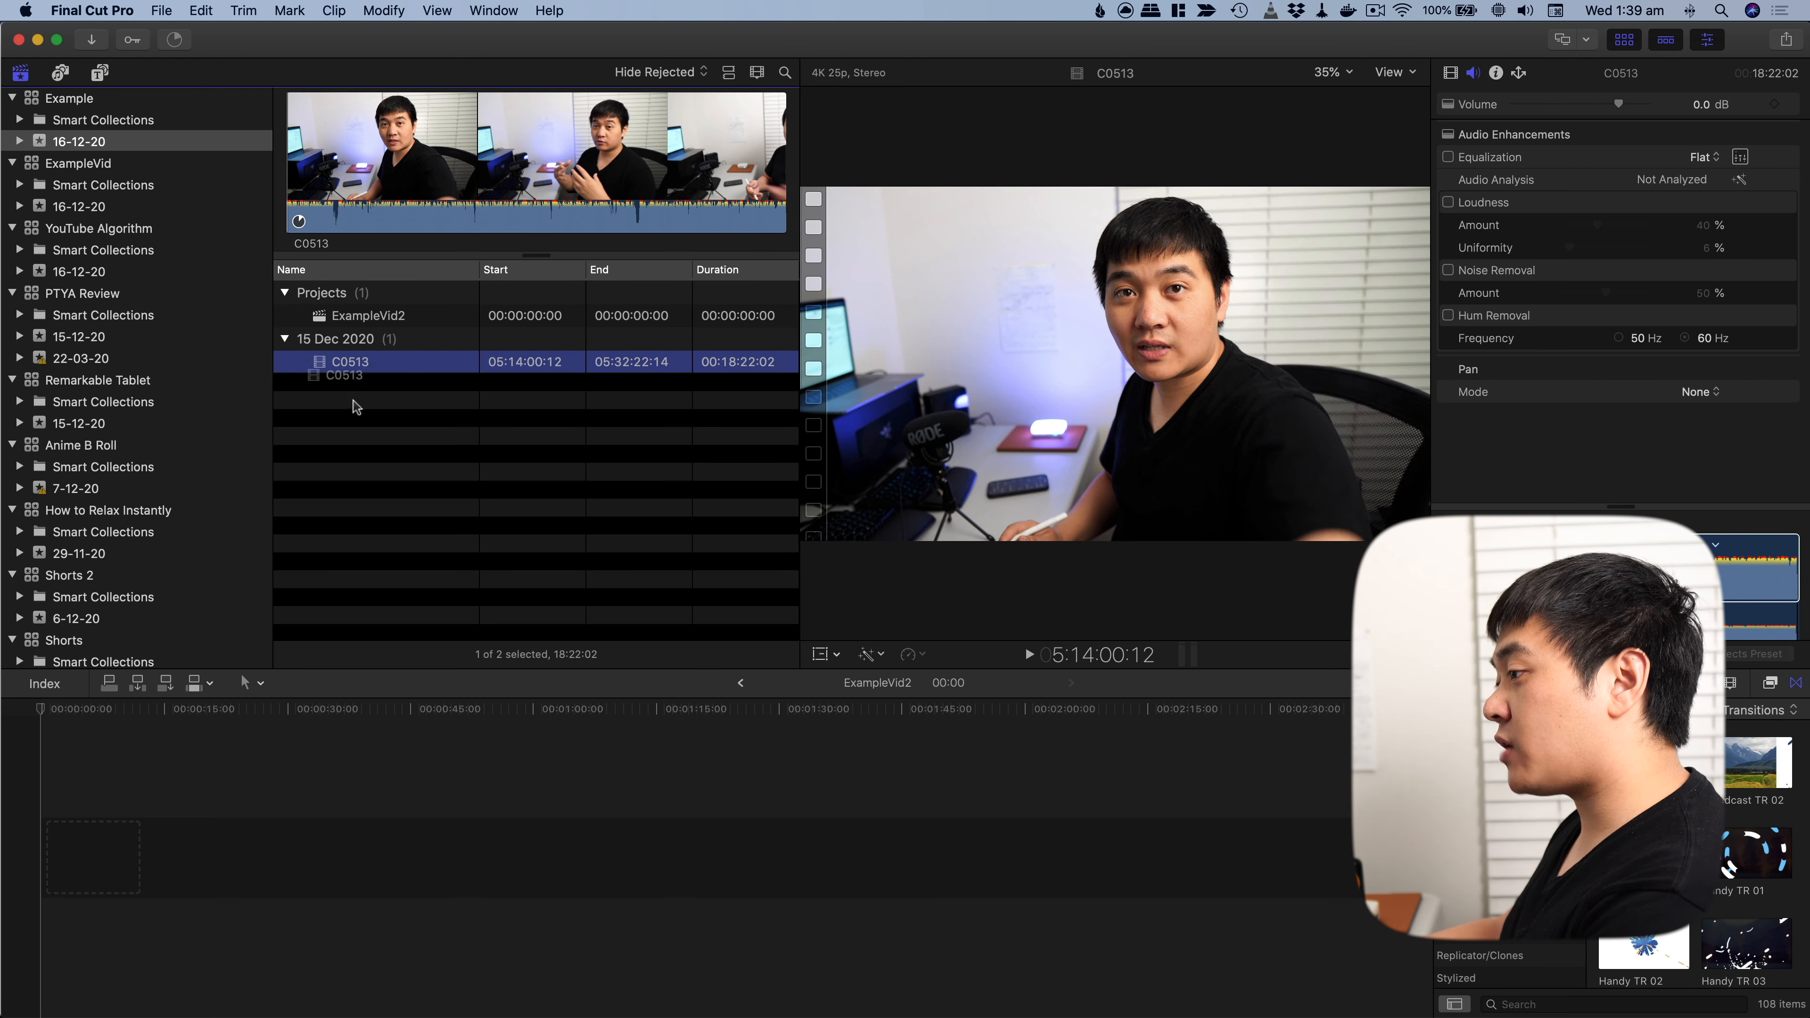
# Step: Add clip C0513 at the start of the empty ExampleVid2 timeline and play its first seconds
pyautogui.moveTo(354, 404); pyautogui.dragTo(27, 877)
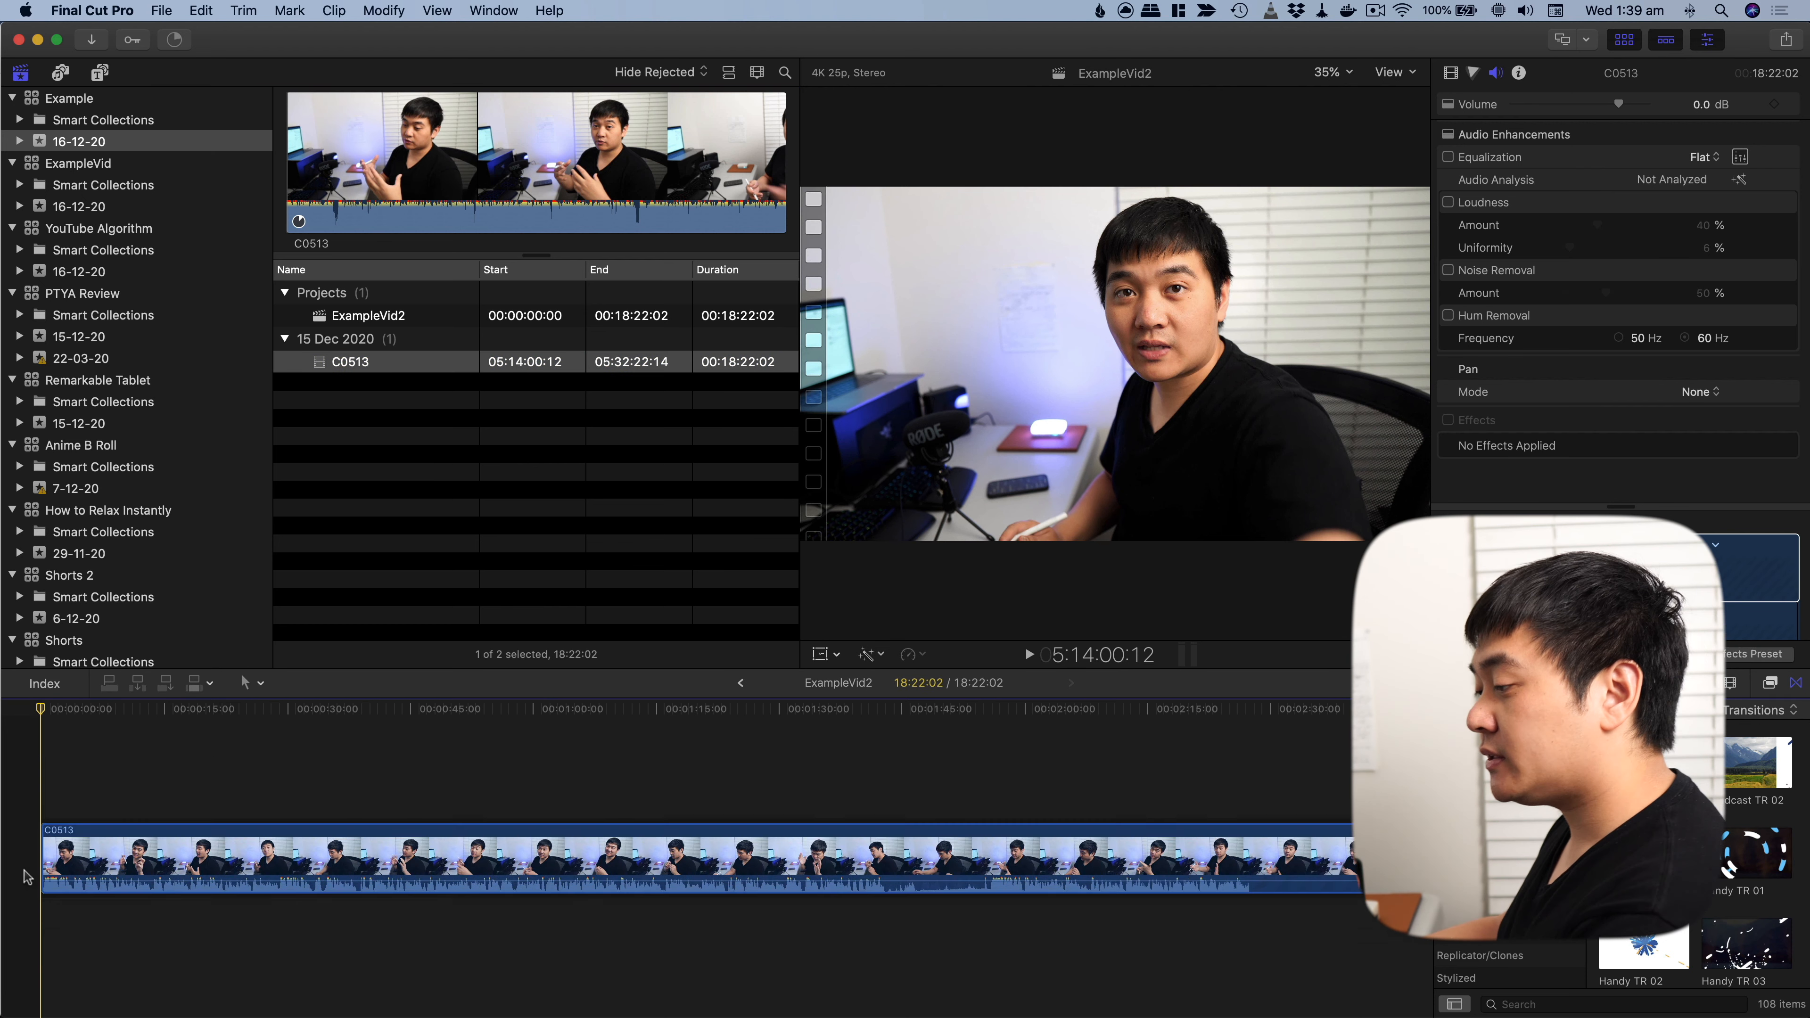
pyautogui.press('space')
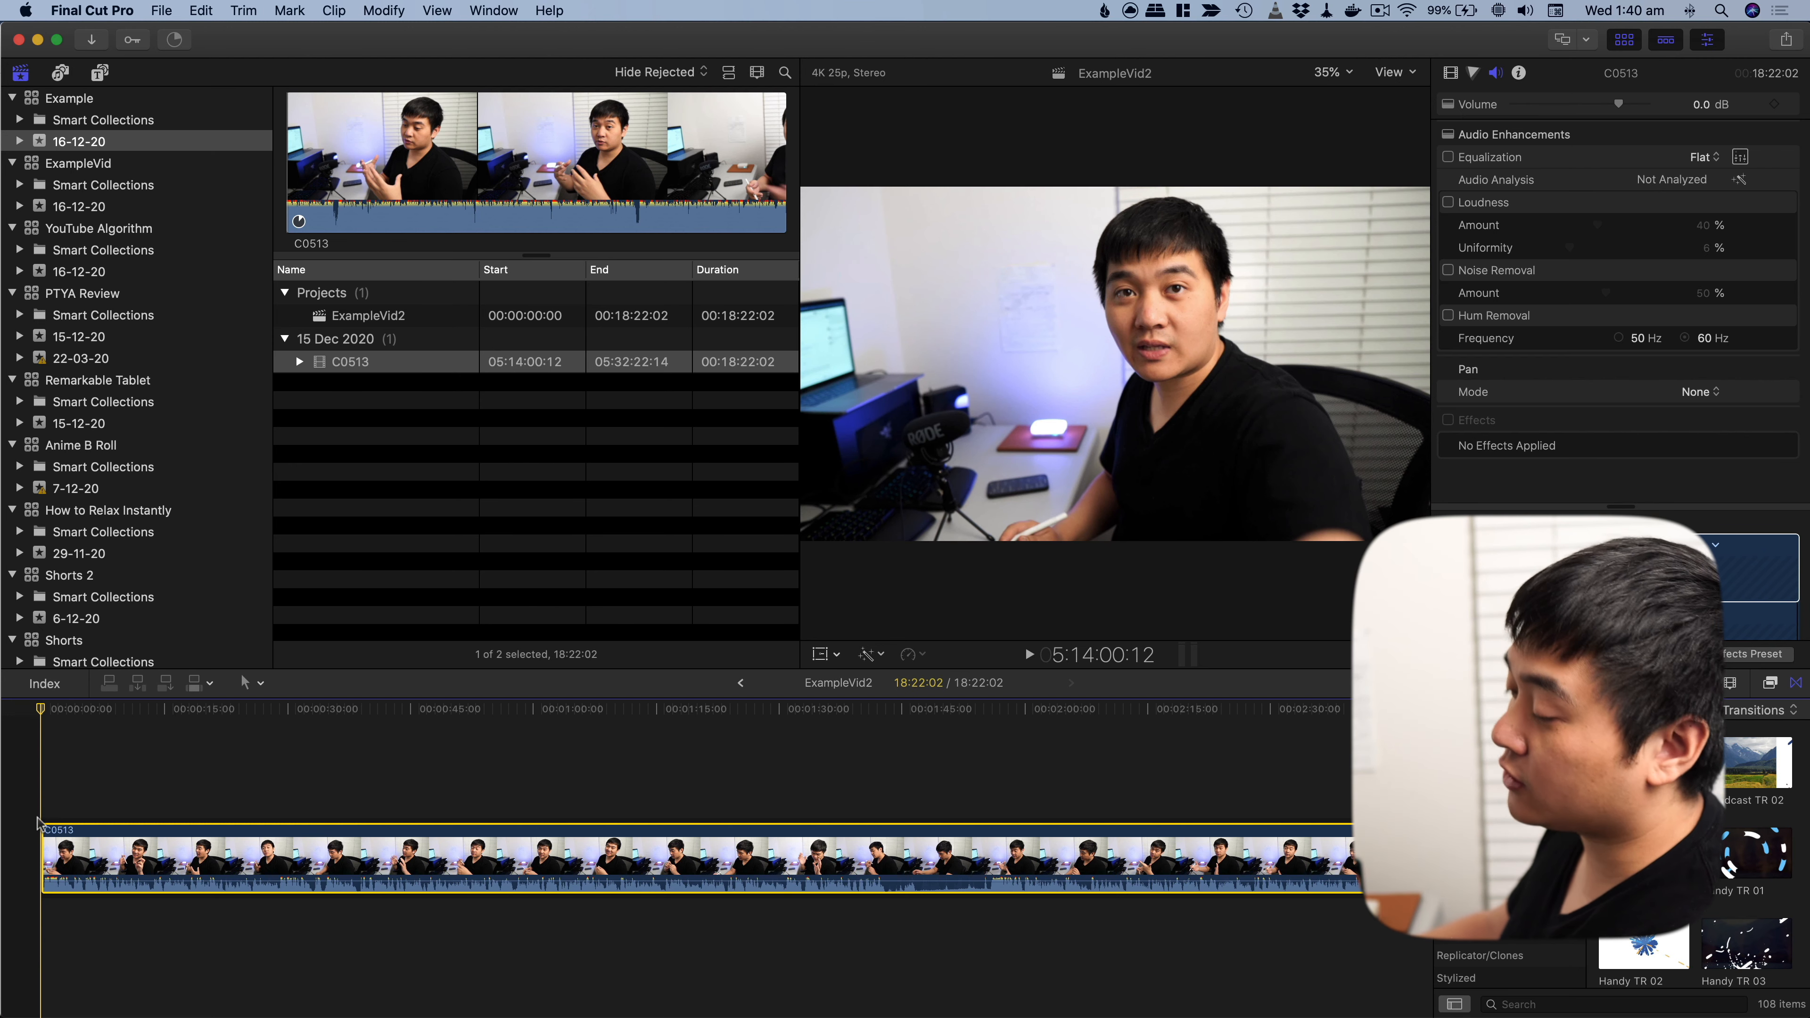
pyautogui.press('space')
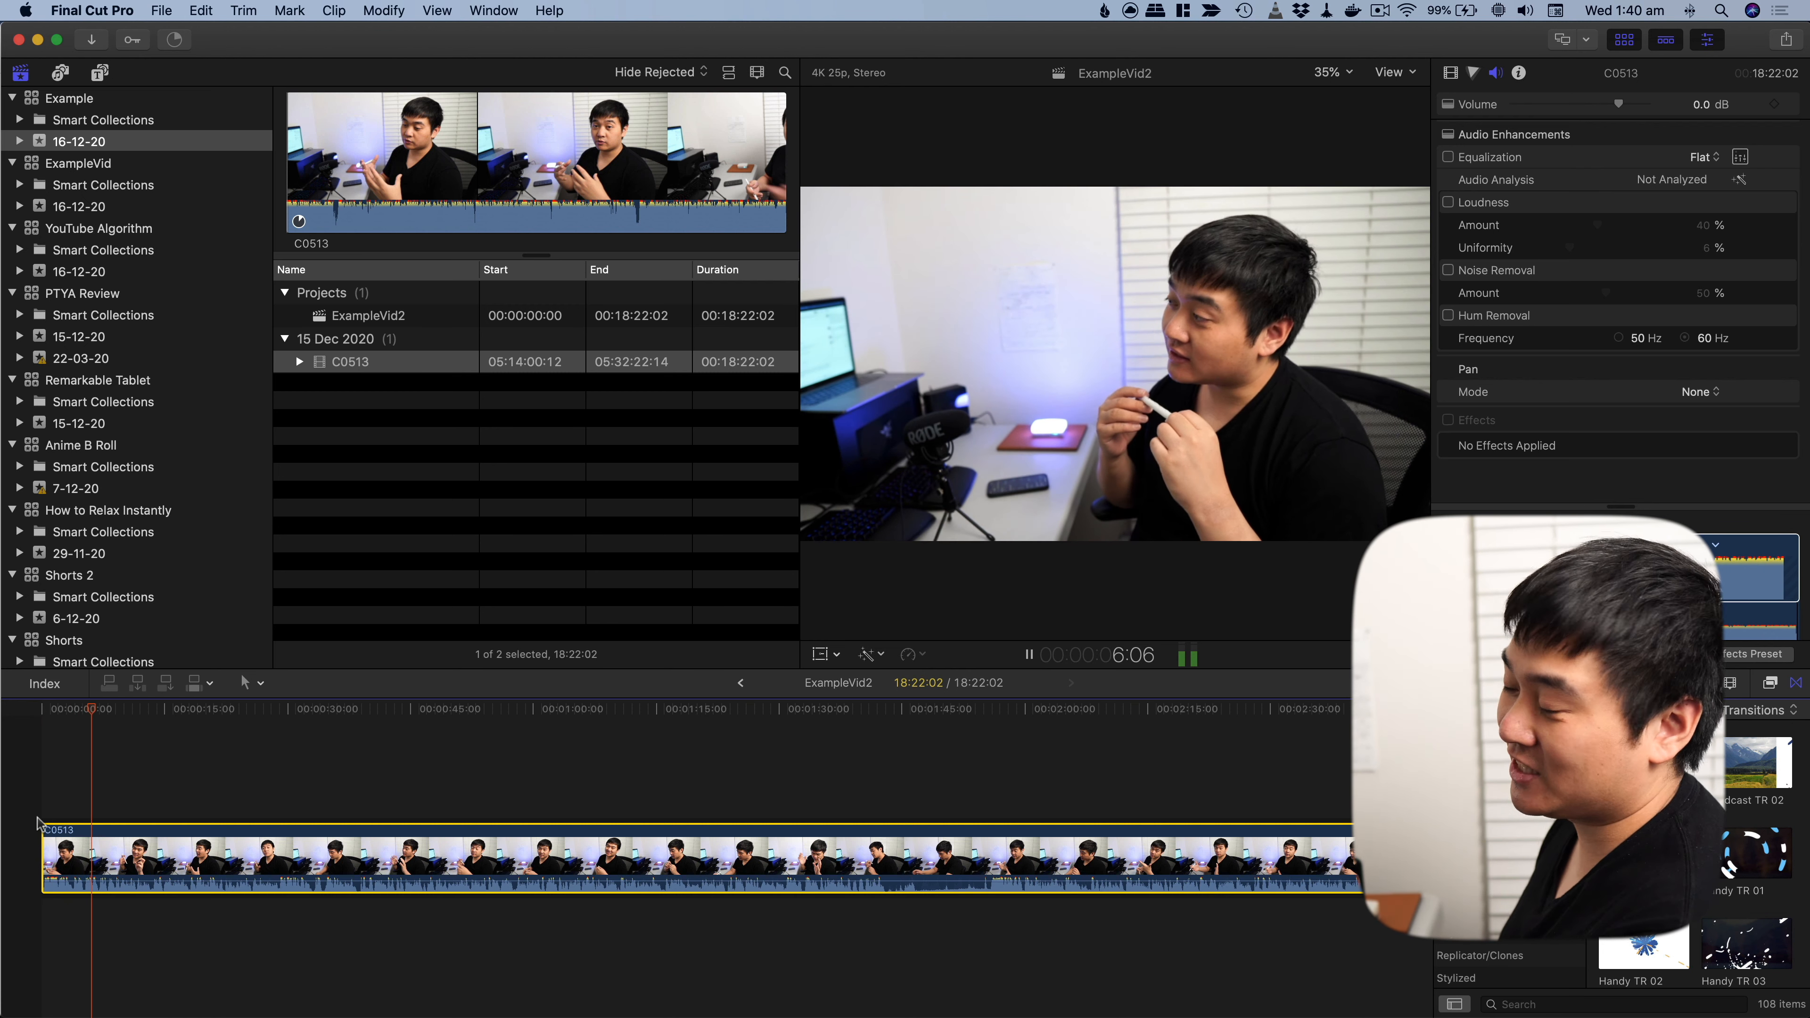
pyautogui.press('space')
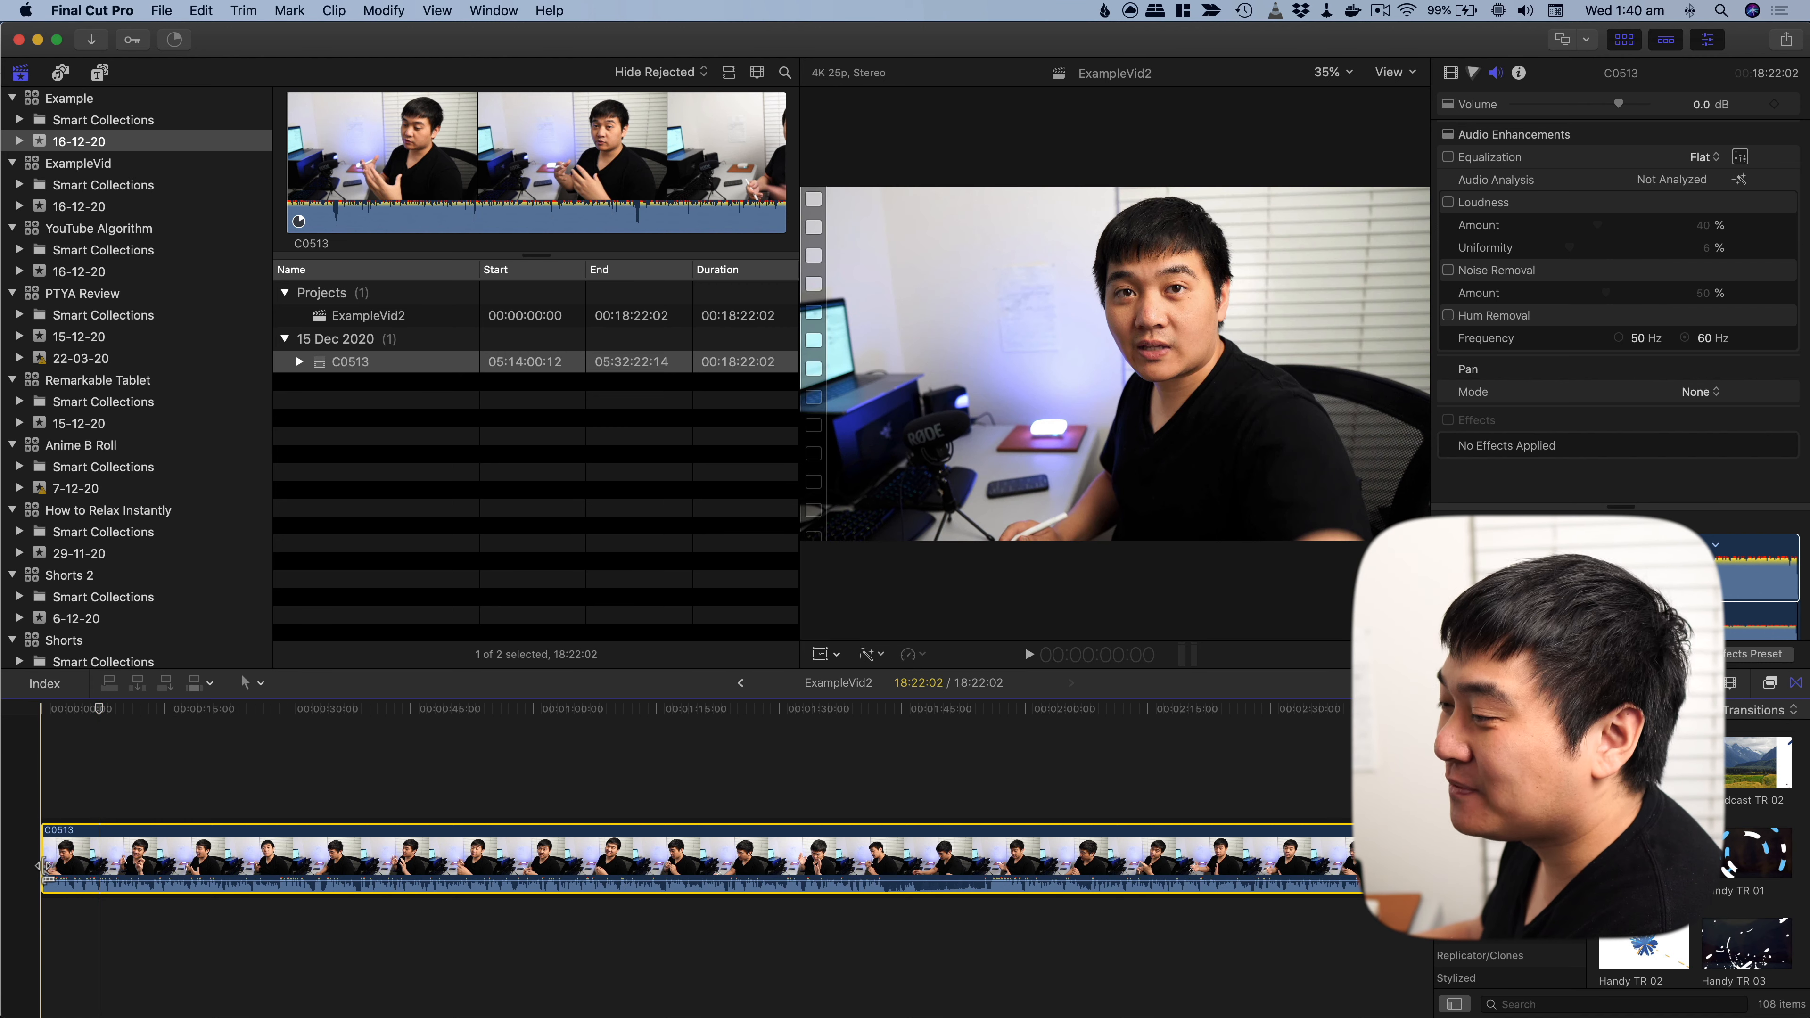
# Step: Select the start edge of clip C0513 on the timeline and choose the Select tool for editing
pyautogui.click(43, 865)
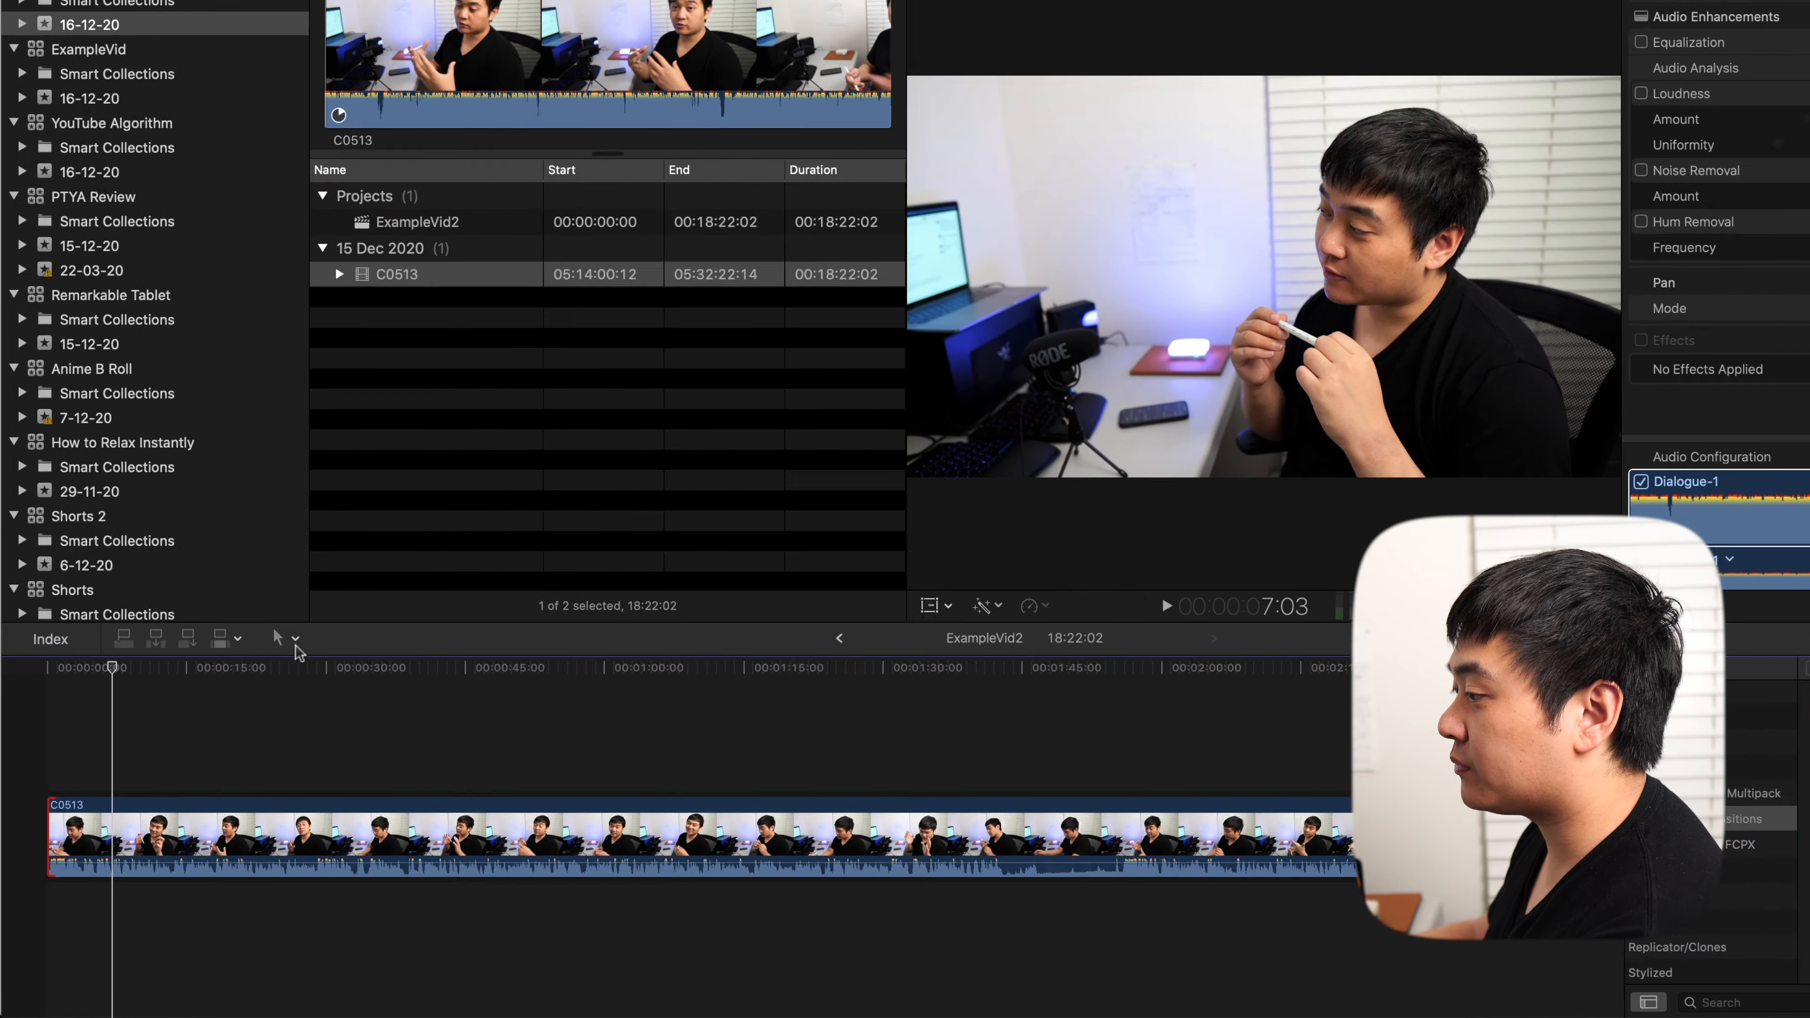
pyautogui.click(260, 683)
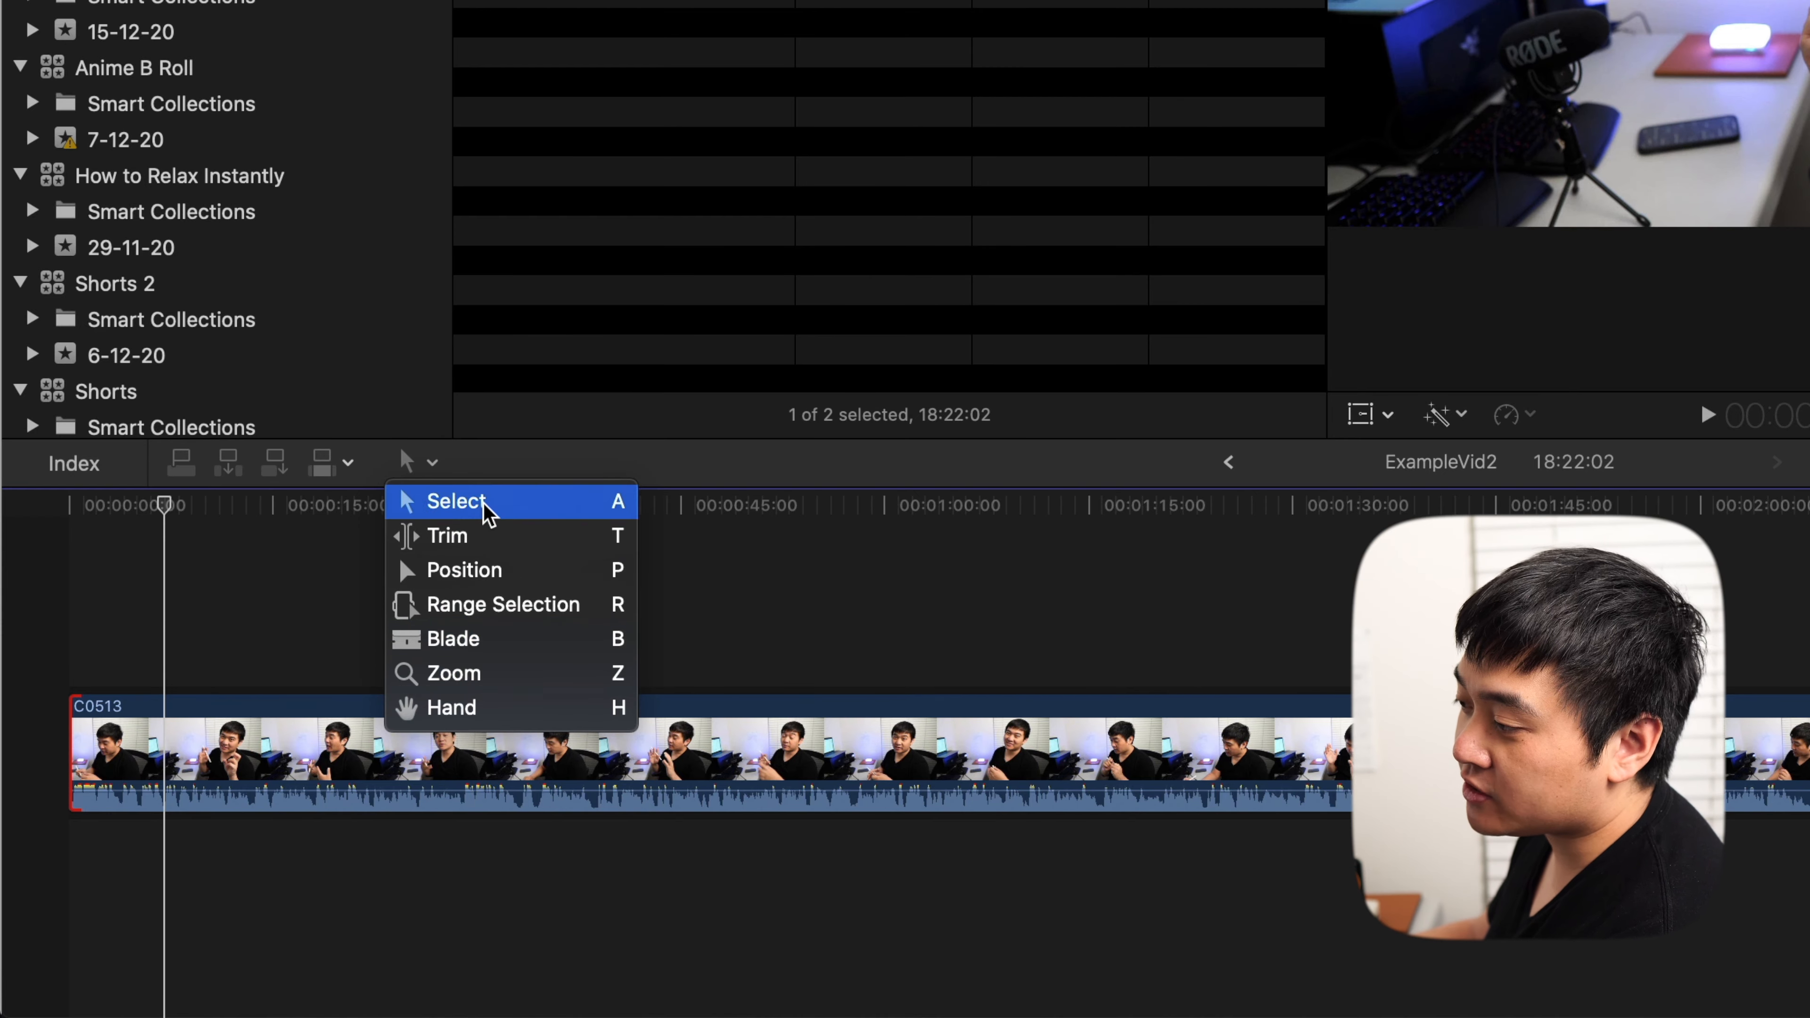
pyautogui.click(488, 519)
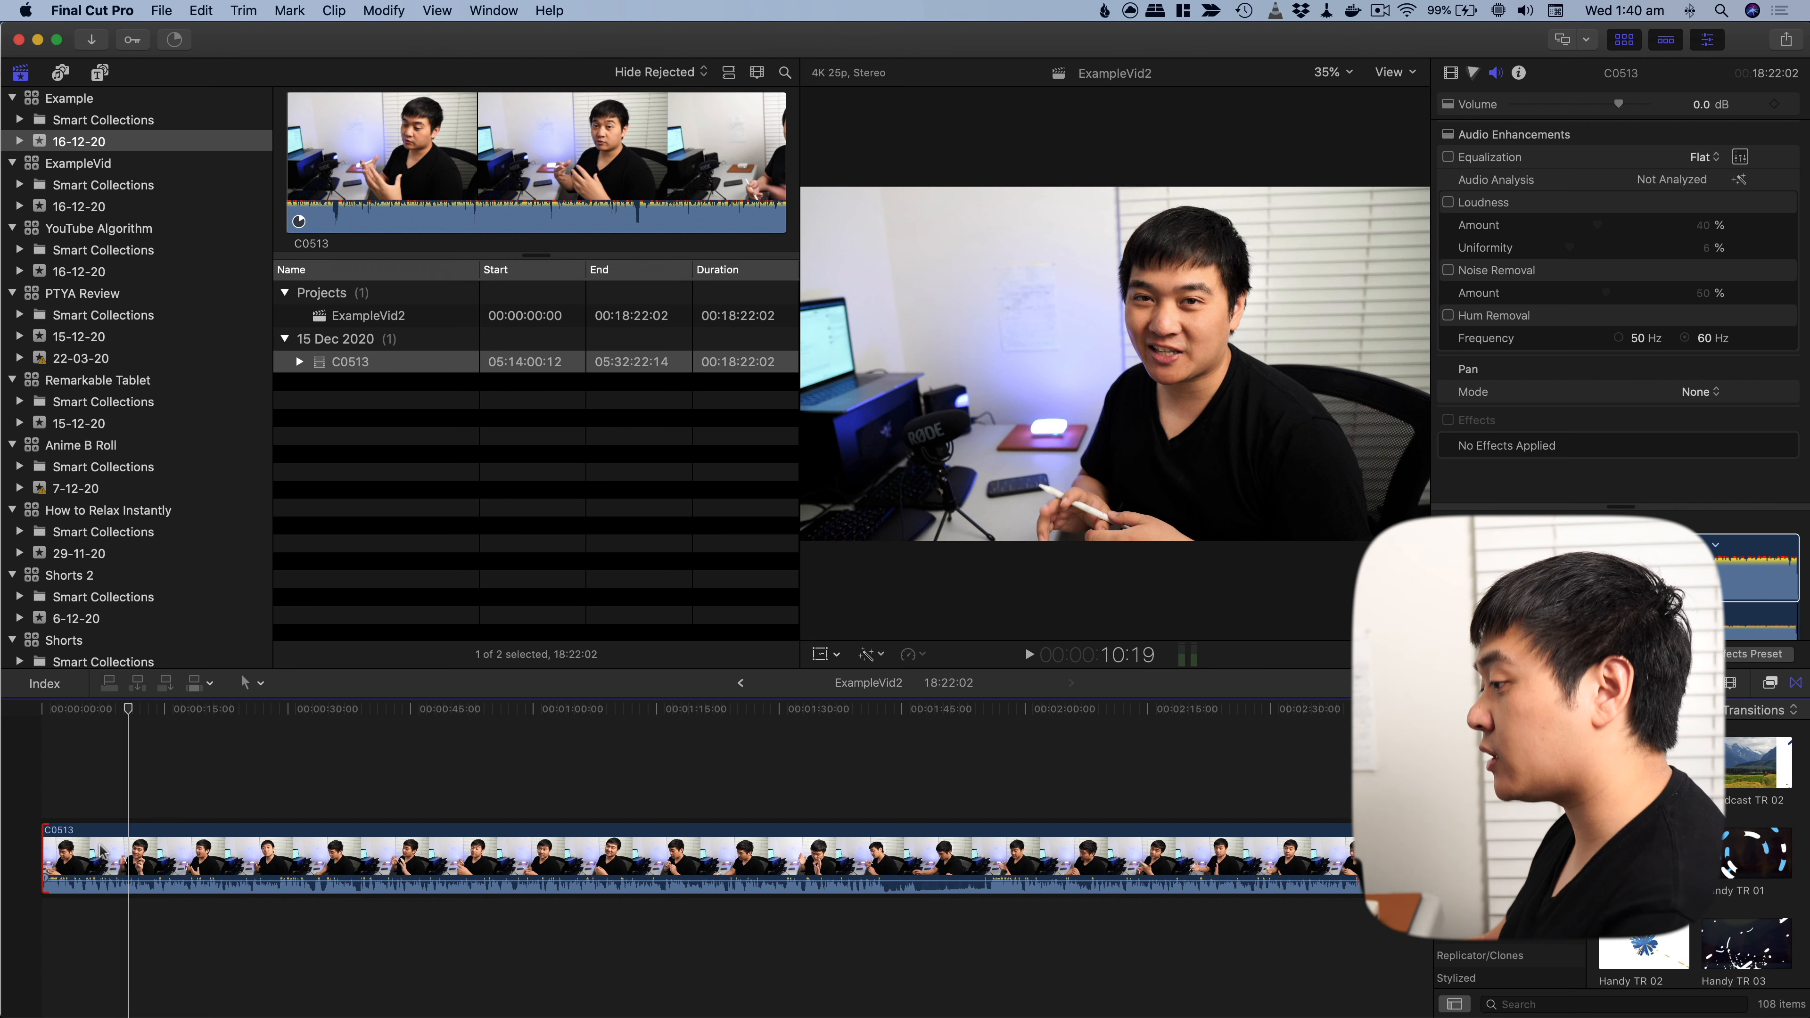
# Step: Play clip C0513 on the timeline from about 10 to 22 seconds and examine its opening section up close
pyautogui.press('space')
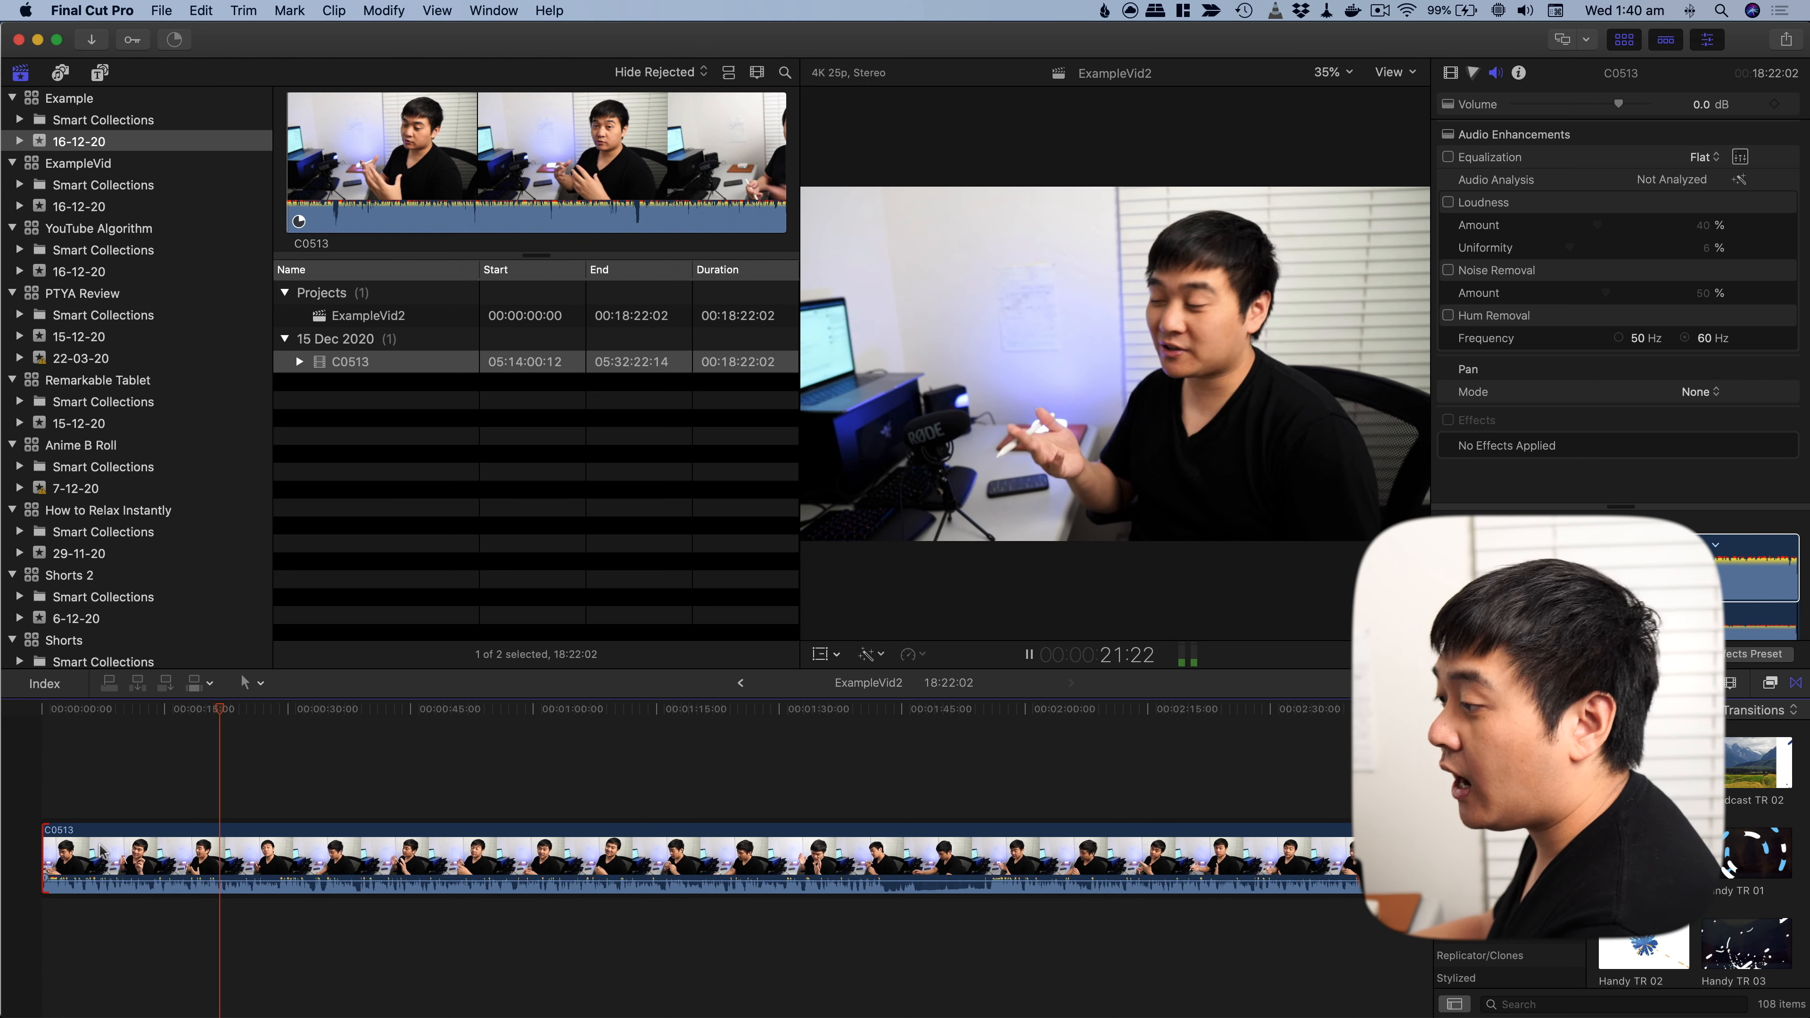
pyautogui.press('space')
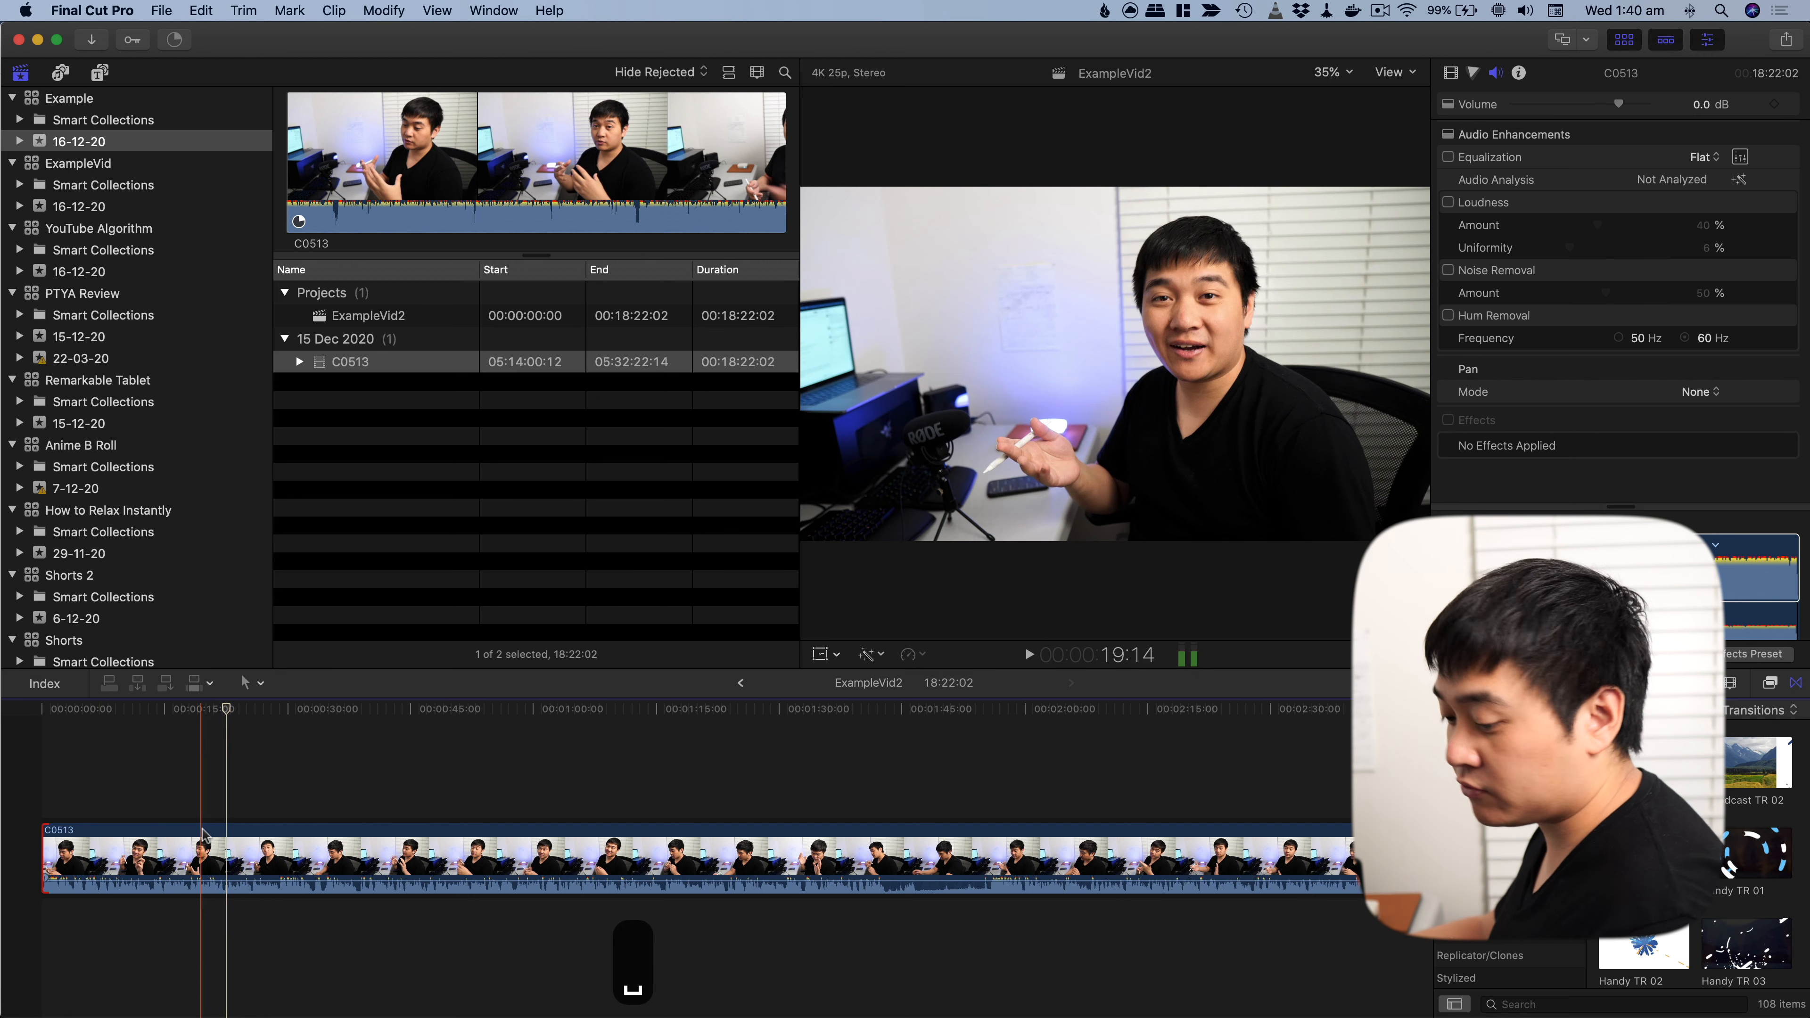
pyautogui.press('super+equal')
pyautogui.press('super+equal')
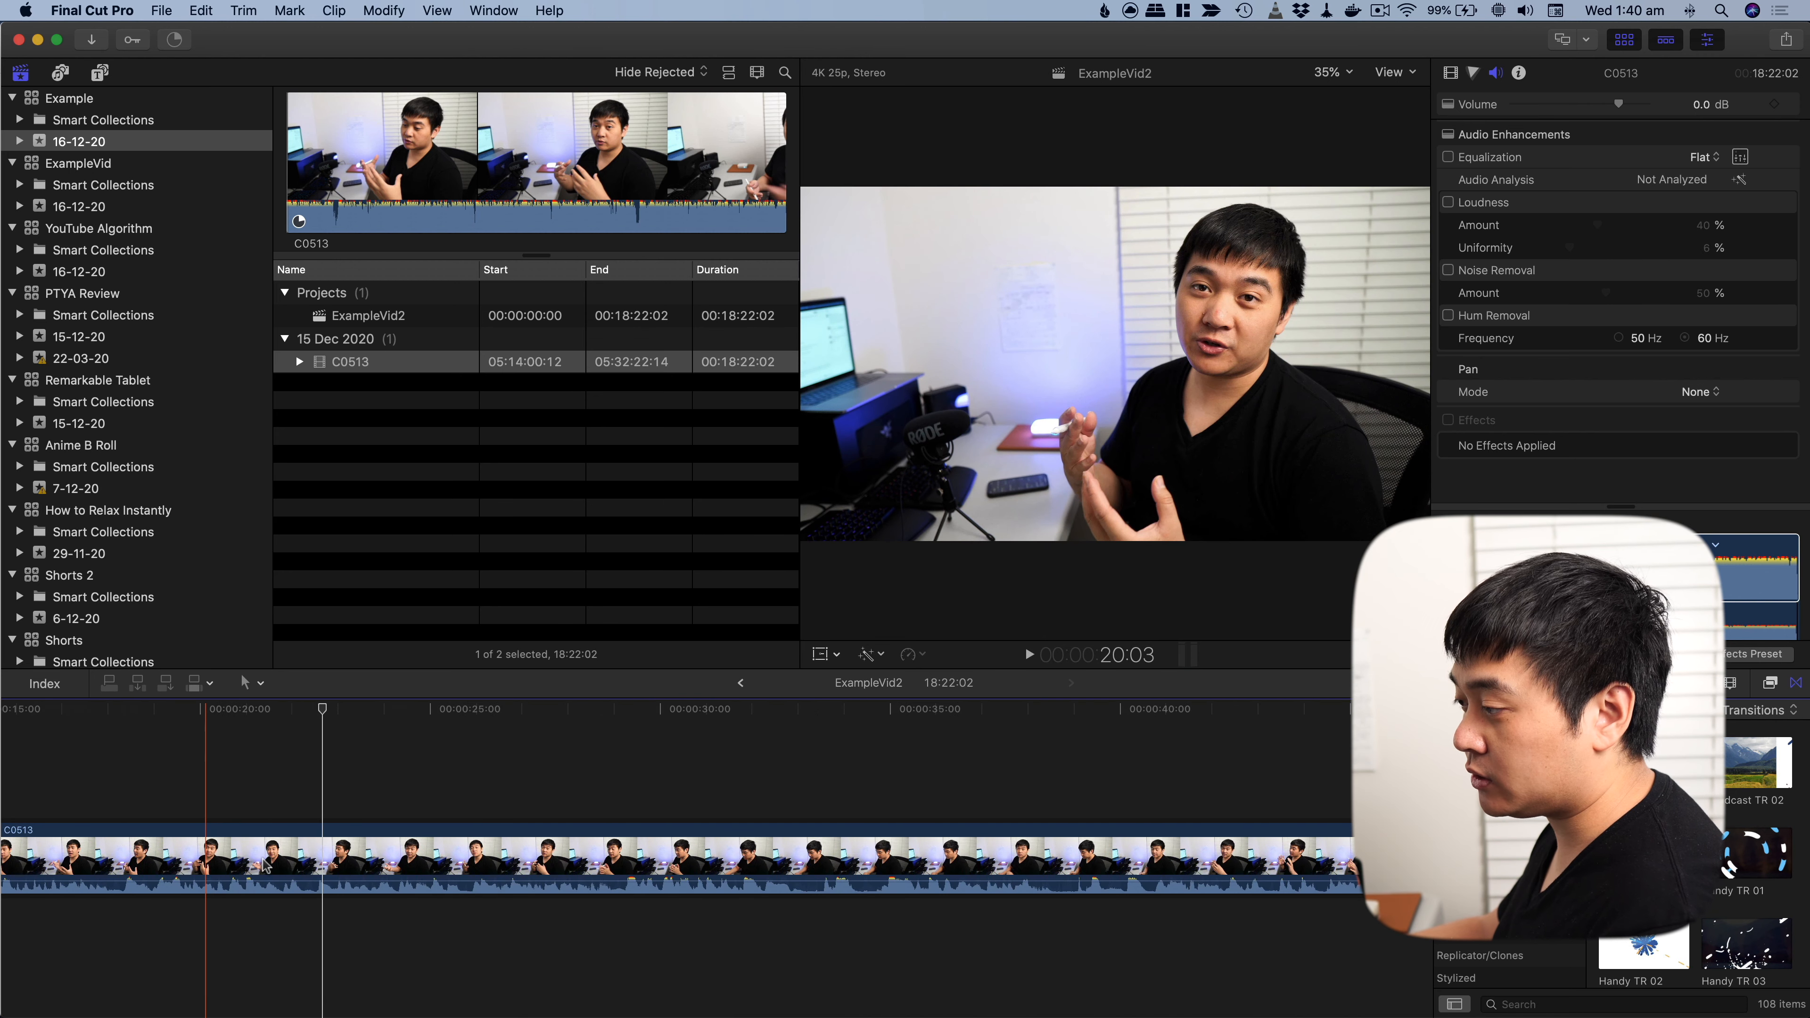
pyautogui.hscroll(-10, 207, 836)
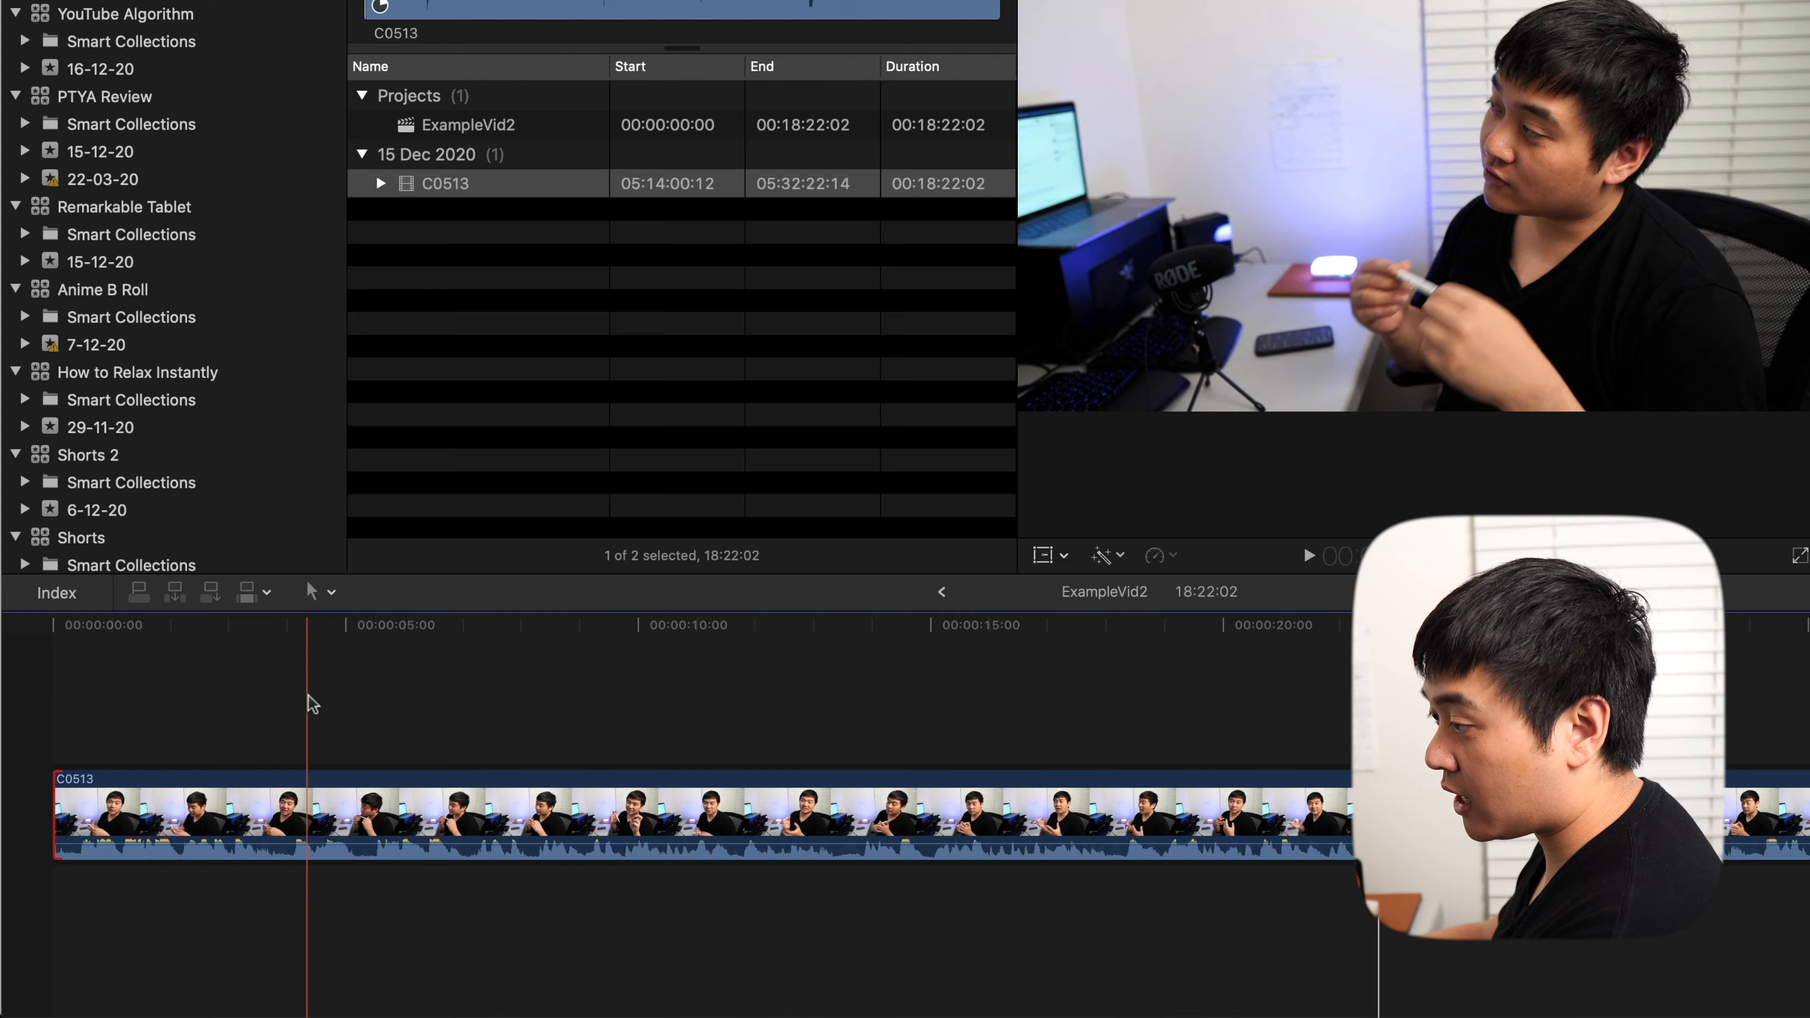
# Step: Play clip C0513 on the timeline from its start to about 6 seconds with the Select tool active
pyautogui.press('b')
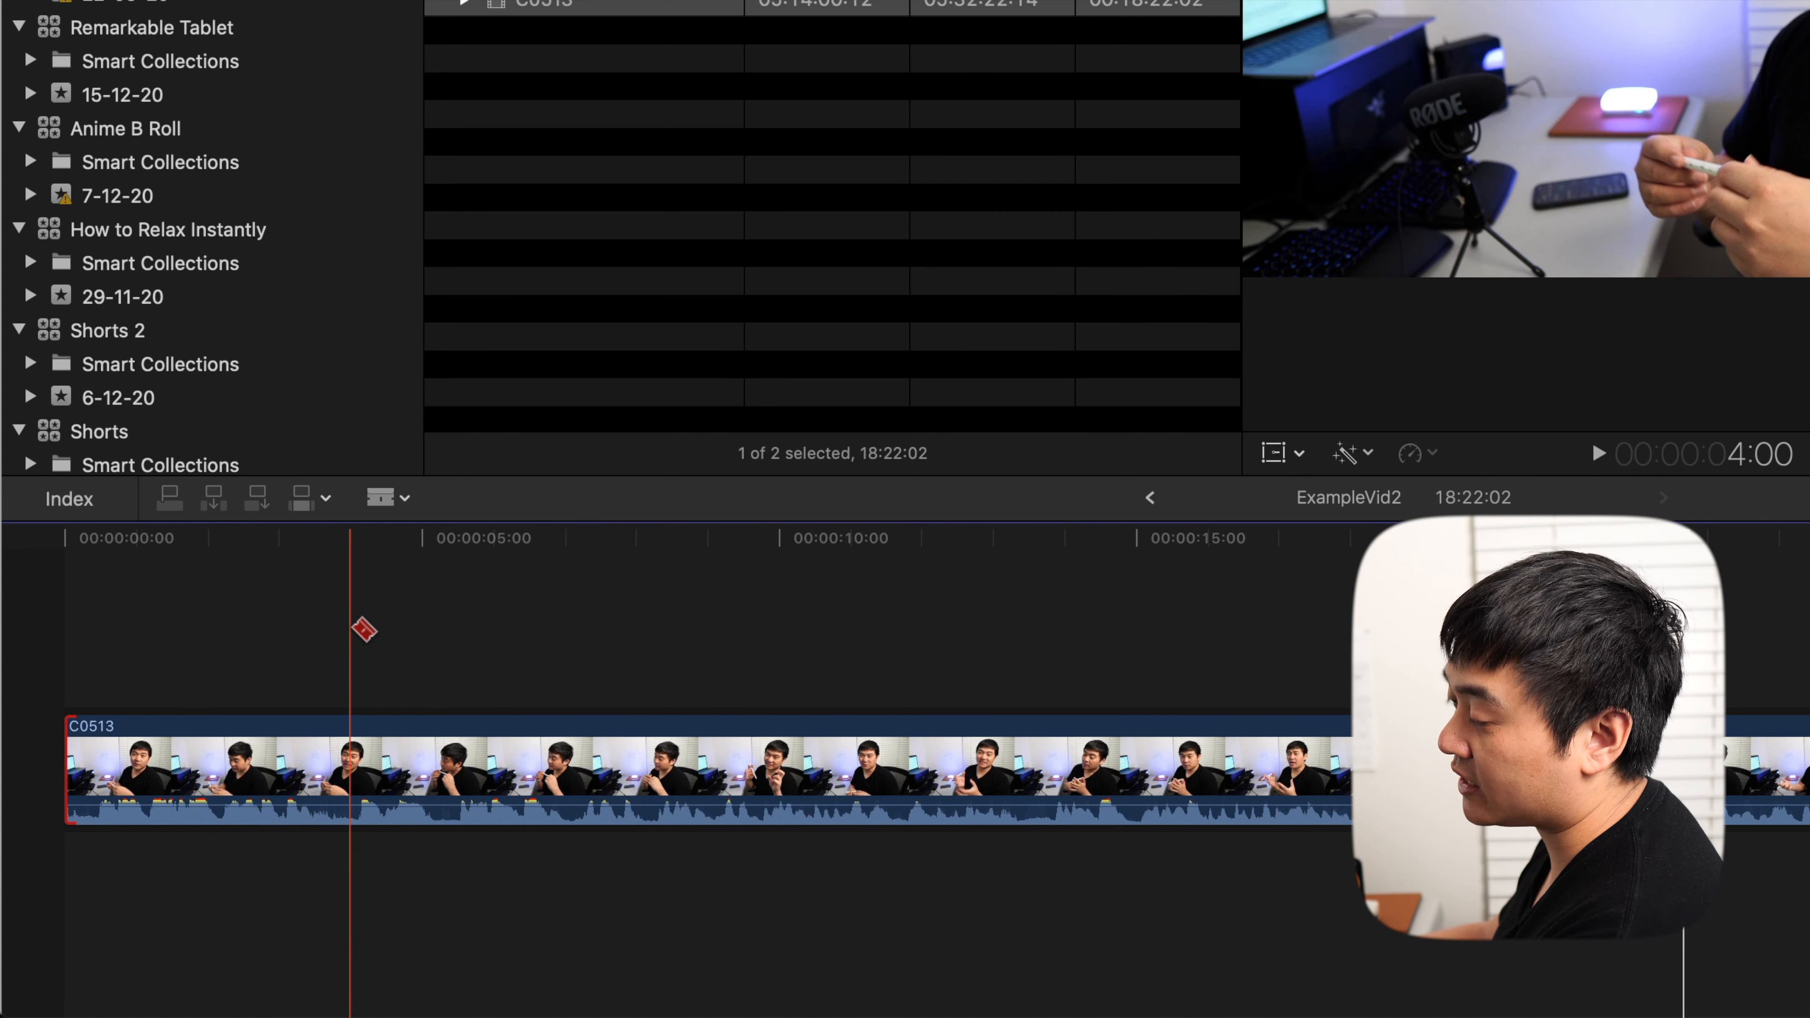
pyautogui.press('Home')
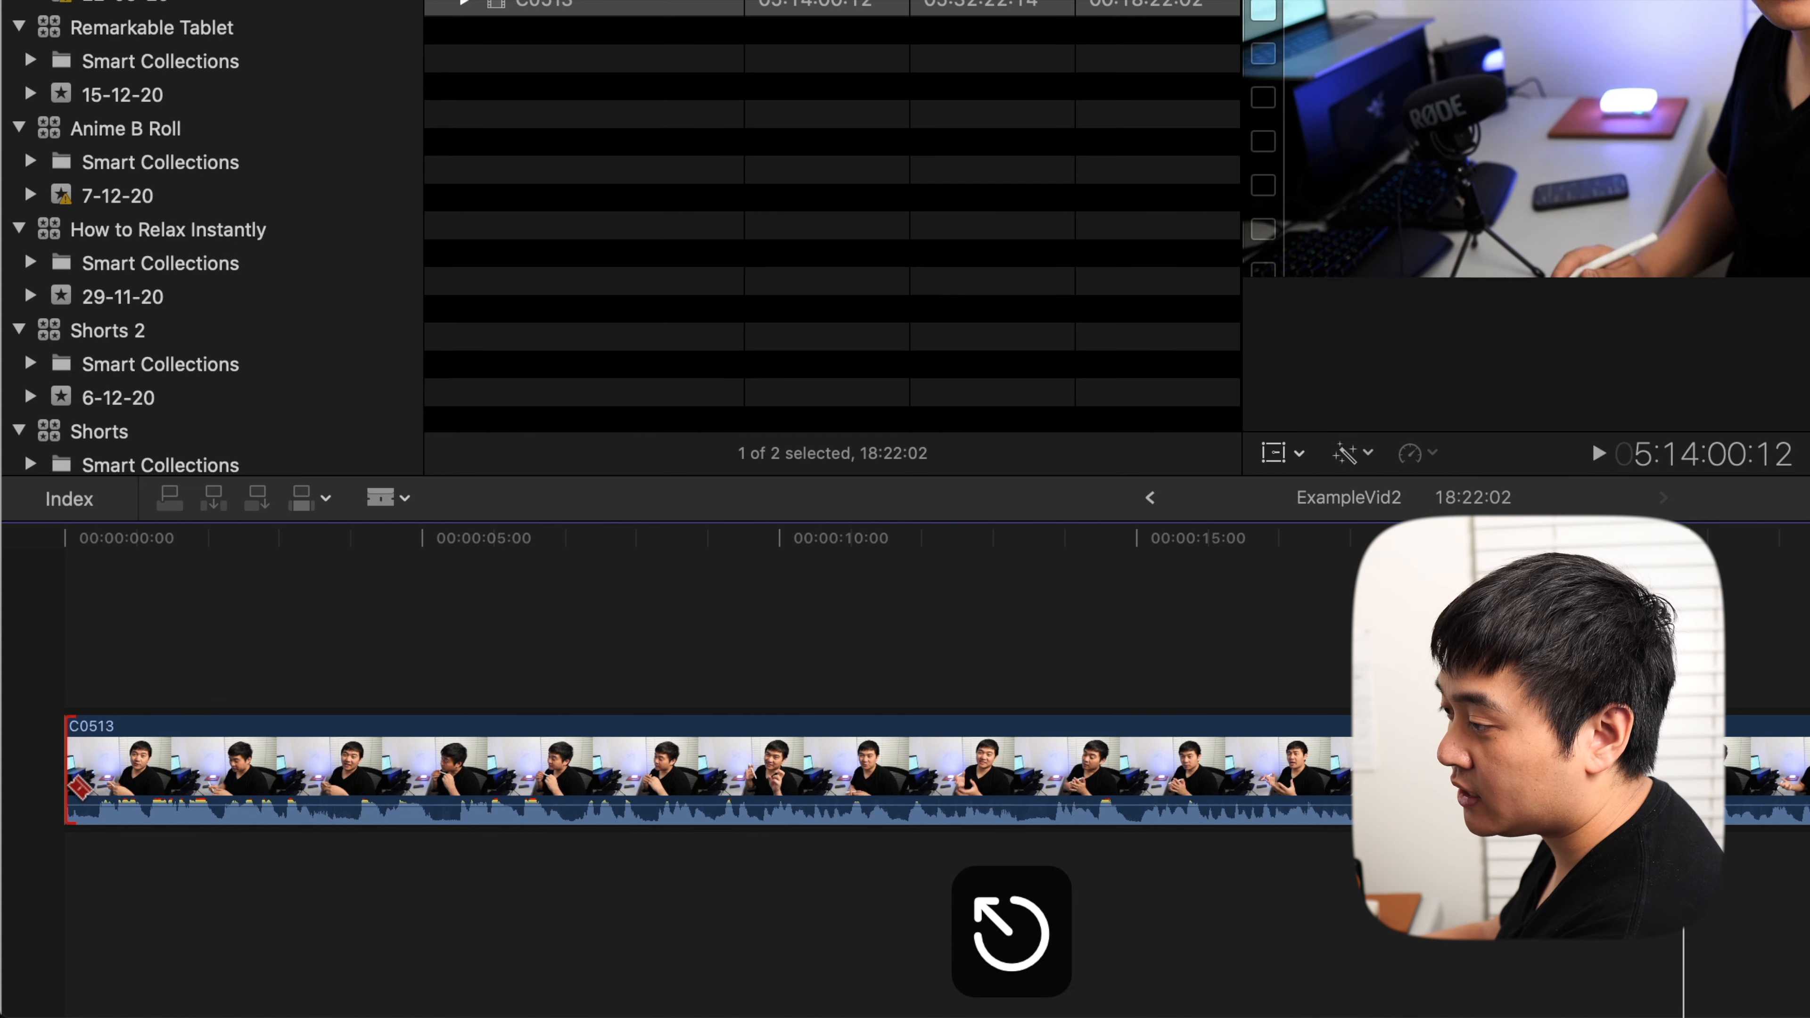
pyautogui.scroll(10, 87, 779)
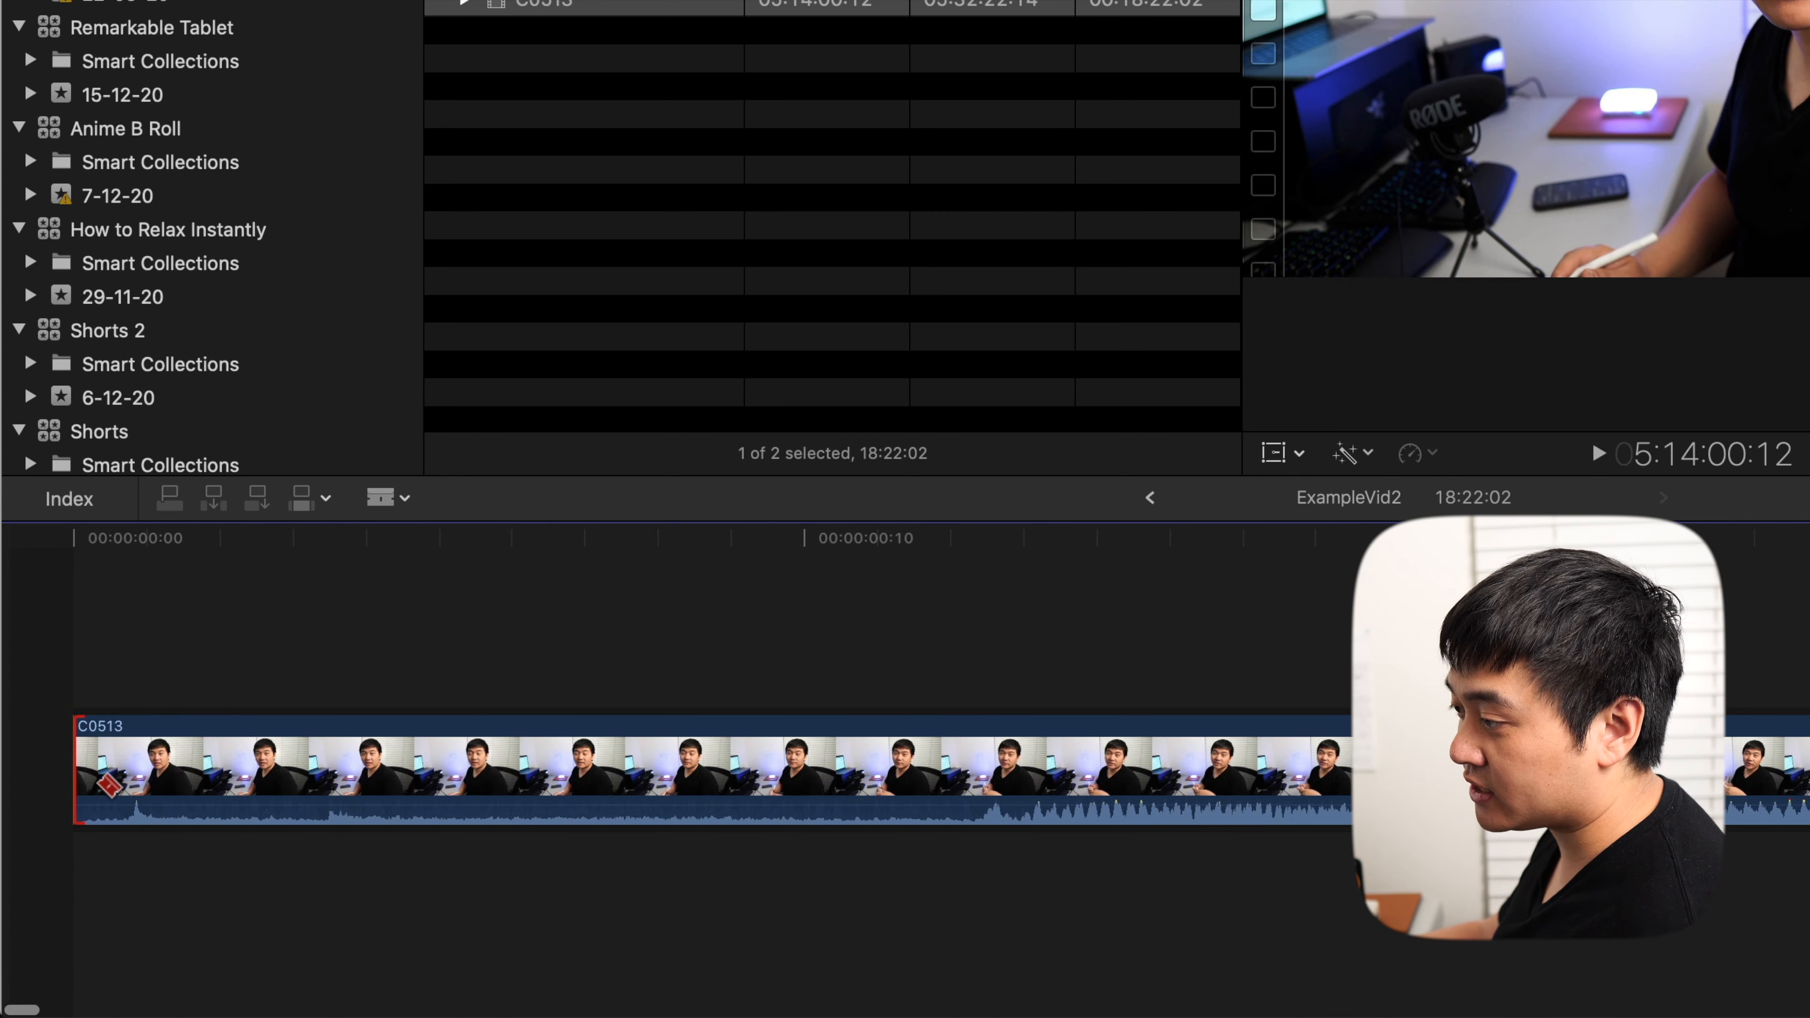
pyautogui.press('a')
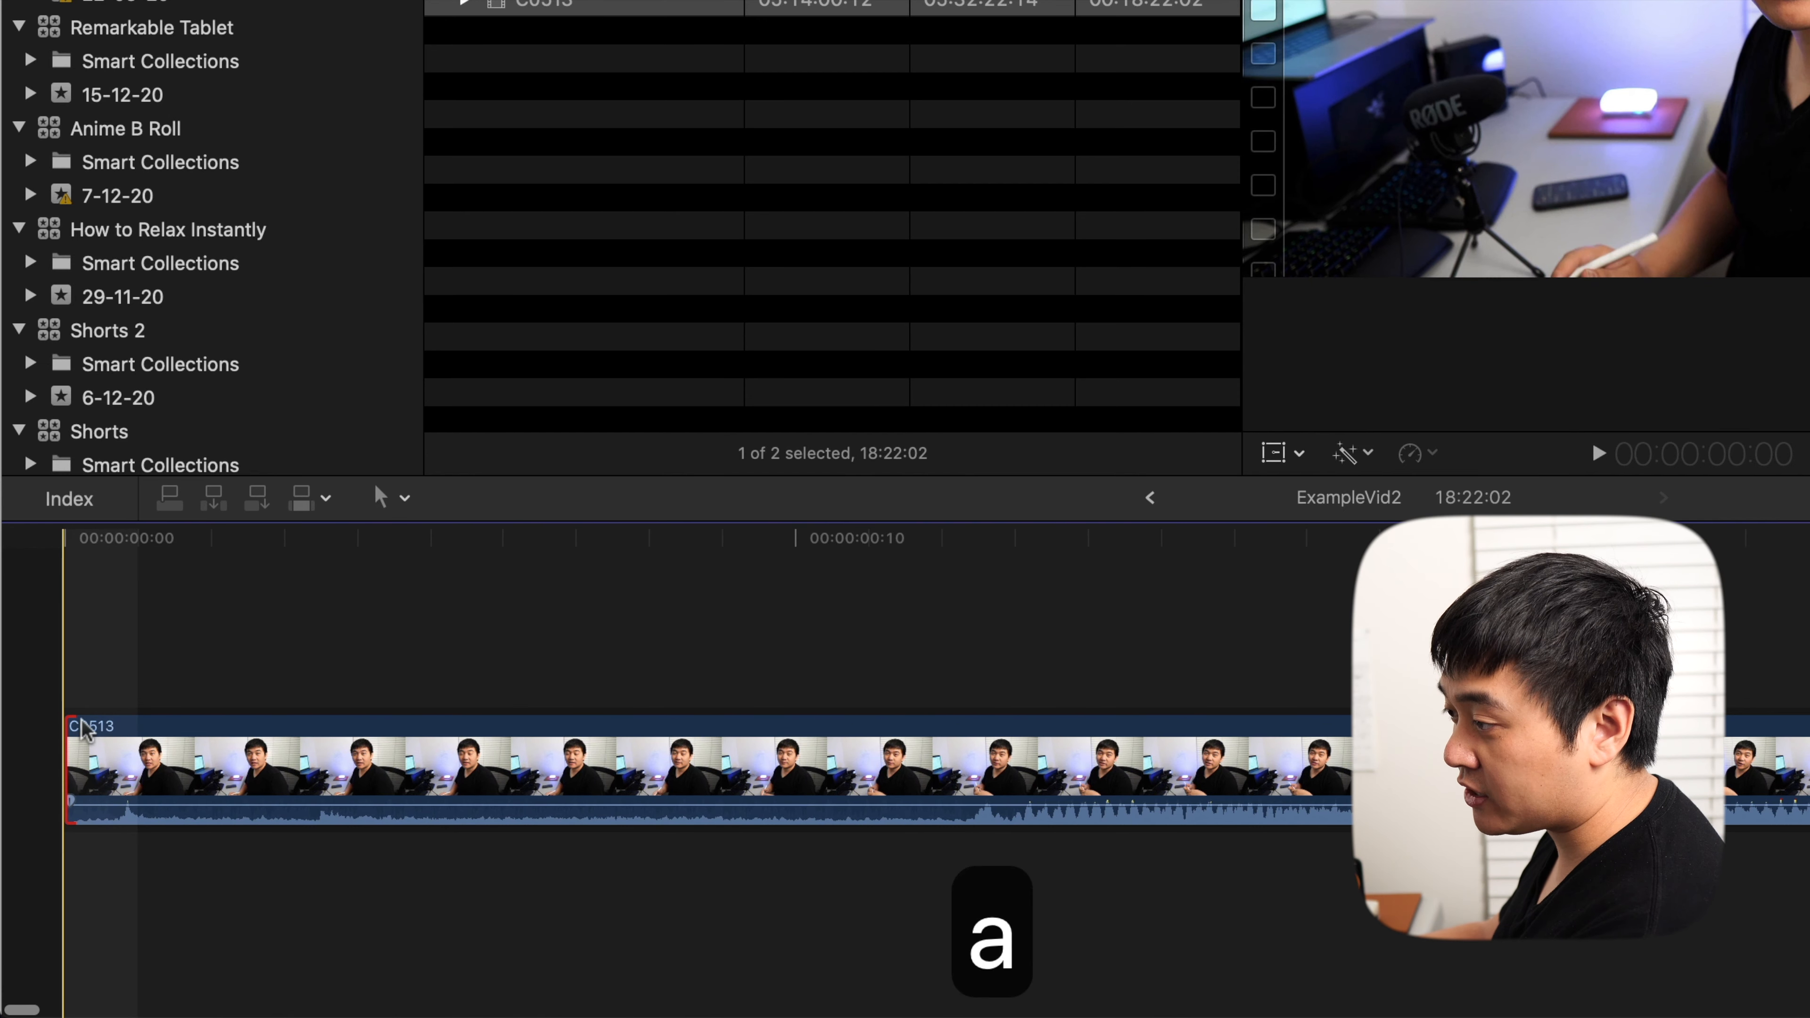
pyautogui.press('space')
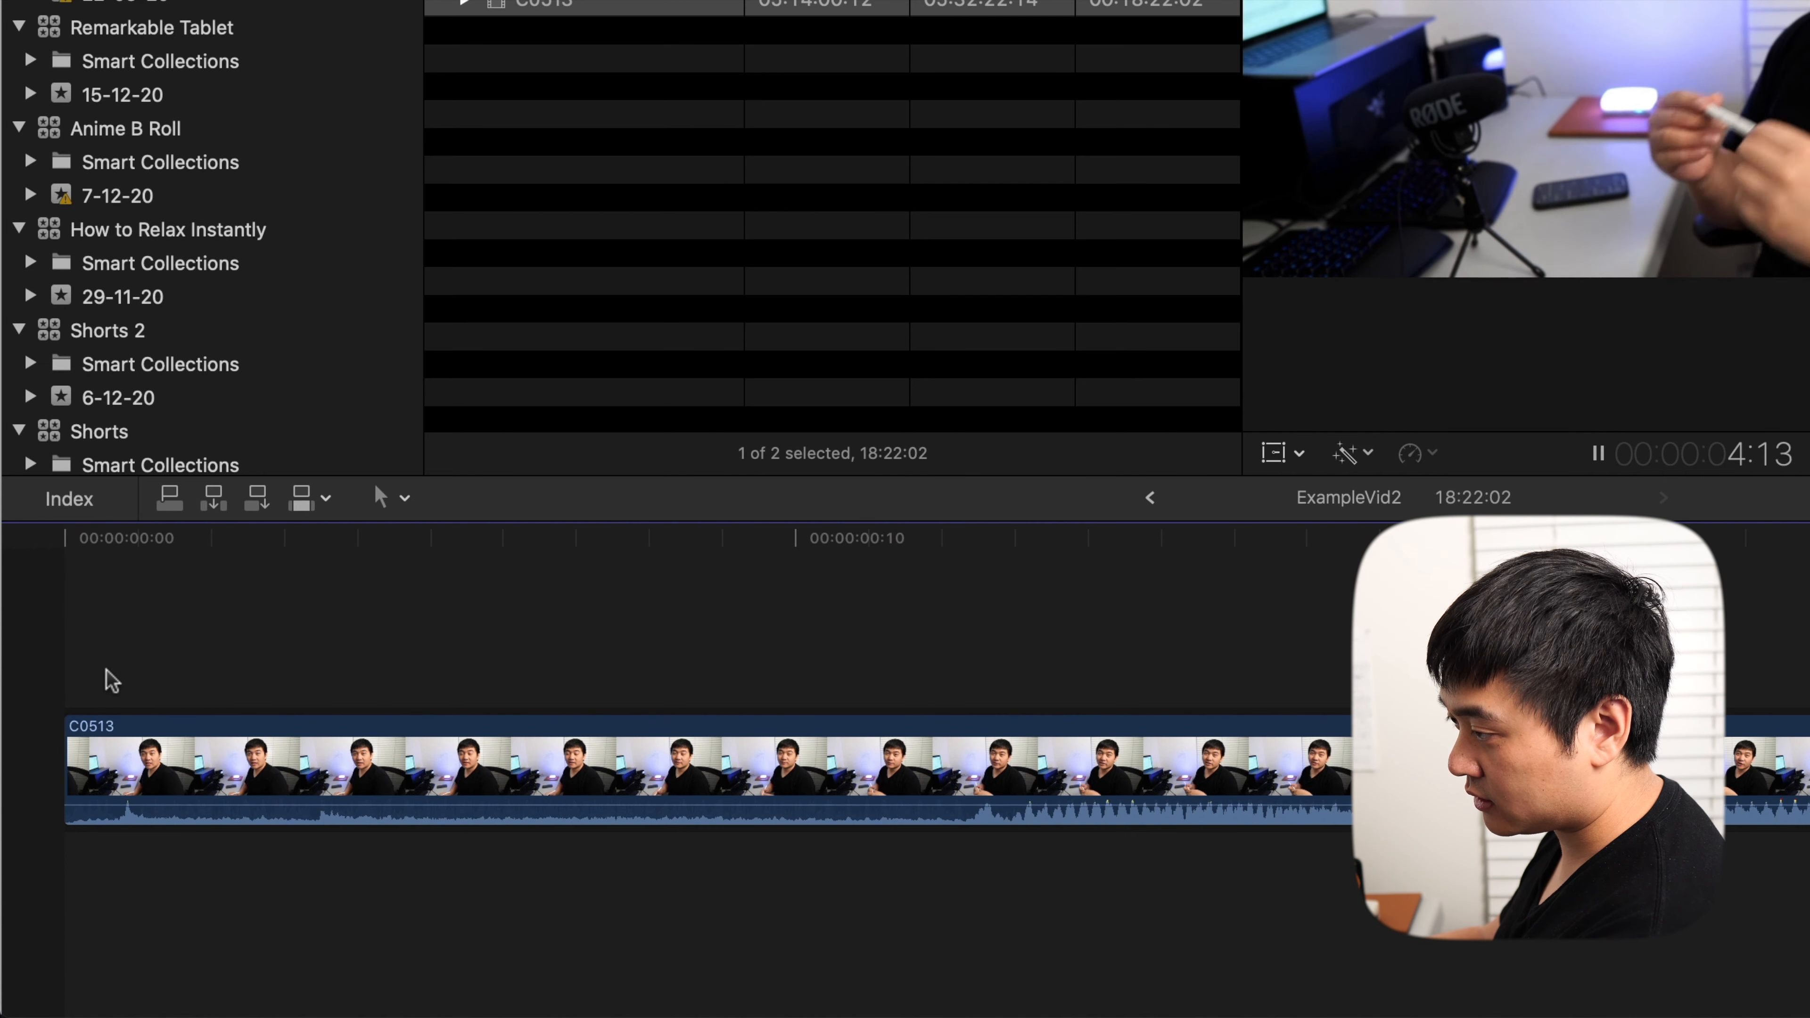
pyautogui.press('space')
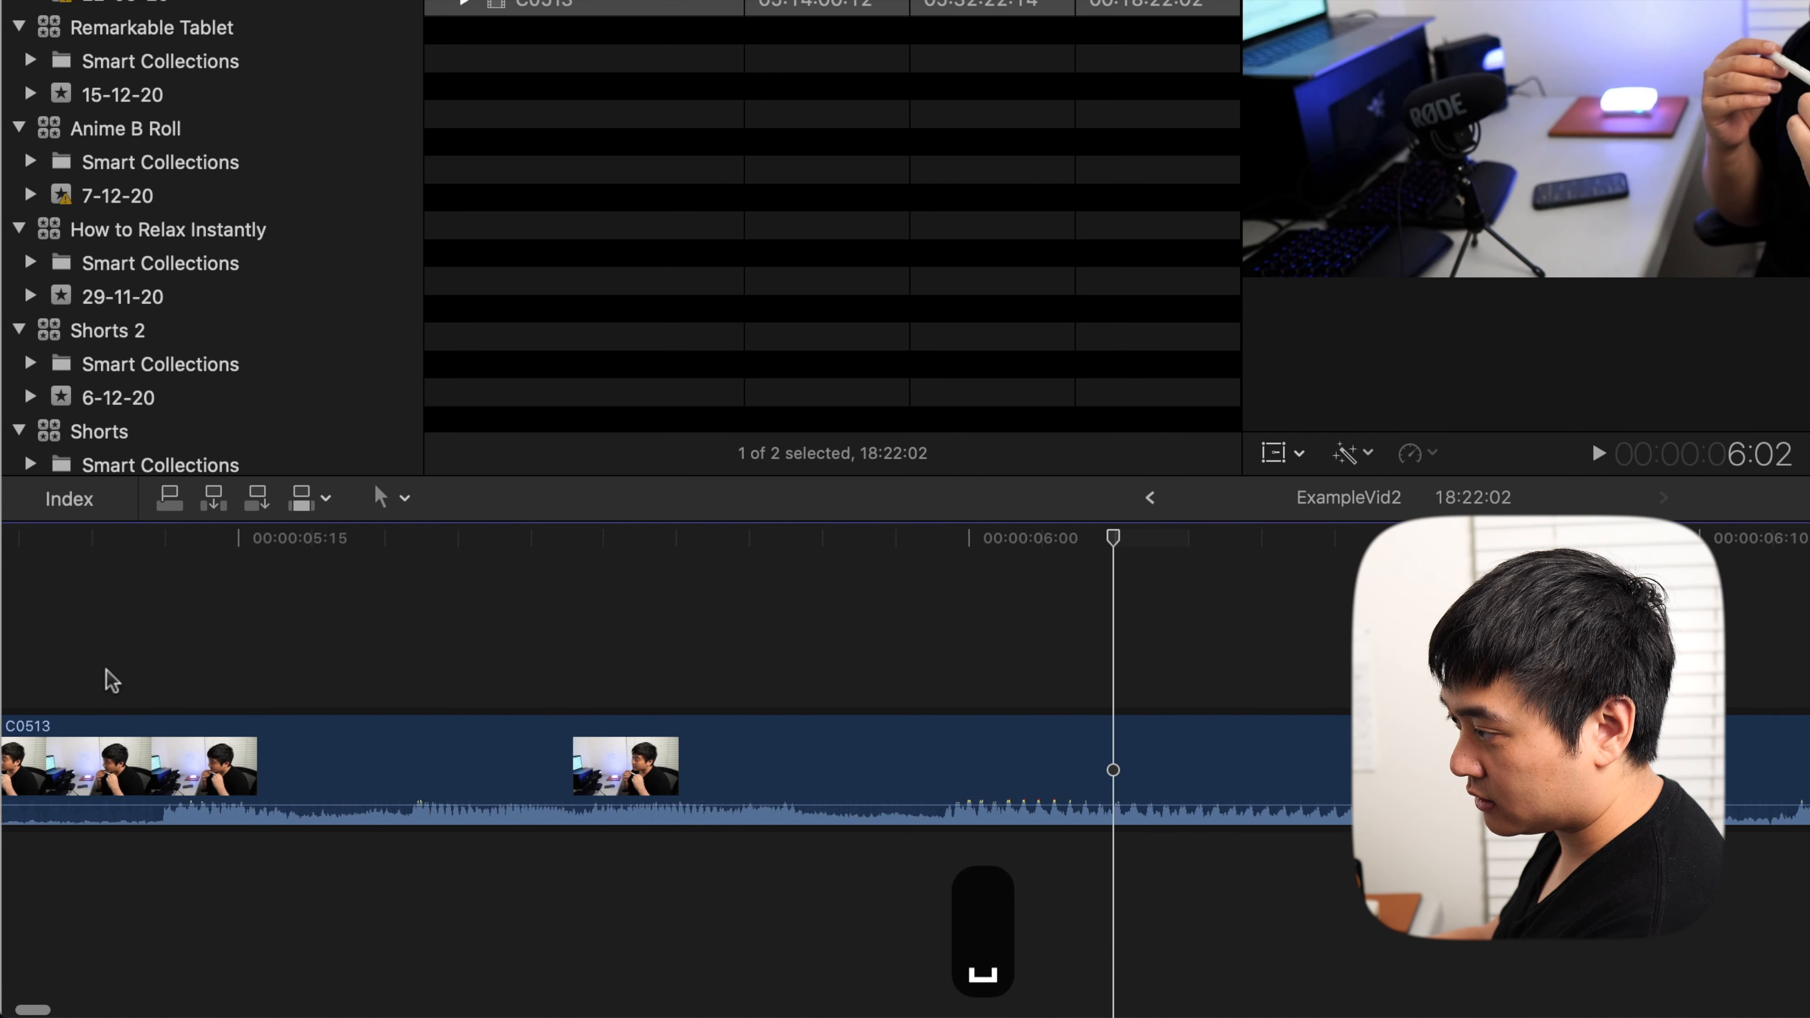
# Step: Replay the opening of clip C0513 and examine its waveform at both full length and close range
pyautogui.scroll(-5, 726, 799)
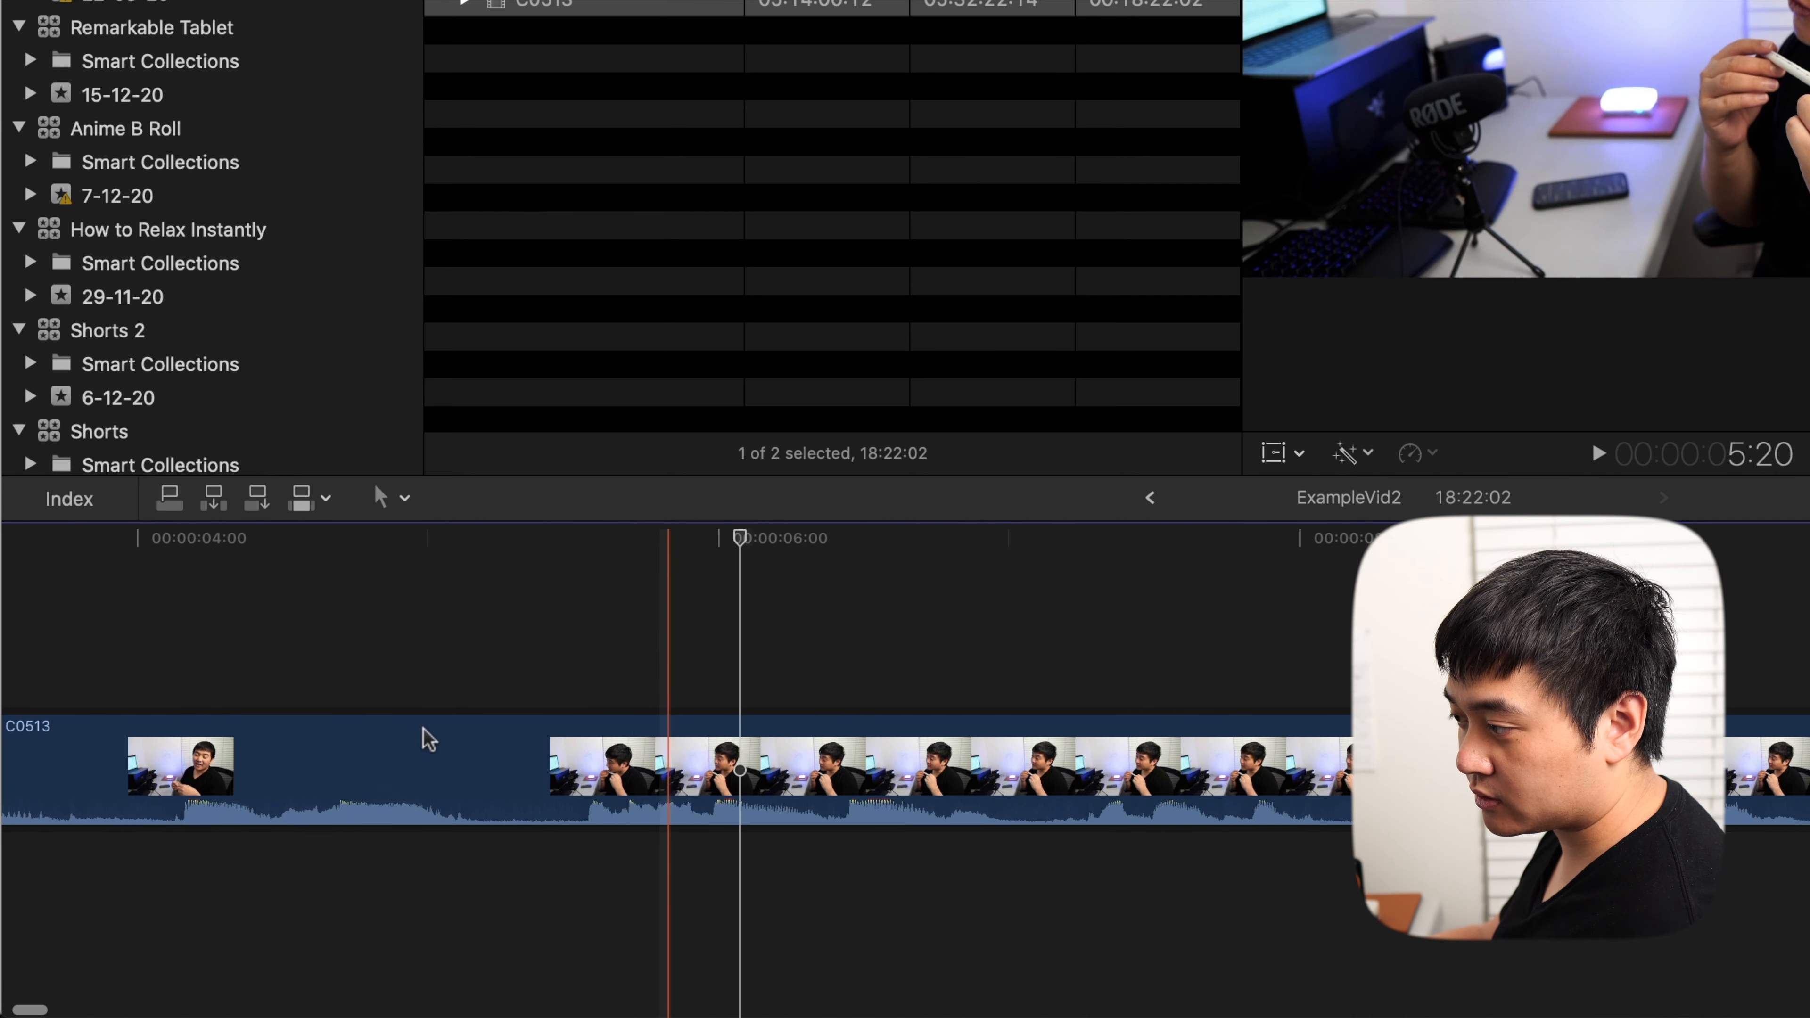
pyautogui.hscroll(-10, 424, 736)
pyautogui.press('space')
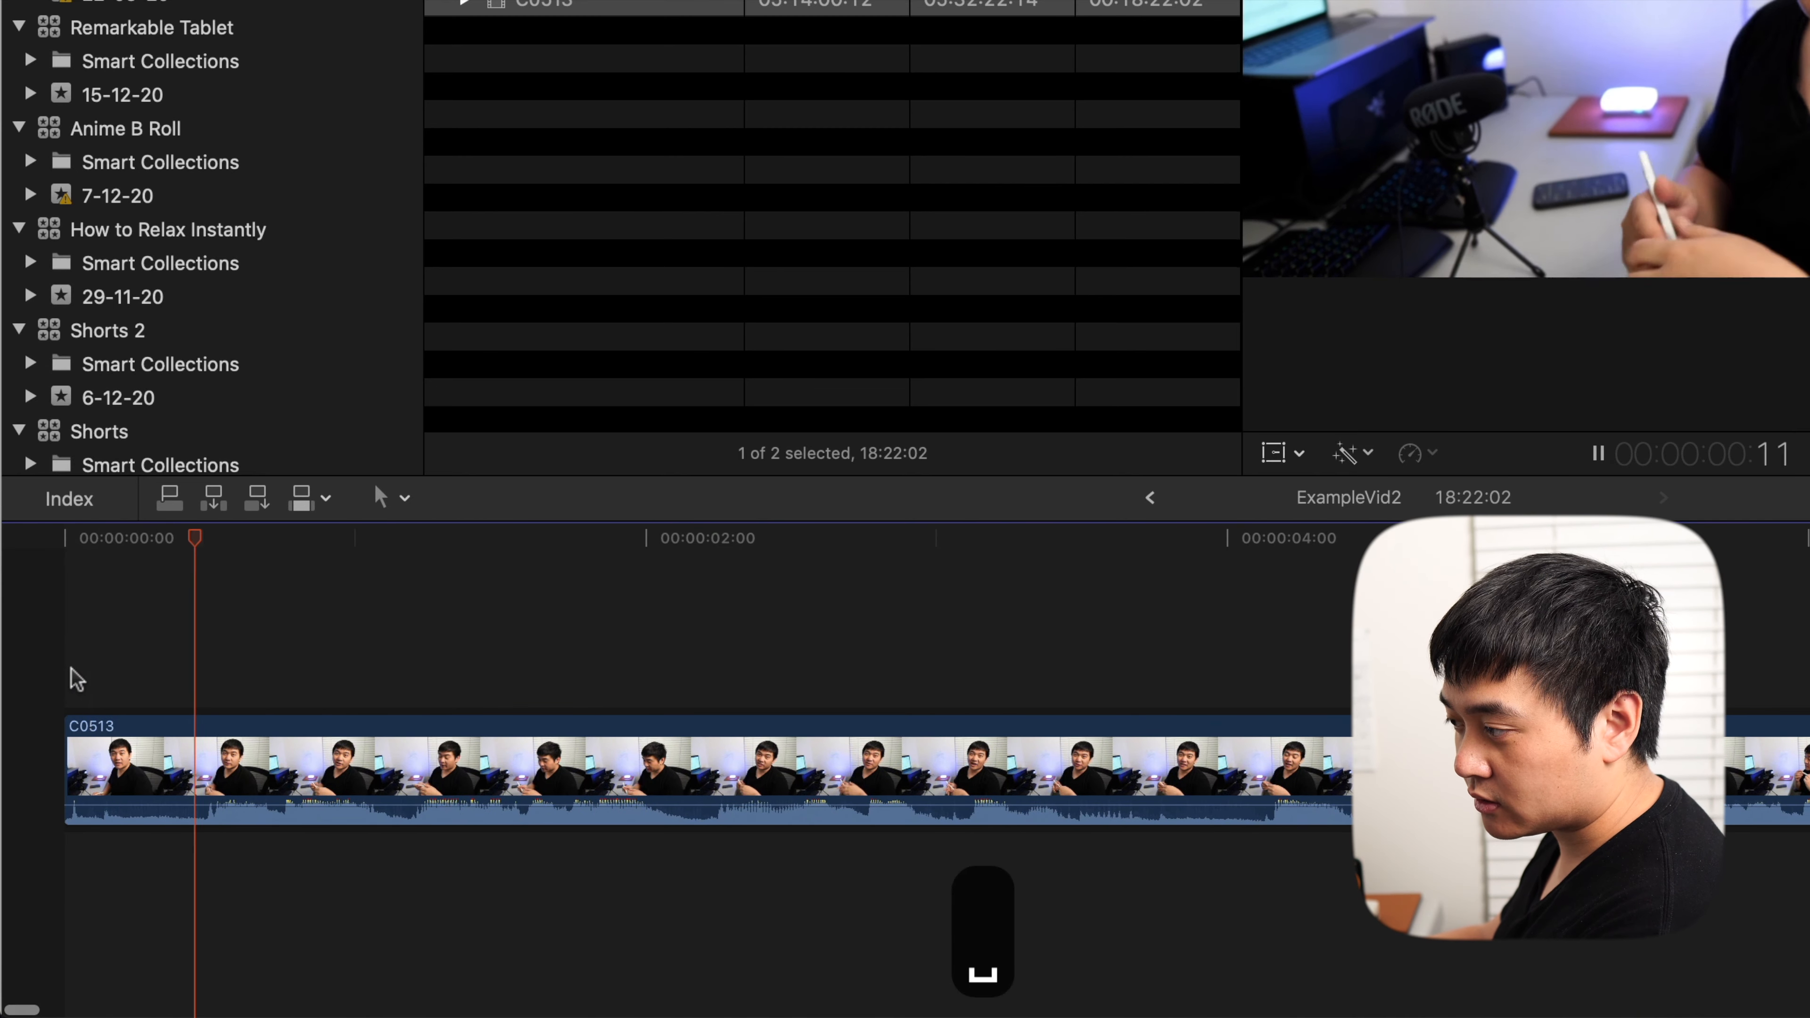
pyautogui.scroll(-10, 939, 798)
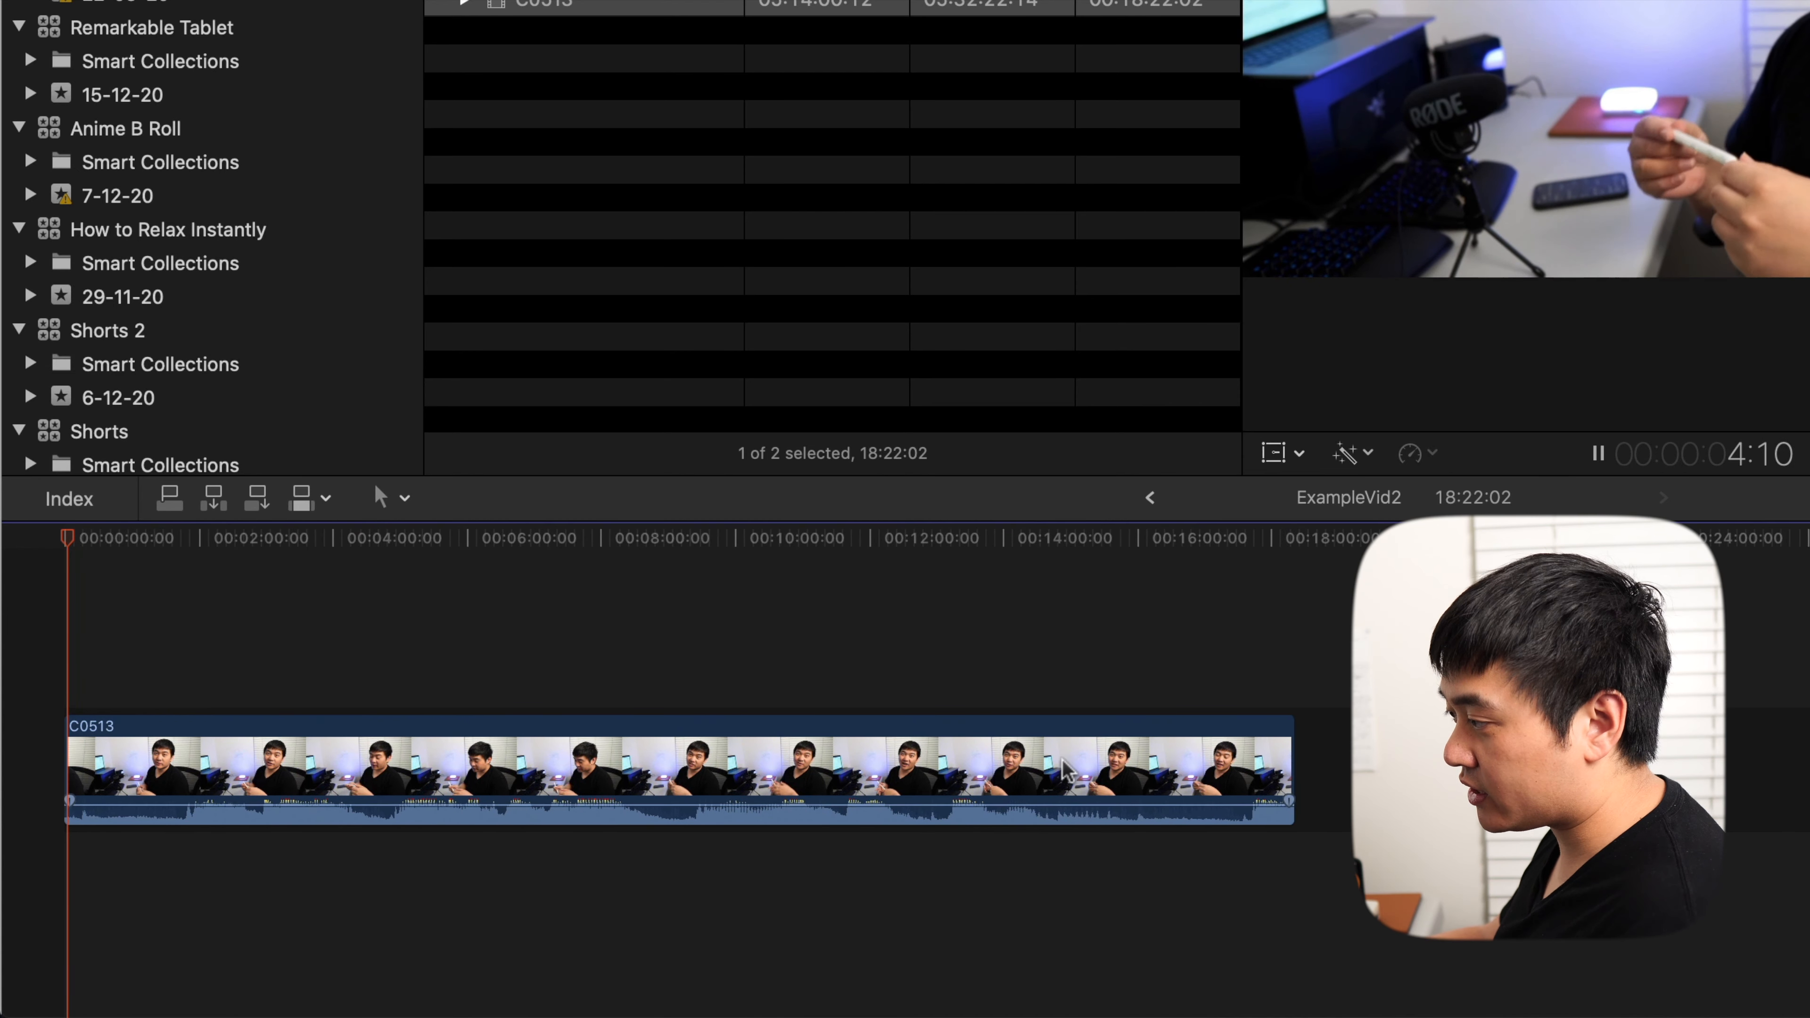
pyautogui.press('space')
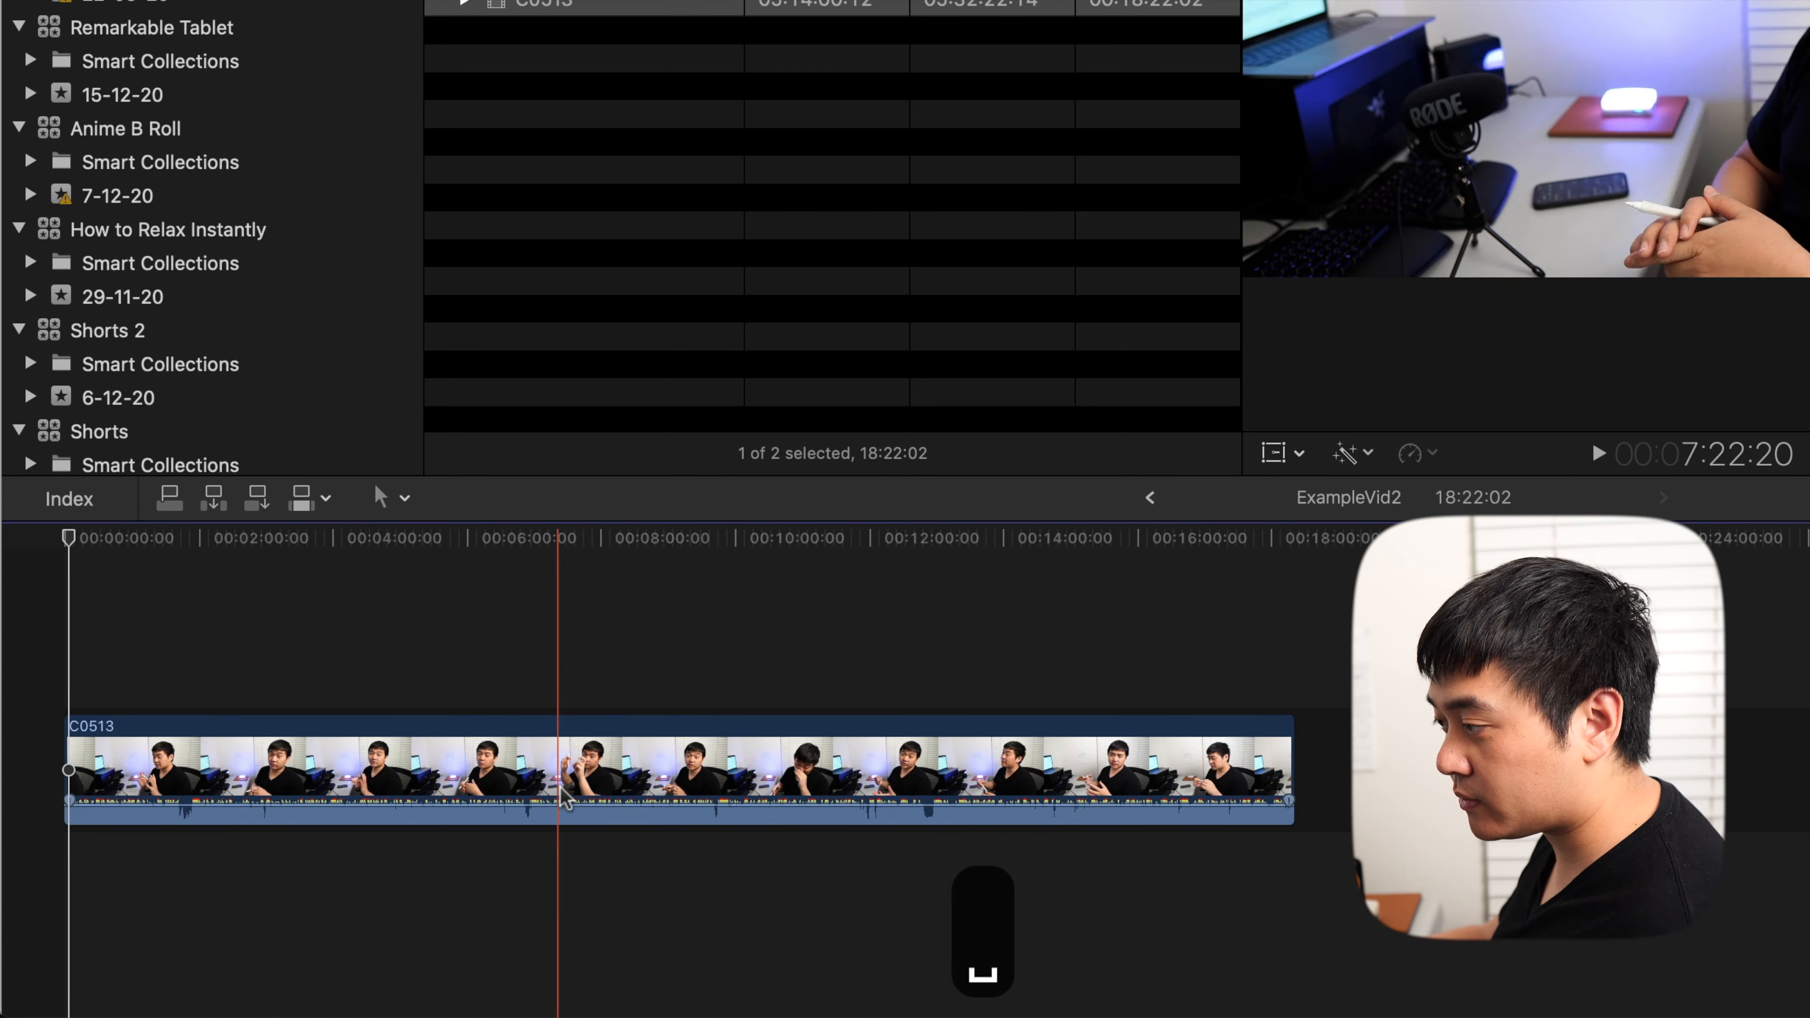
pyautogui.scroll(10, 558, 795)
pyautogui.hscroll(-15, 408, 736)
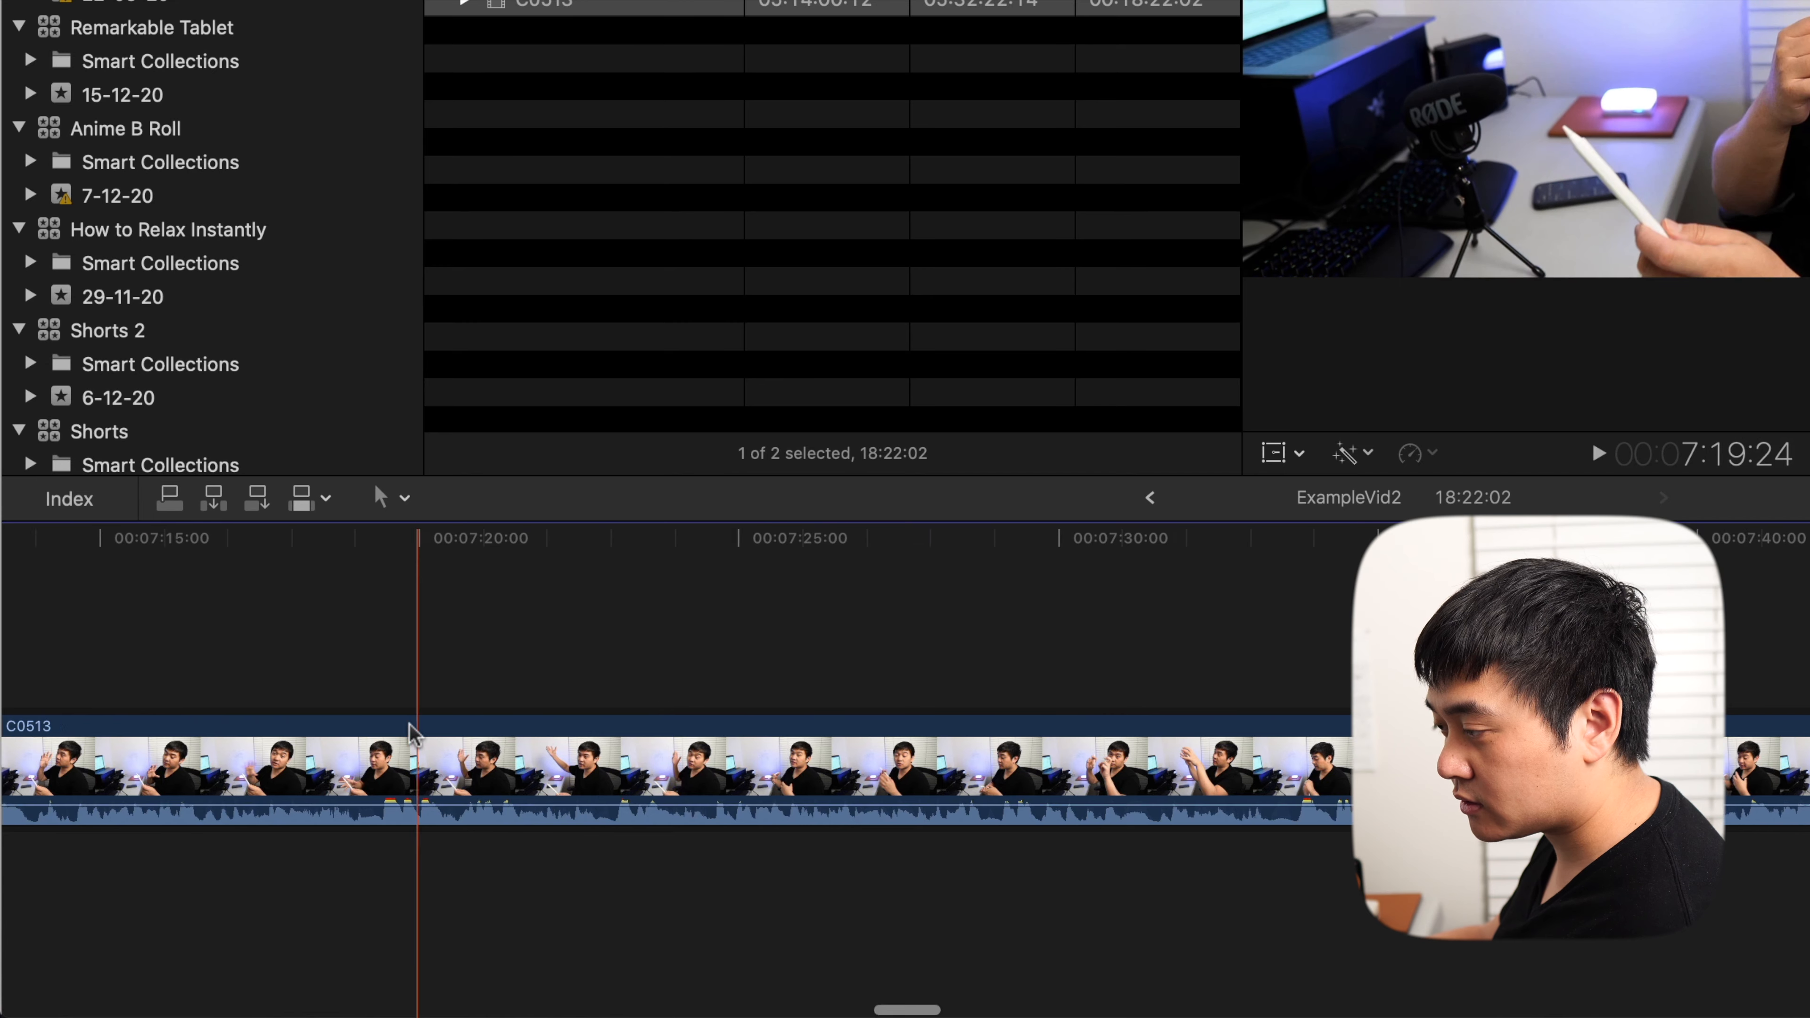
pyautogui.hscroll(-15, 416, 728)
# Step: Play clip C0513 between about 3 and 5 seconds and park the playhead at 00:00:05:09
pyautogui.click(375, 745)
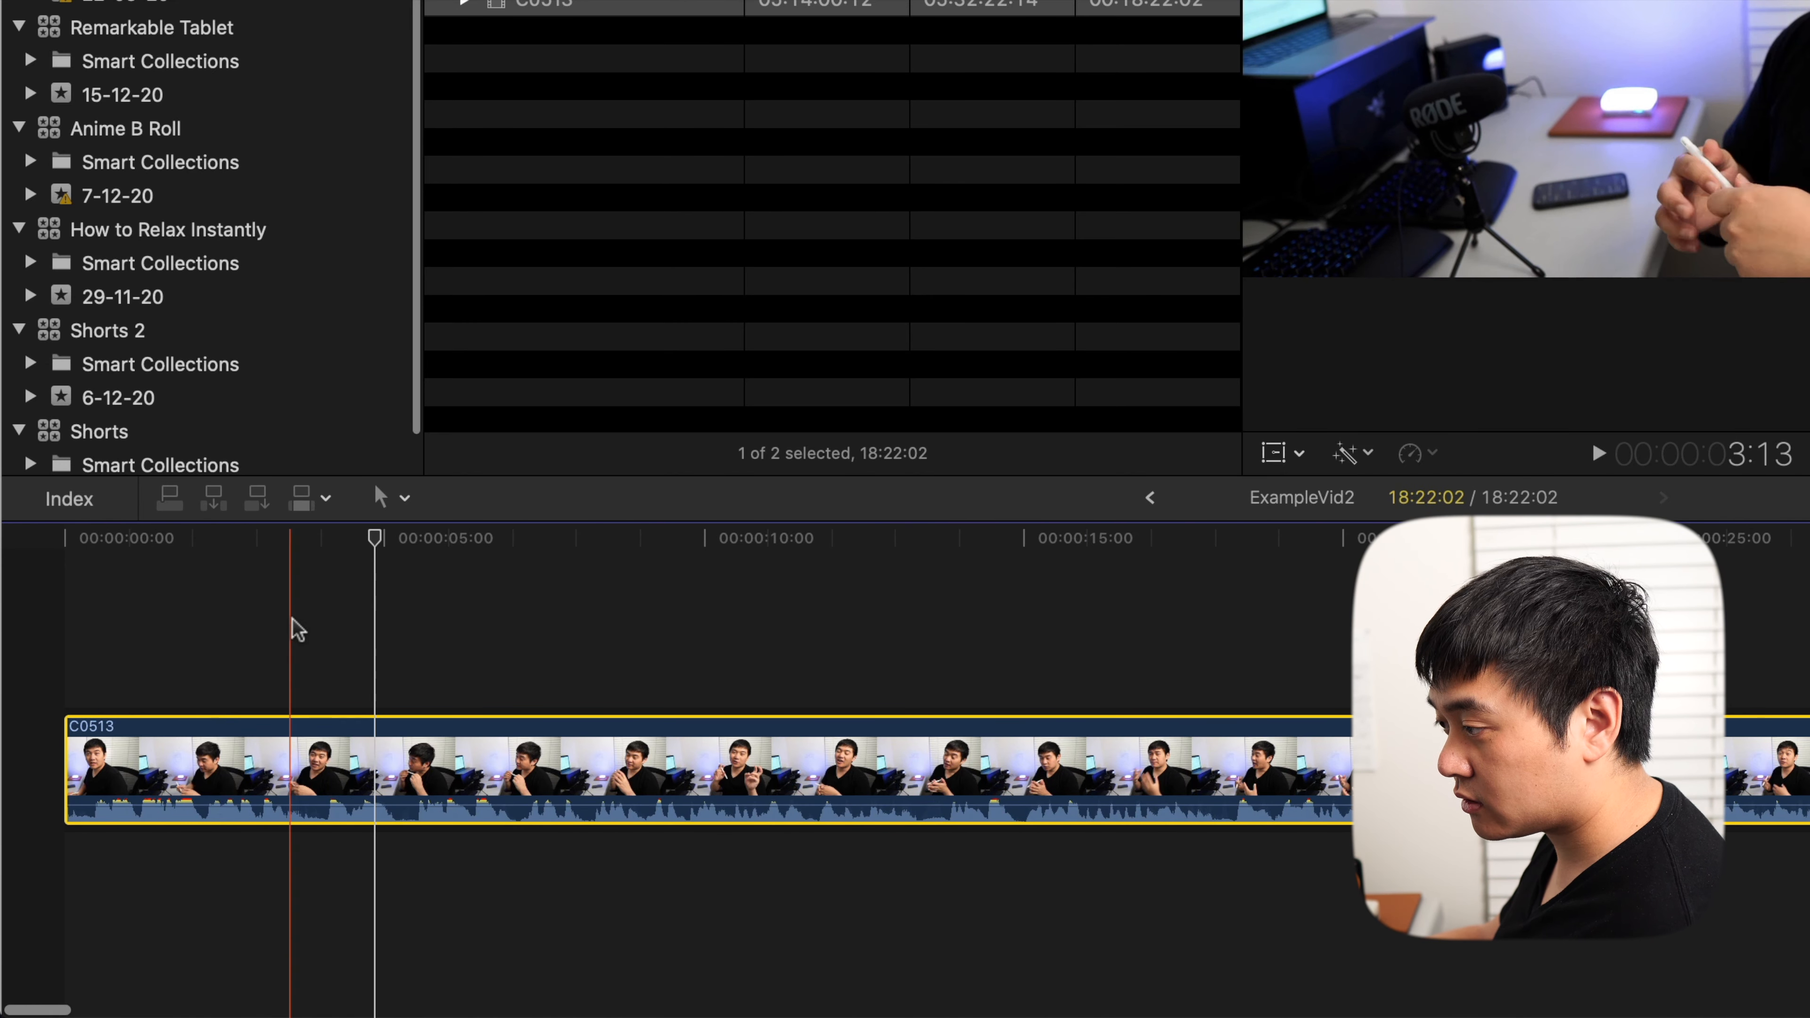
pyautogui.hscroll(1, 290, 631)
pyautogui.press('space')
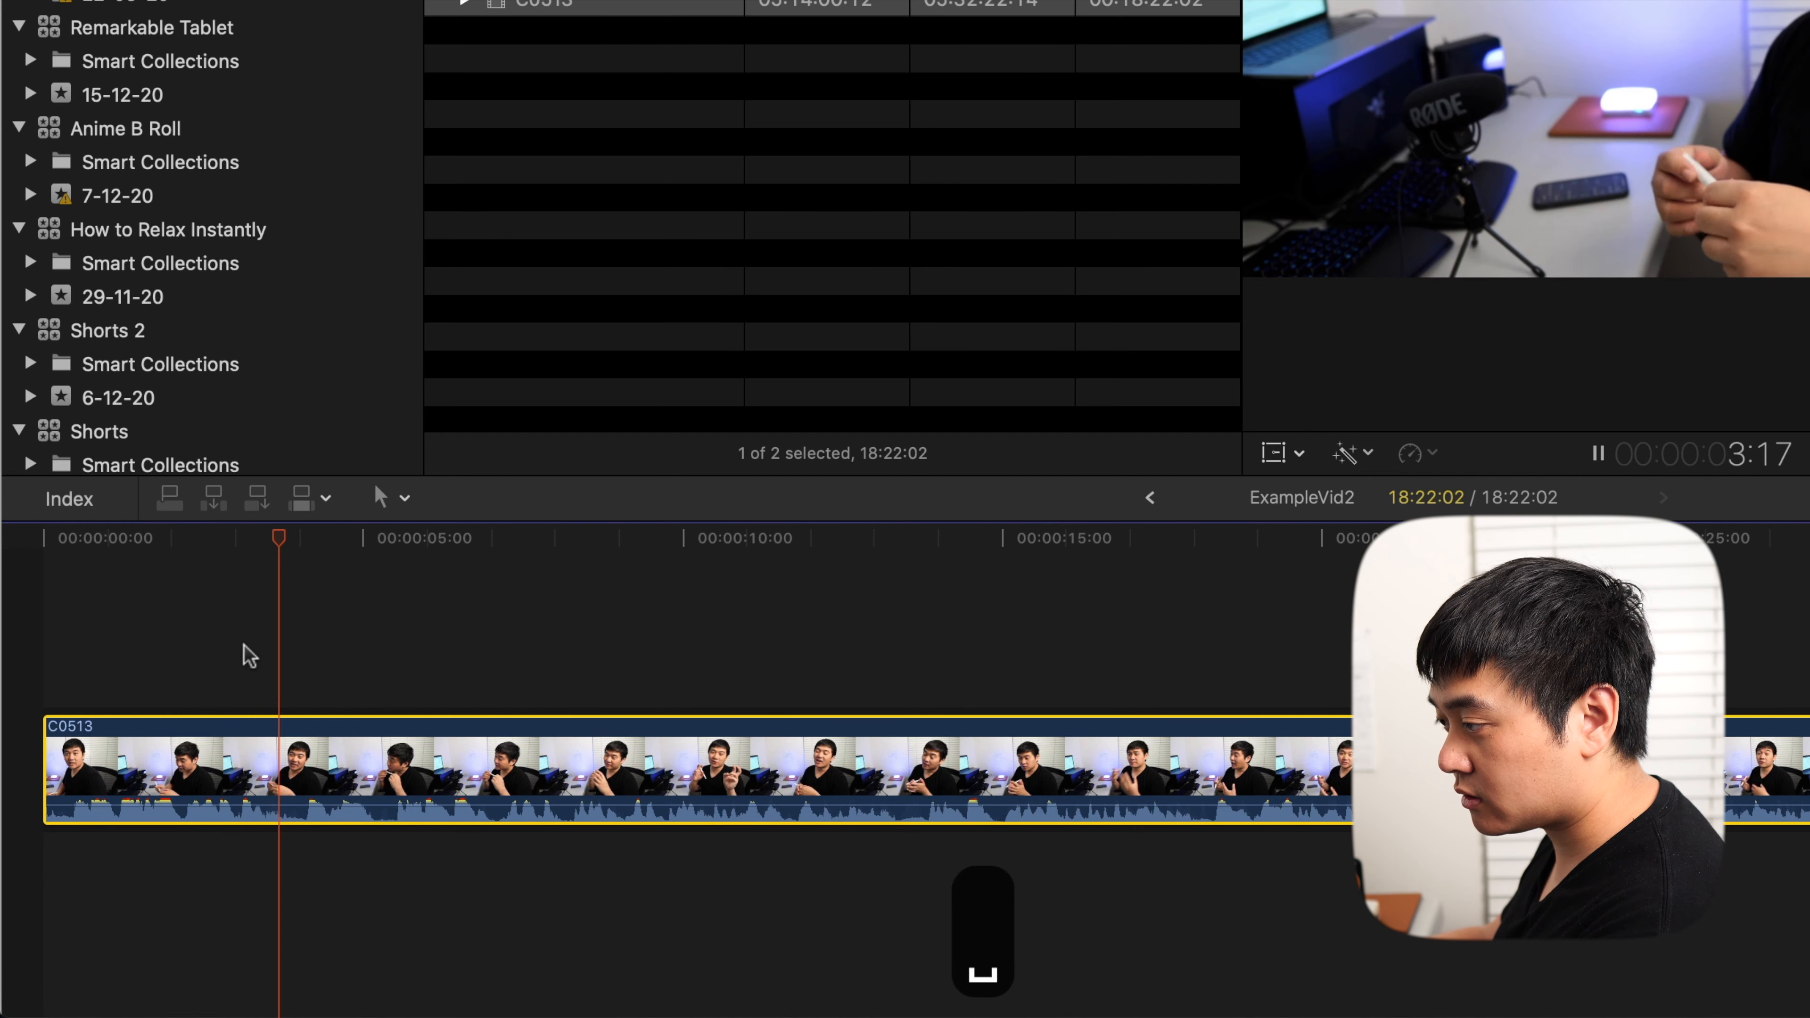
pyautogui.press('space')
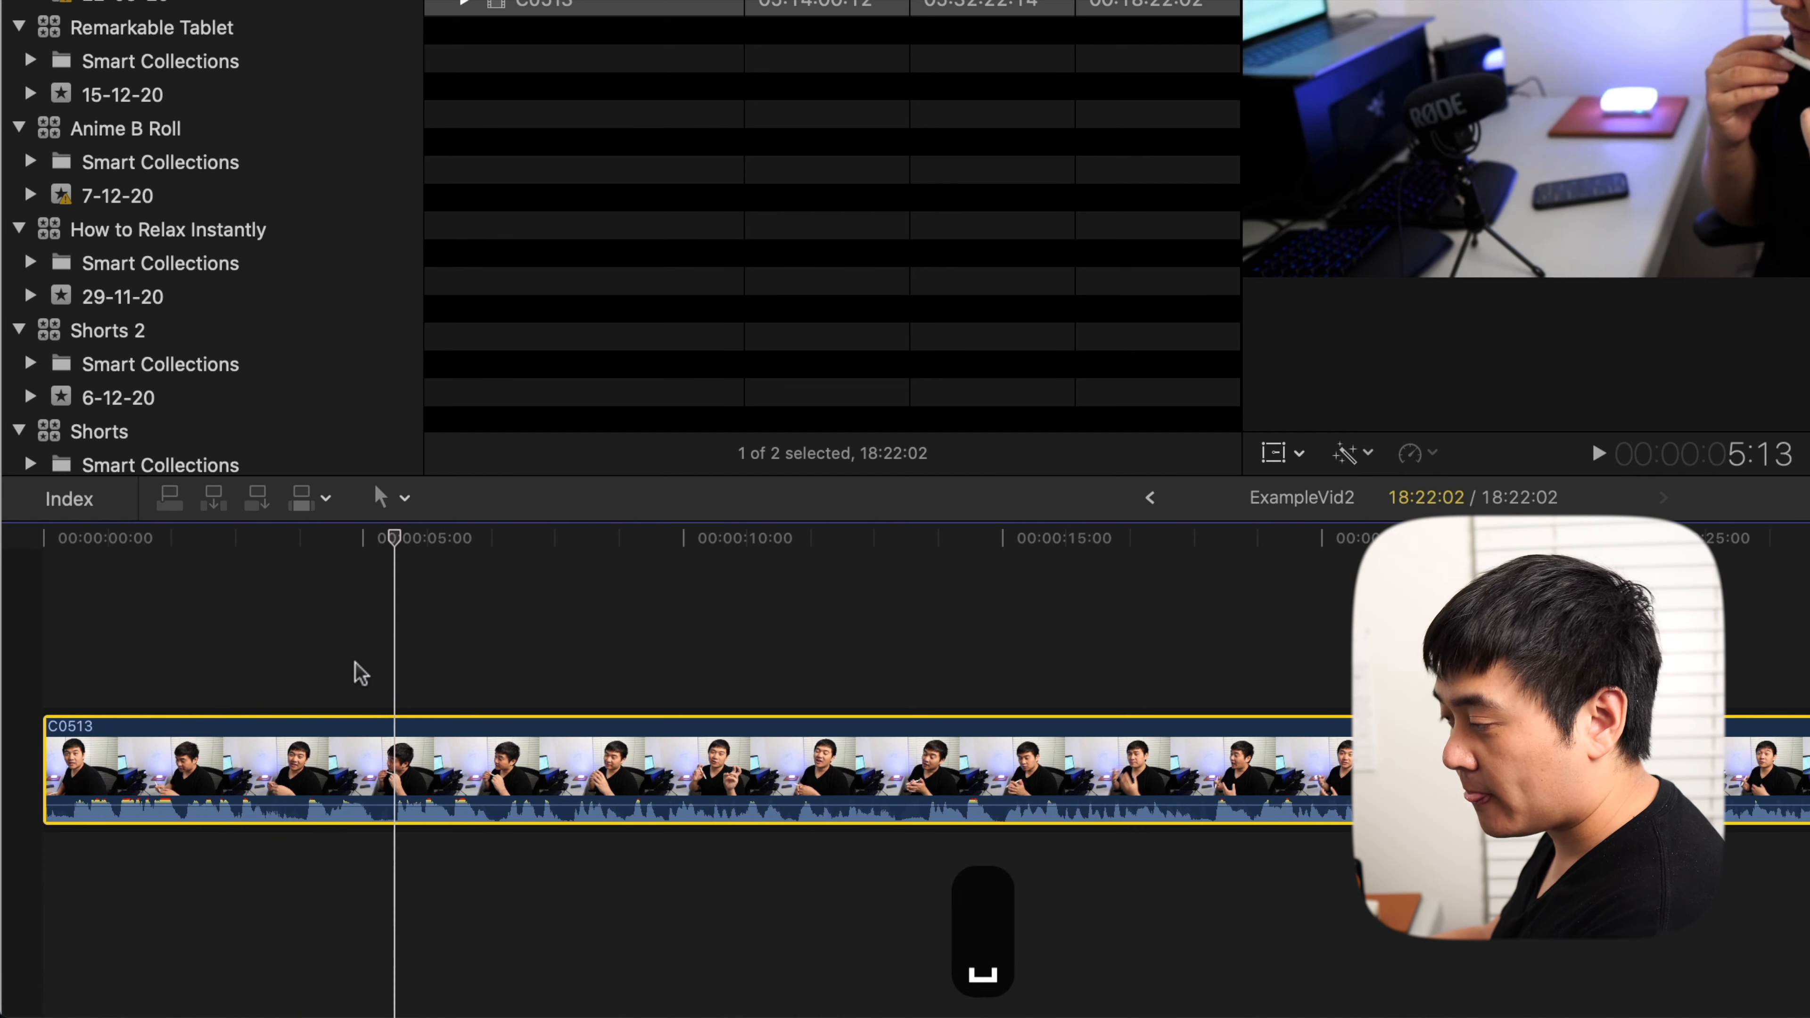
pyautogui.press('Left')
pyautogui.press('Left')
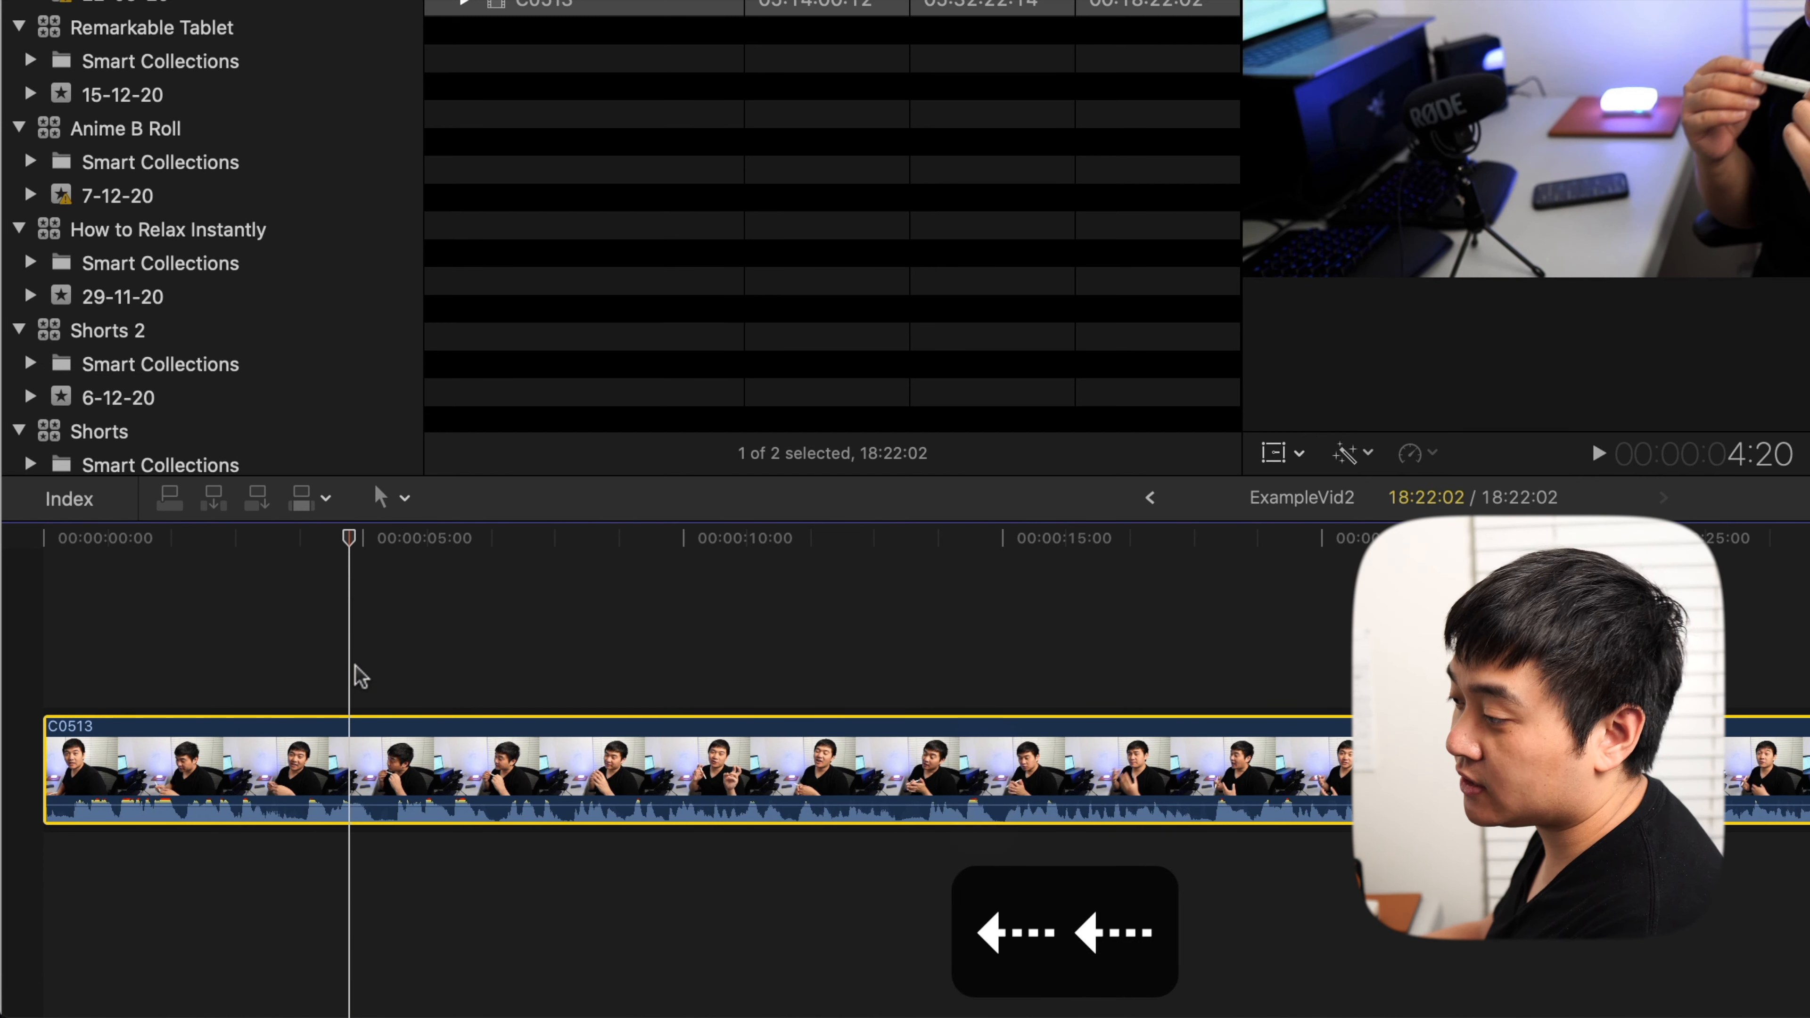
pyautogui.press('space')
pyautogui.press('space')
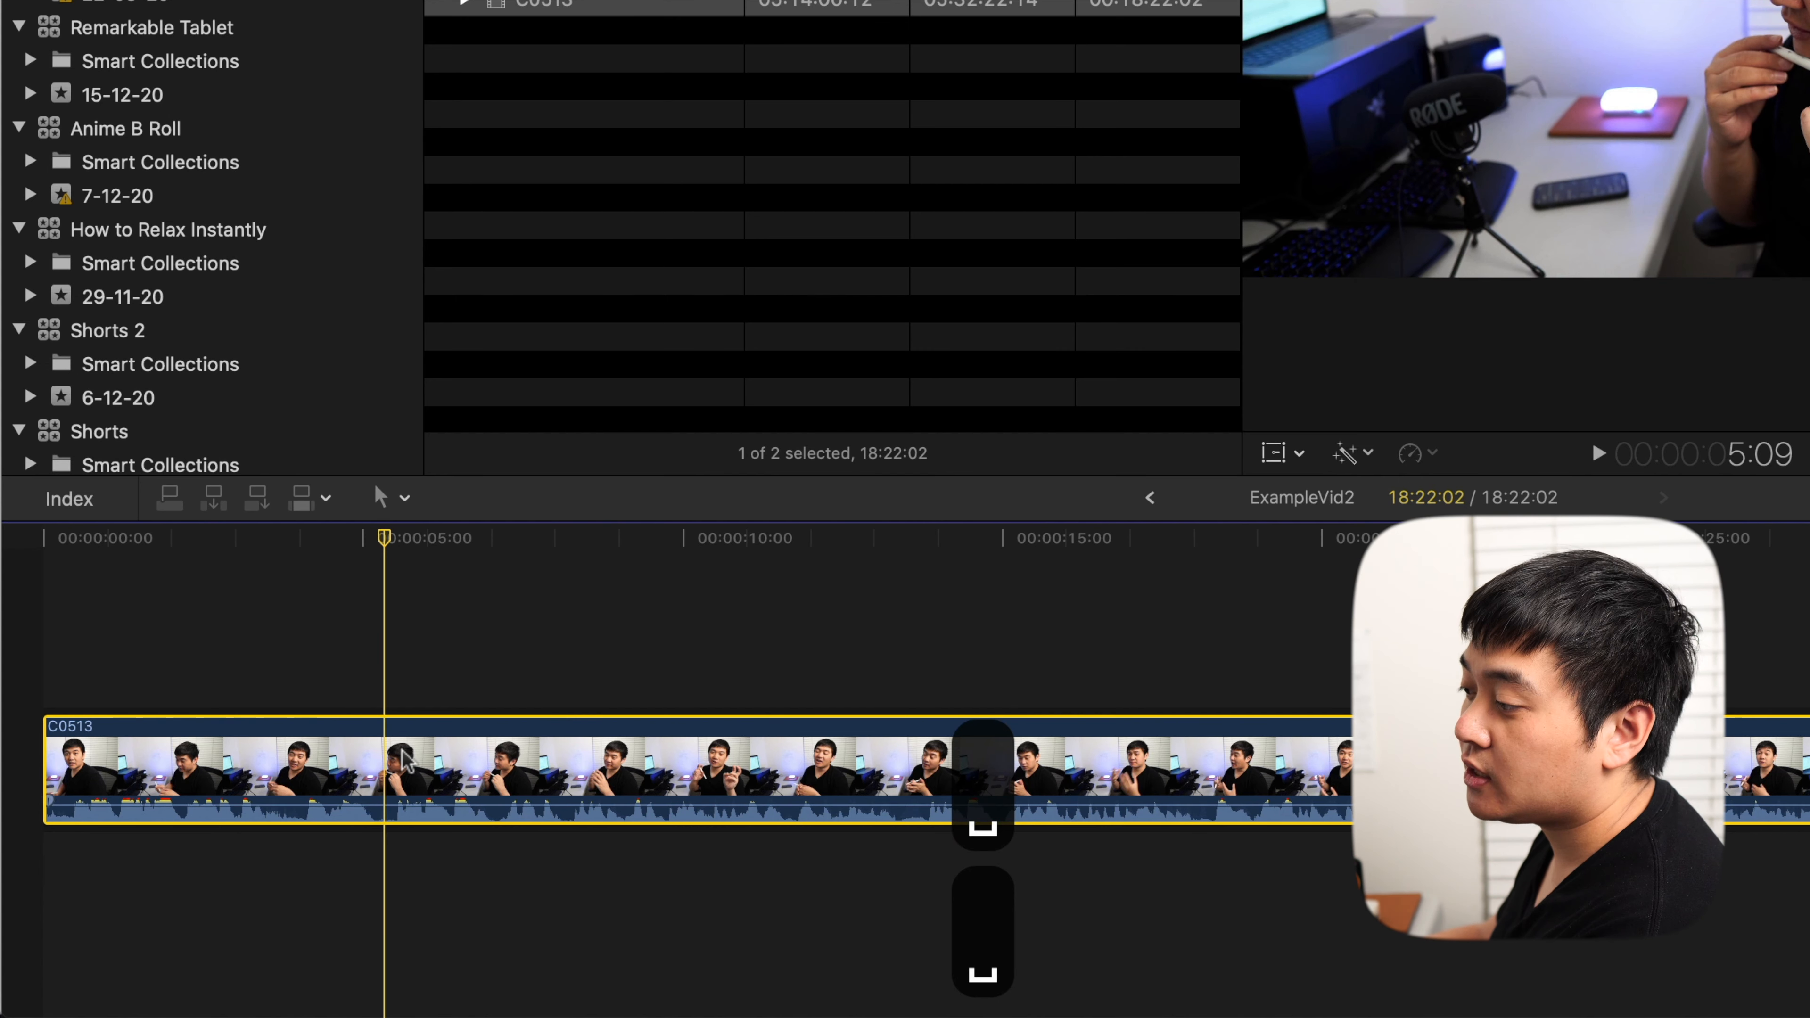
# Step: Split clip C0513 with the Blade tool at 00:00:05:09 and about 8 seconds, and delete the piece in between
pyautogui.press('b')
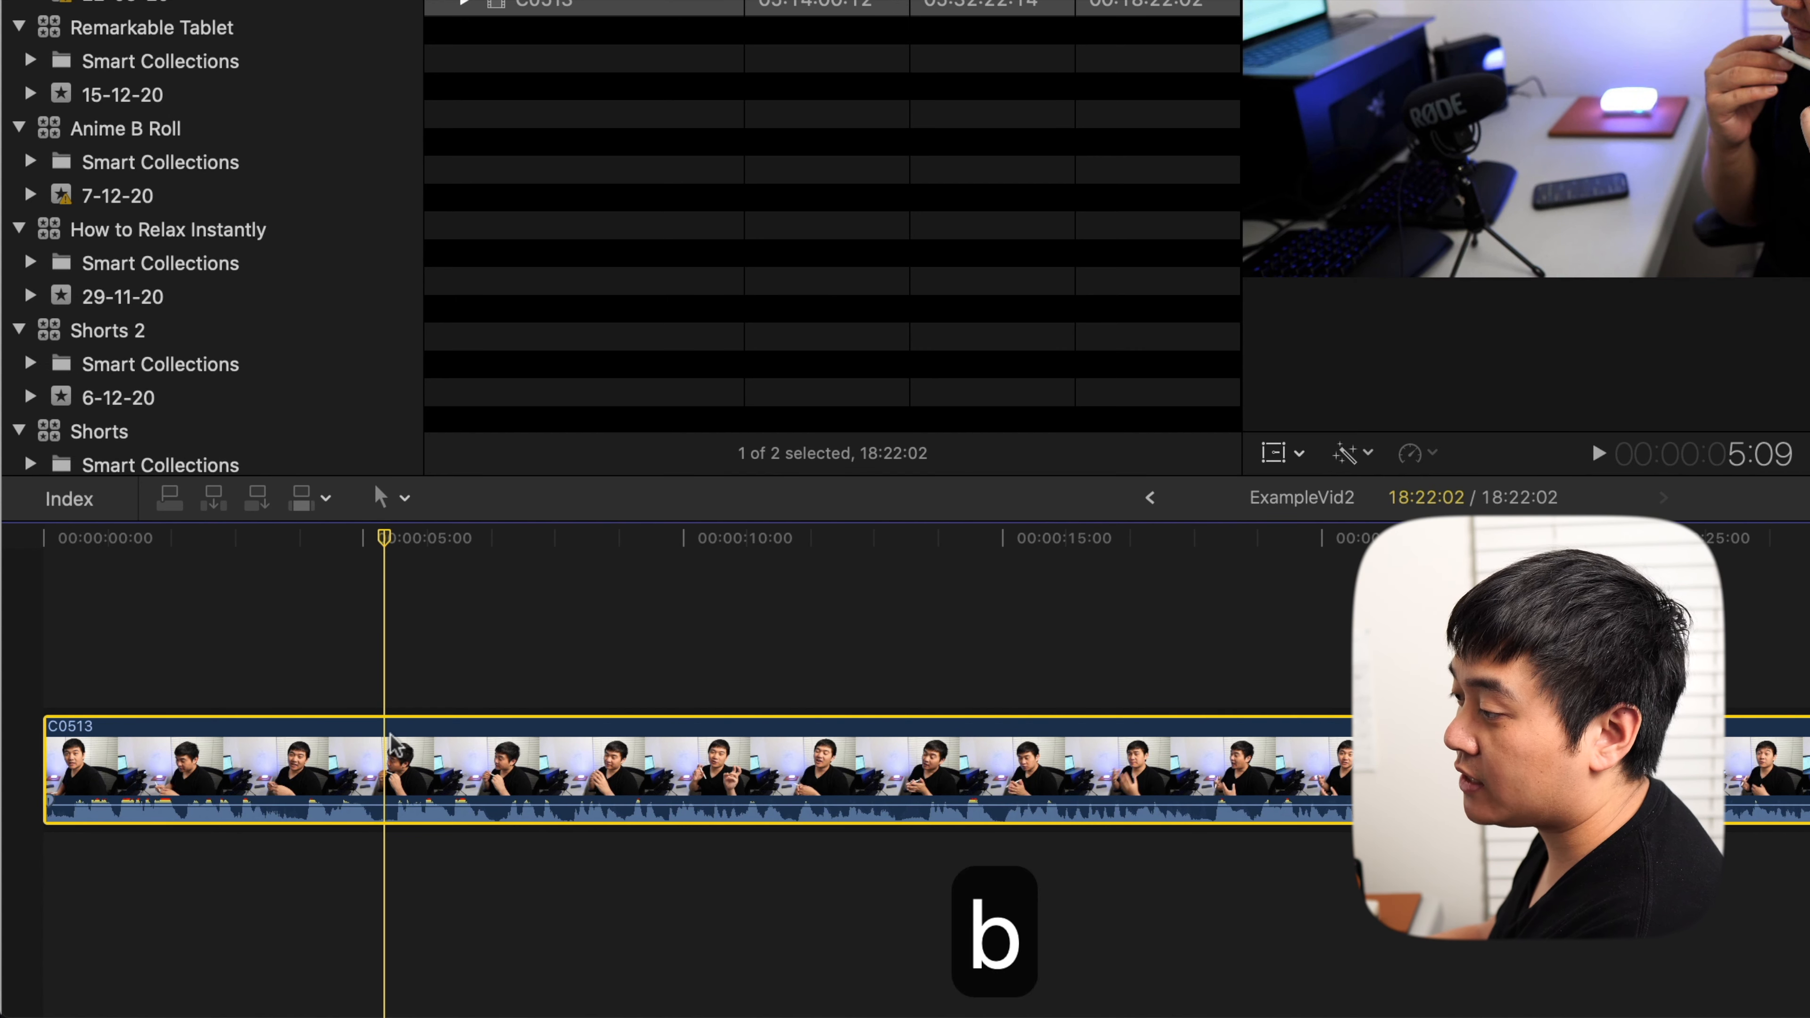
pyautogui.click(393, 743)
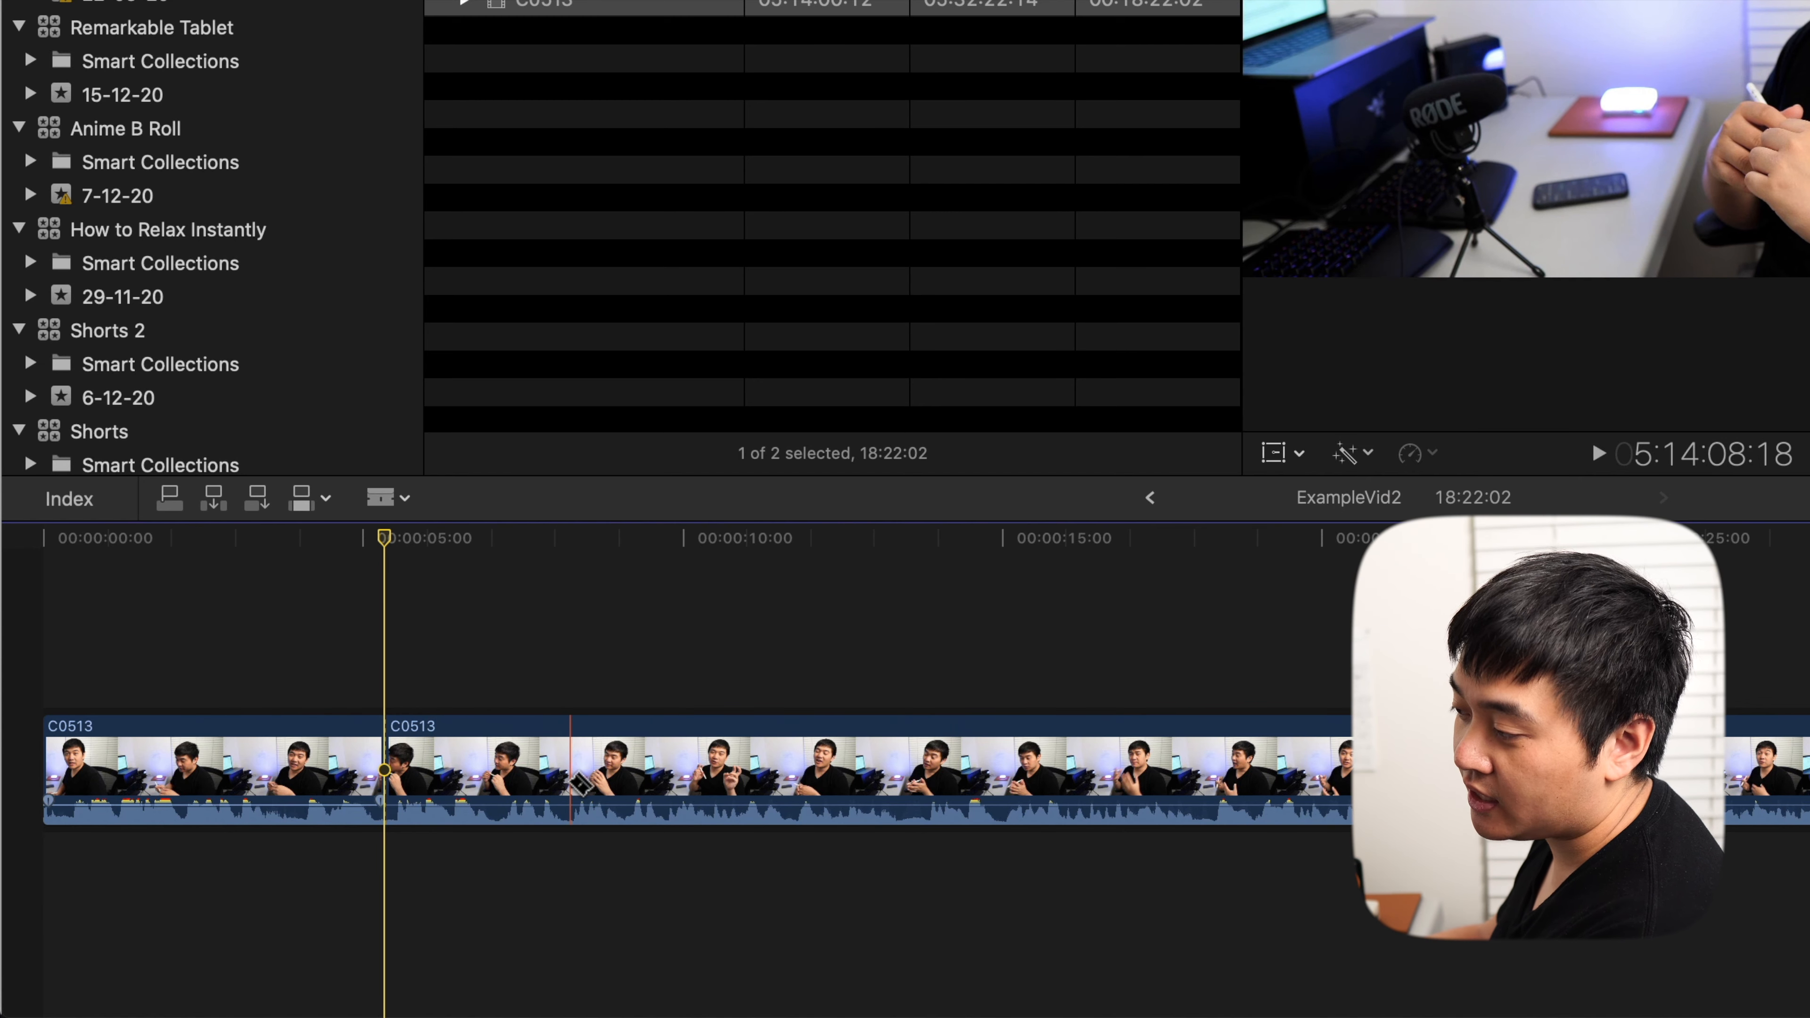
pyautogui.click(563, 755)
pyautogui.press('a')
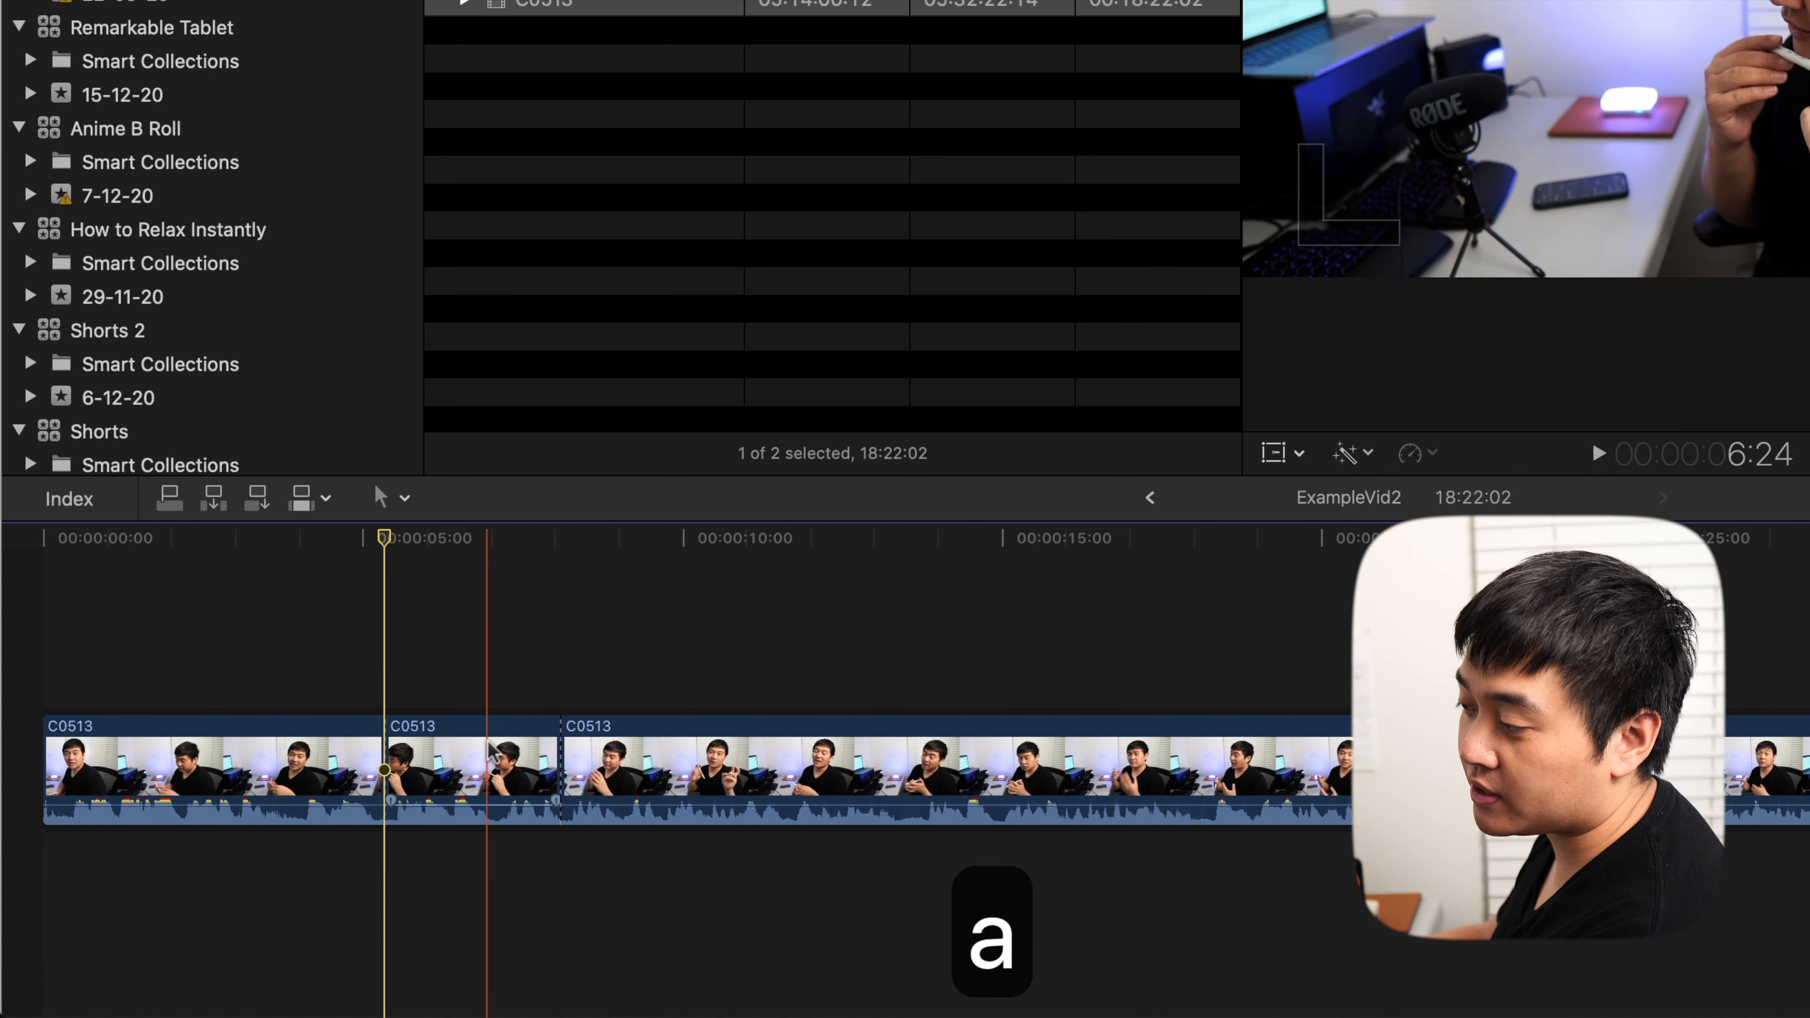
pyautogui.click(491, 750)
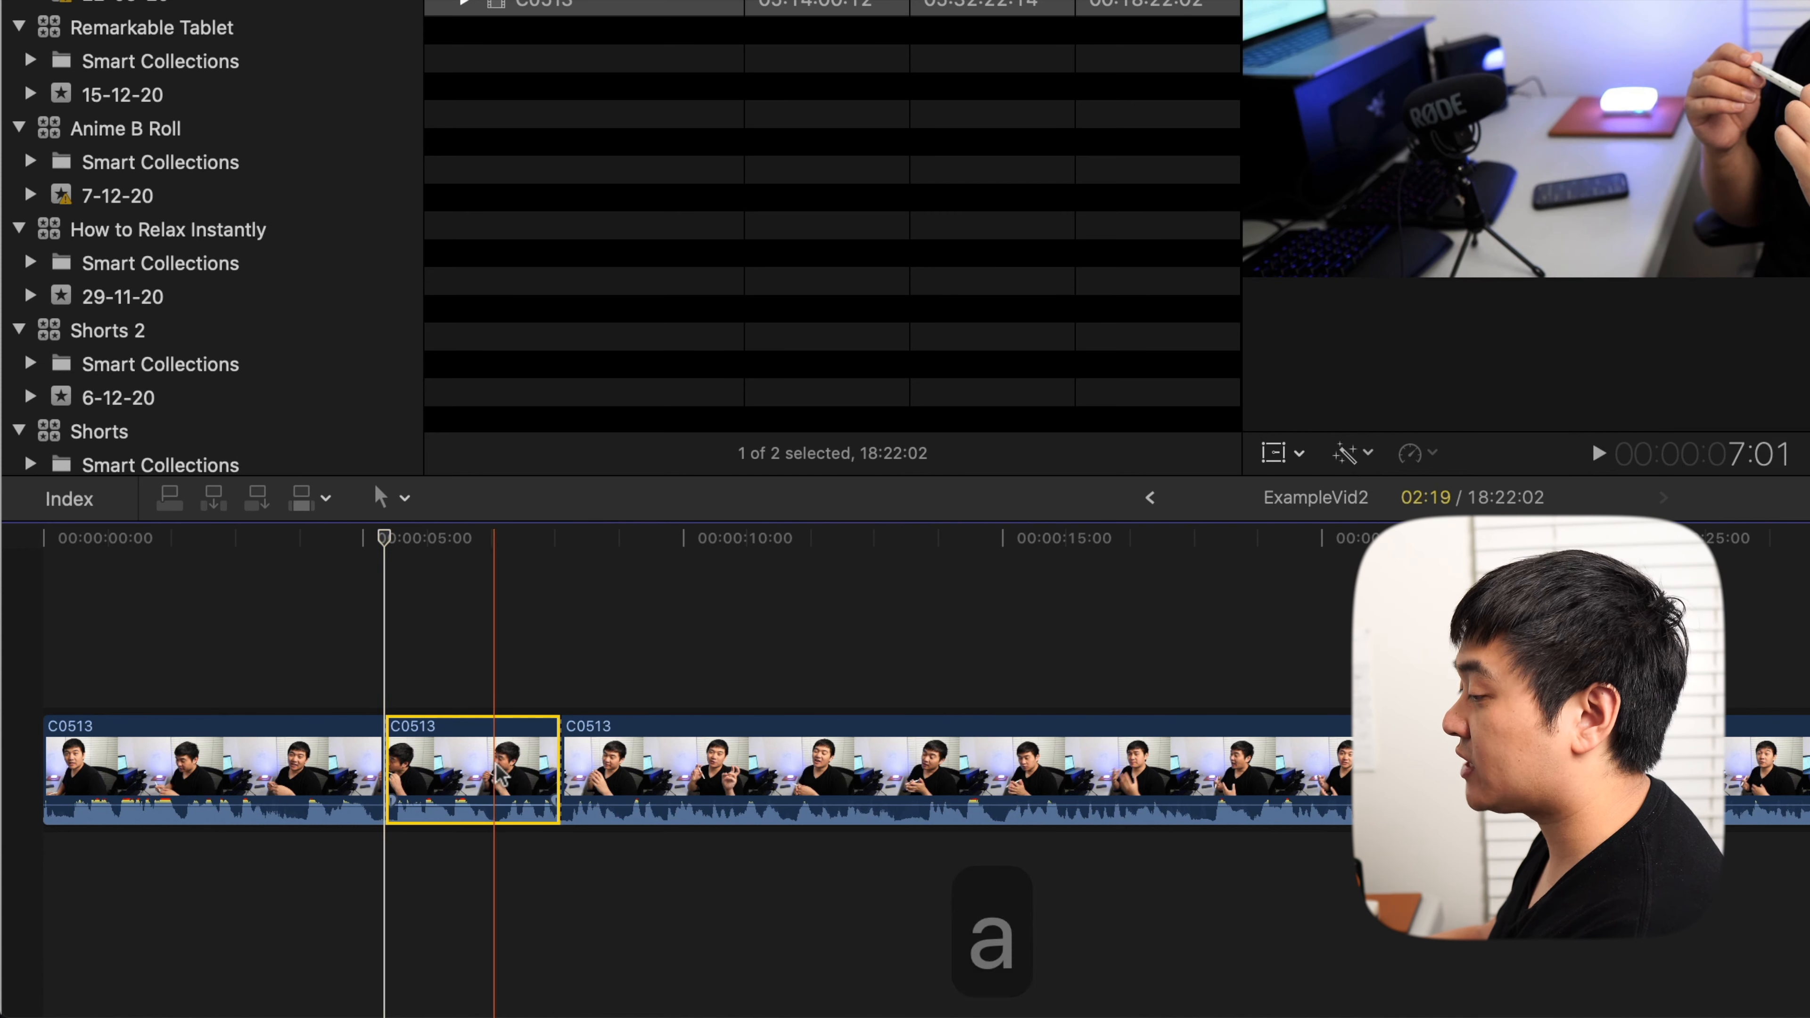
pyautogui.press('BackSpace')
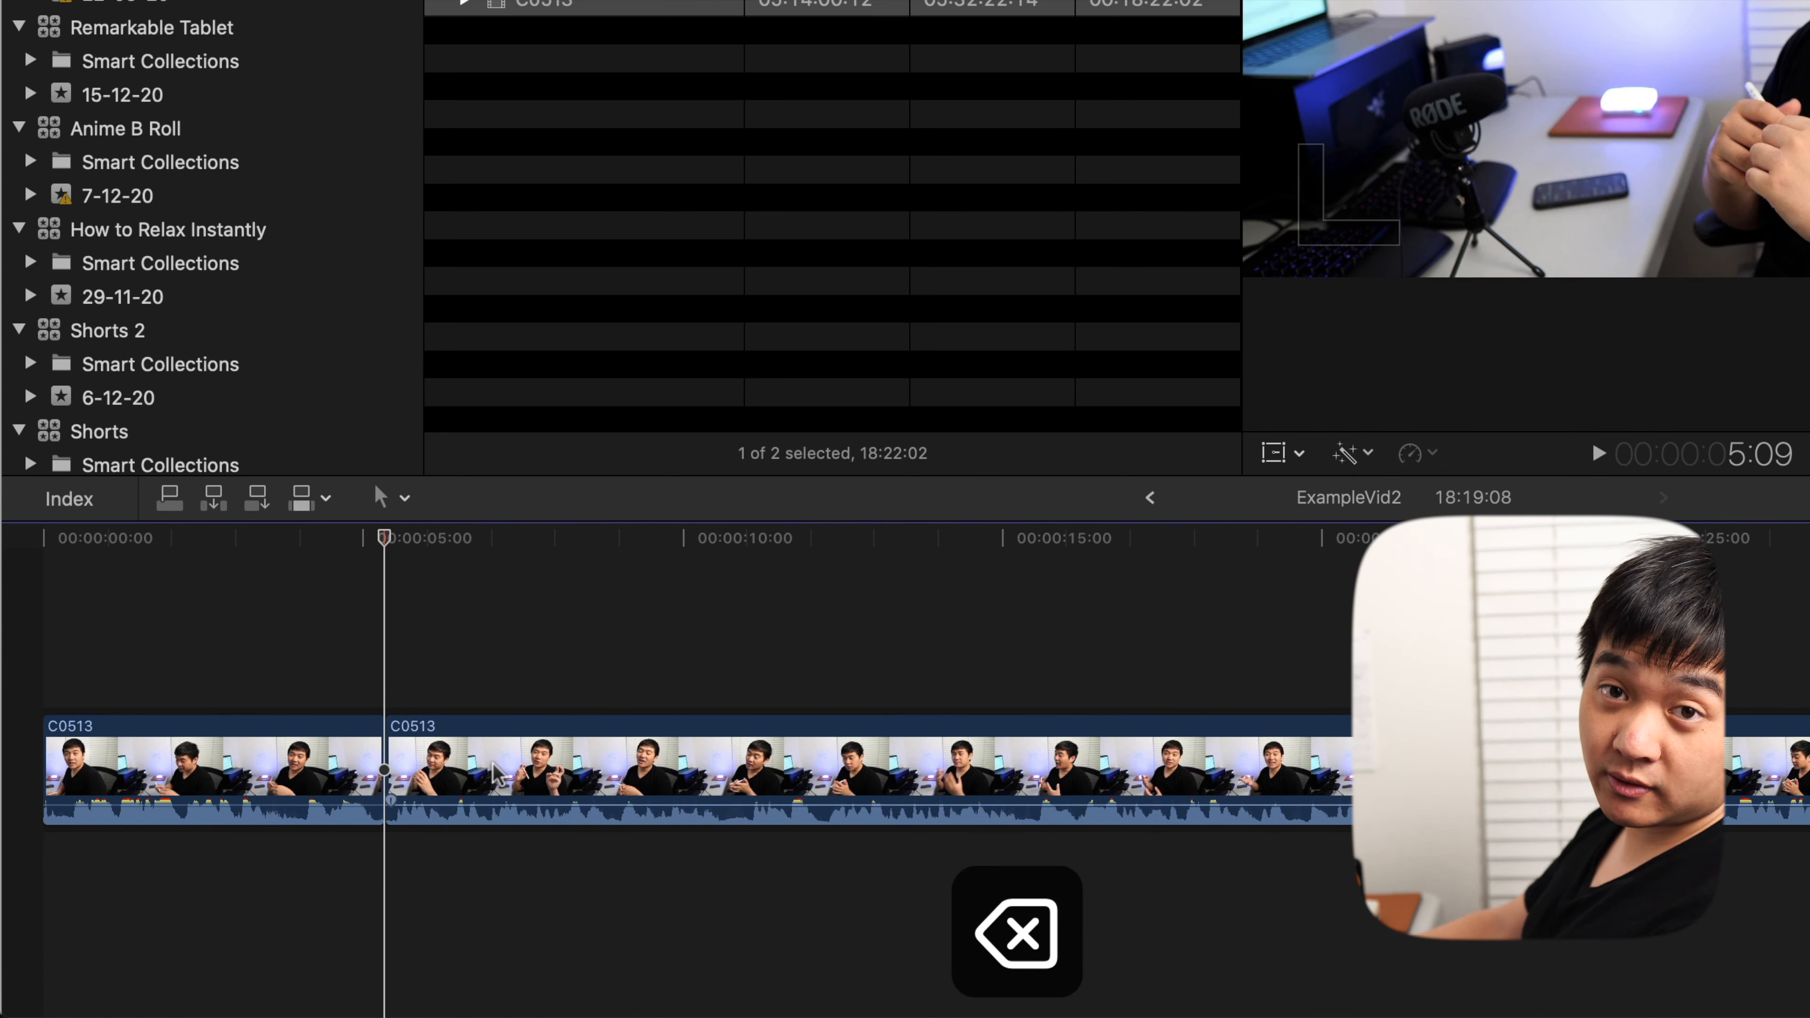
# Step: Undo the deletion of the middle piece and both blade cuts
pyautogui.press('super+z')
pyautogui.press('super+z')
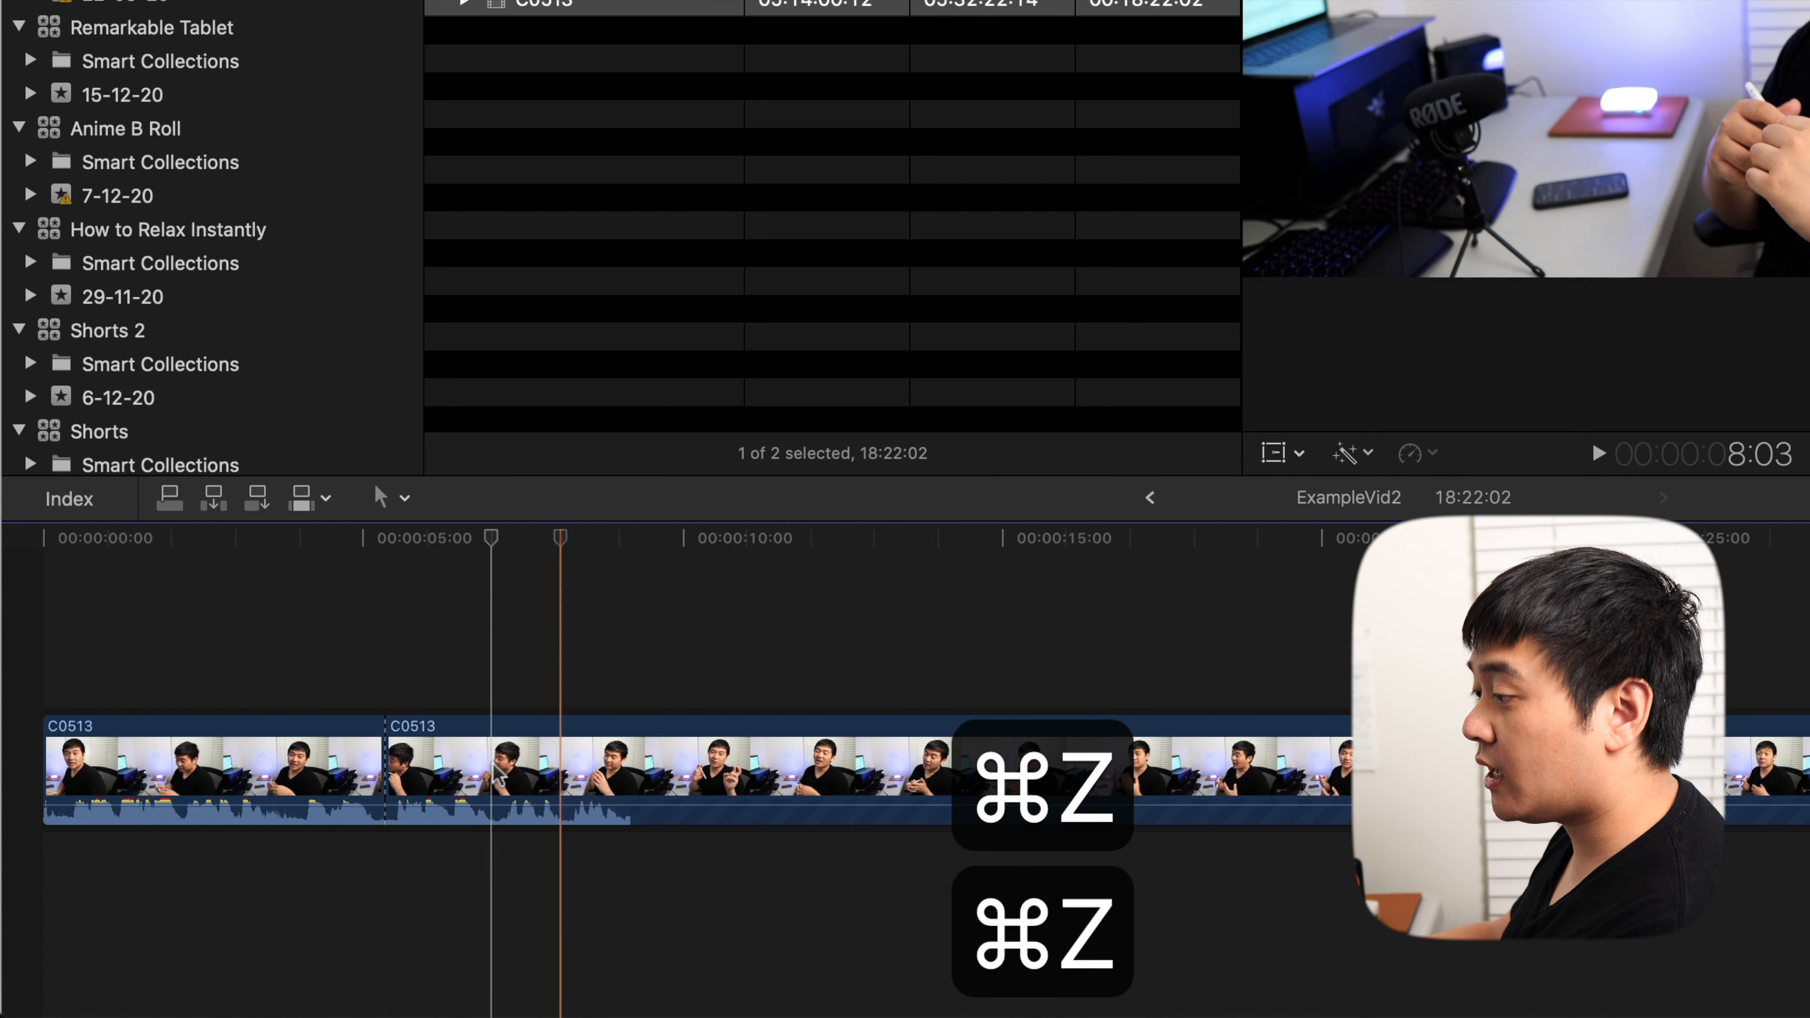
pyautogui.press('super+z')
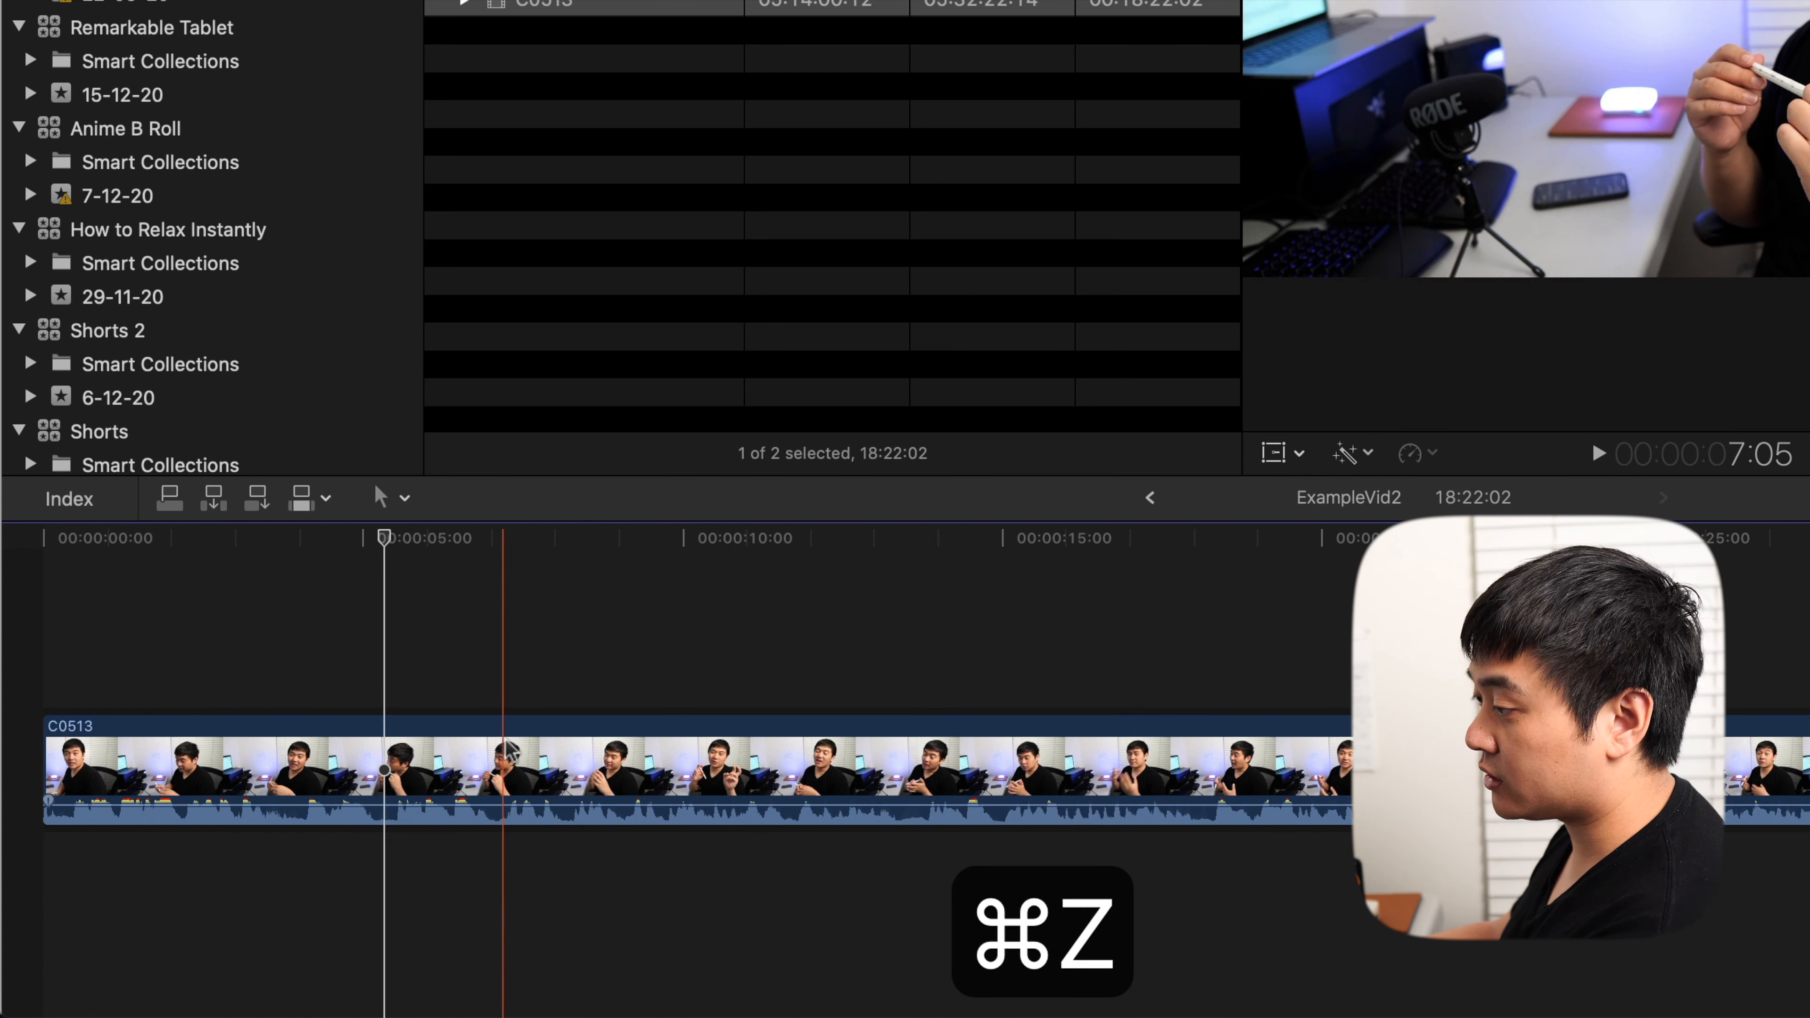
# Step: Split clip C0513 at about 7 seconds with the Blade tool and trim about one second off the second piece's start
pyautogui.press('b')
pyautogui.click(502, 754)
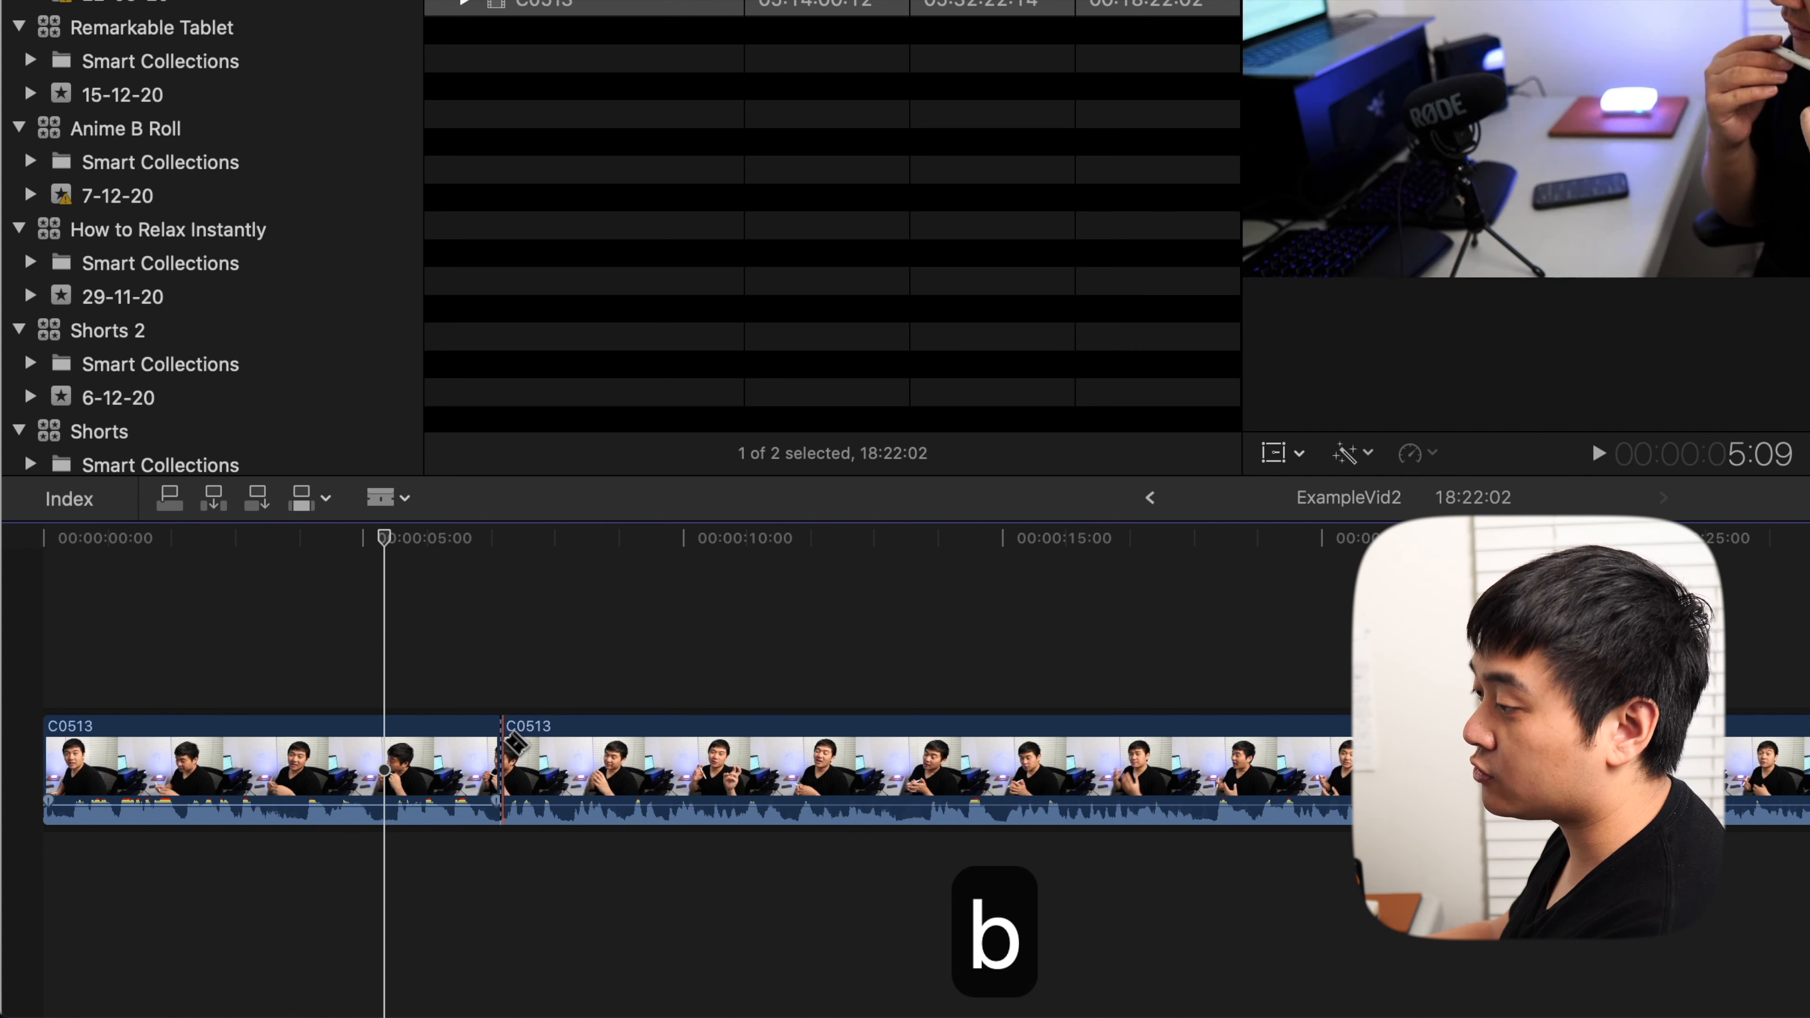
pyautogui.press('a')
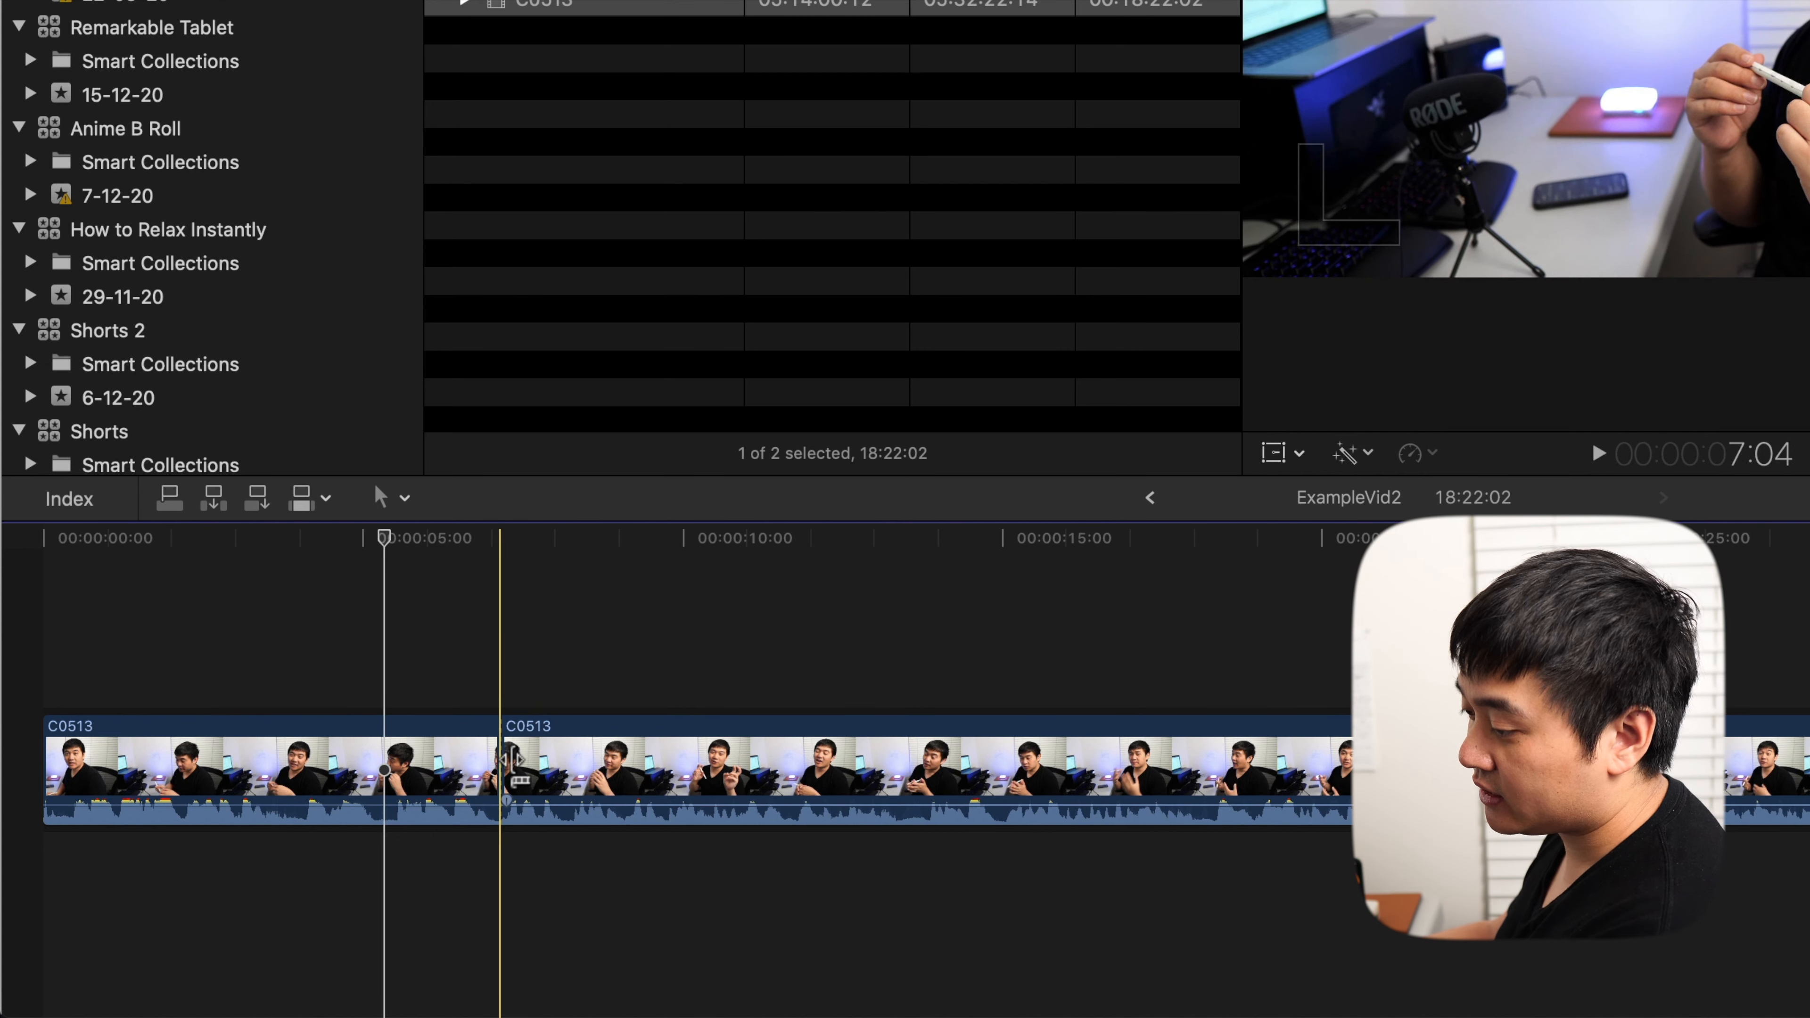
pyautogui.scroll(10, 511, 762)
pyautogui.hscroll(-8, 474, 745)
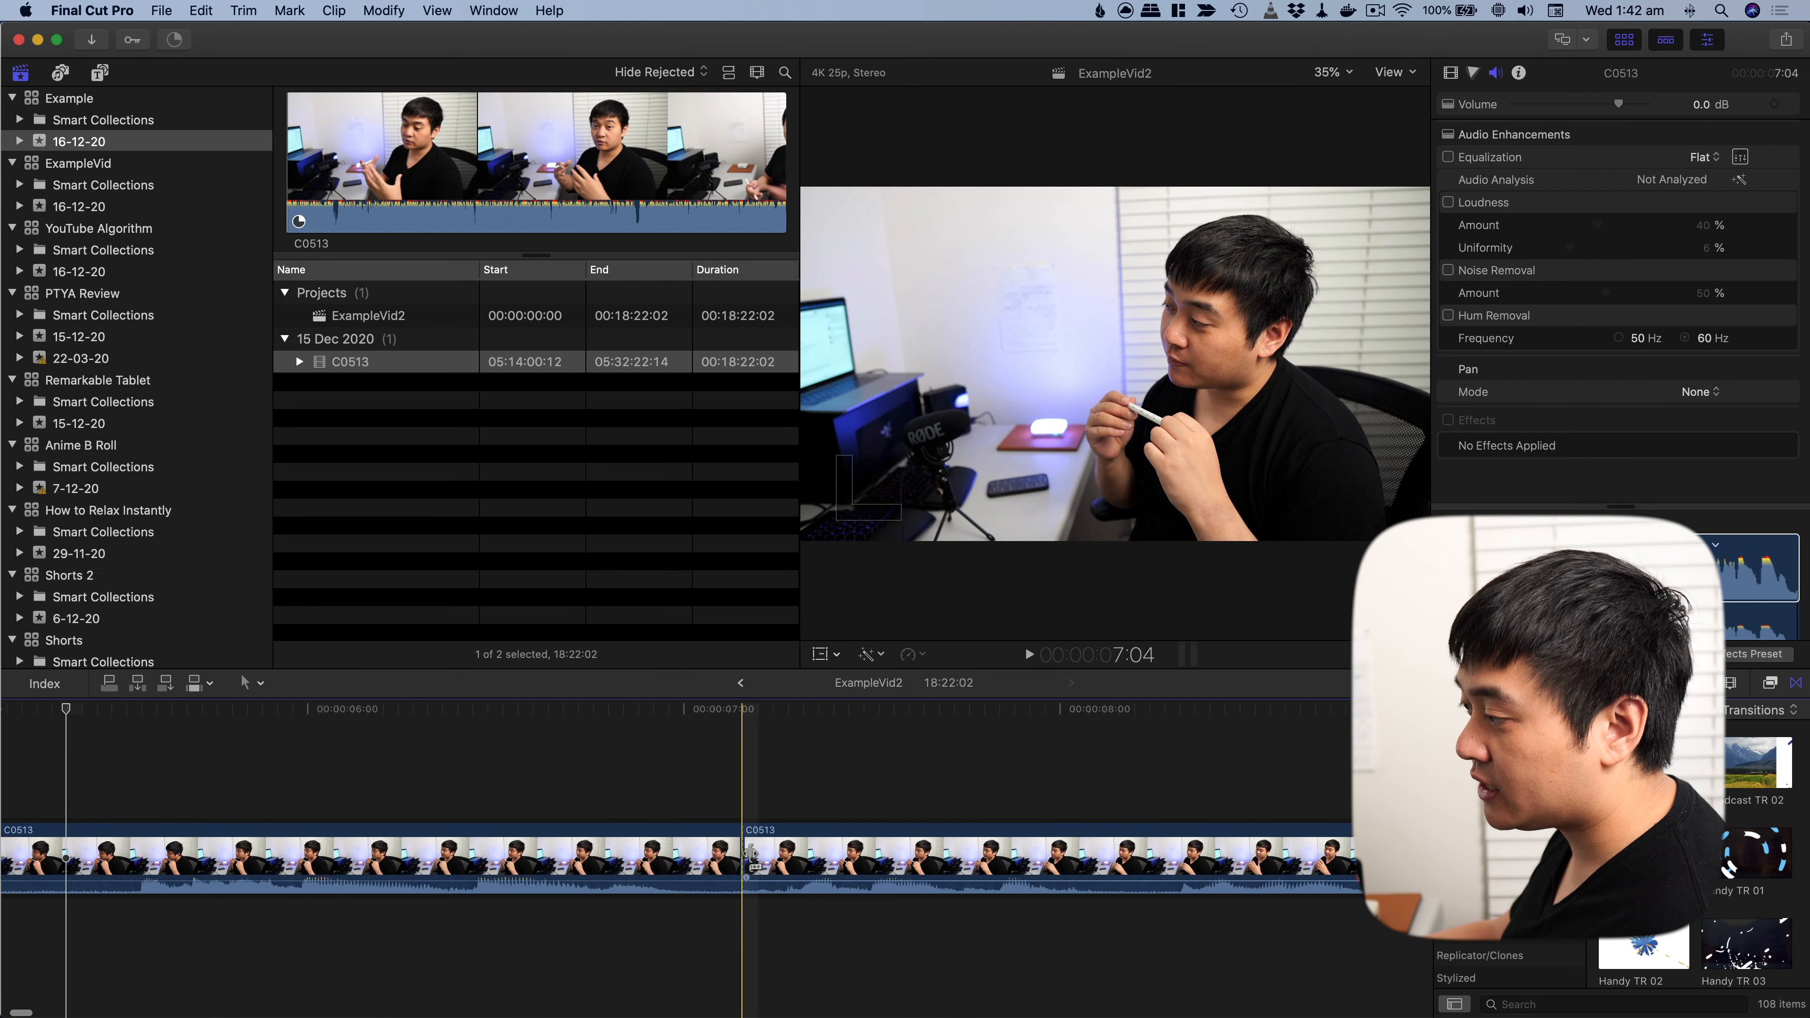
pyautogui.moveTo(749, 856); pyautogui.dragTo(1181, 864)
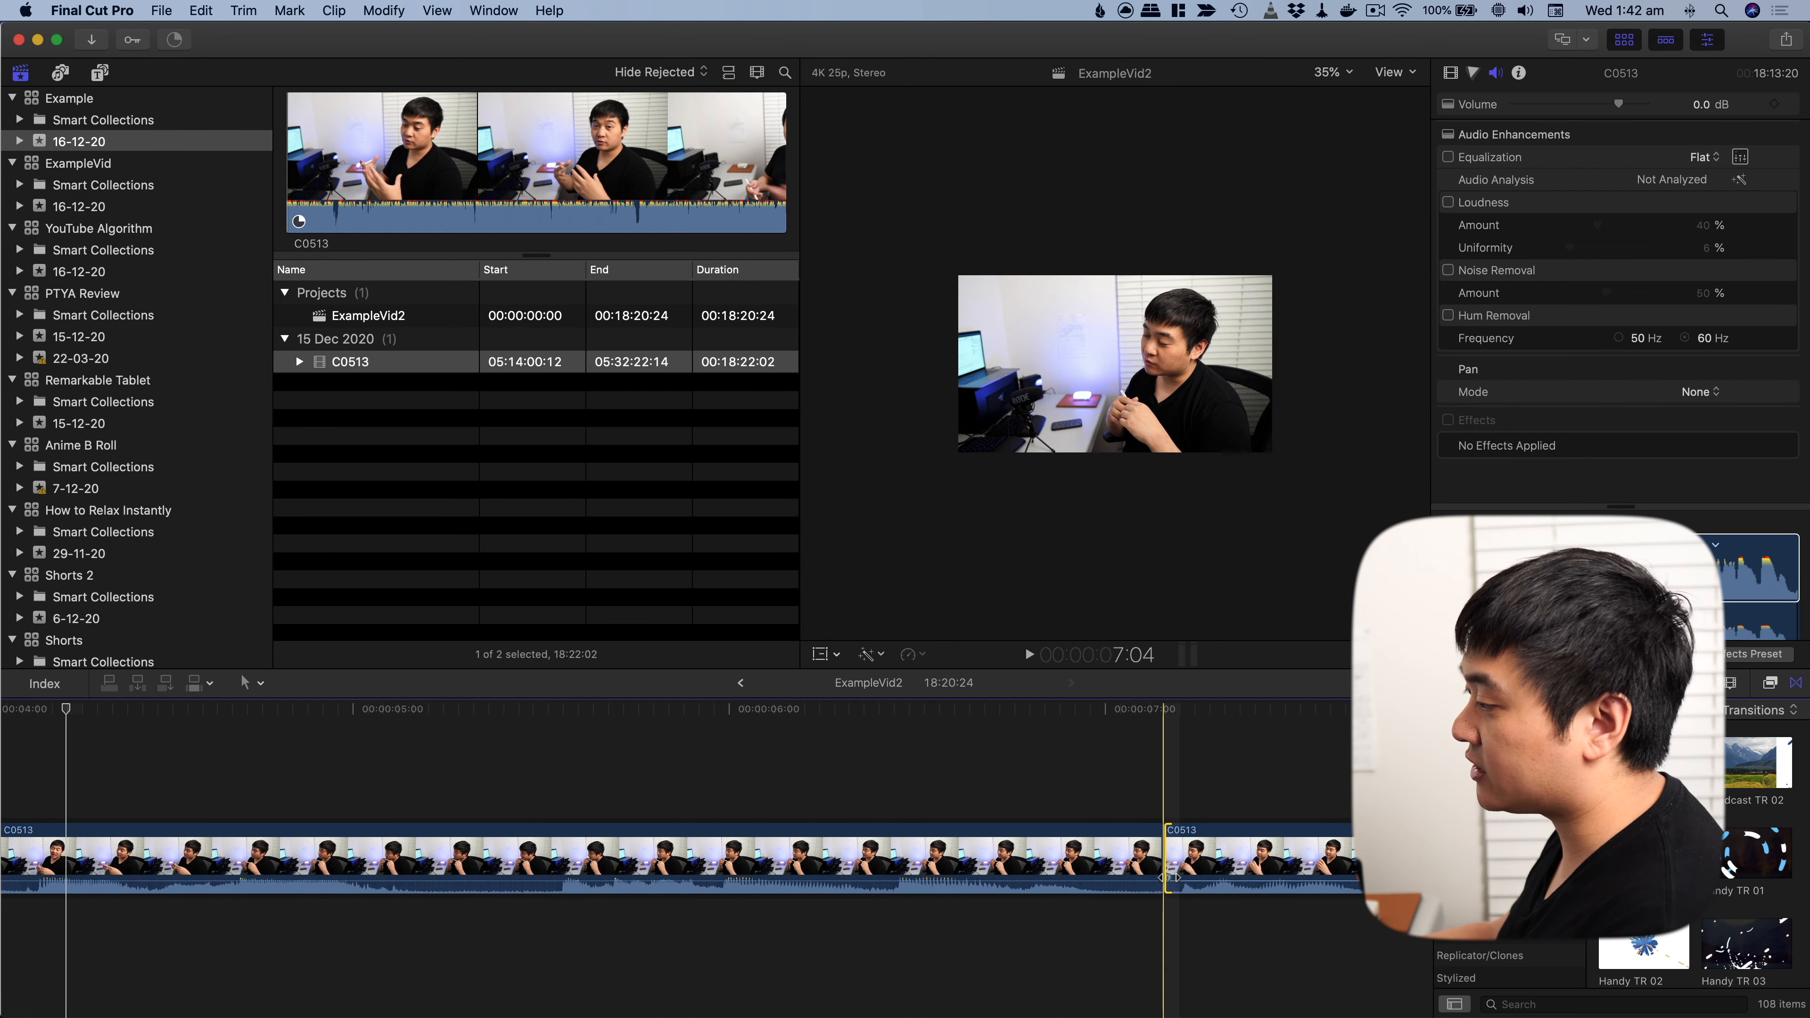
# Step: Undo the start-edge trim and the blade cut on clip C0513
pyautogui.press('super+minus')
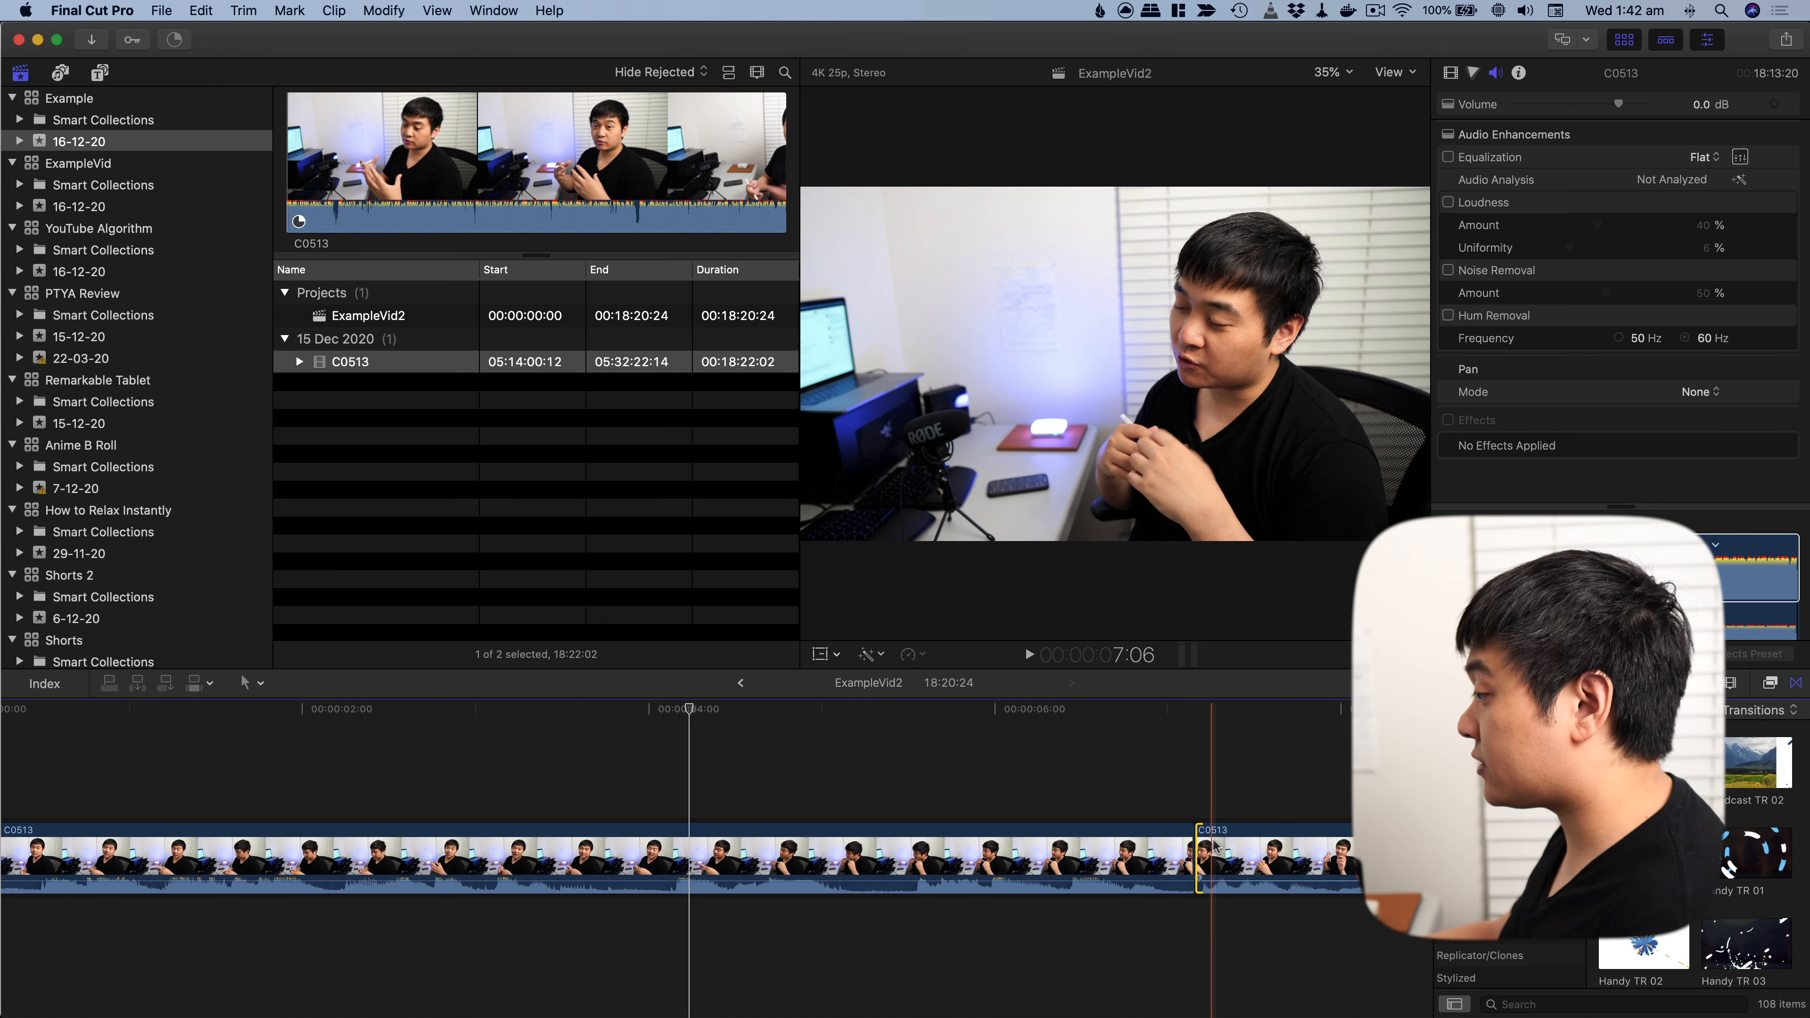
pyautogui.hscroll(5, 1213, 845)
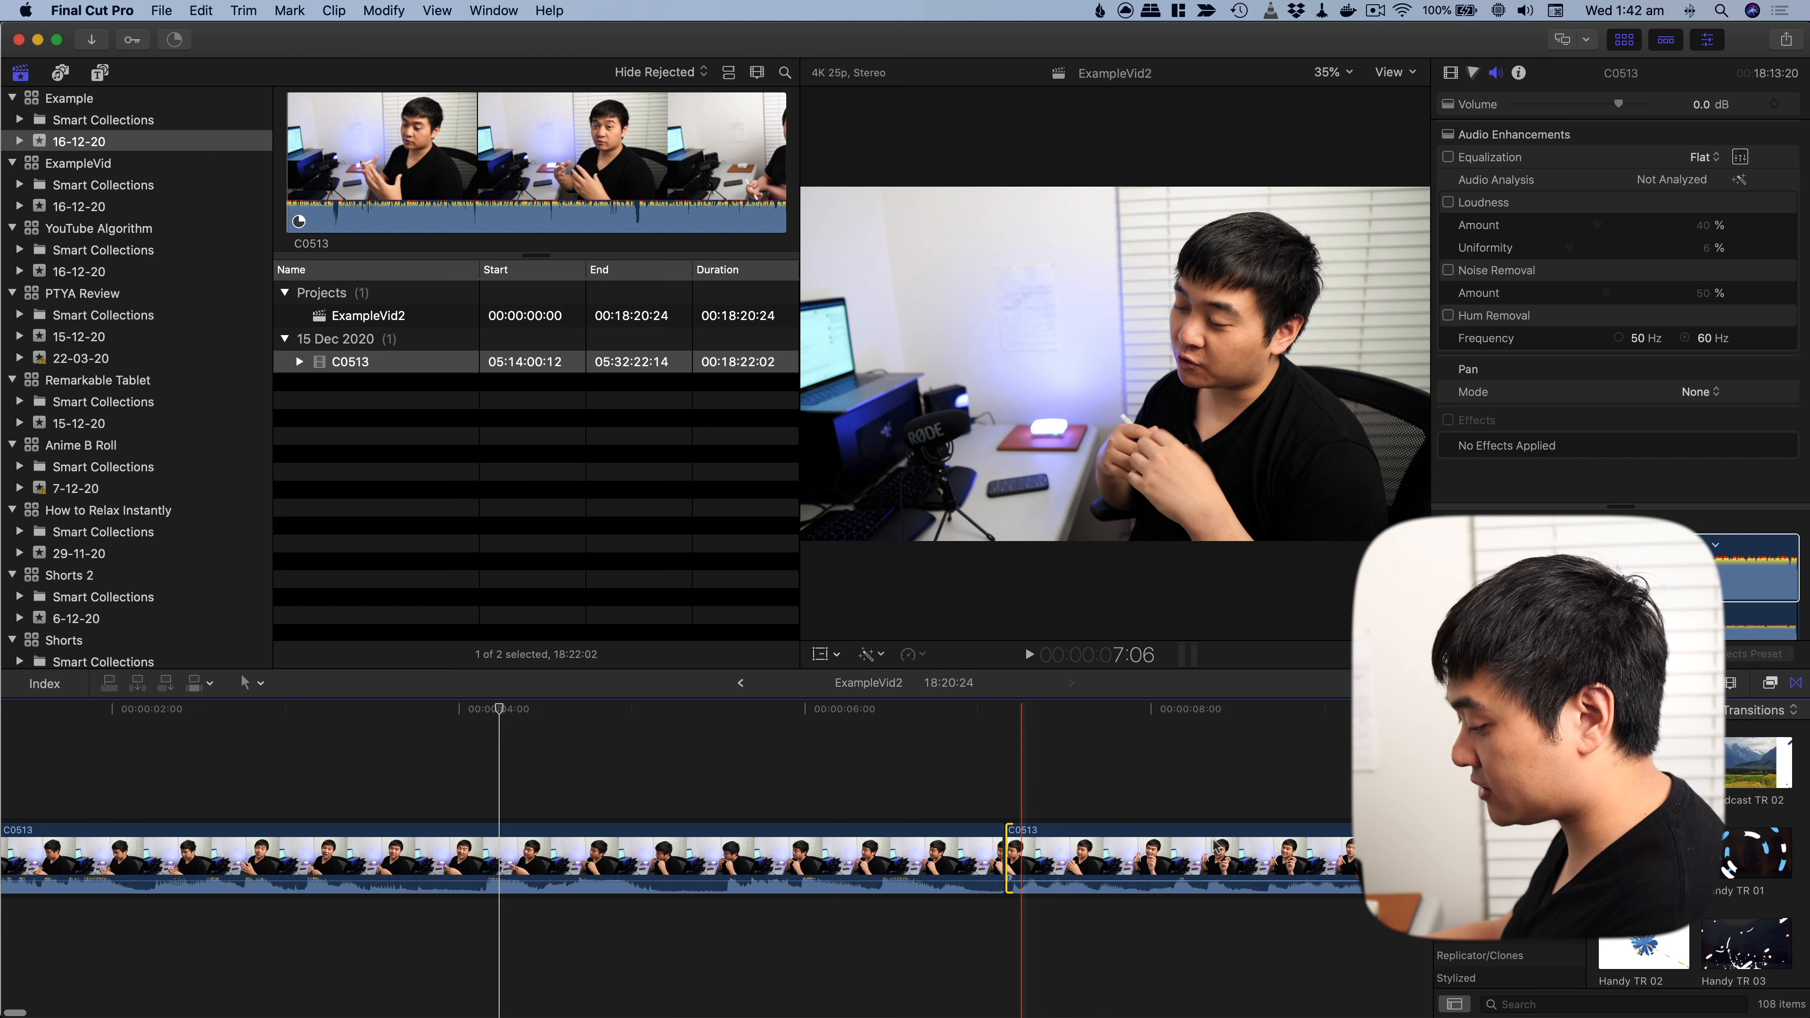
pyautogui.press('super+z')
pyautogui.press('super+z')
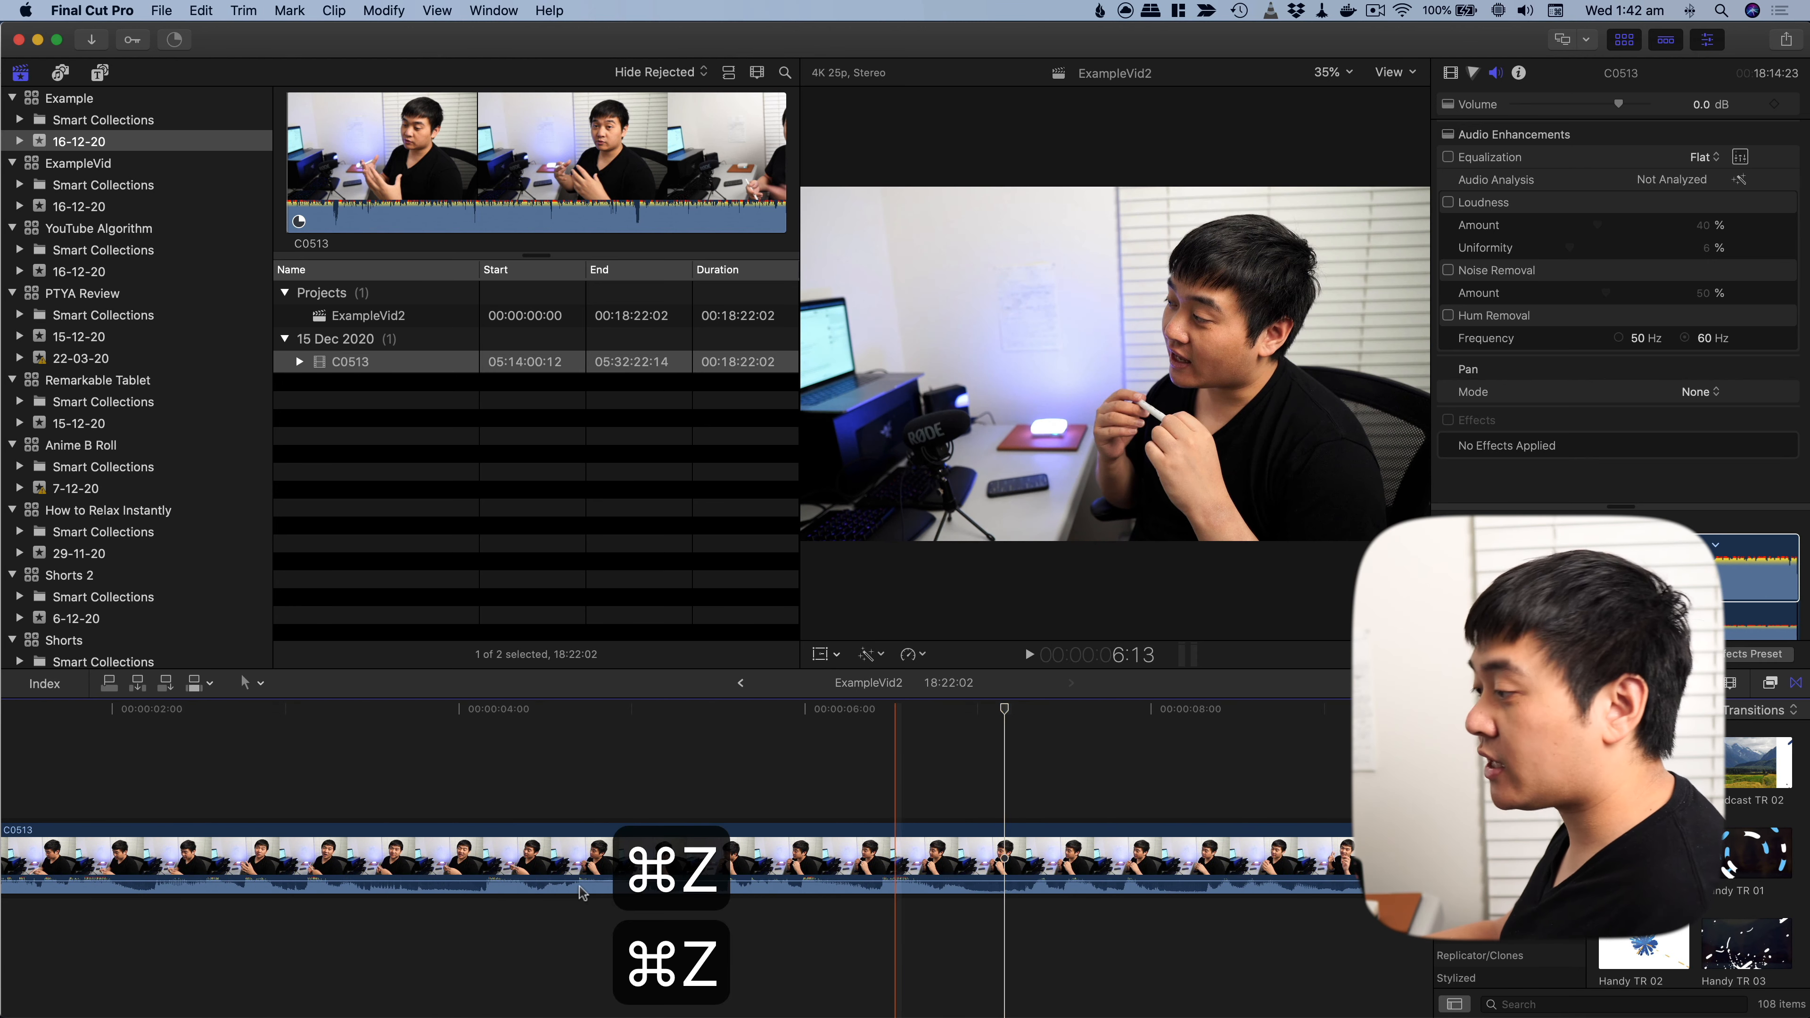
pyautogui.scroll(-8, 568, 881)
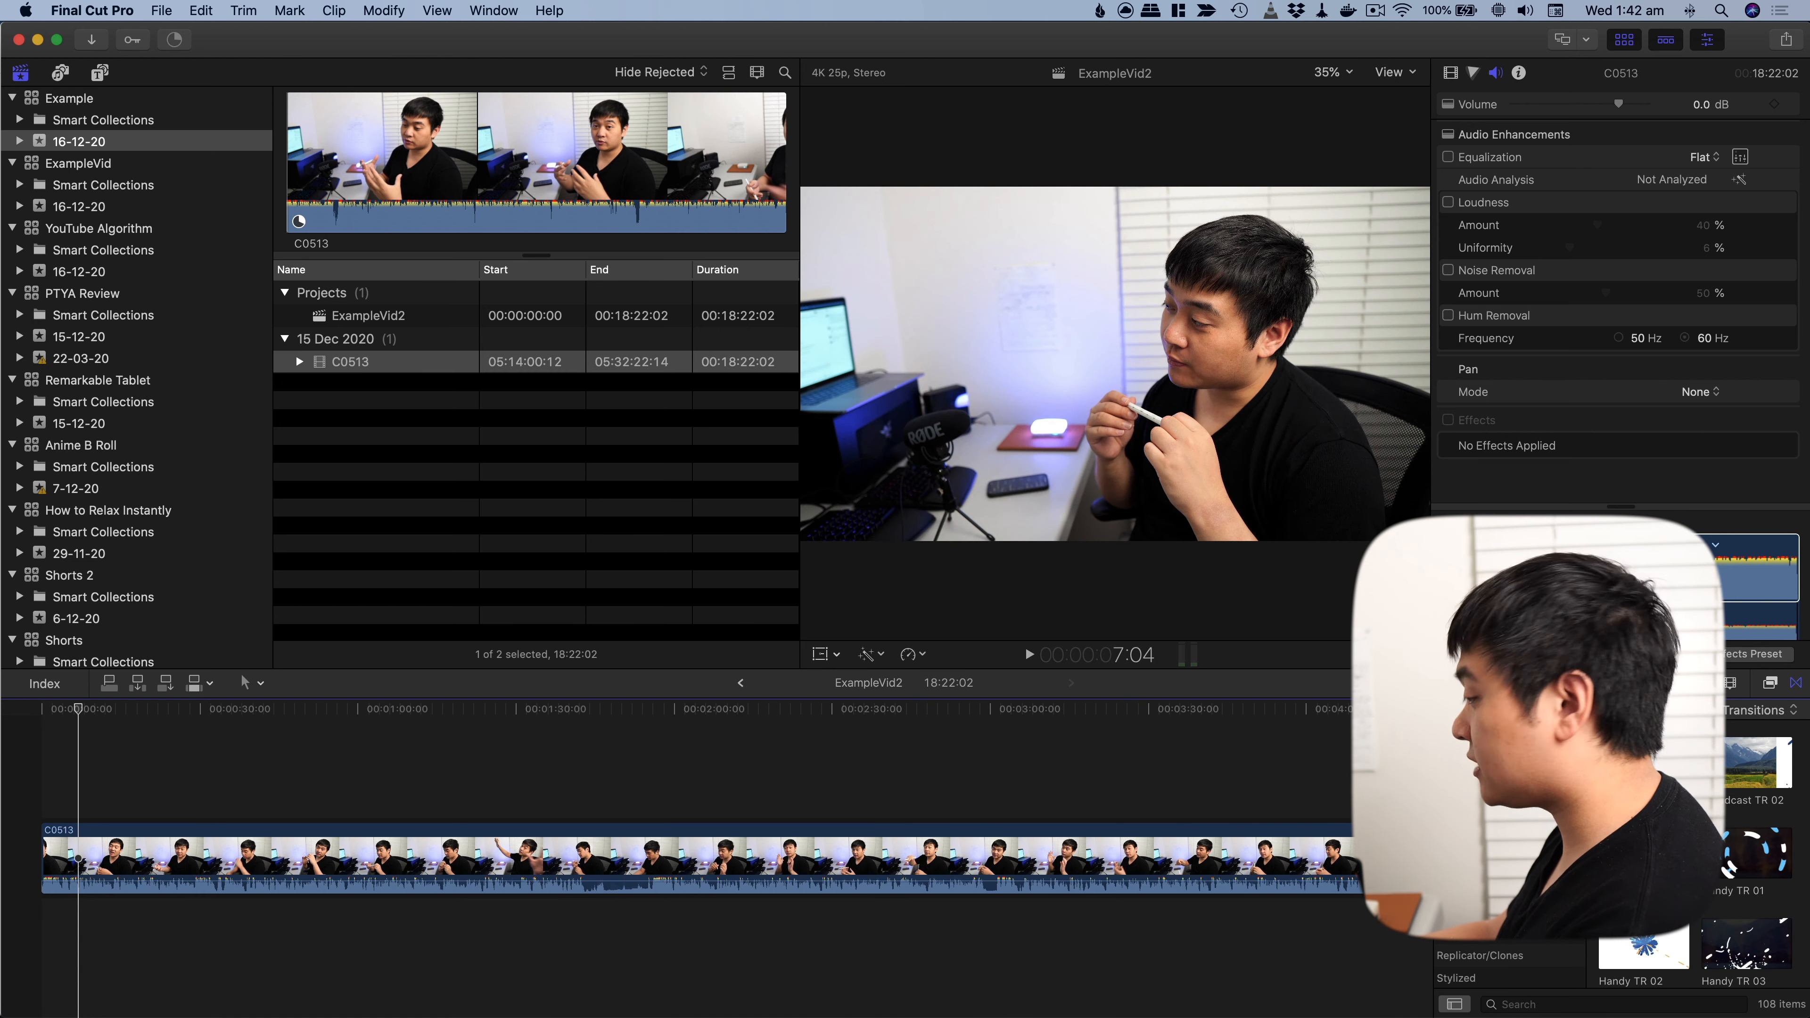
# Step: Switch to Finder, examine the executable file in the 30. The YouTube Algorithm folder in column view, and return to Final Cut Pro
pyautogui.press('super+Tab')
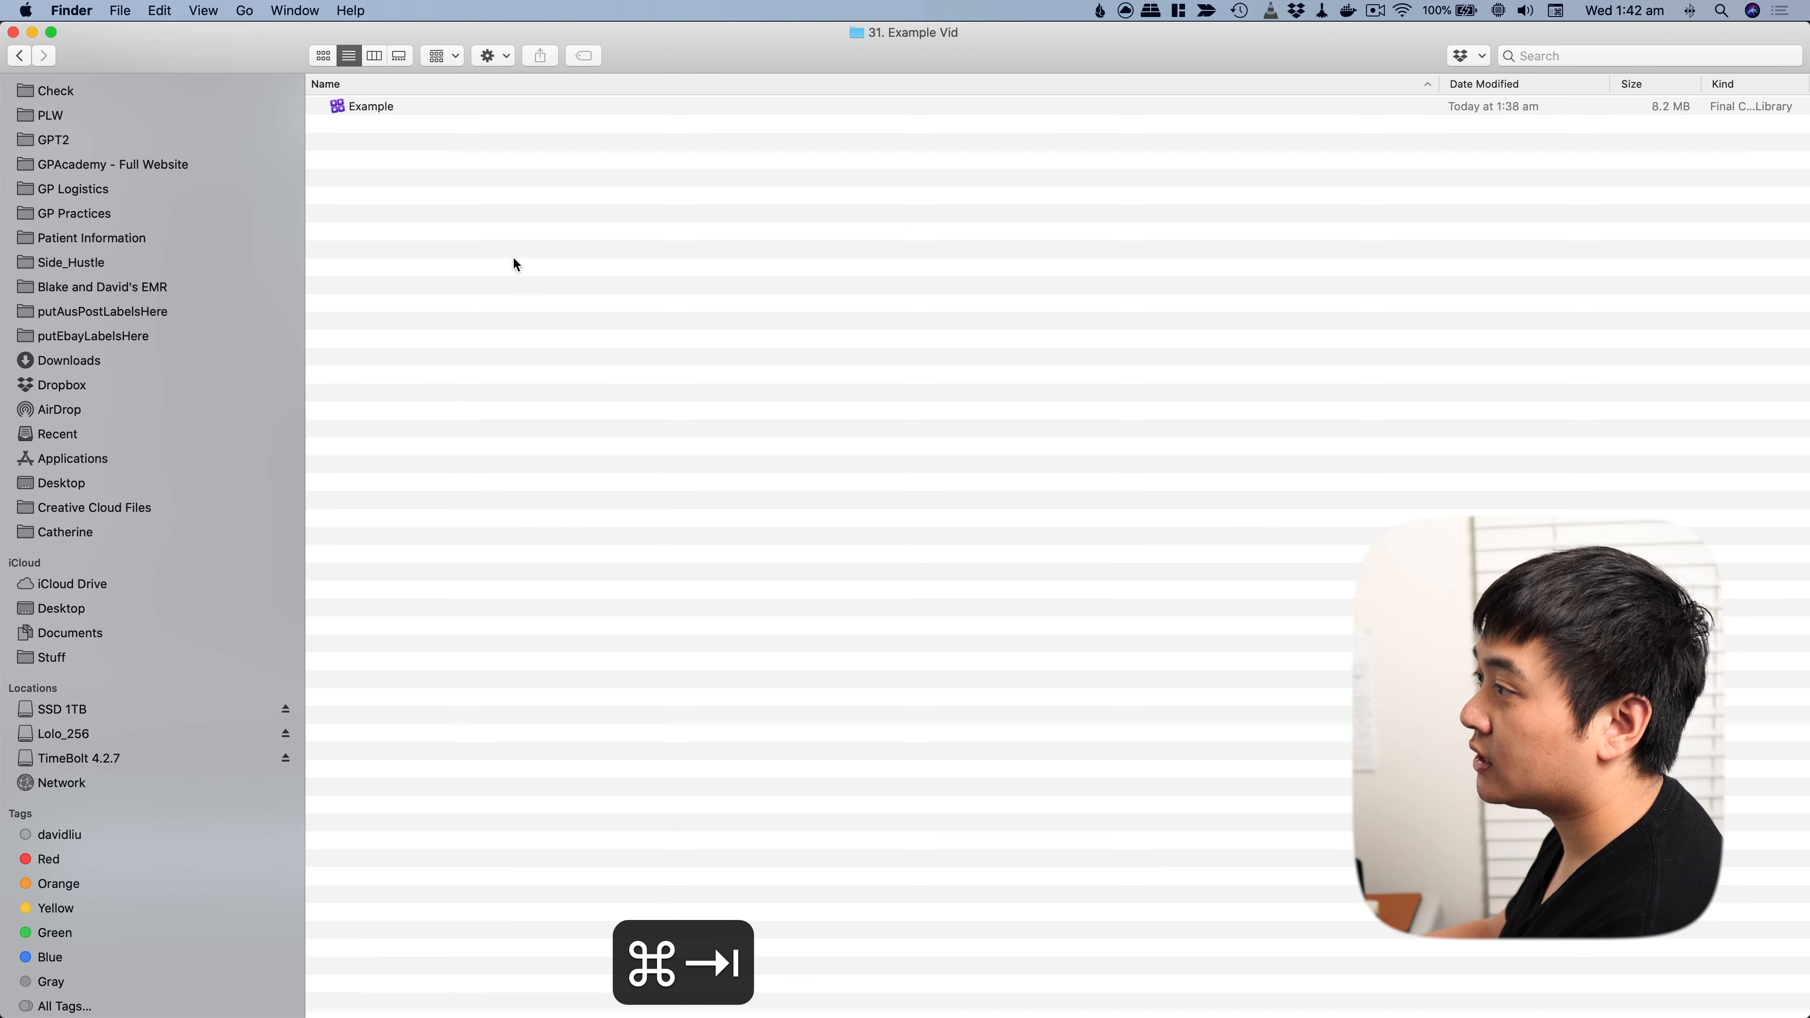
pyautogui.click(371, 57)
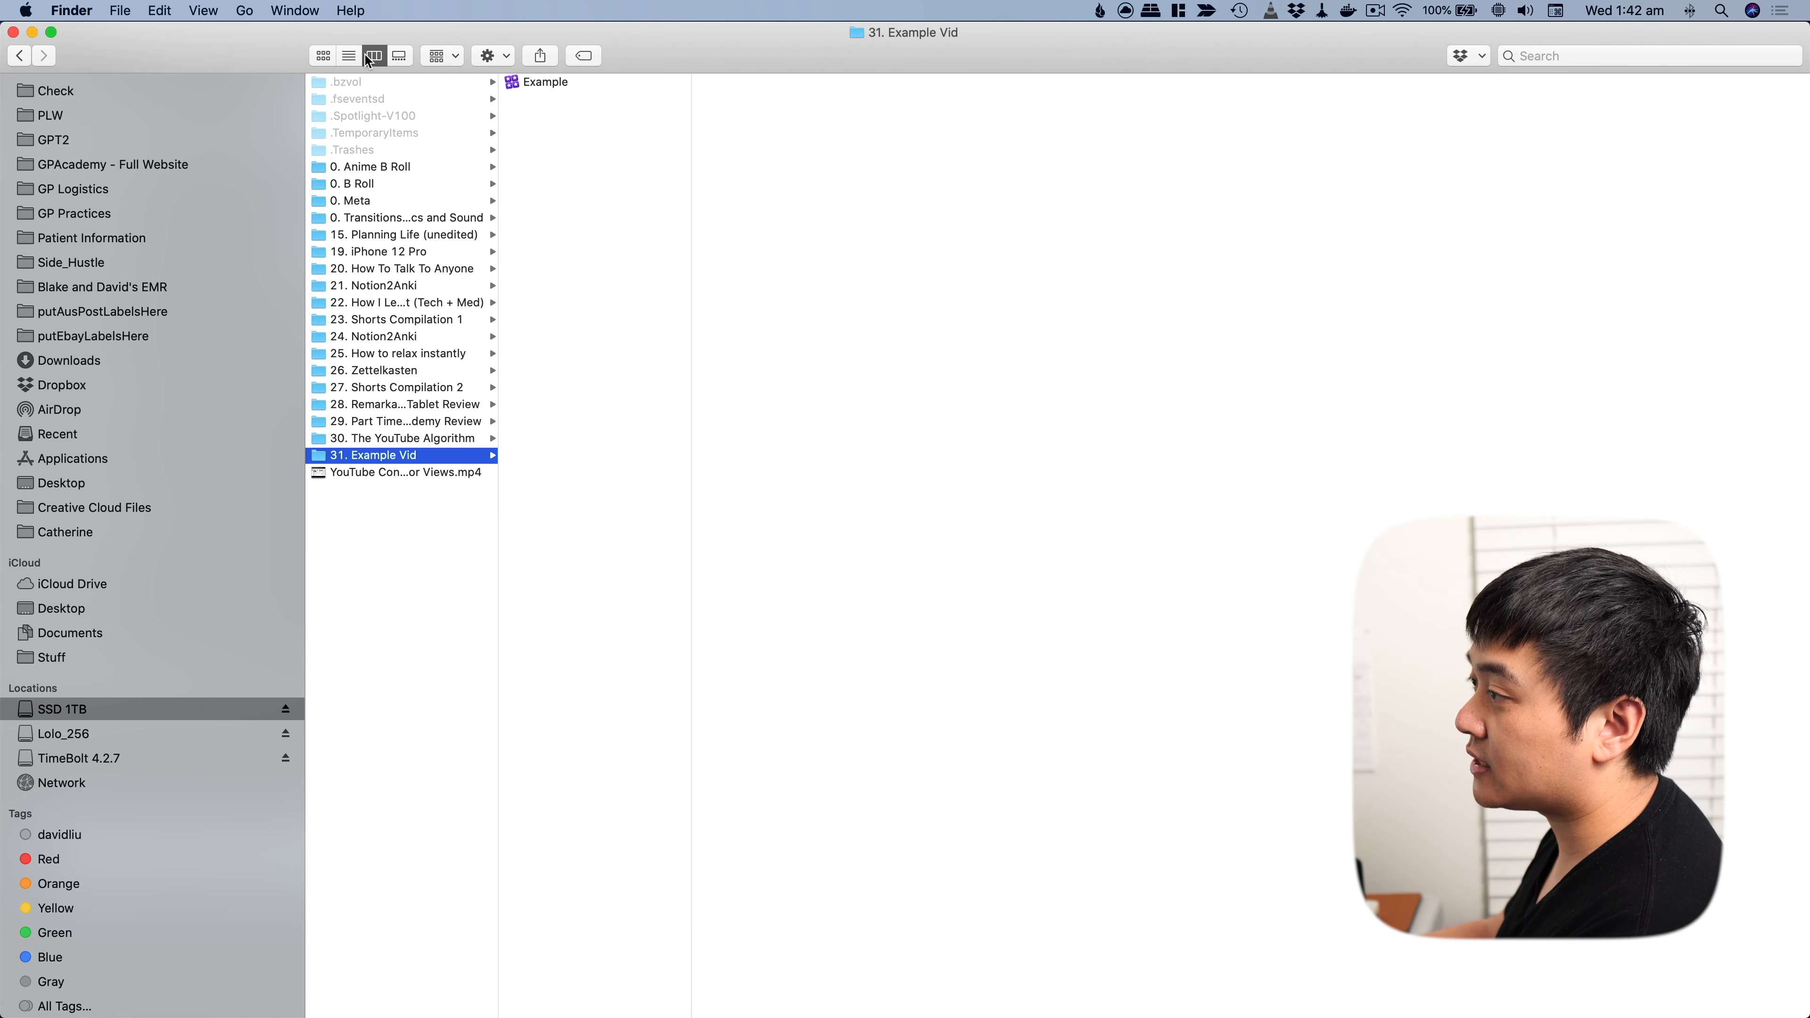
pyautogui.click(426, 438)
pyautogui.click(561, 119)
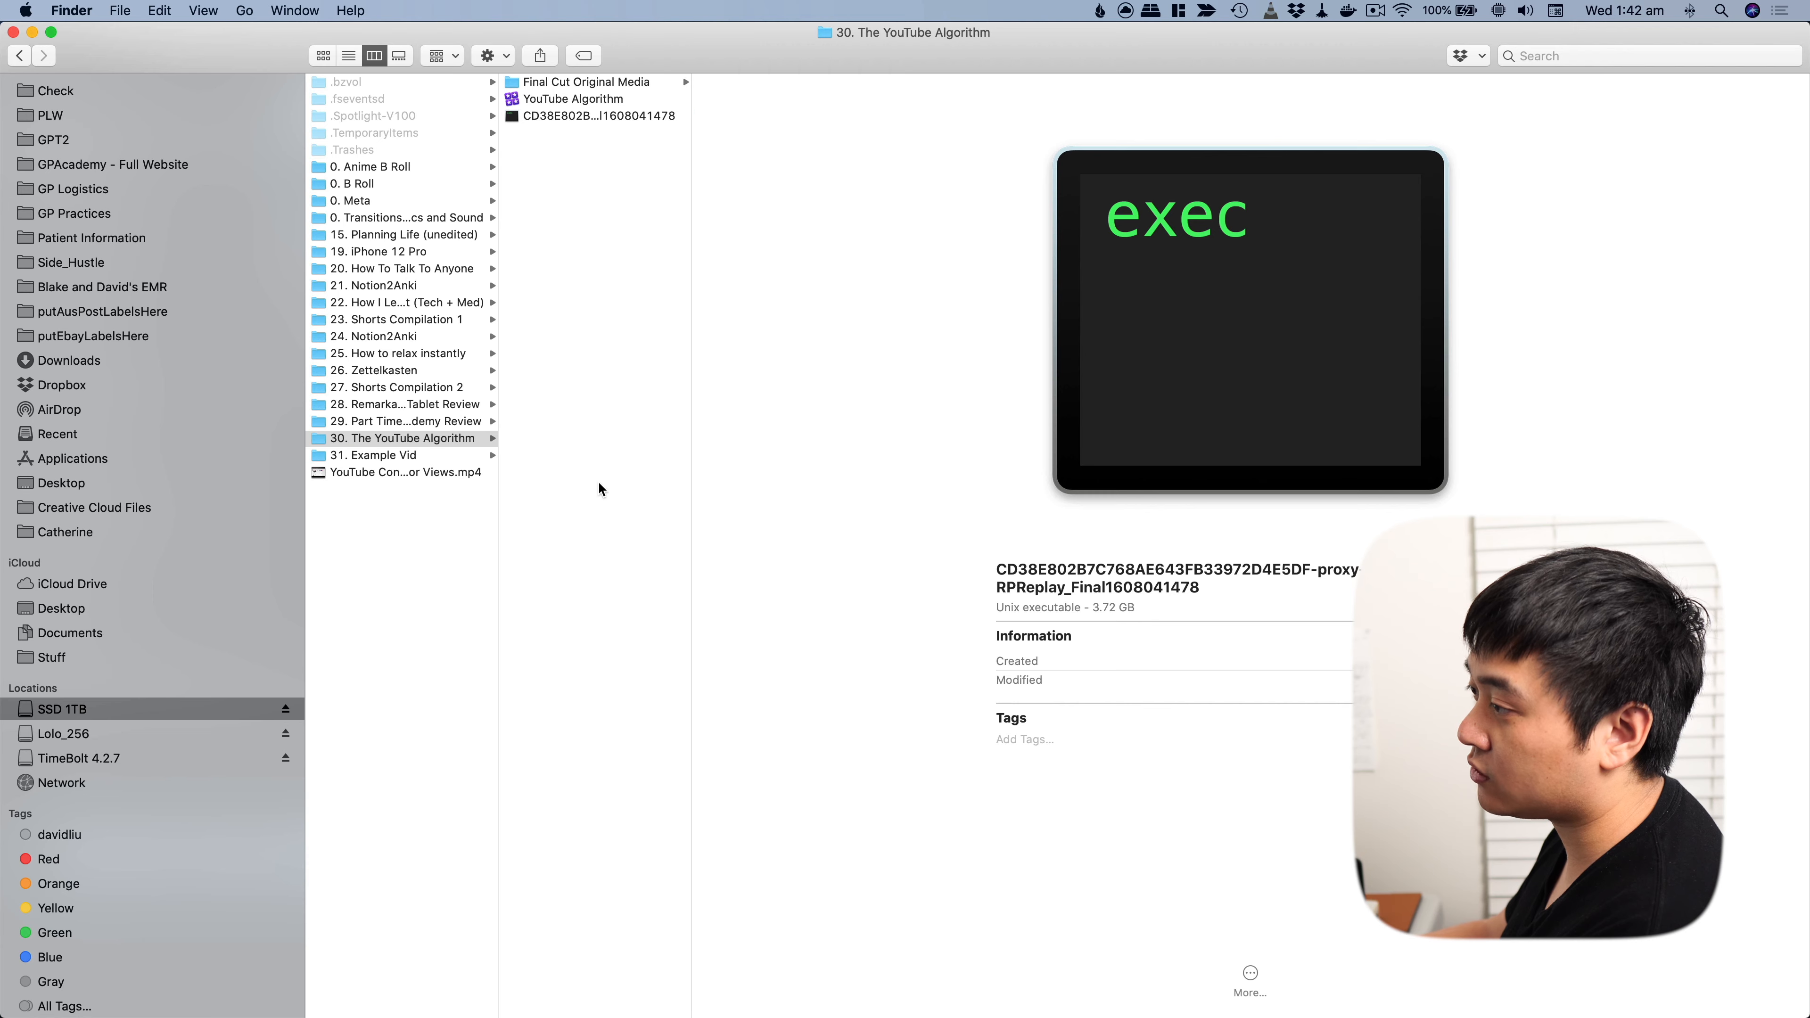
pyautogui.click(636, 656)
pyautogui.press('super+Tab')
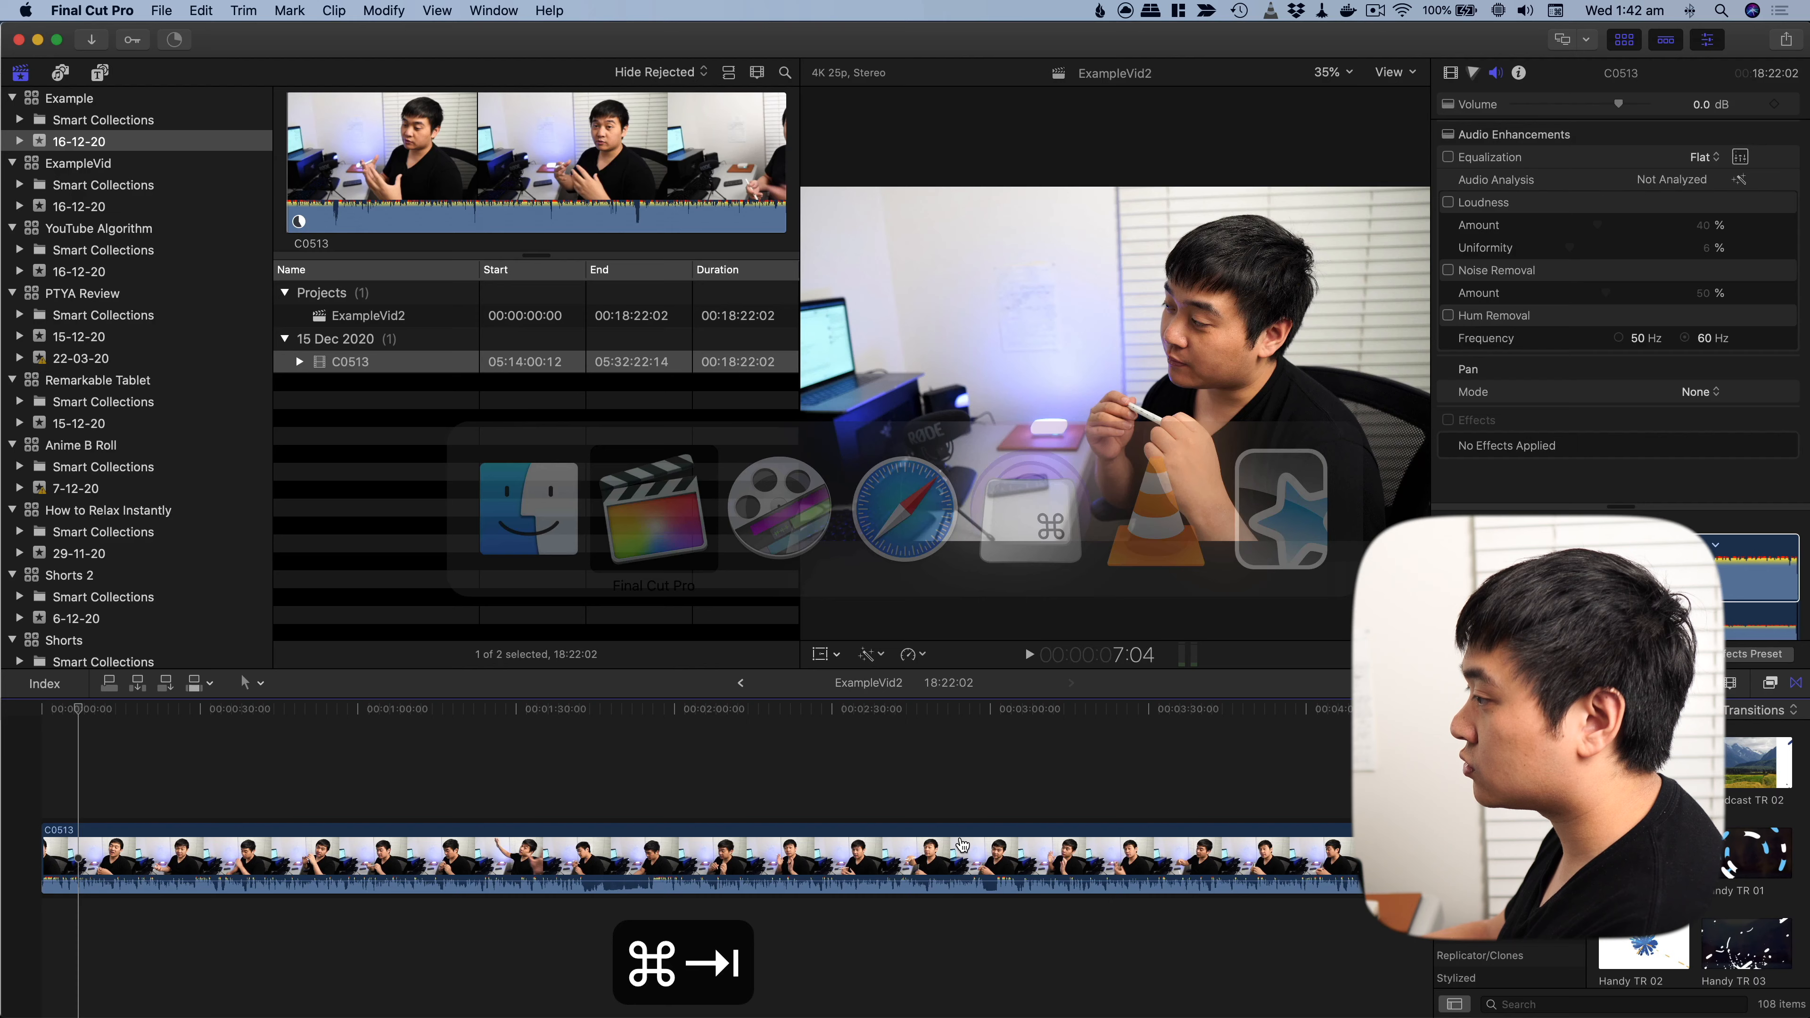
pyautogui.moveTo(1312, 999)
pyautogui.click(1632, 985)
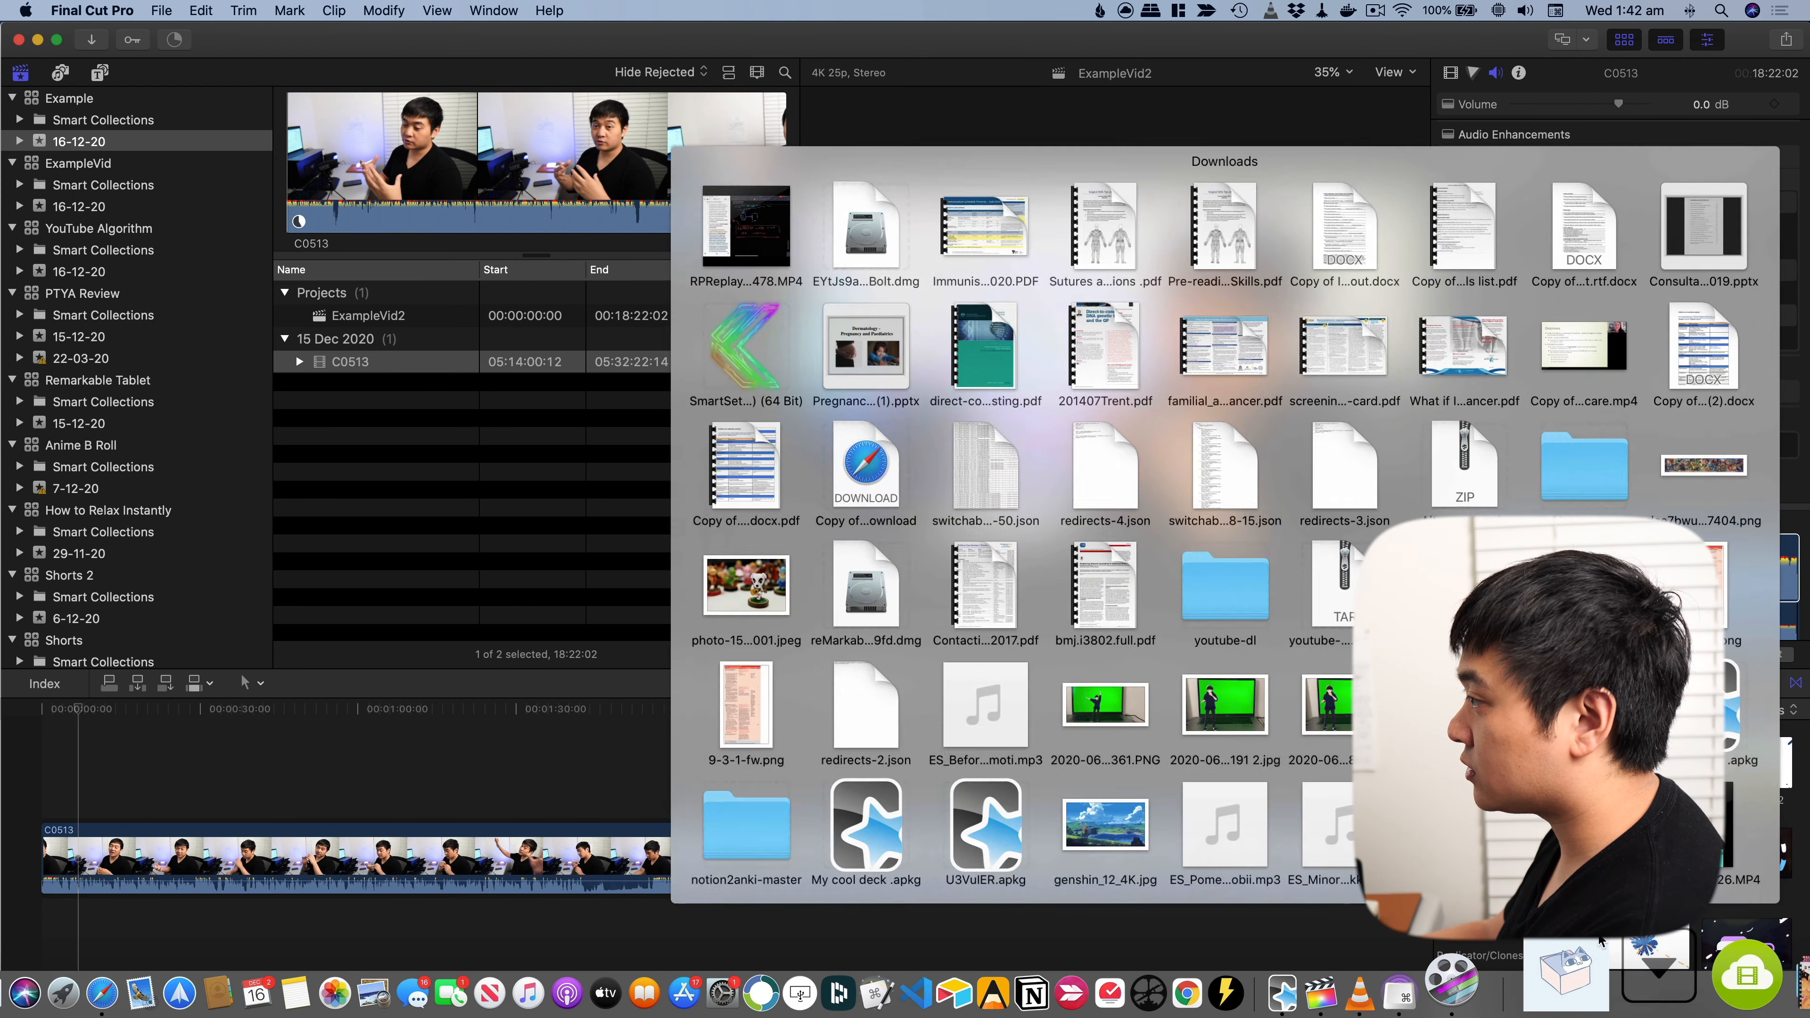
pyautogui.moveTo(738, 232); pyautogui.dragTo(42, 770)
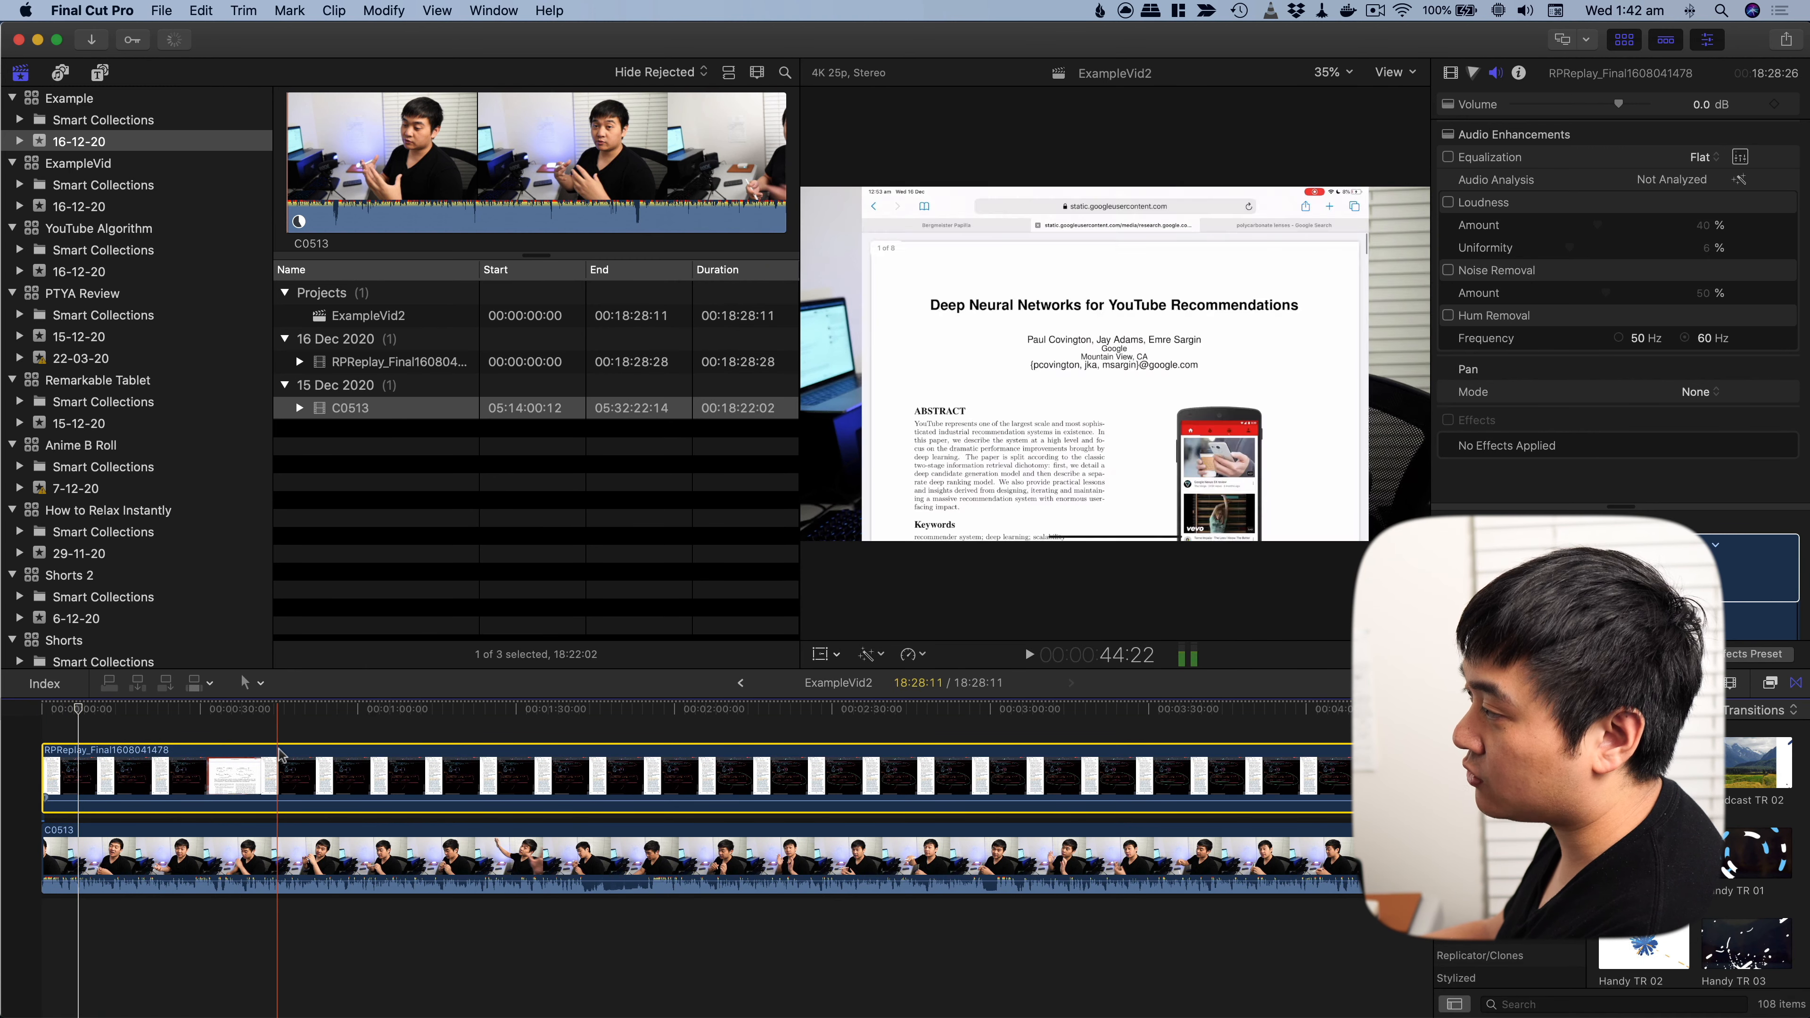
# Step: Scale the screen recording to 73% and move it to position X -515 px, Y -86.2 px
pyautogui.click(148, 724)
pyautogui.click(170, 785)
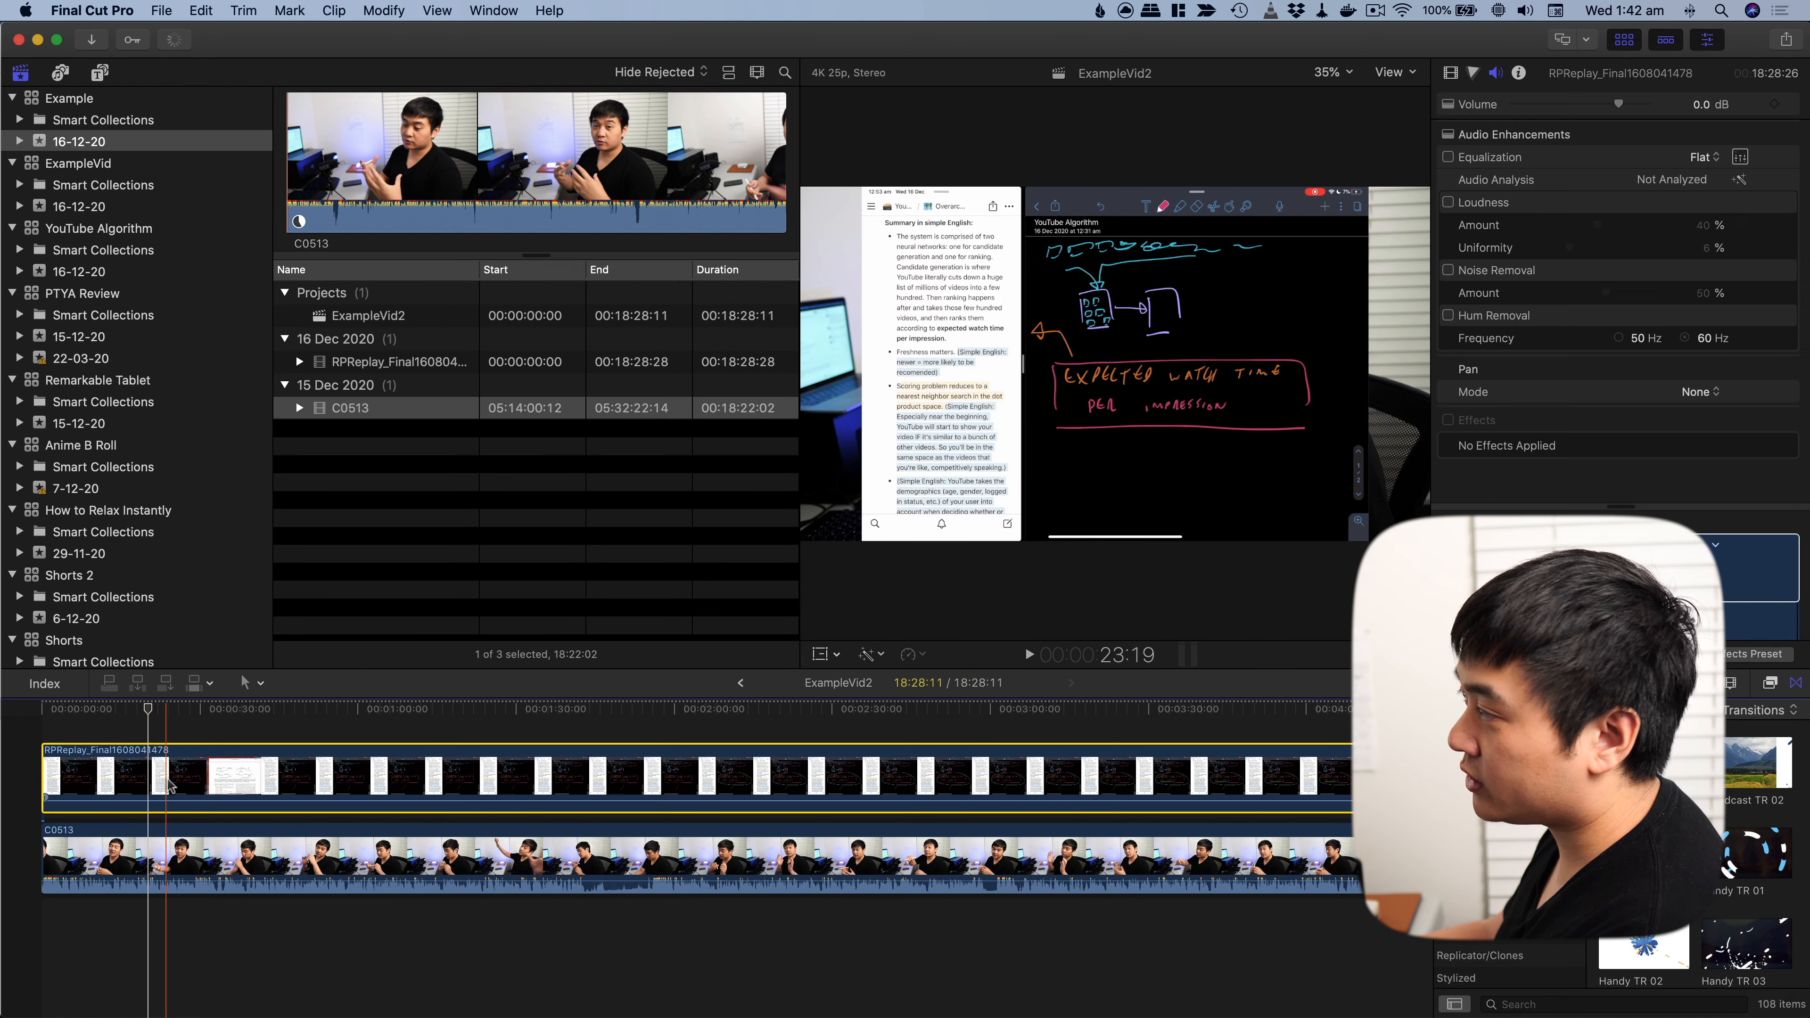
pyautogui.click(1473, 72)
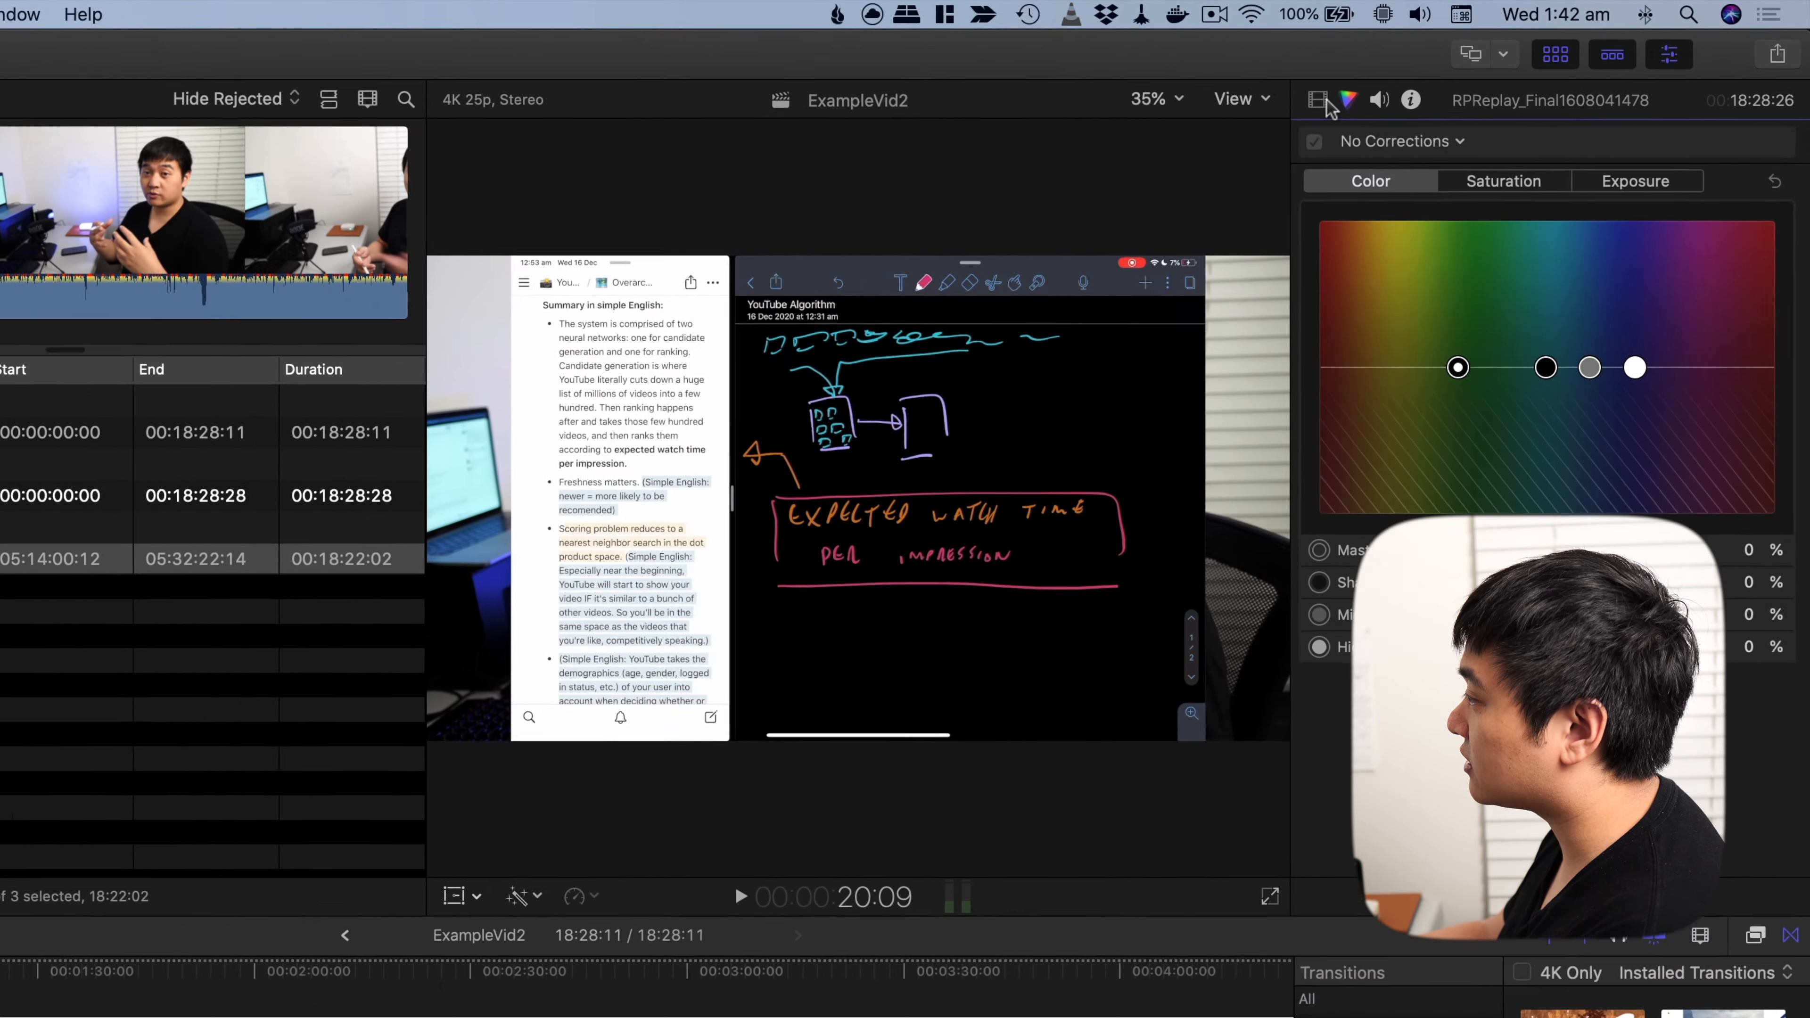
pyautogui.click(1452, 72)
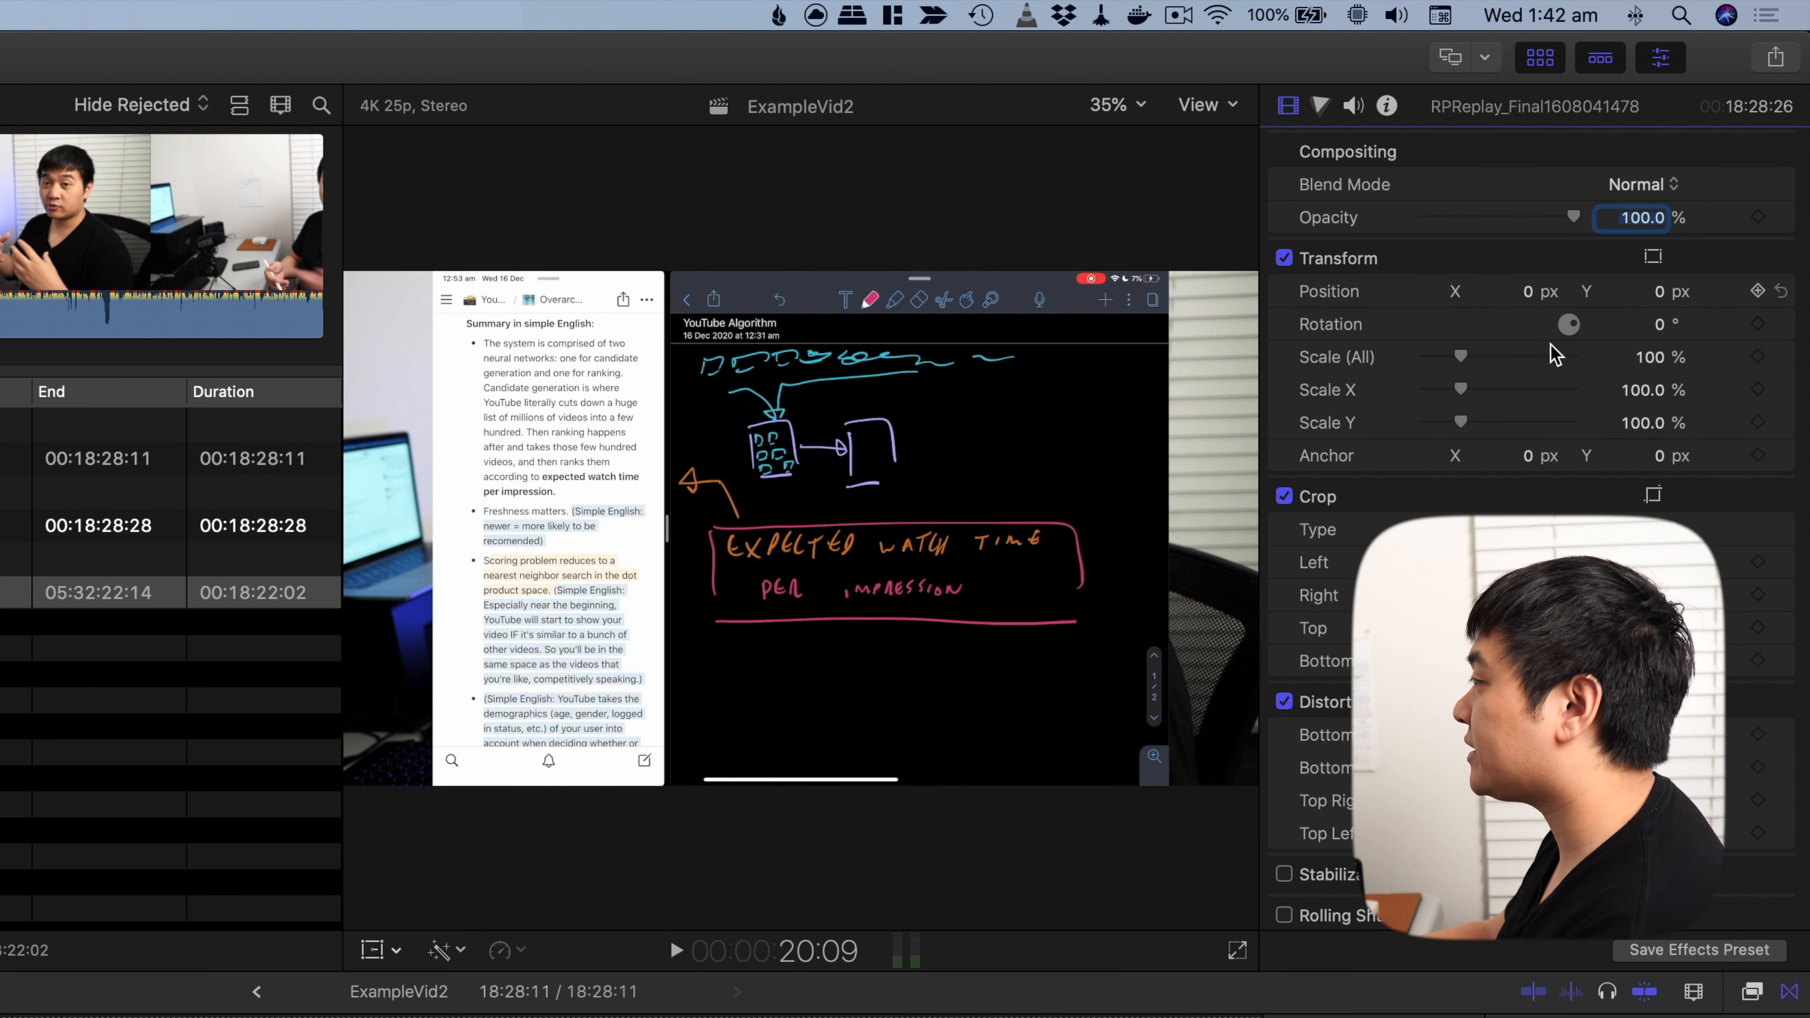
pyautogui.moveTo(1472, 368)
pyautogui.mouseDown()
pyautogui.moveTo(1432, 371)
pyautogui.moveTo(1493, 370)
pyautogui.moveTo(1453, 382)
pyautogui.mouseUp()
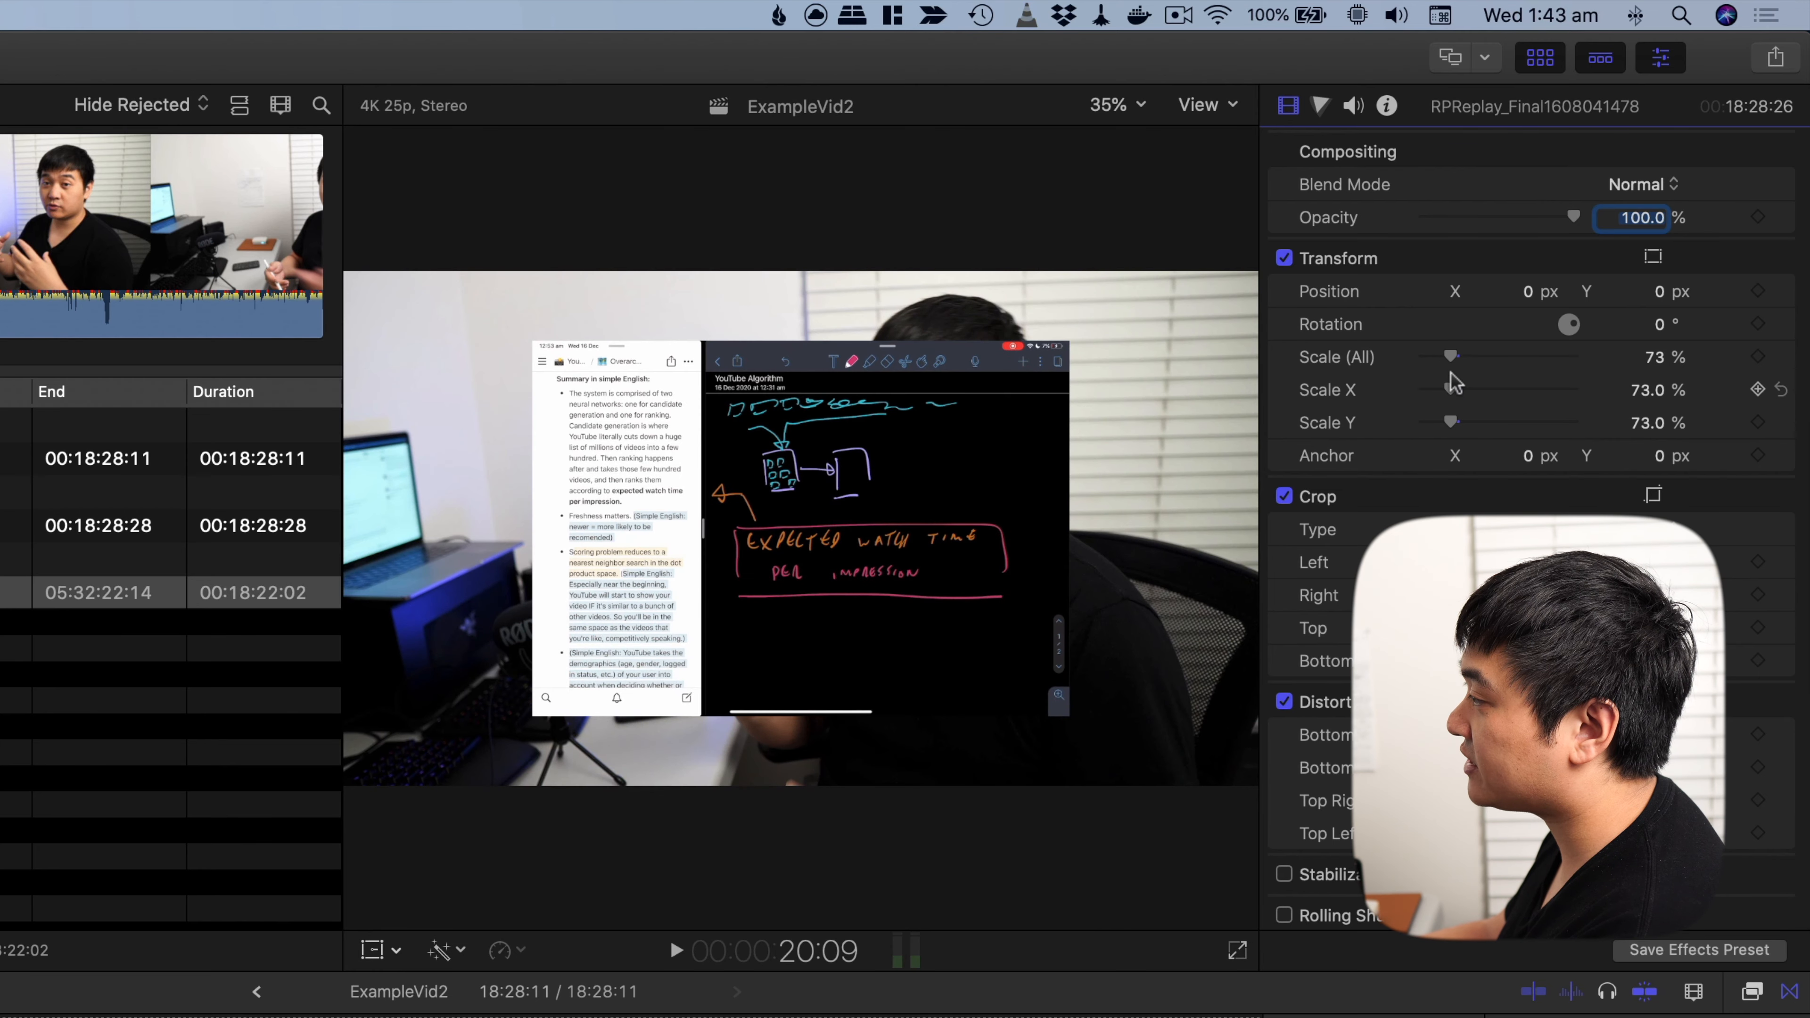
pyautogui.moveTo(1527, 291); pyautogui.dragTo(1479, 295)
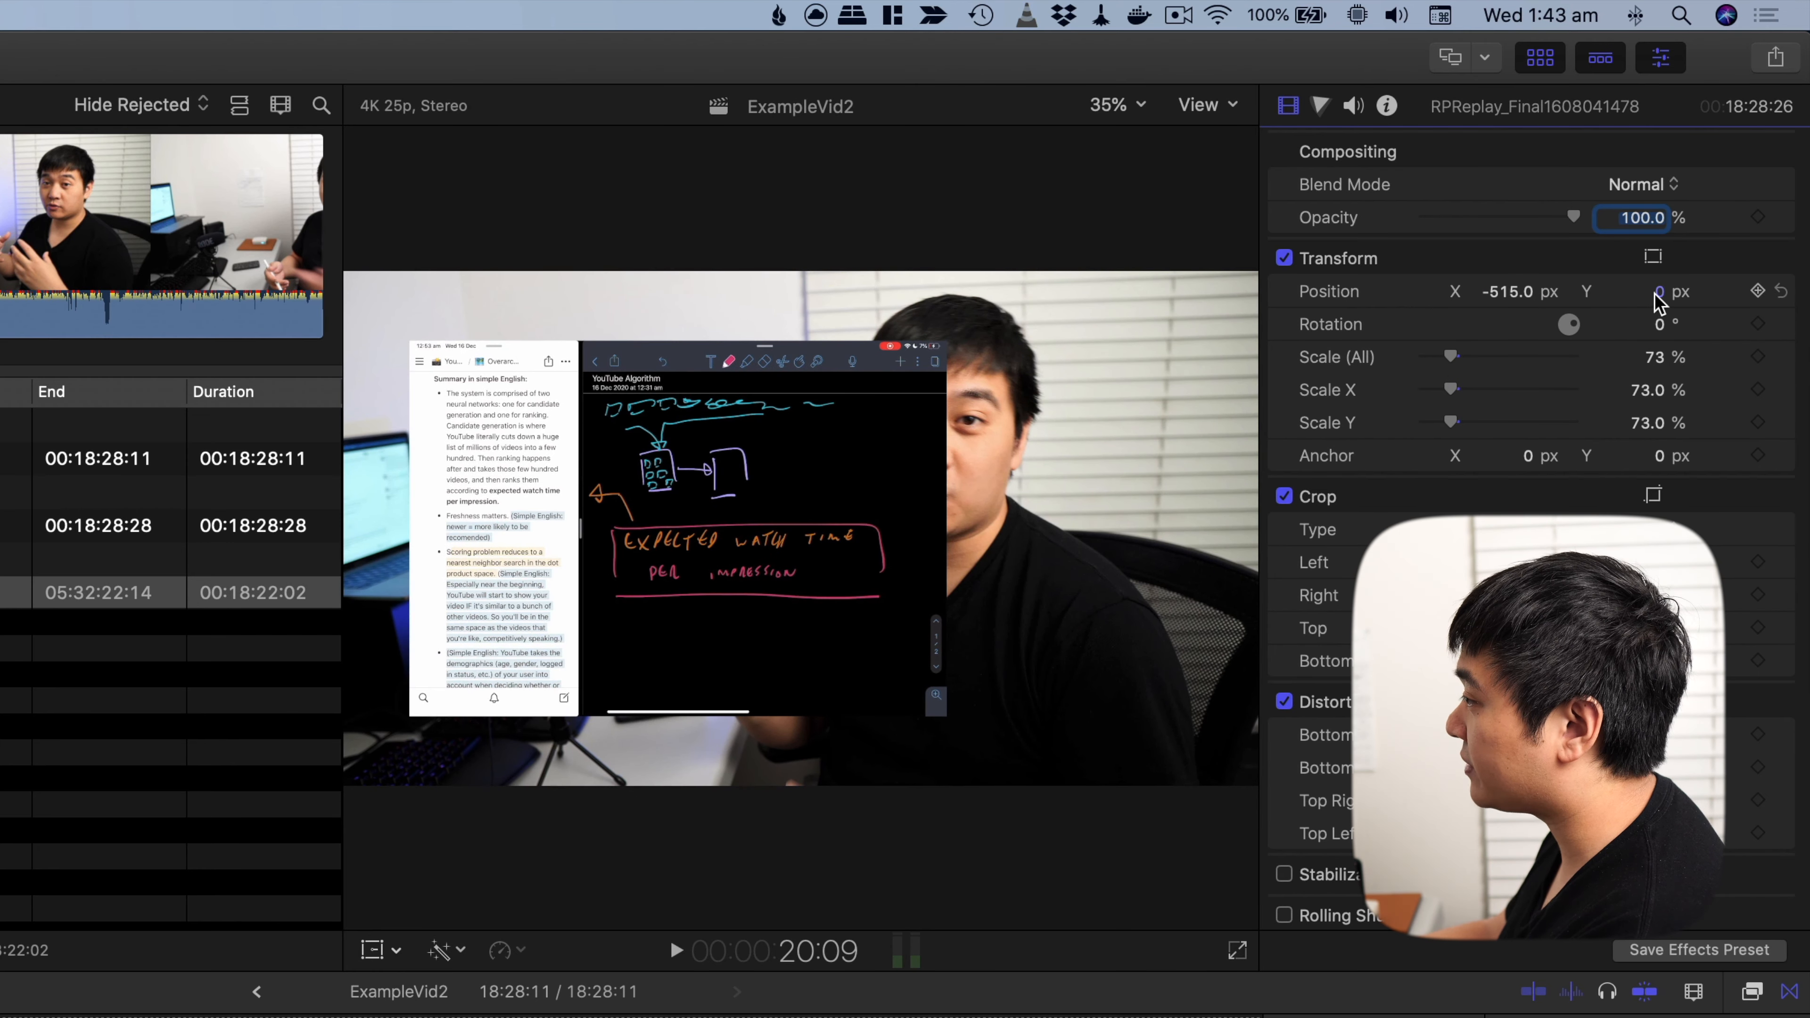
pyautogui.moveTo(1658, 298); pyautogui.dragTo(1662, 294)
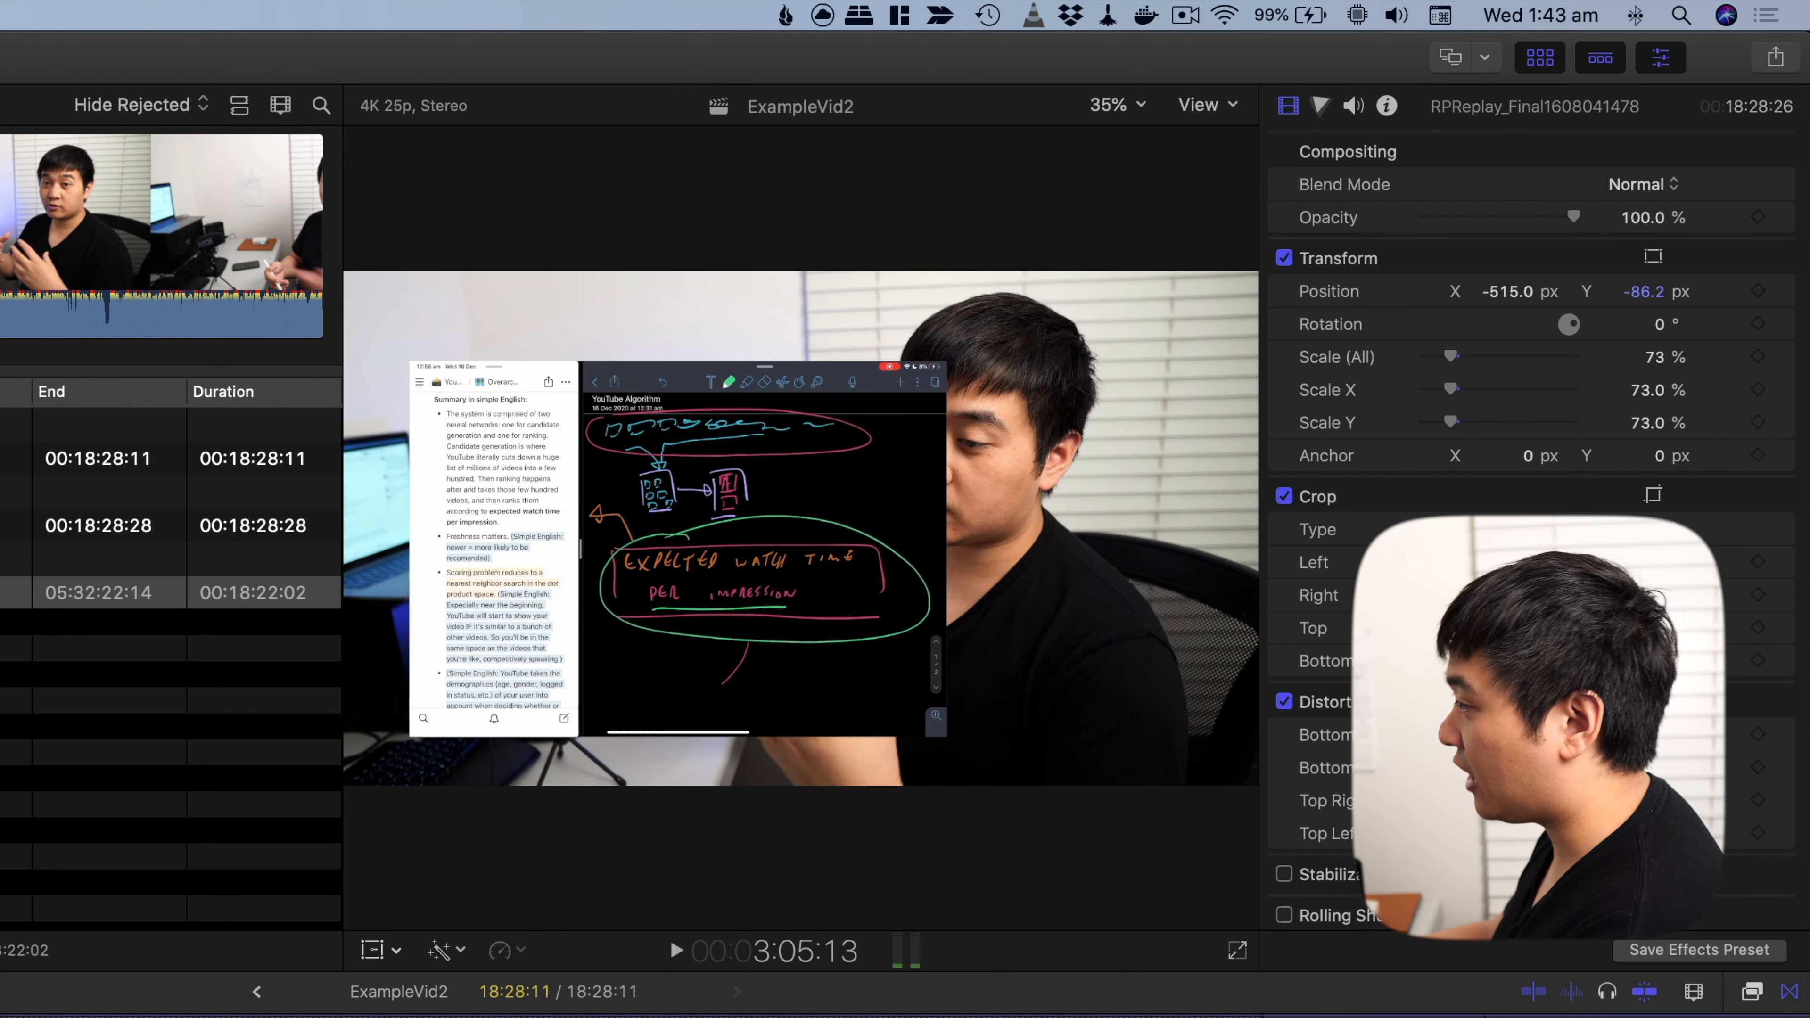
# Step: Try to sync the screen recording with clip C0513 by moving its start to about 24 seconds on the timeline
pyautogui.press('space')
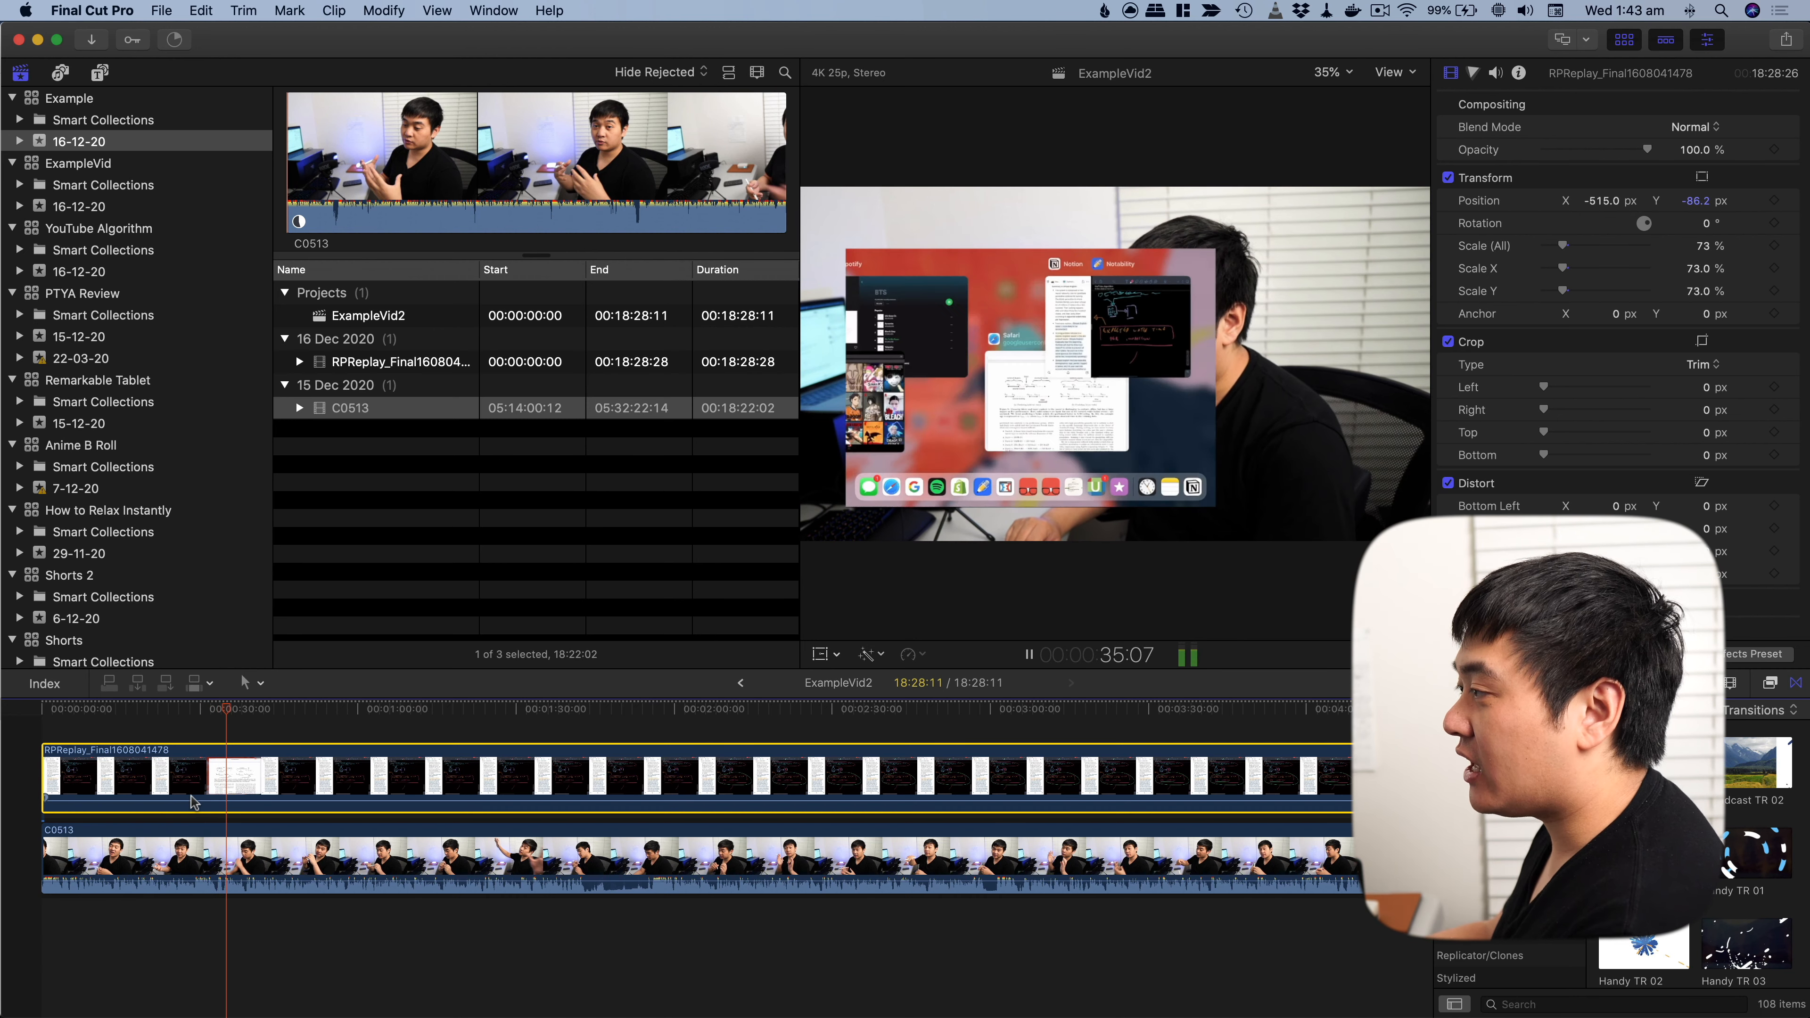
pyautogui.press('space')
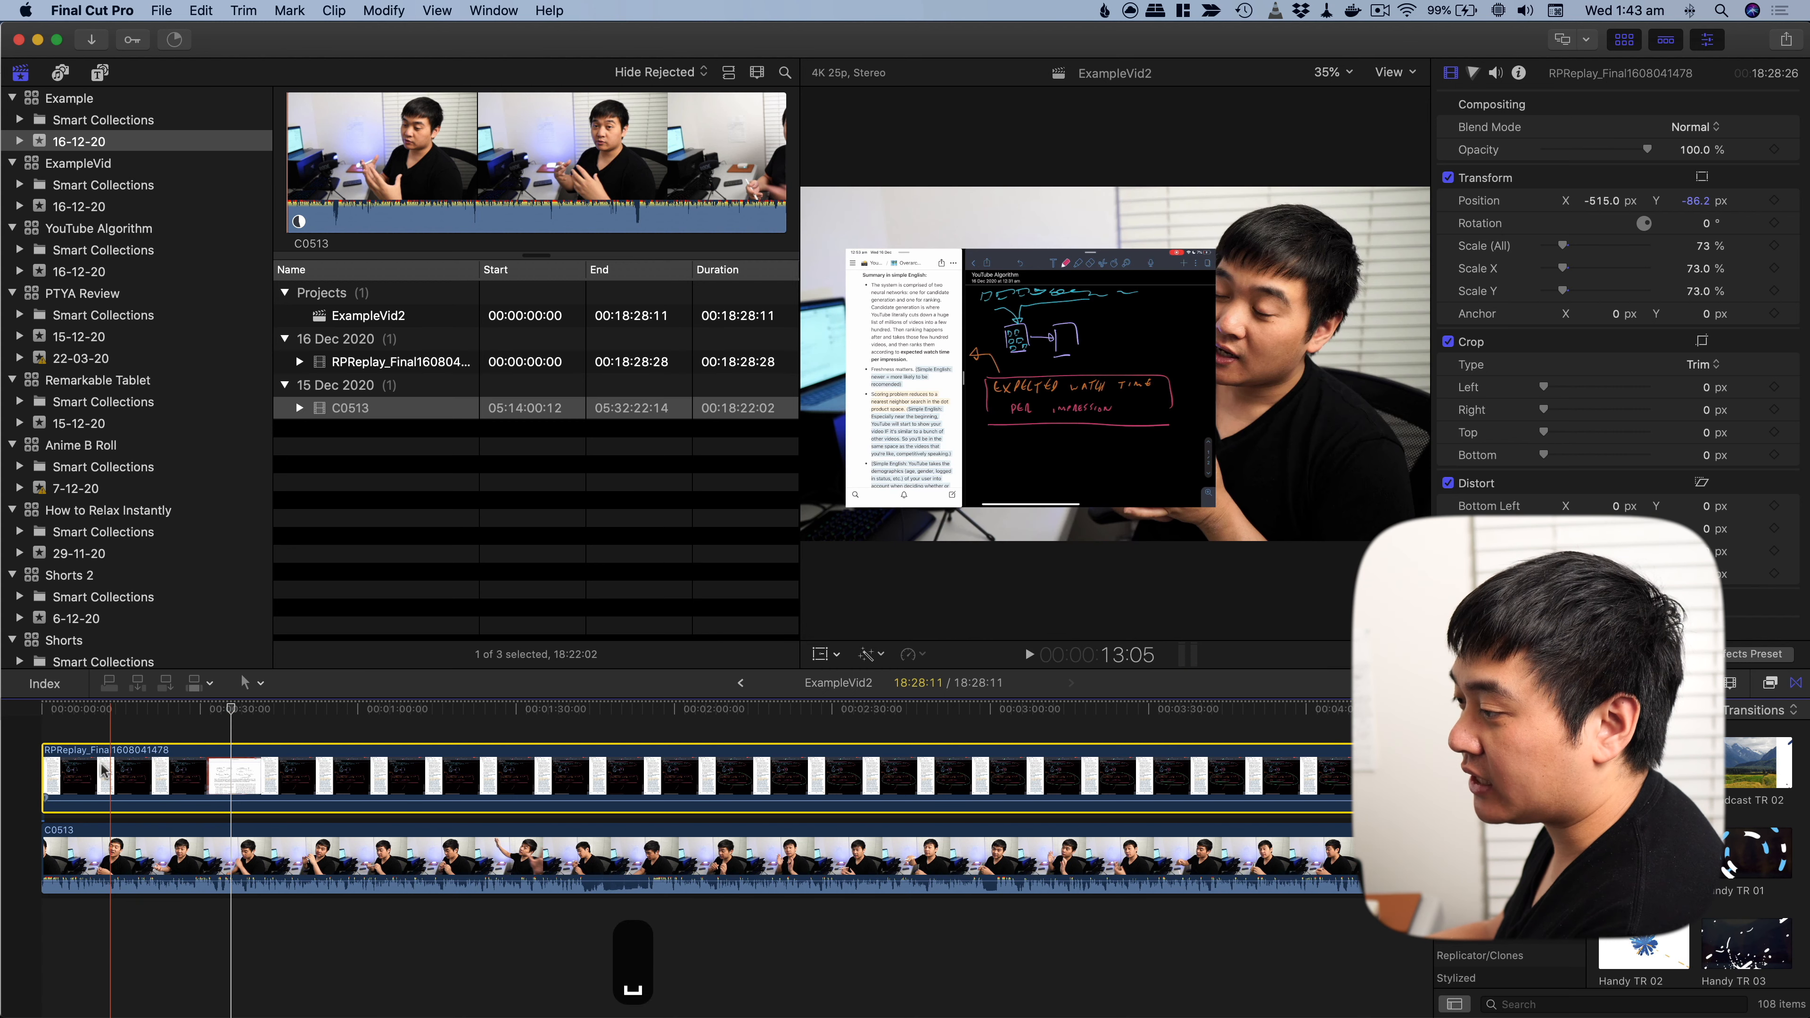
pyautogui.moveTo(55, 766); pyautogui.dragTo(189, 766)
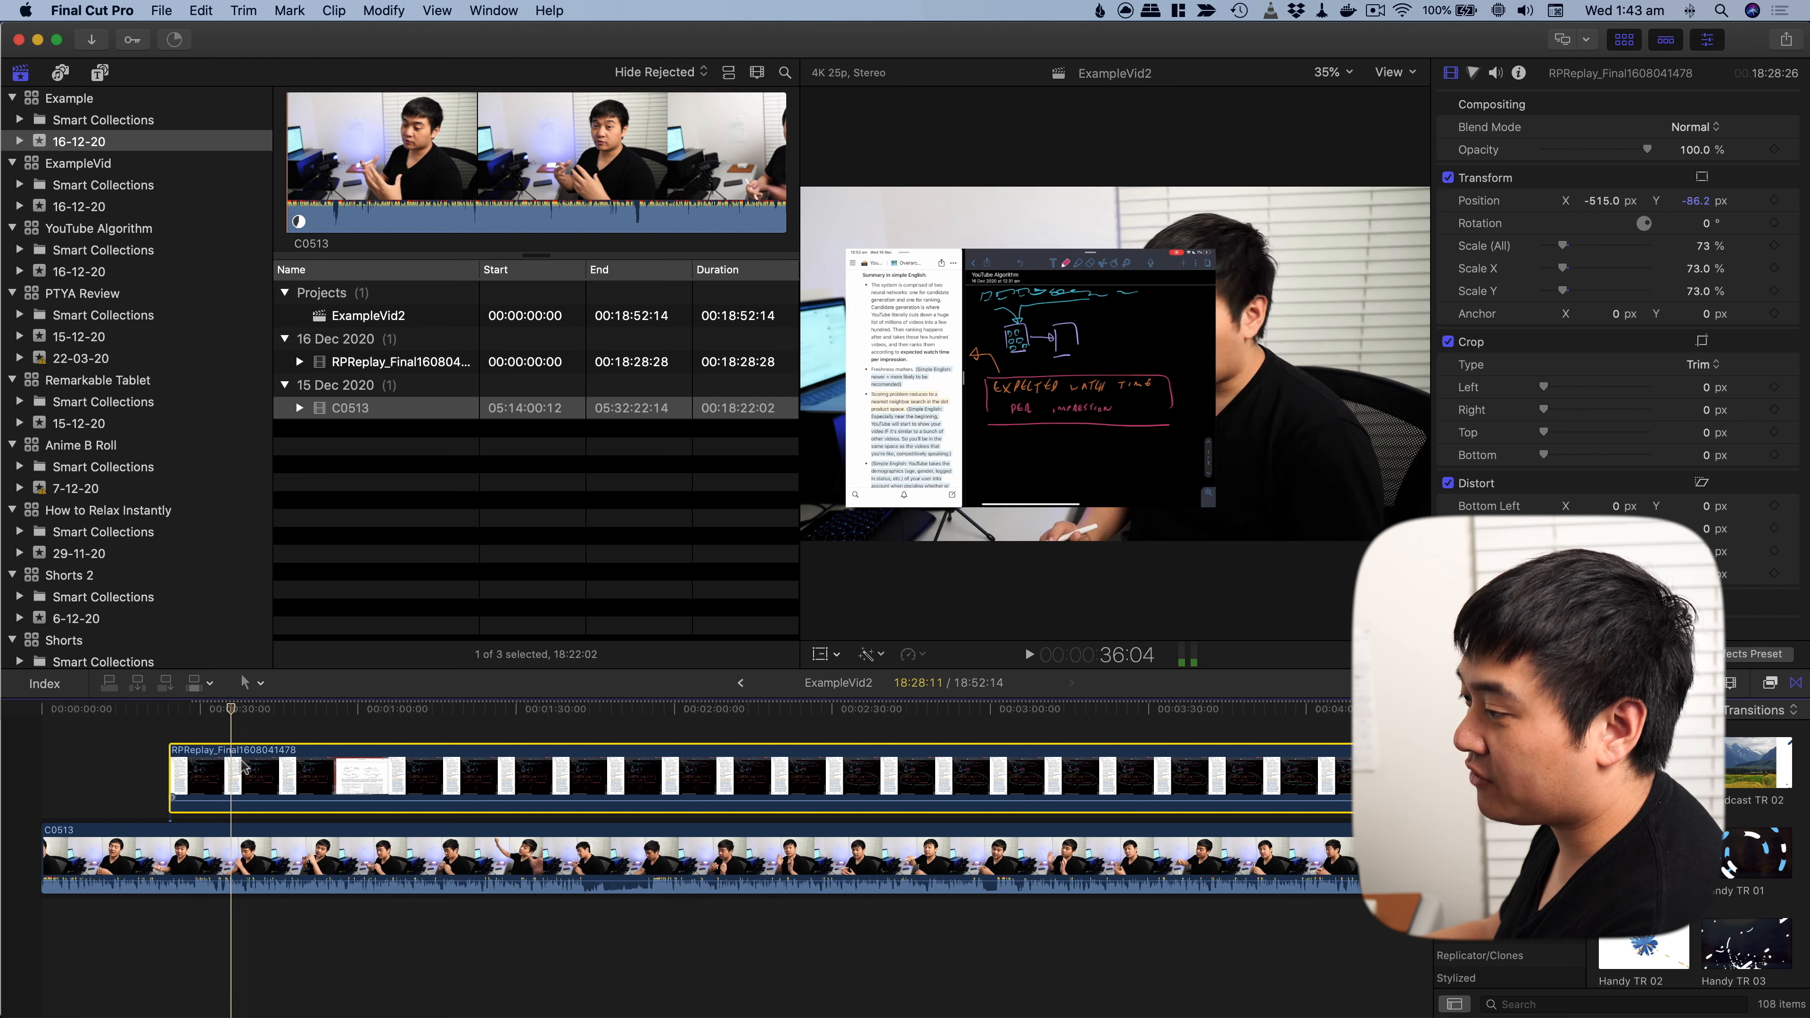
pyautogui.moveTo(189, 765)
pyautogui.mouseDown()
pyautogui.moveTo(281, 774)
pyautogui.moveTo(173, 760)
pyautogui.mouseUp()
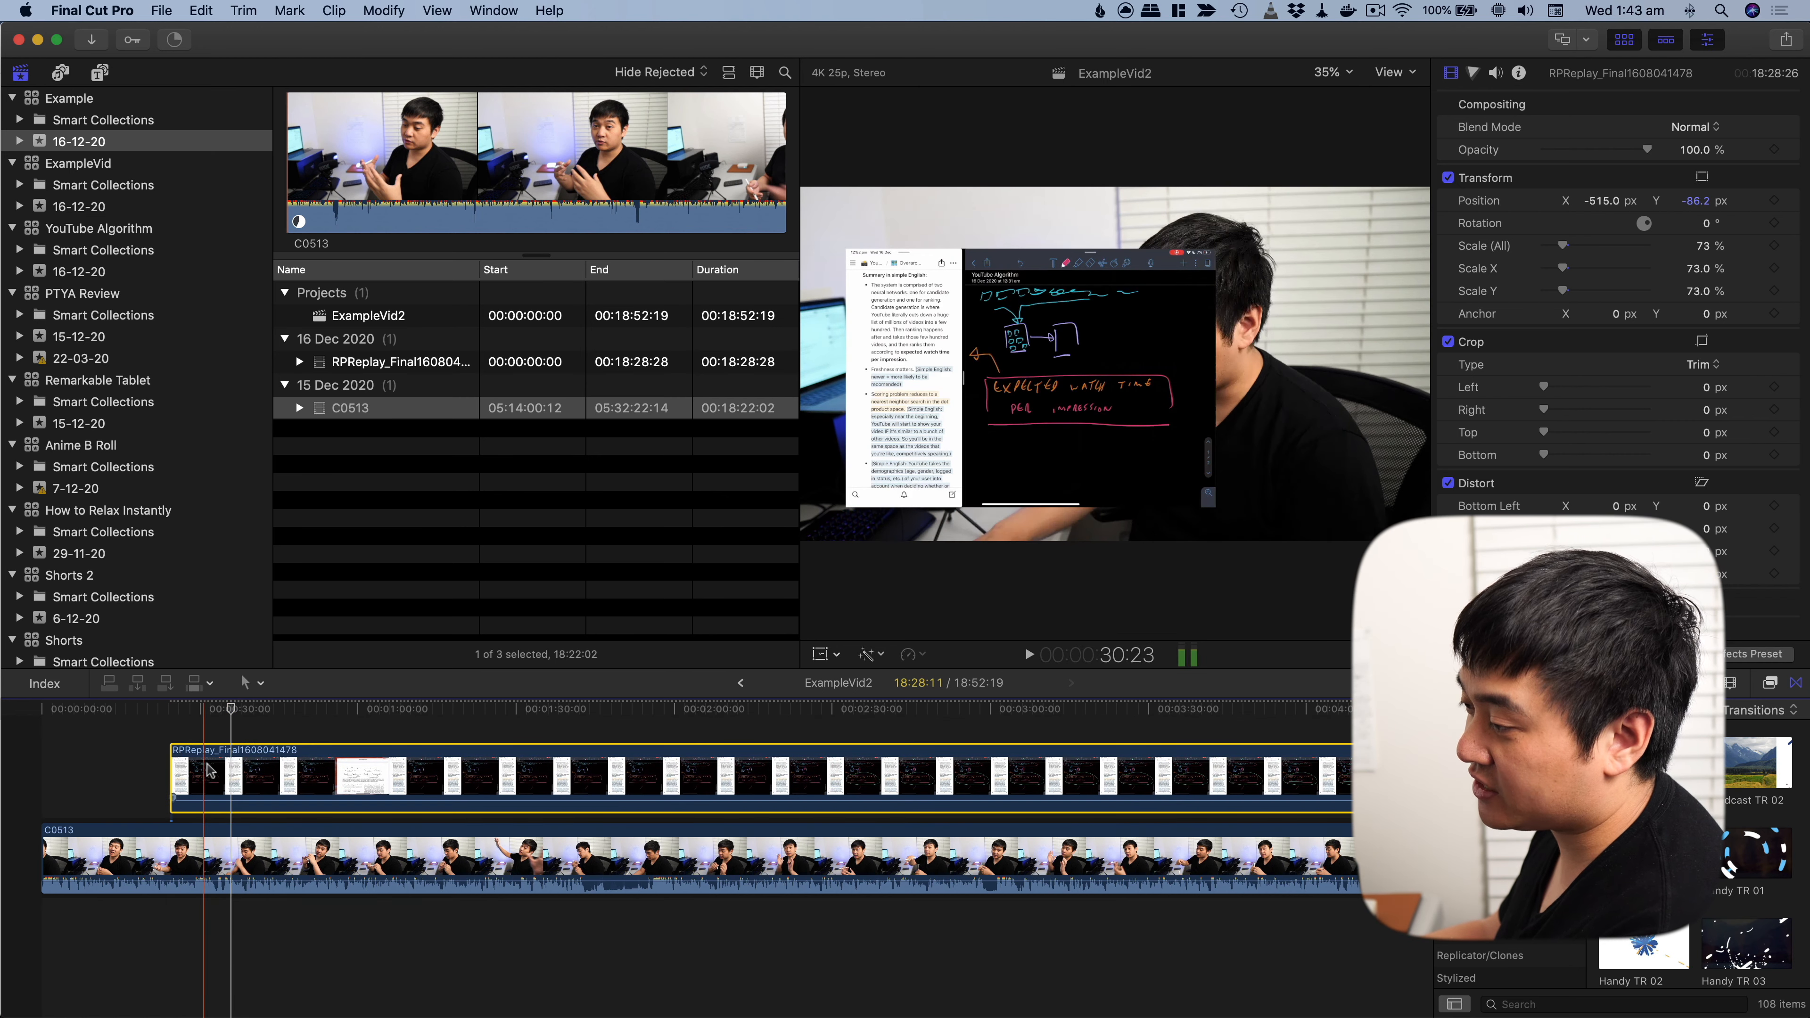
# Step: Move the screen recording to start at about 30 seconds and place it beneath clip C0513
pyautogui.press('space')
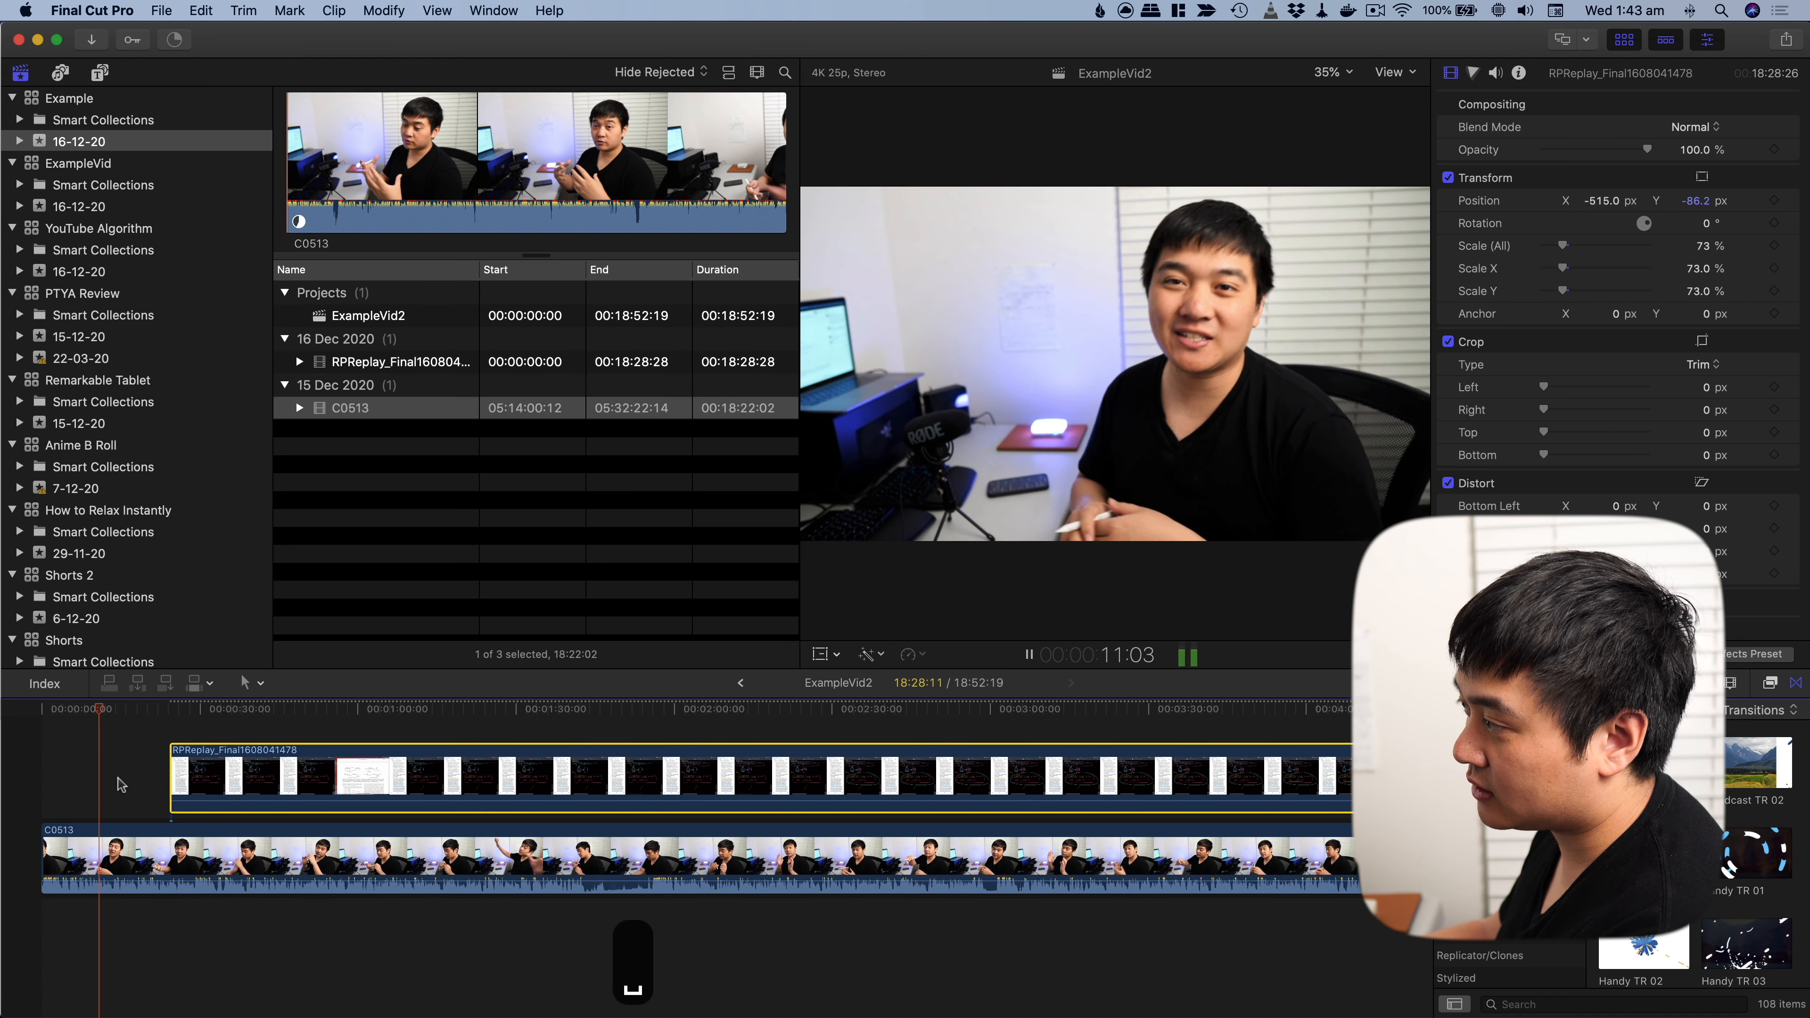
pyautogui.moveTo(212, 778)
pyautogui.mouseDown()
pyautogui.moveTo(176, 777)
pyautogui.moveTo(229, 779)
pyautogui.mouseUp()
pyautogui.press('space')
pyautogui.press('space')
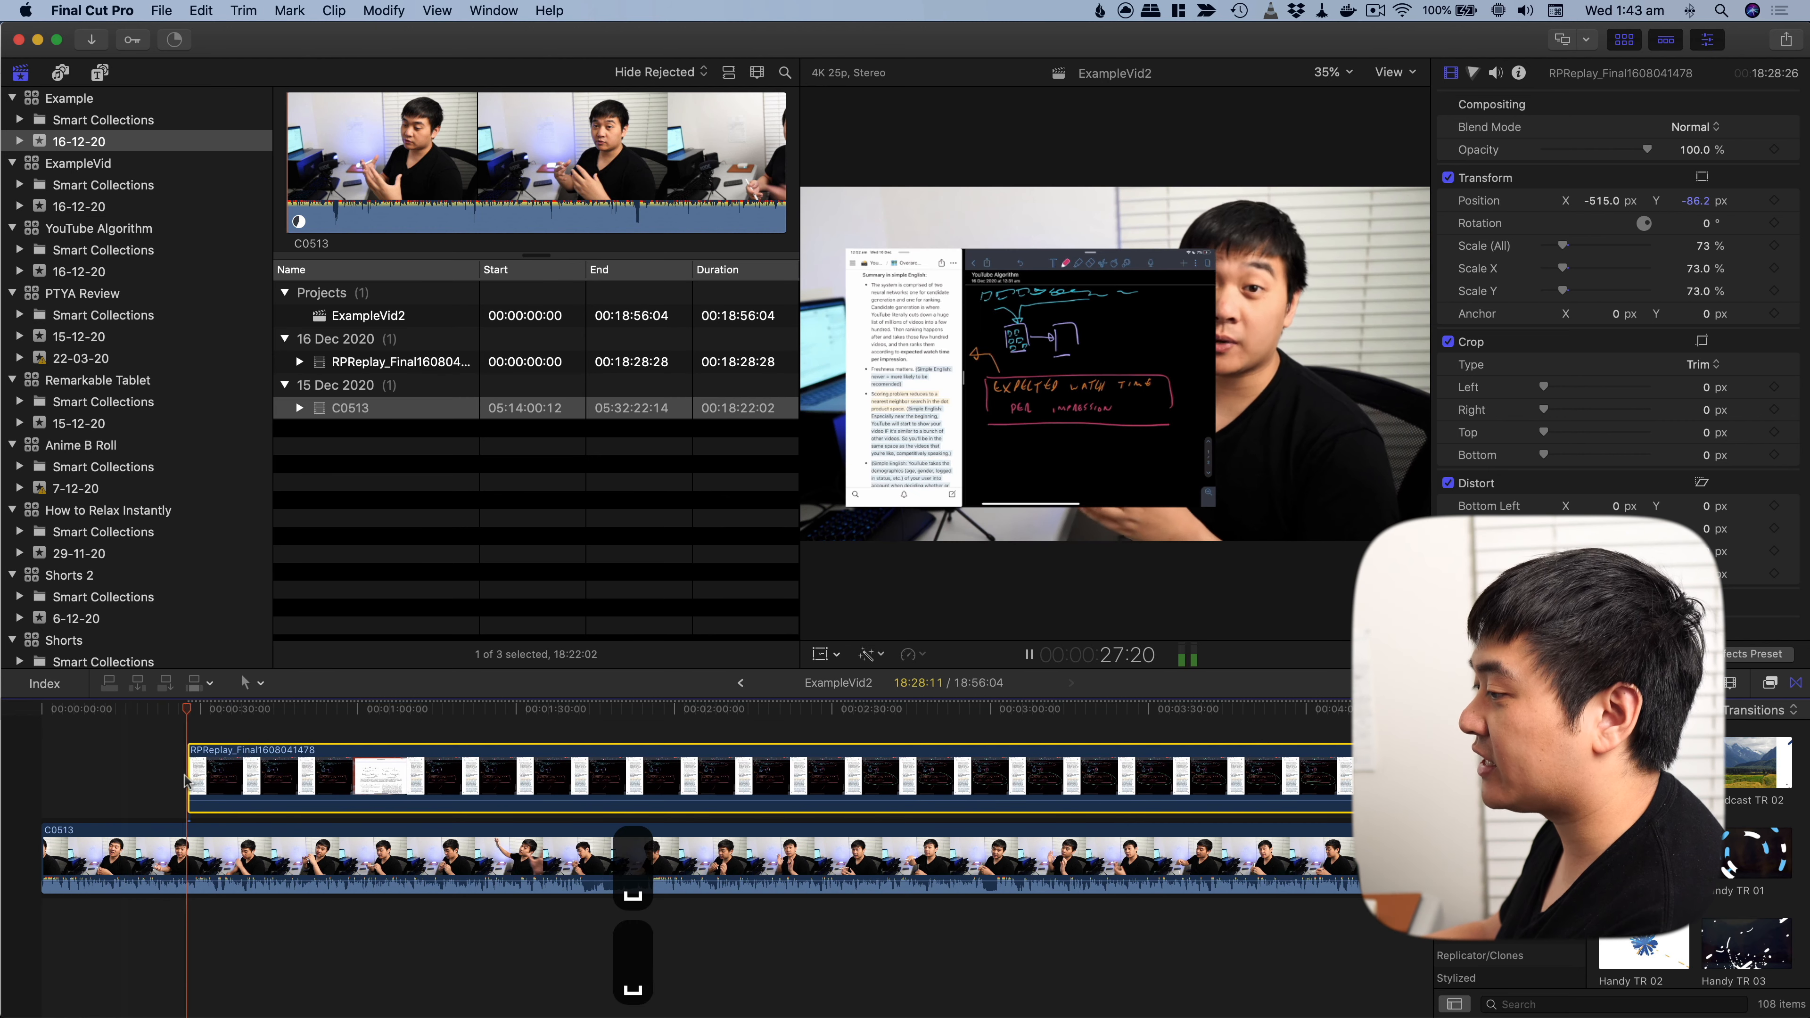
pyautogui.press('space')
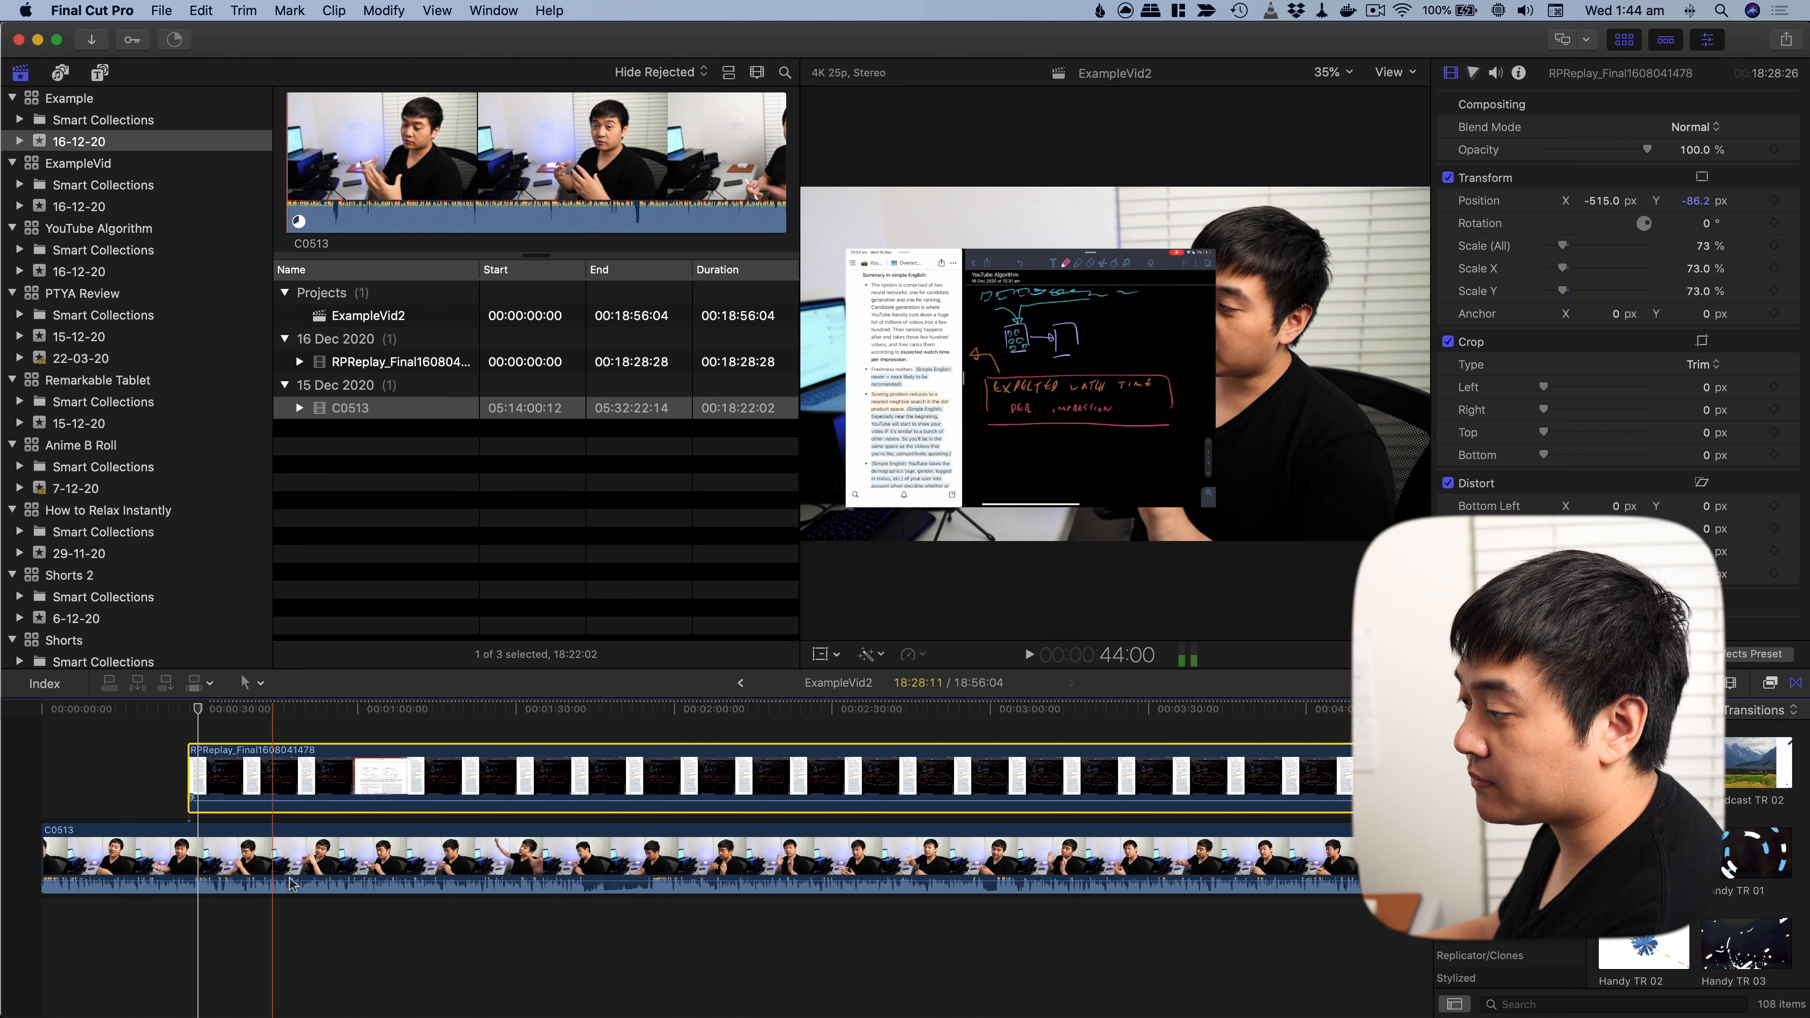
pyautogui.moveTo(277, 757); pyautogui.dragTo(286, 919)
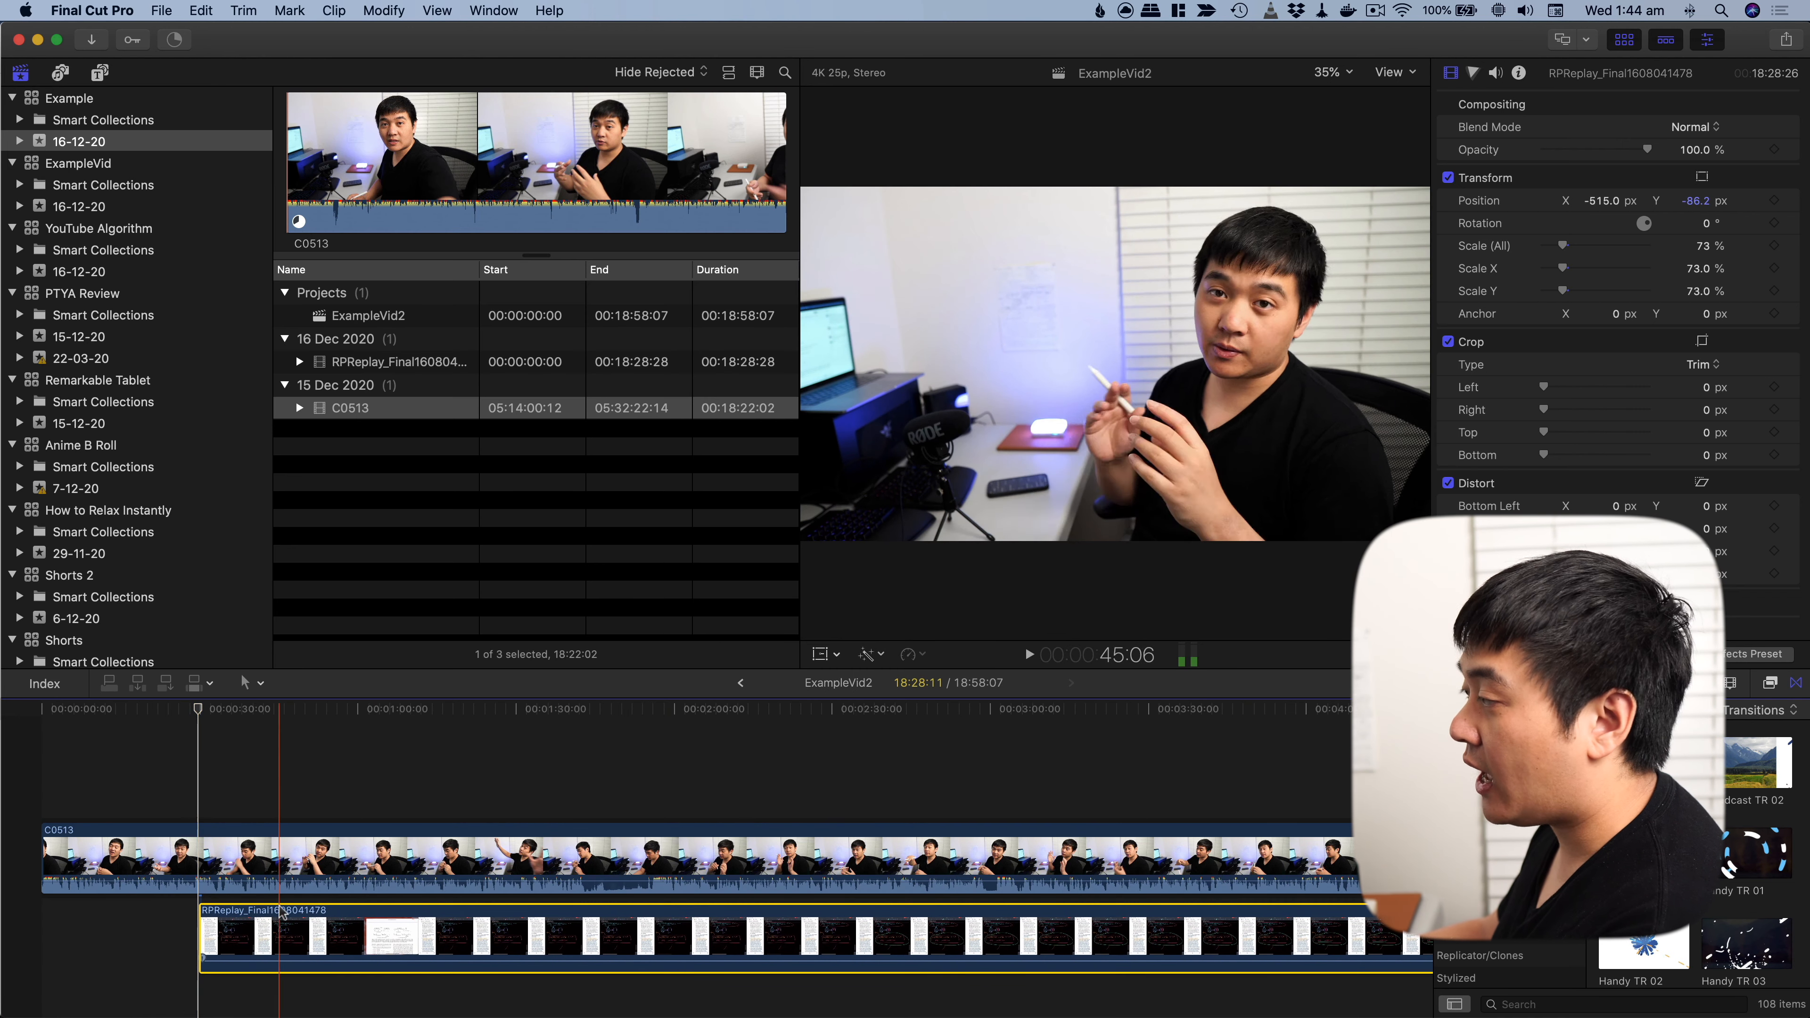
# Step: Split clip C0513 with the Blade tool at about 30 seconds, where the screen recording begins
pyautogui.press('space')
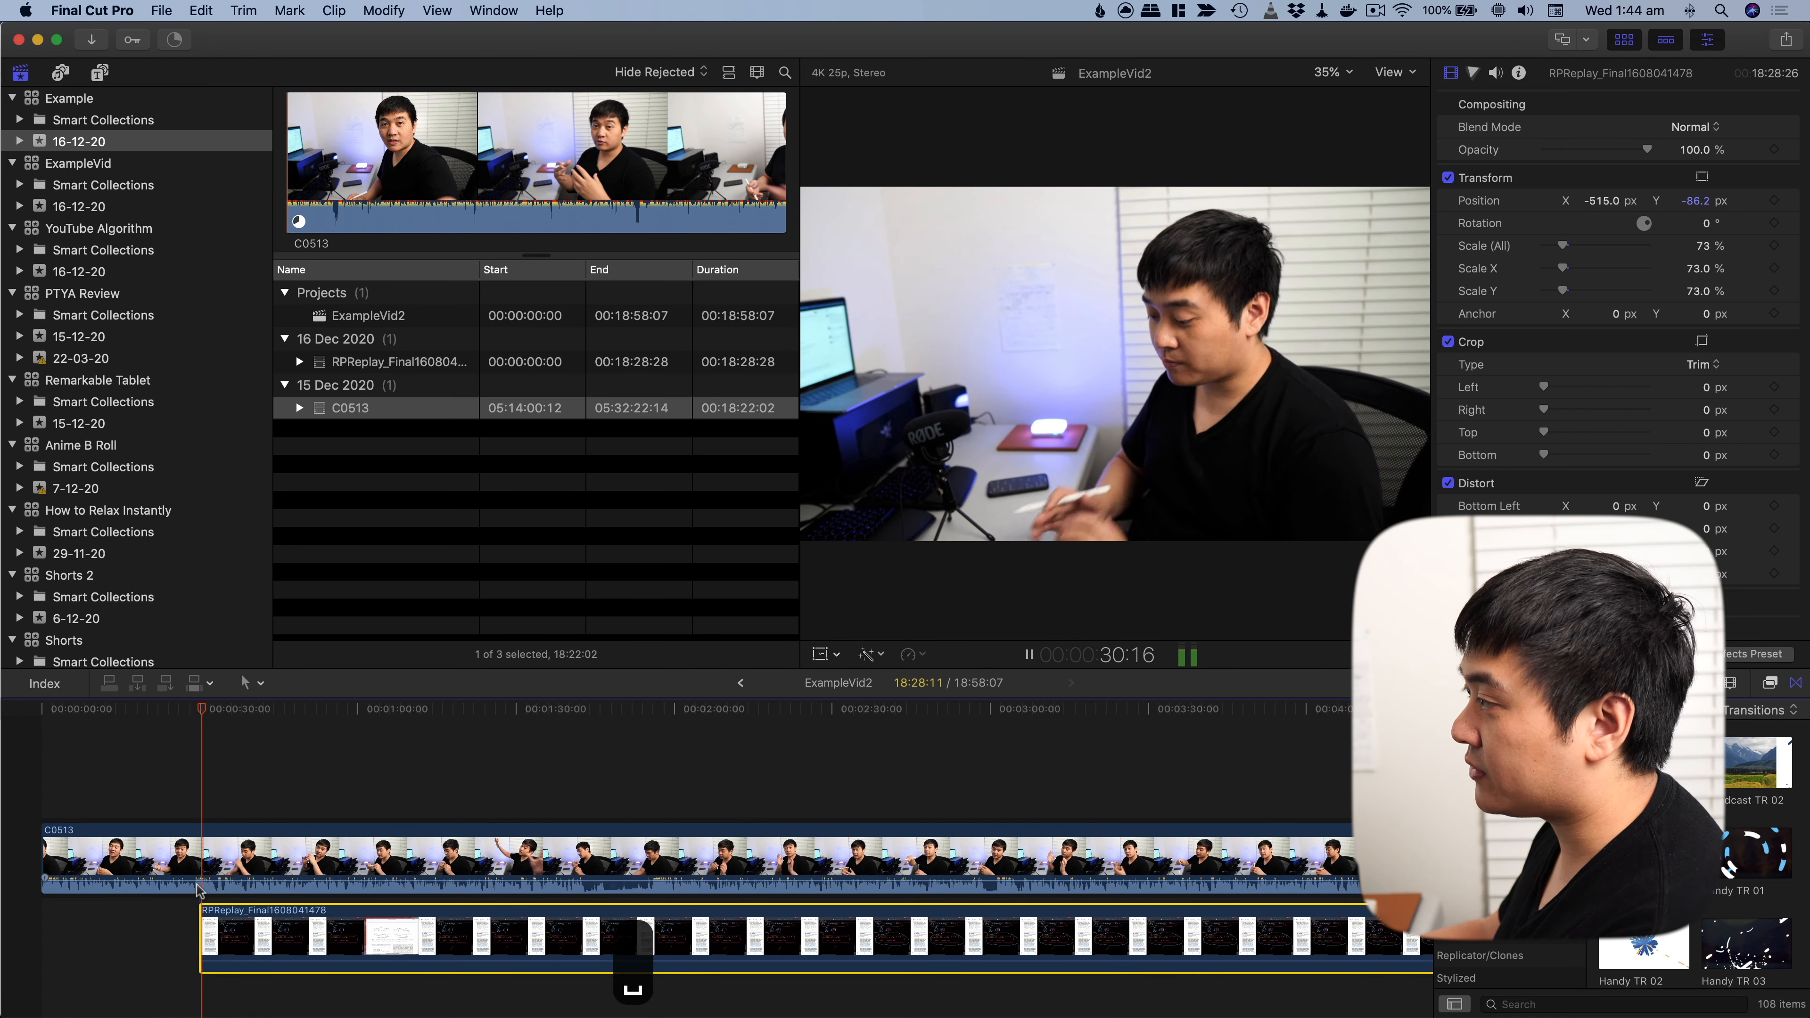
pyautogui.press('space')
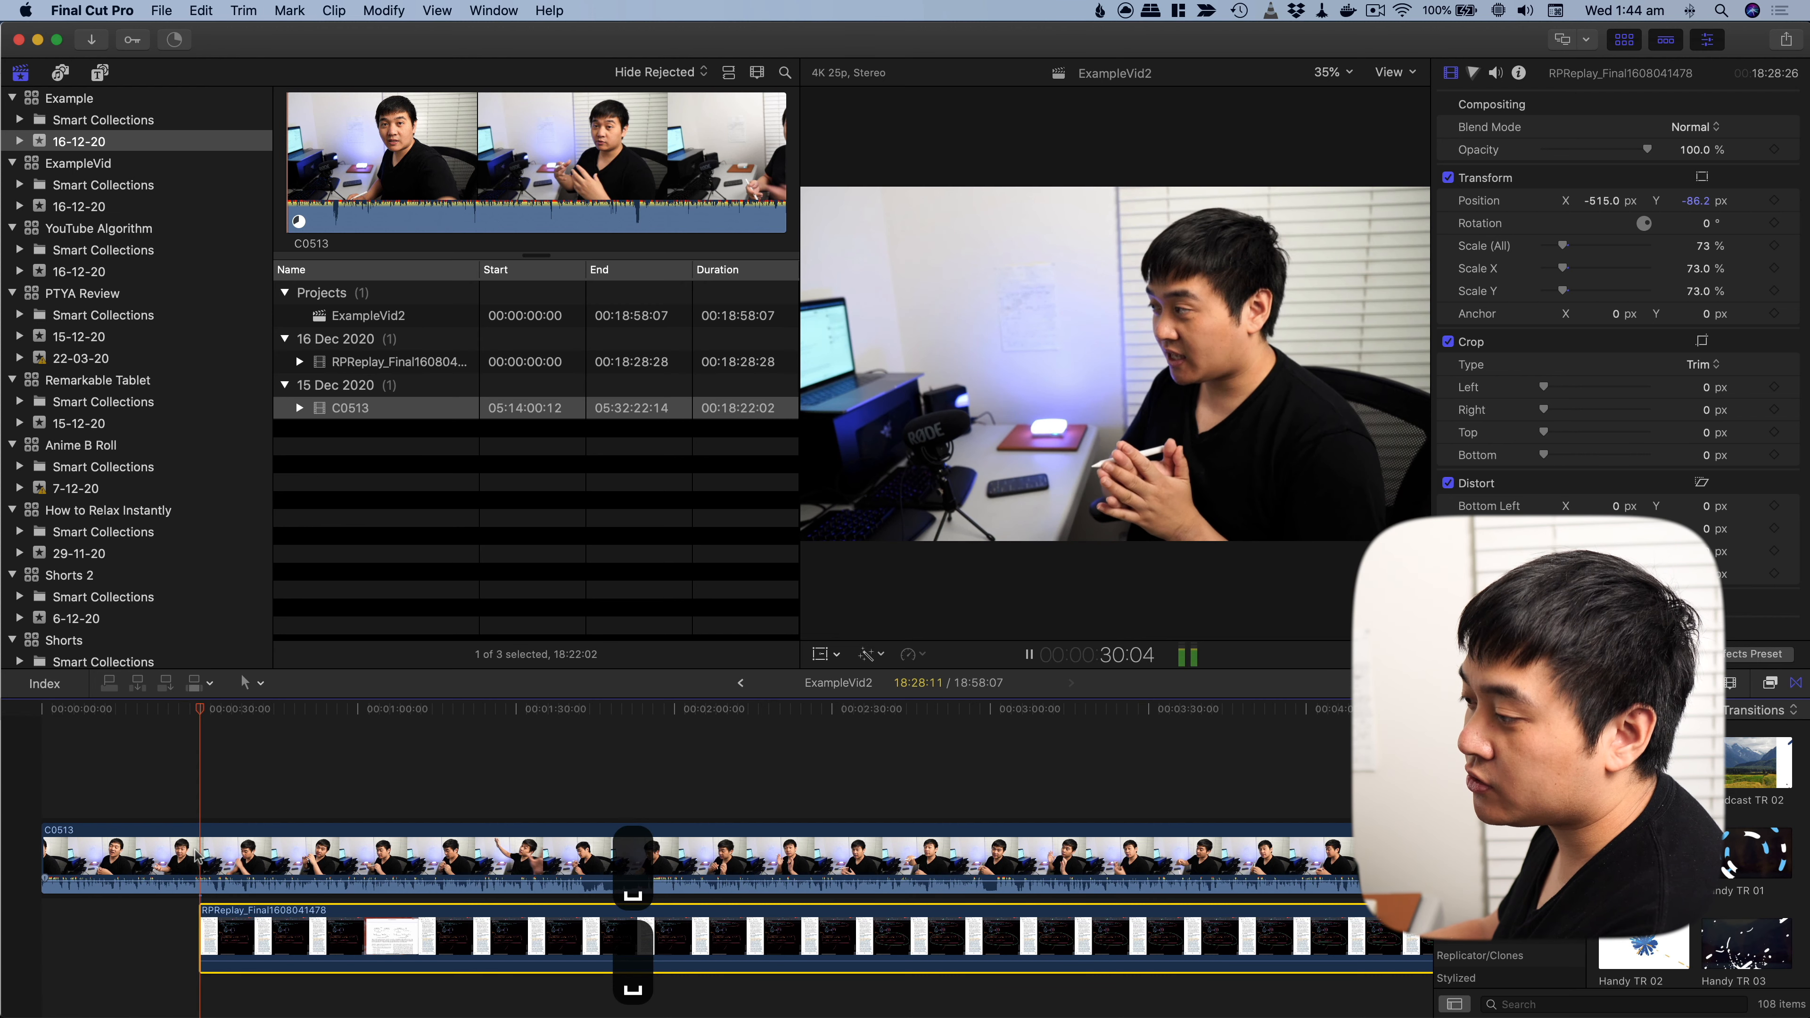
pyautogui.press('b')
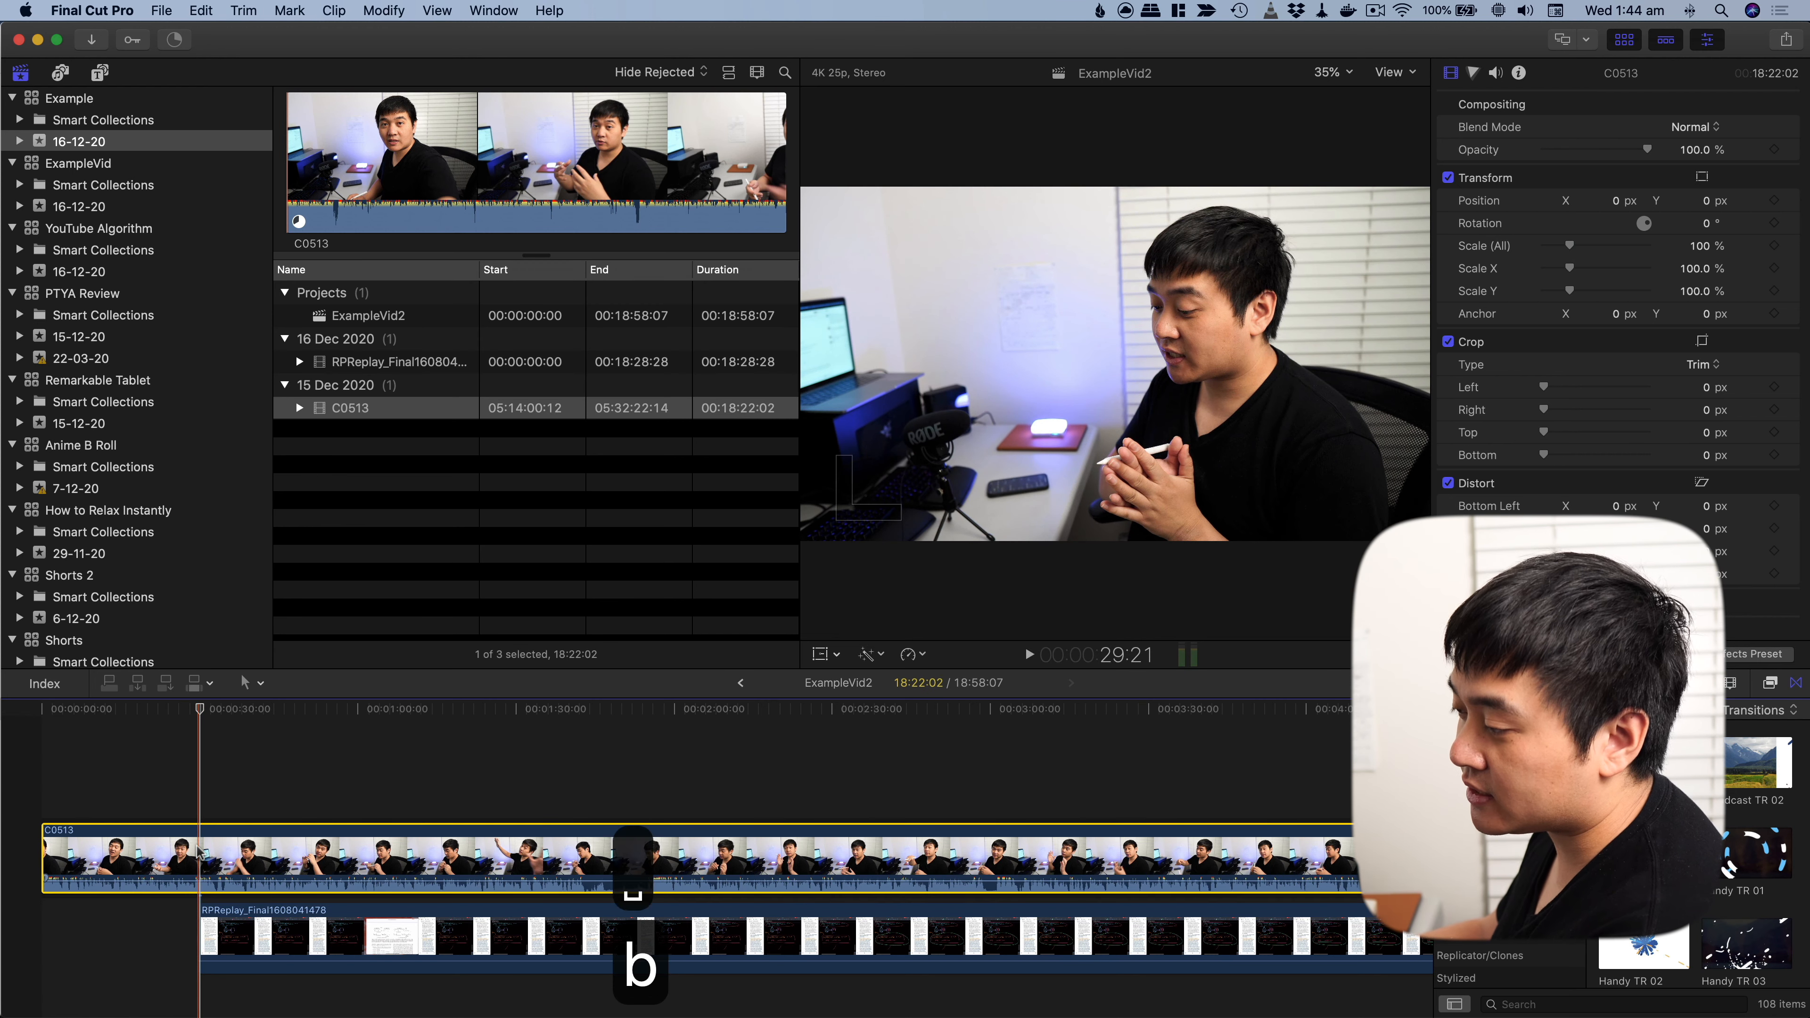
pyautogui.click(201, 850)
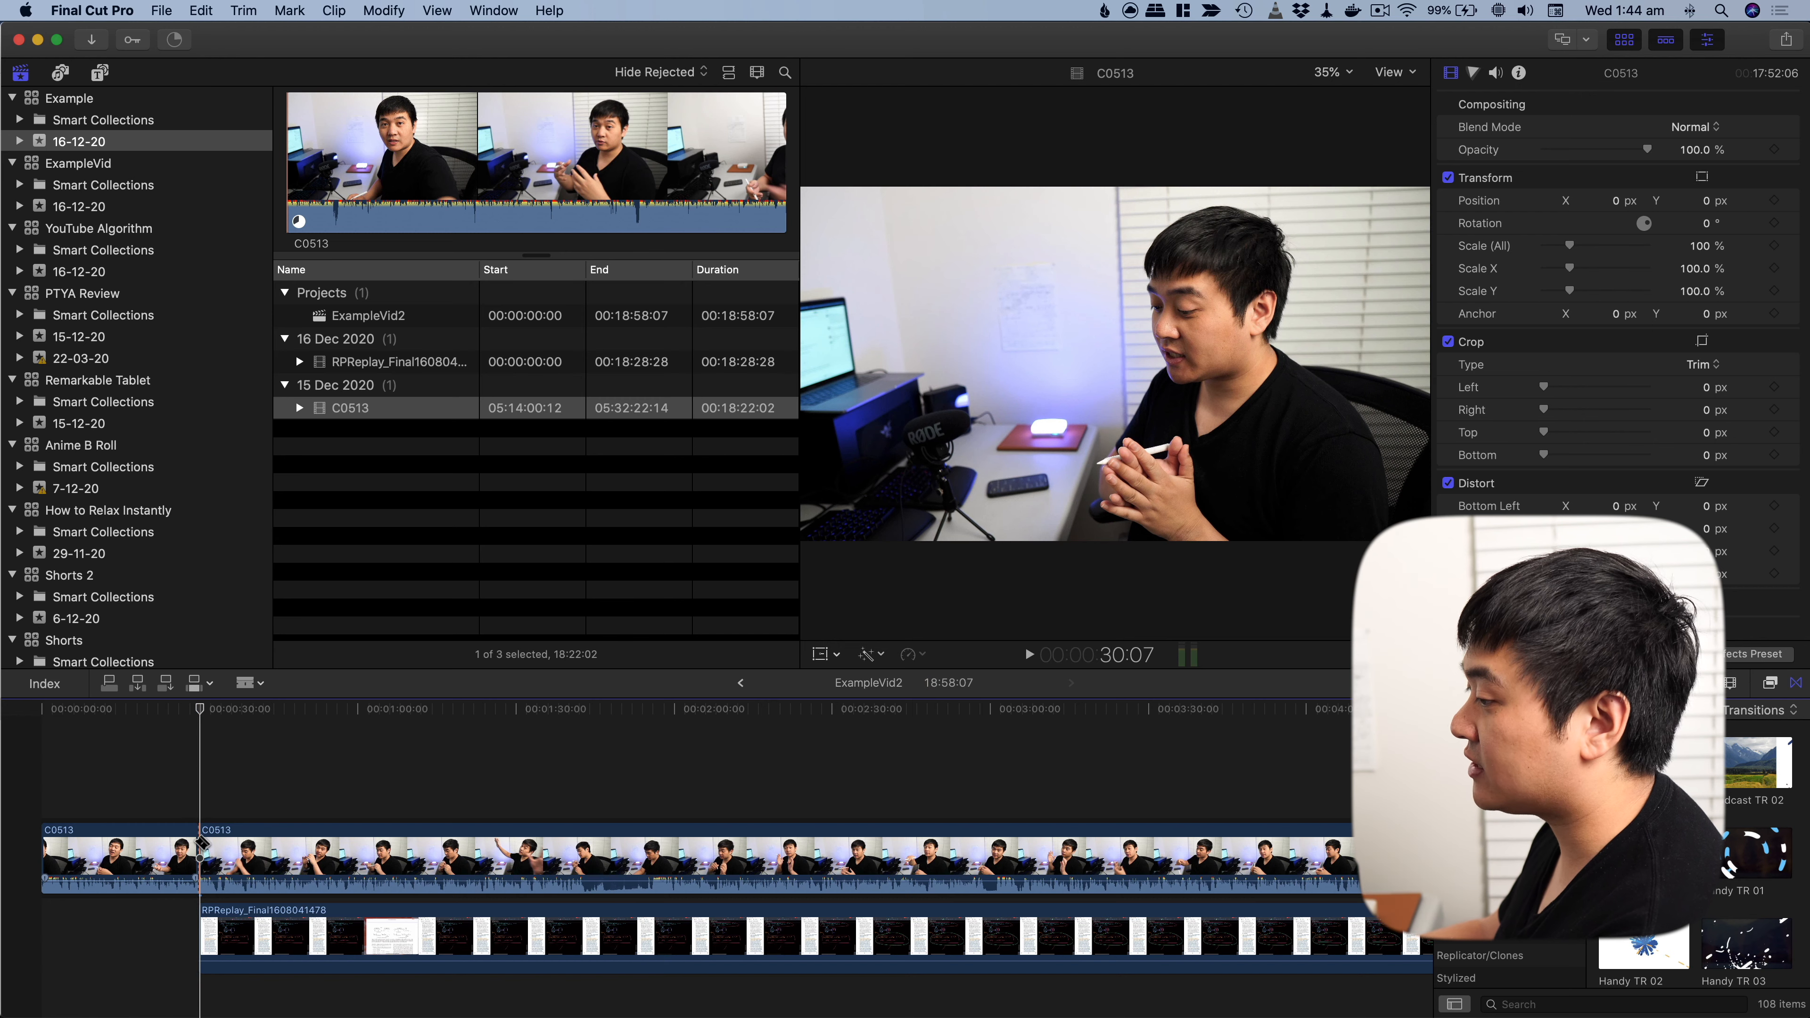
pyautogui.press('a')
# Step: Crop the second C0513 piece by 1534 px left and 315 px right, and shrink it to 64% in the frame's upper-right corner
pyautogui.click(664, 856)
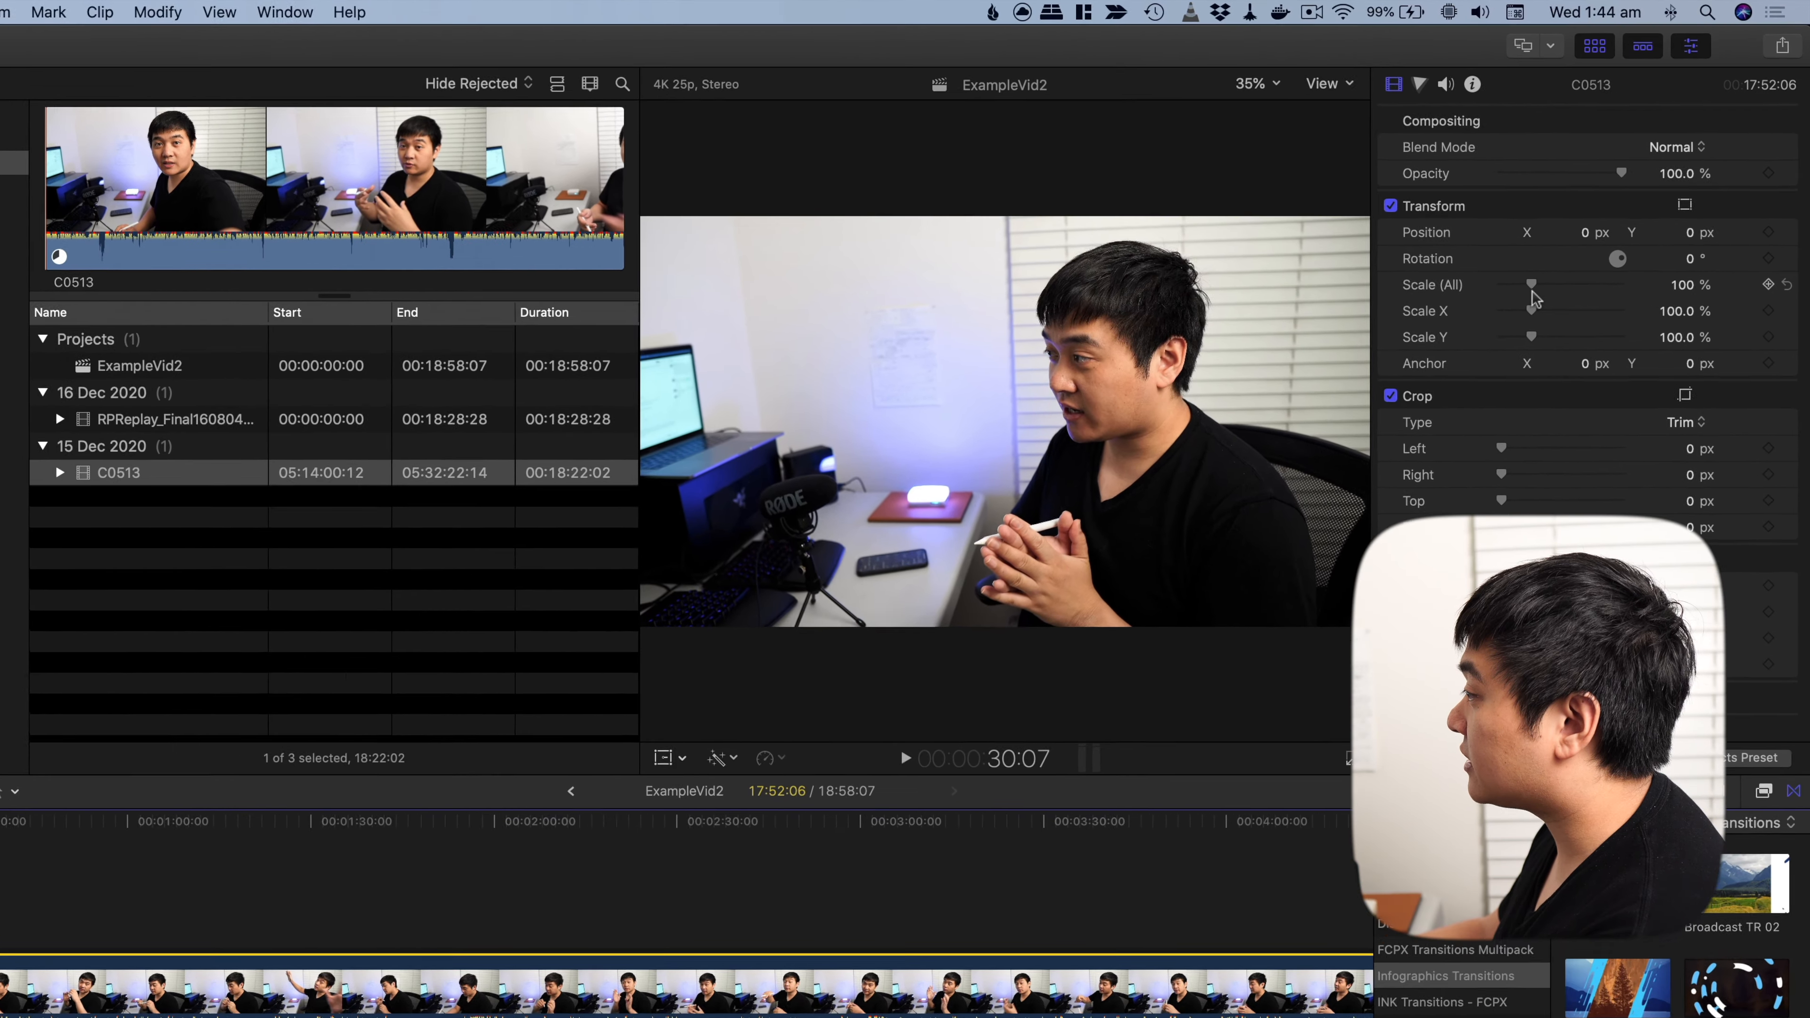
pyautogui.moveTo(1569, 245); pyautogui.dragTo(1566, 250)
pyautogui.moveTo(1503, 313); pyautogui.dragTo(1503, 313)
pyautogui.moveTo(1479, 490); pyautogui.dragTo(1573, 509)
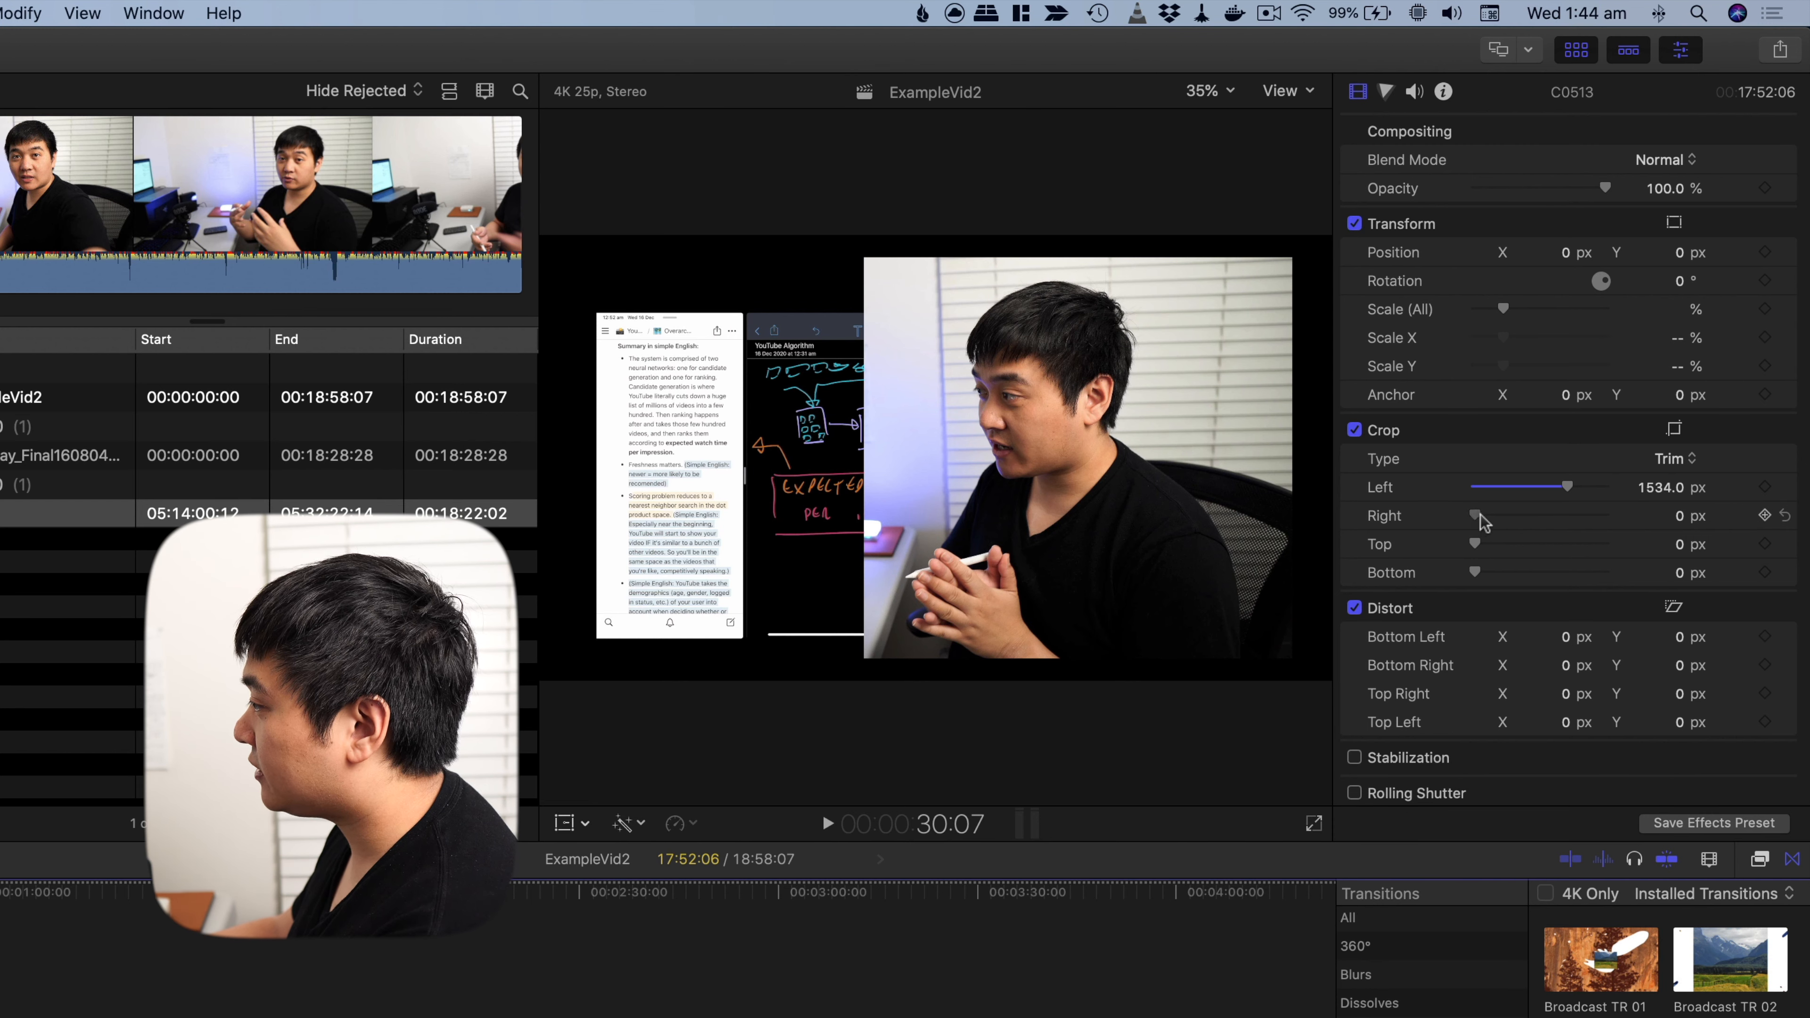
pyautogui.moveTo(1476, 517); pyautogui.dragTo(1496, 519)
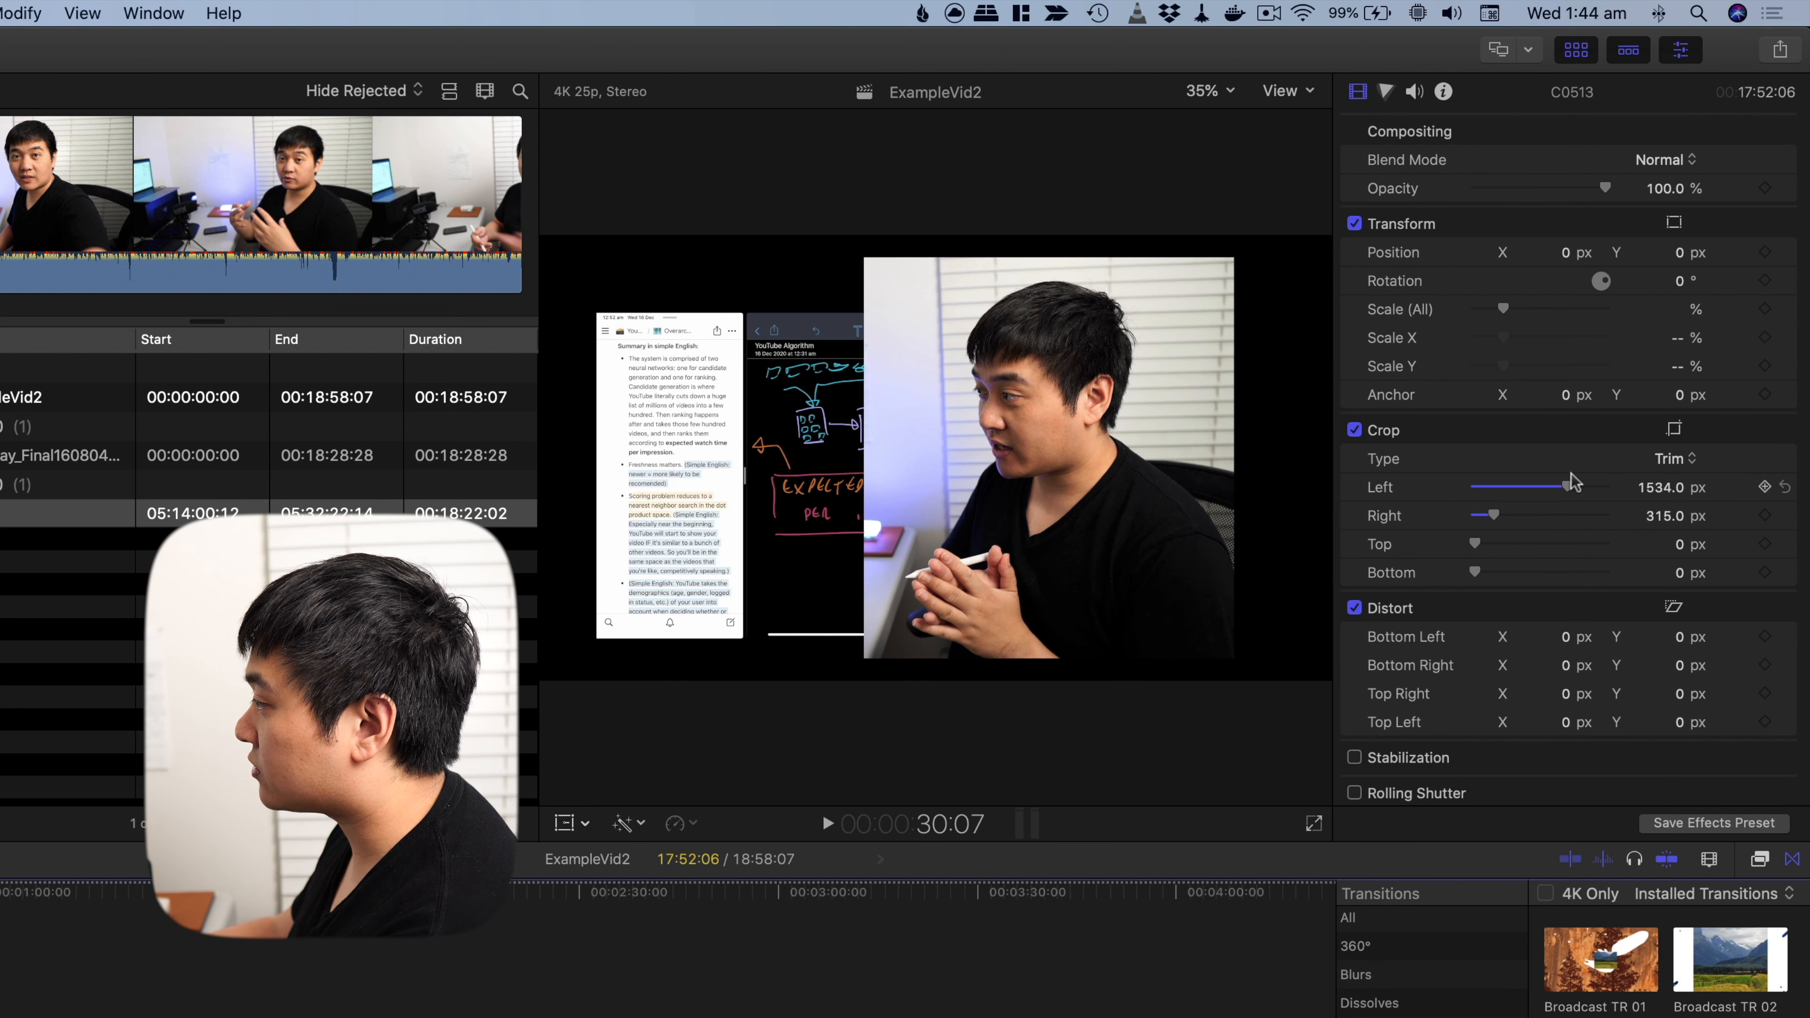
pyautogui.moveTo(1504, 313); pyautogui.dragTo(1495, 324)
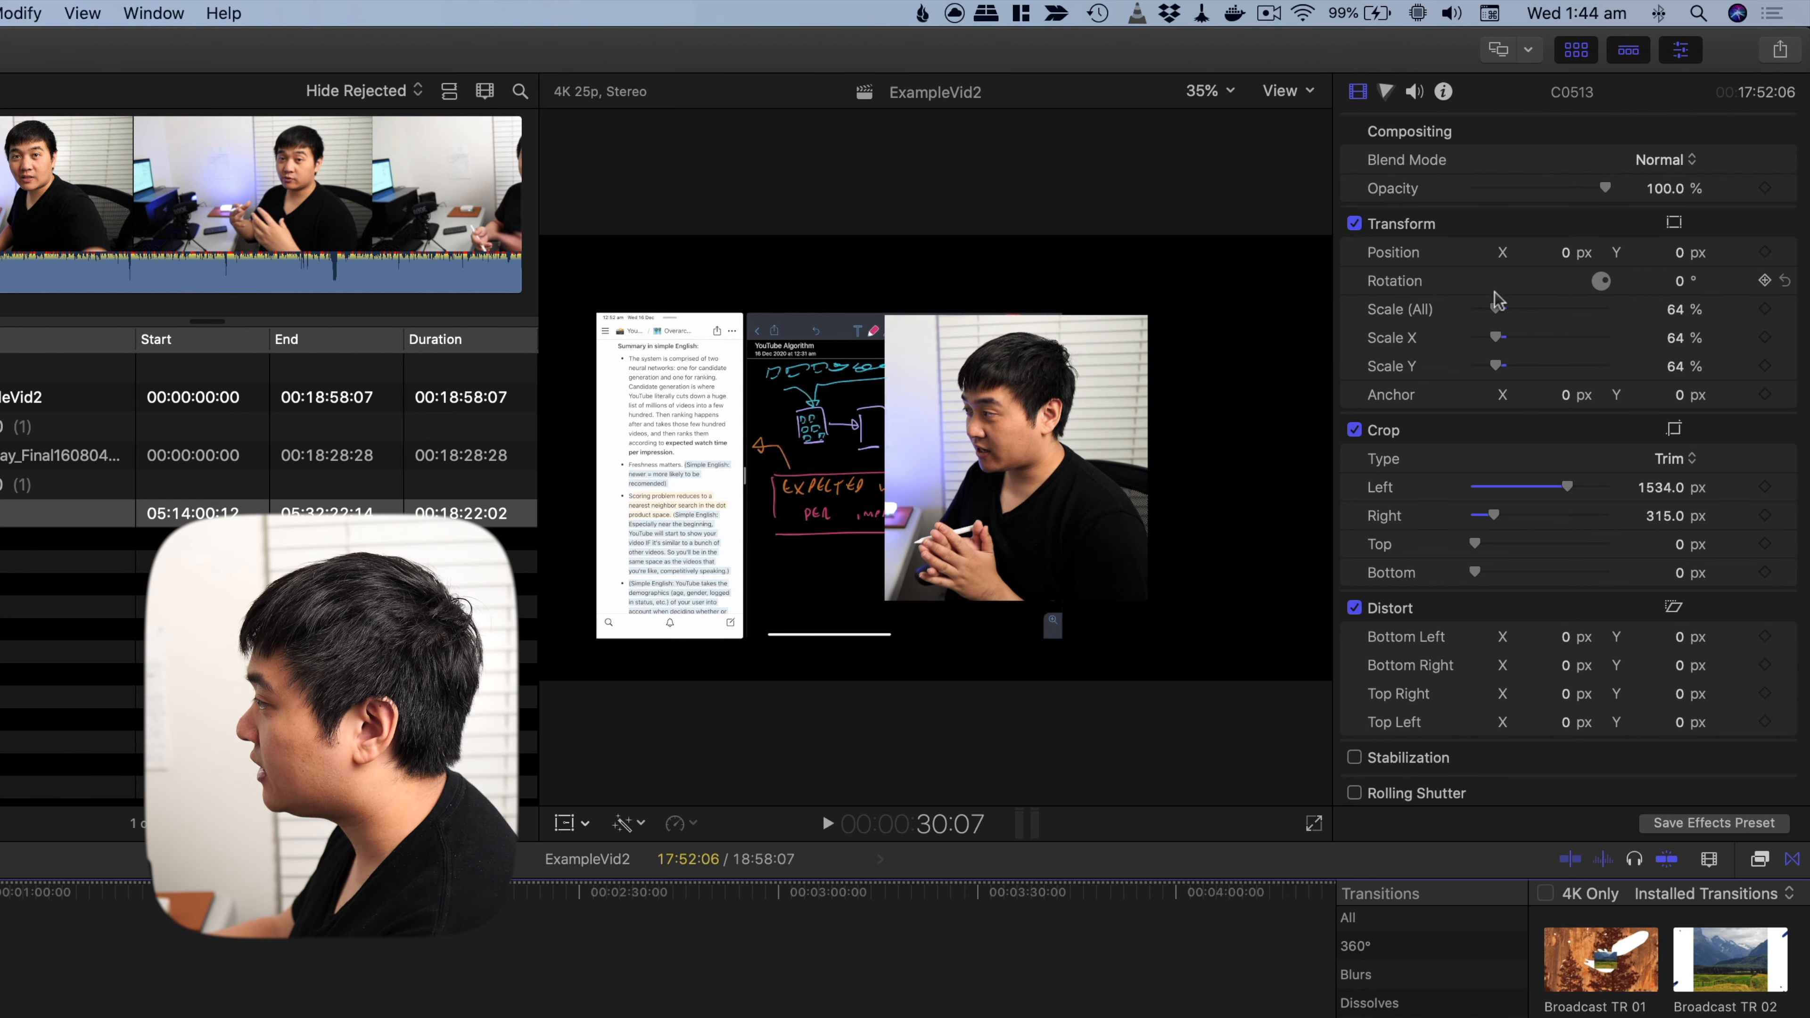
pyautogui.moveTo(1564, 258); pyautogui.dragTo(1641, 334)
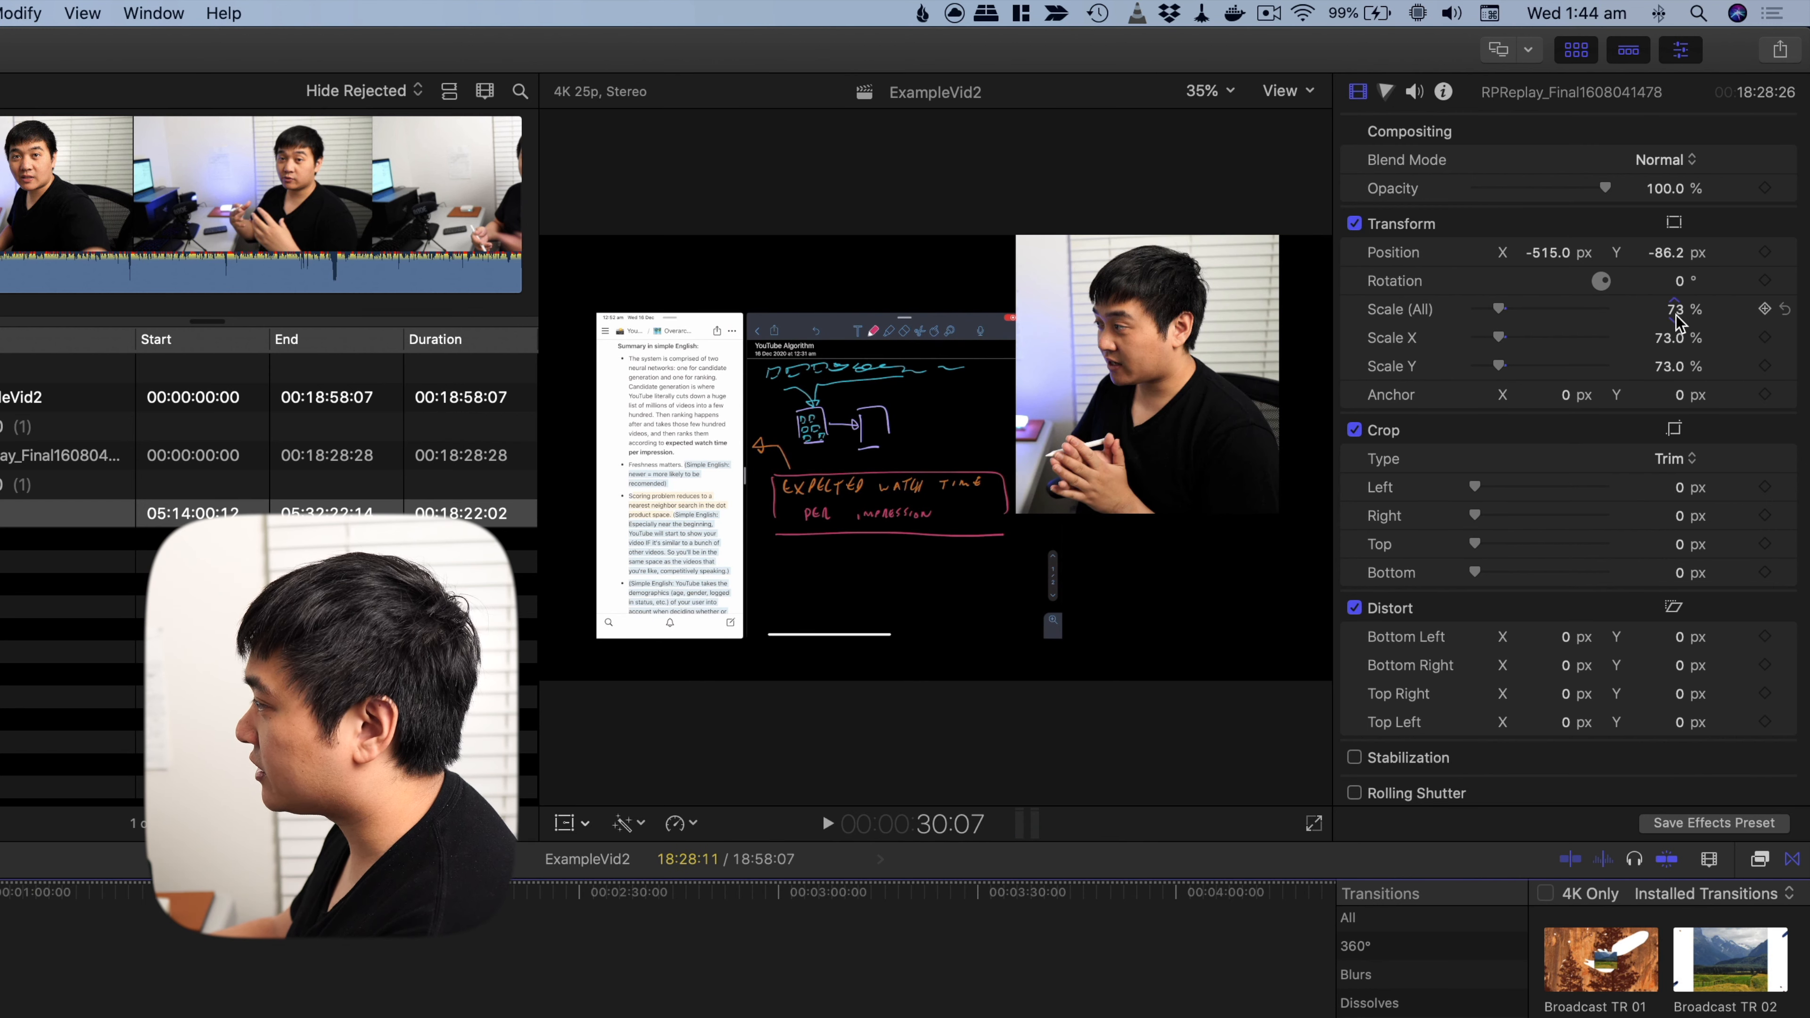
# Step: Set the screen recording's scale to 100% and centre it at position X 0, Y 0
pyautogui.press('Return')
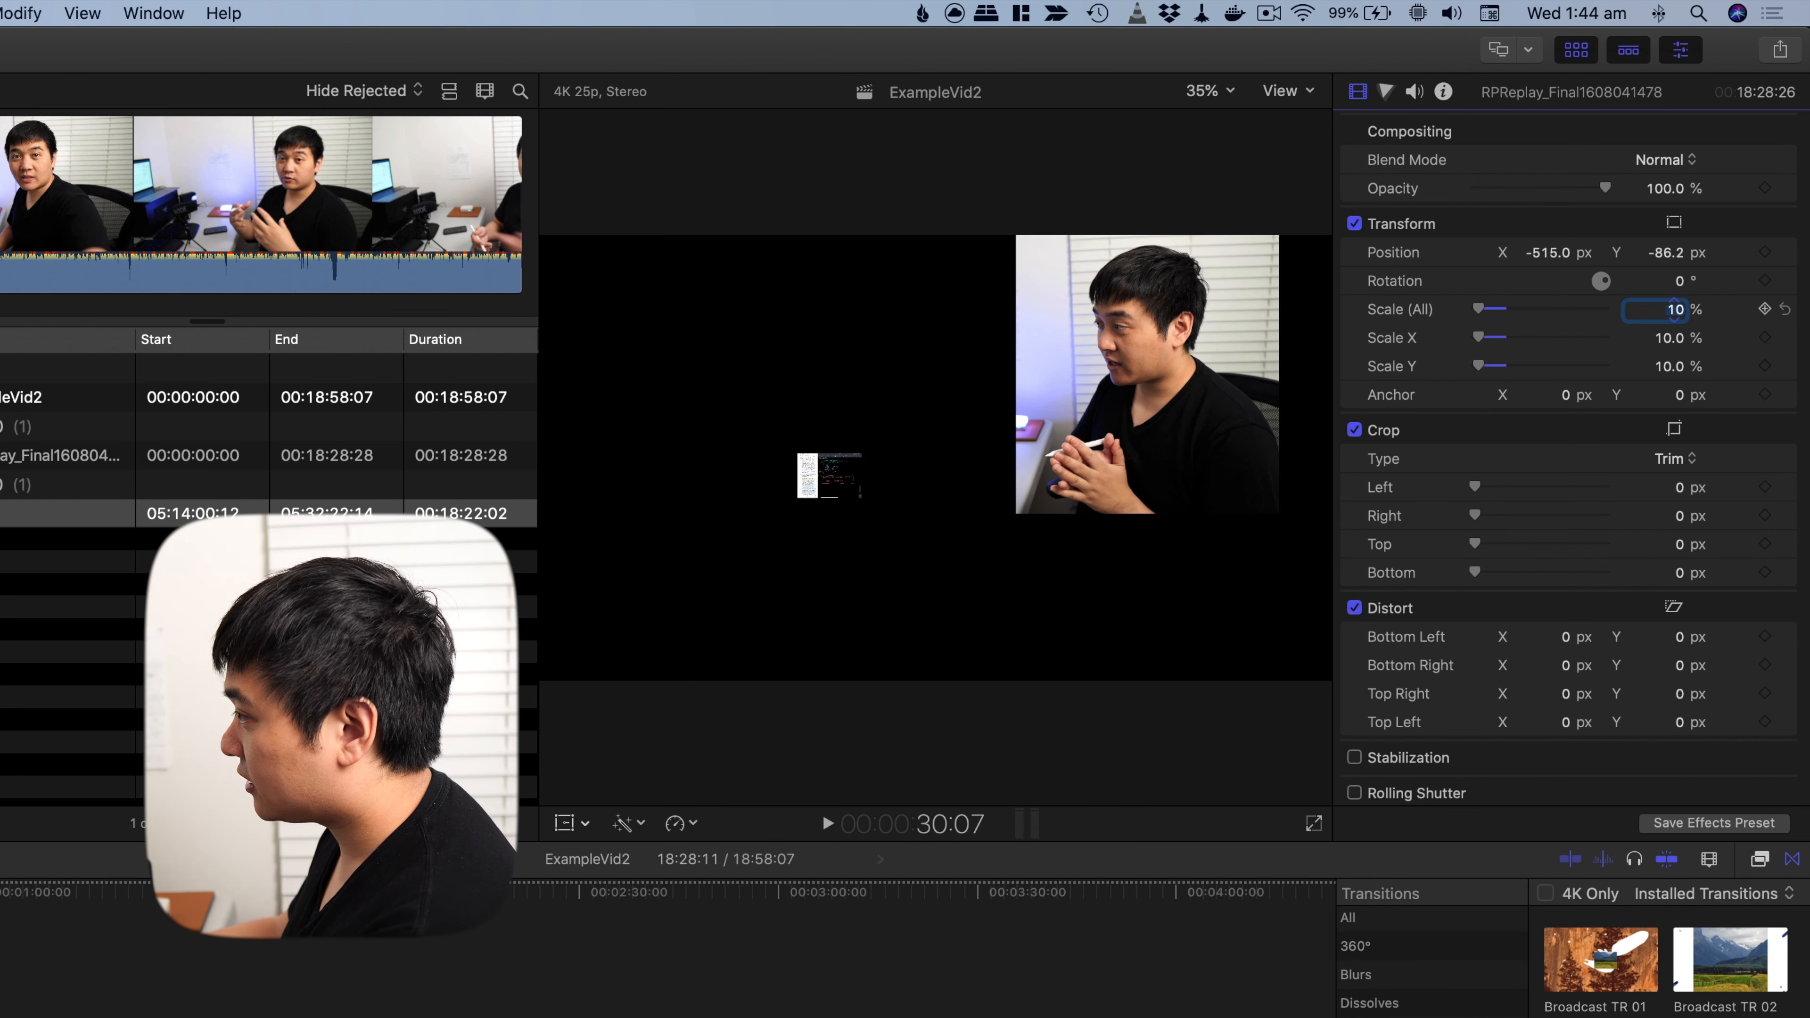
pyautogui.write('1')
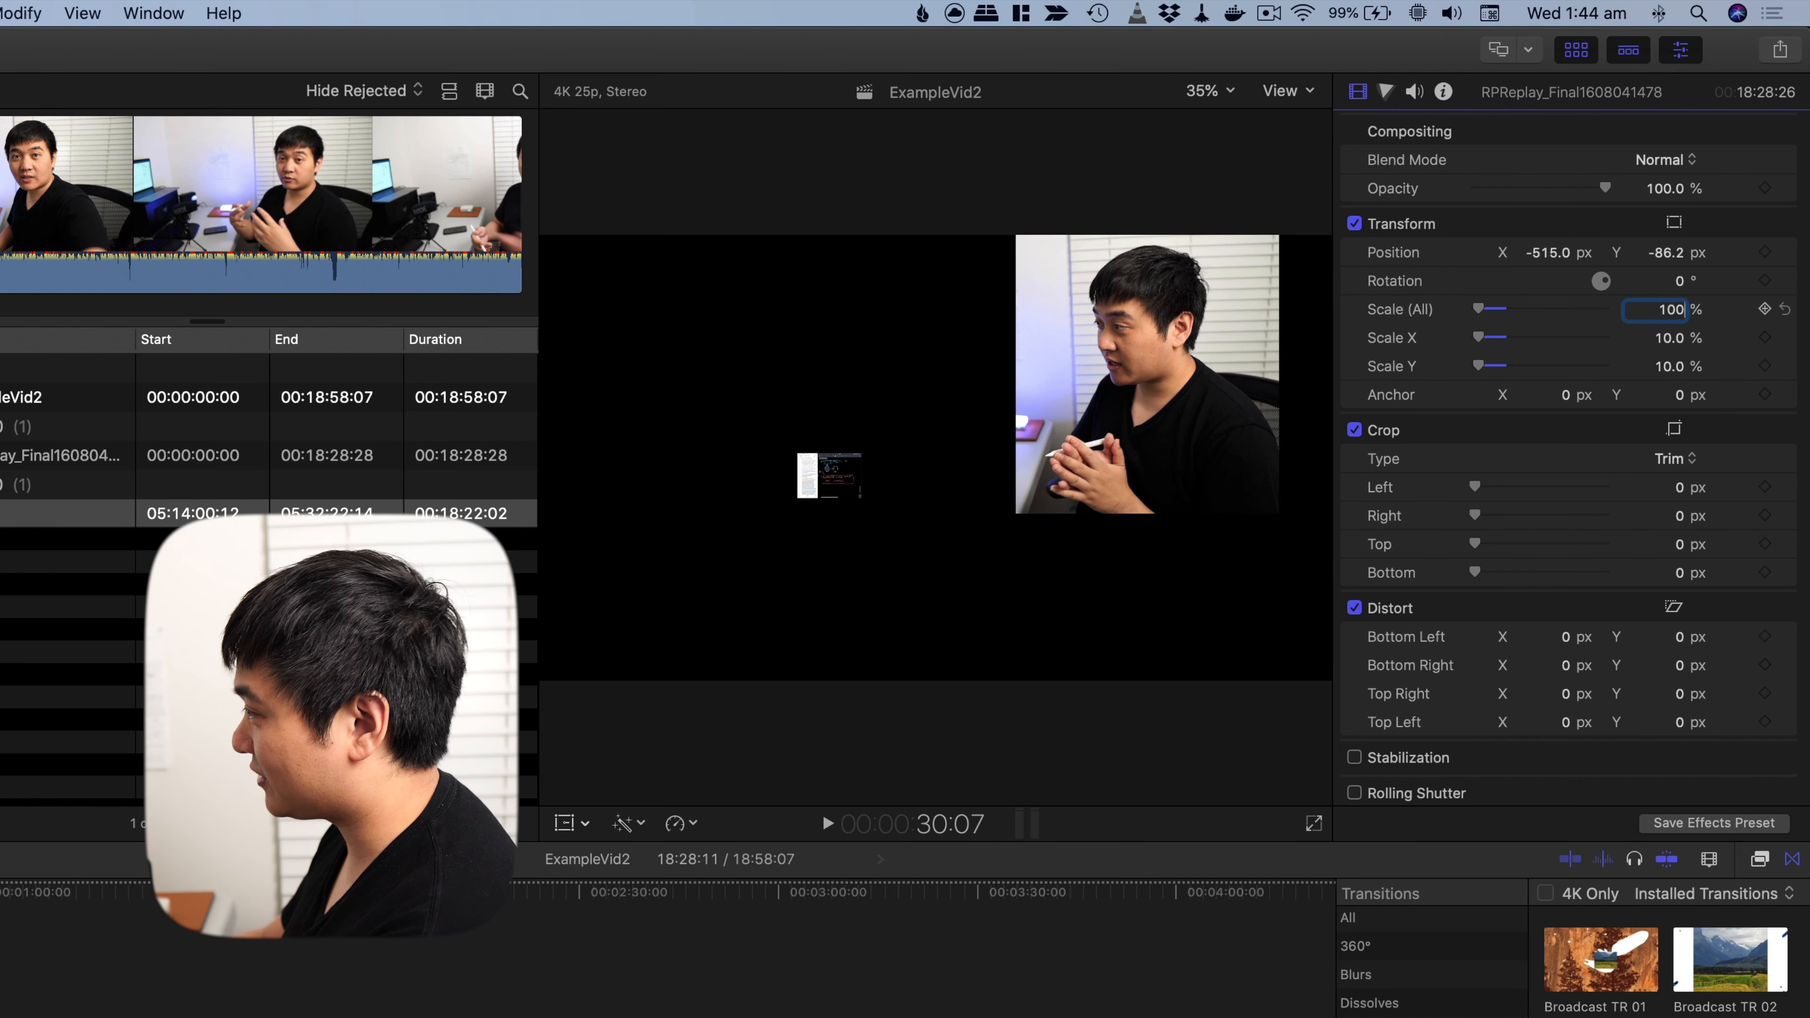
pyautogui.press('Return')
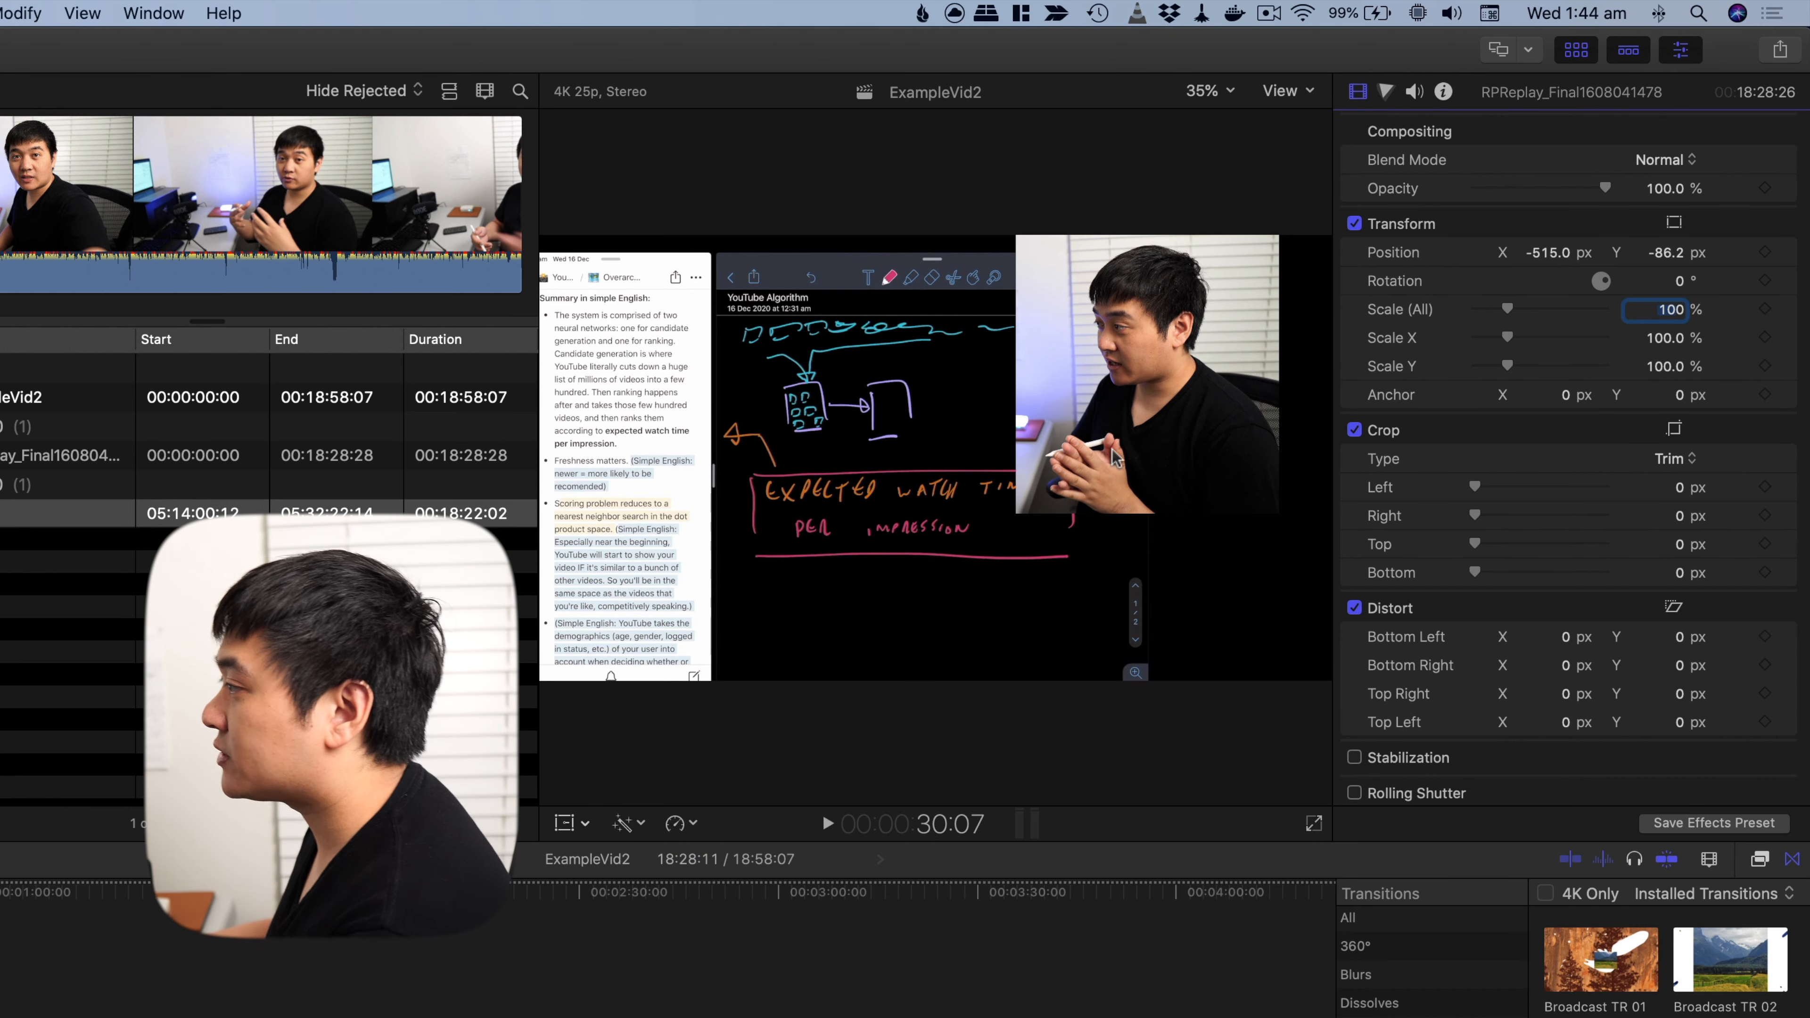
pyautogui.click(986, 557)
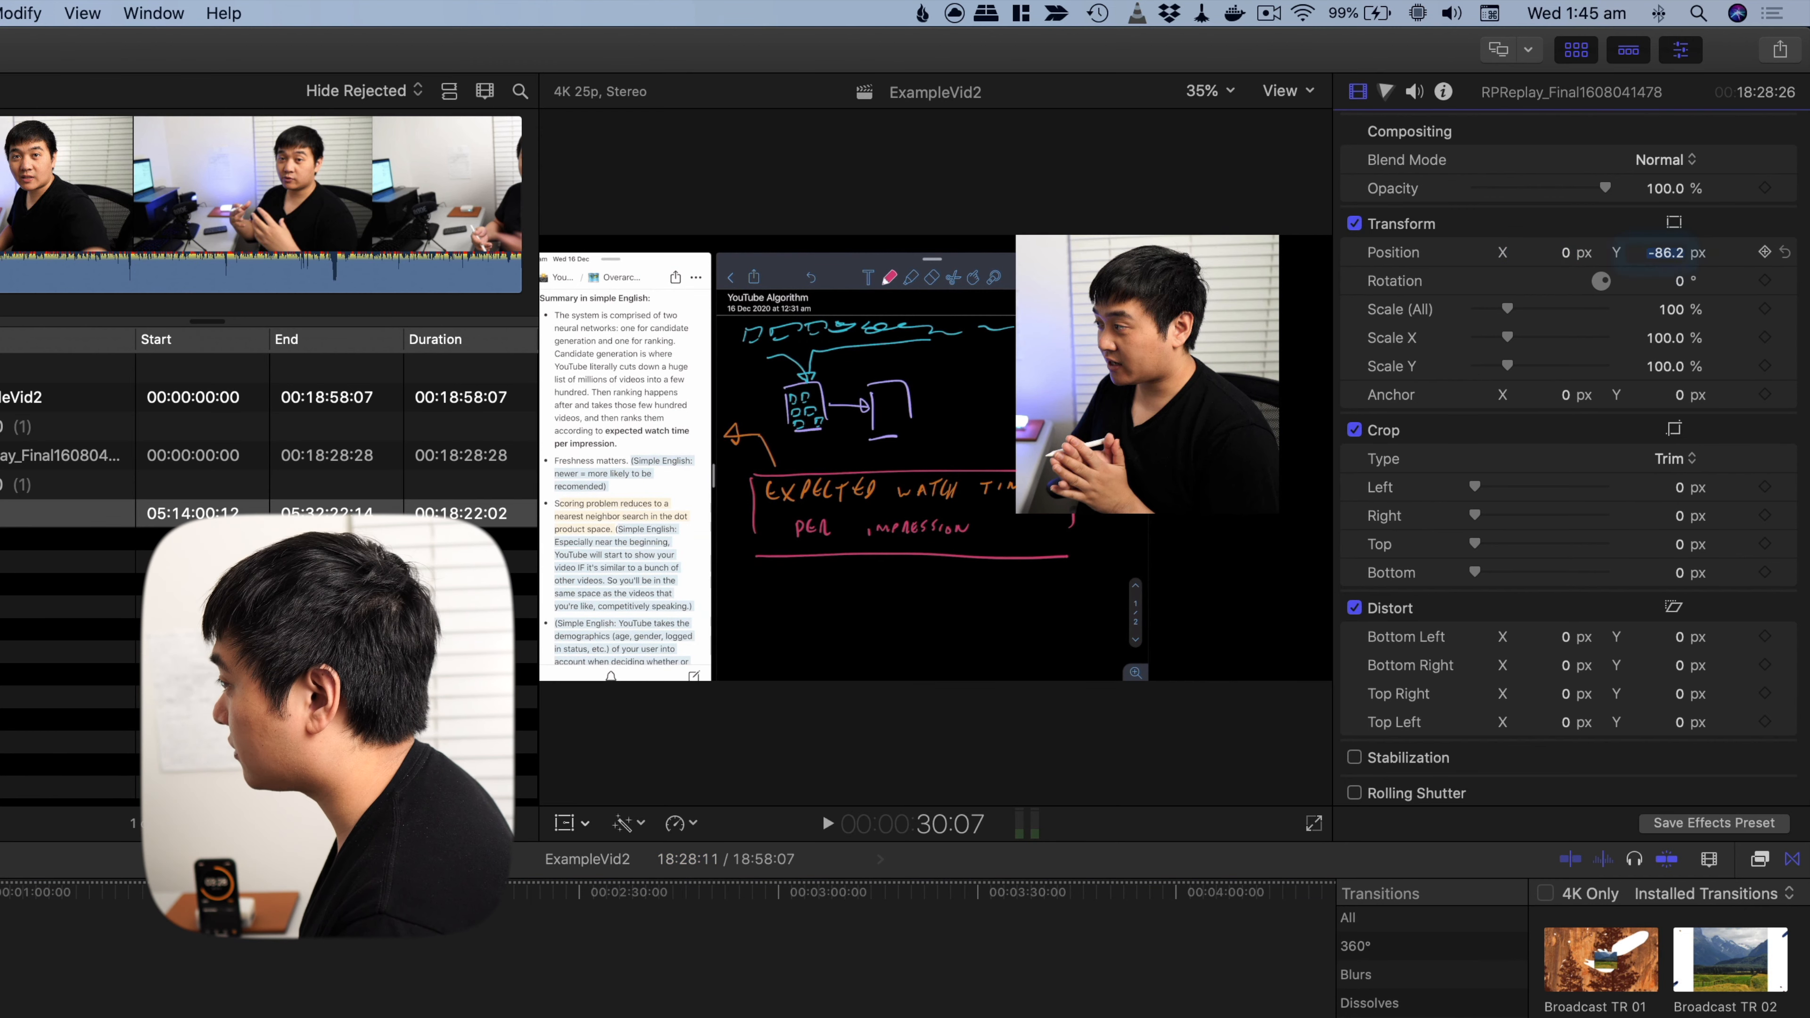
pyautogui.write('0')
pyautogui.press('Tab')
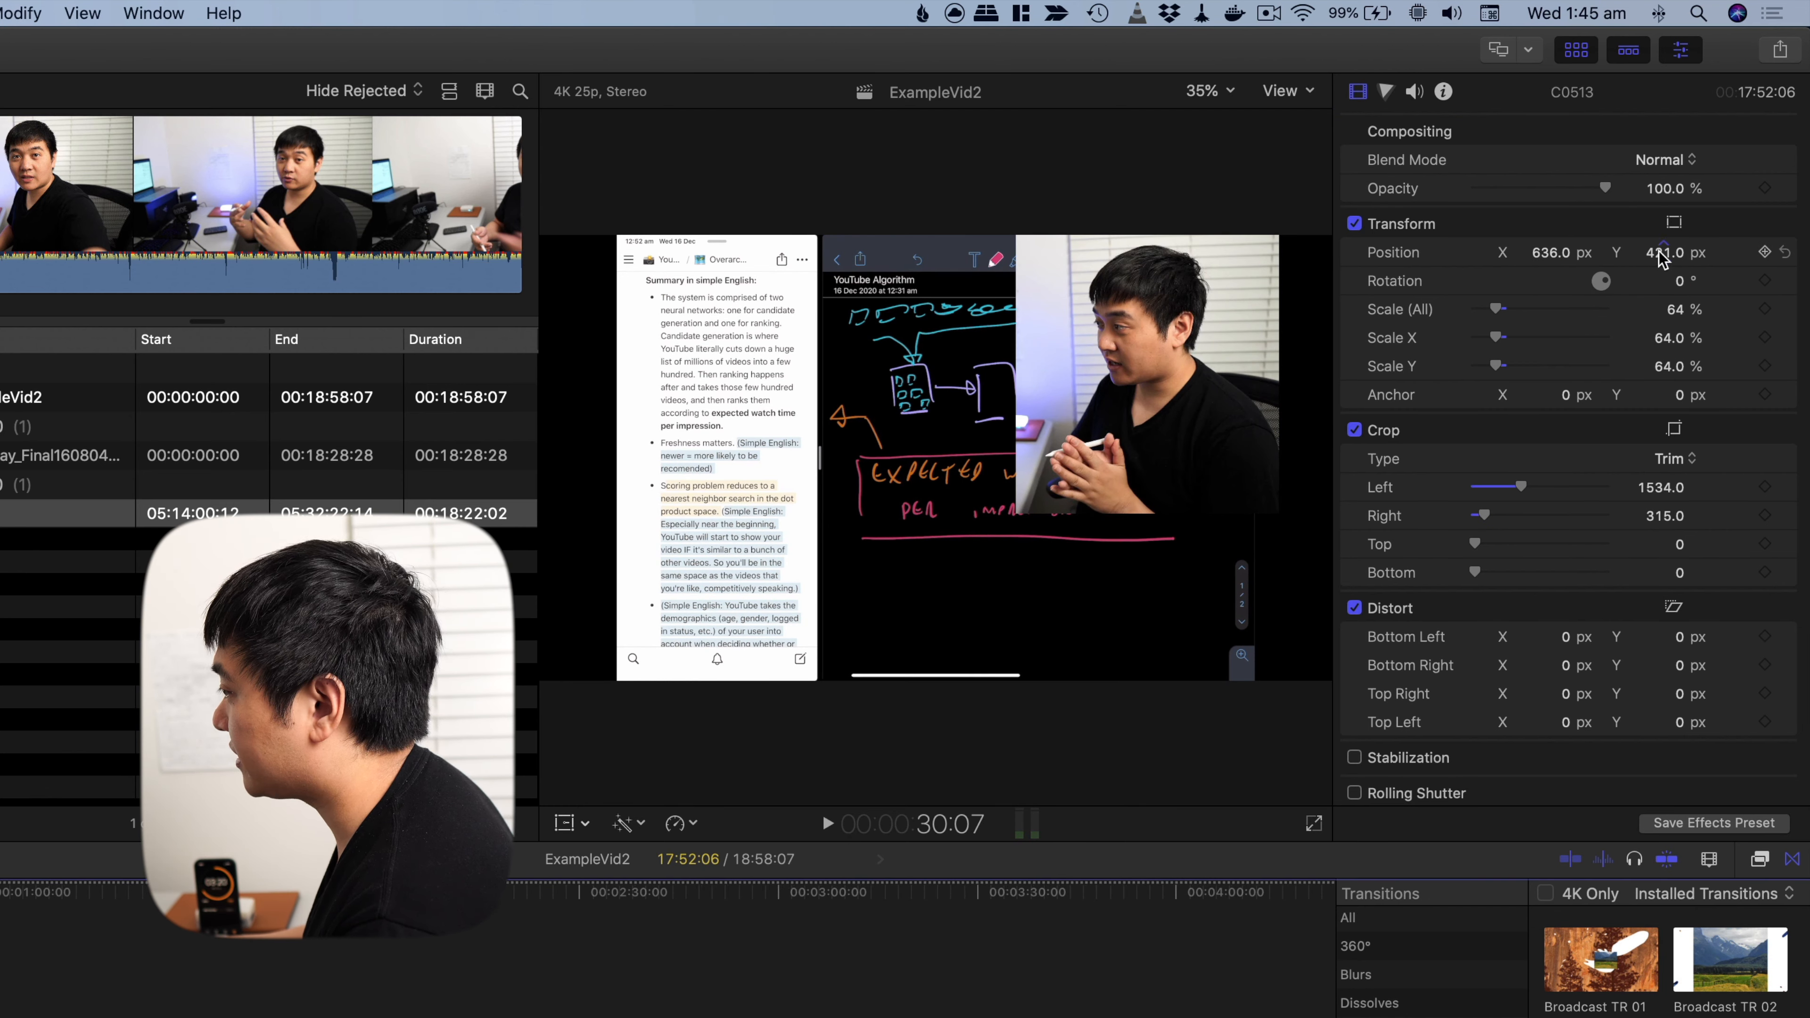
# Step: Scale the cropped C0513 piece to 38%, place it at X 755 px, Y 598.1 px over the recording, and preview the result
pyautogui.moveTo(1660, 257); pyautogui.dragTo(1662, 258)
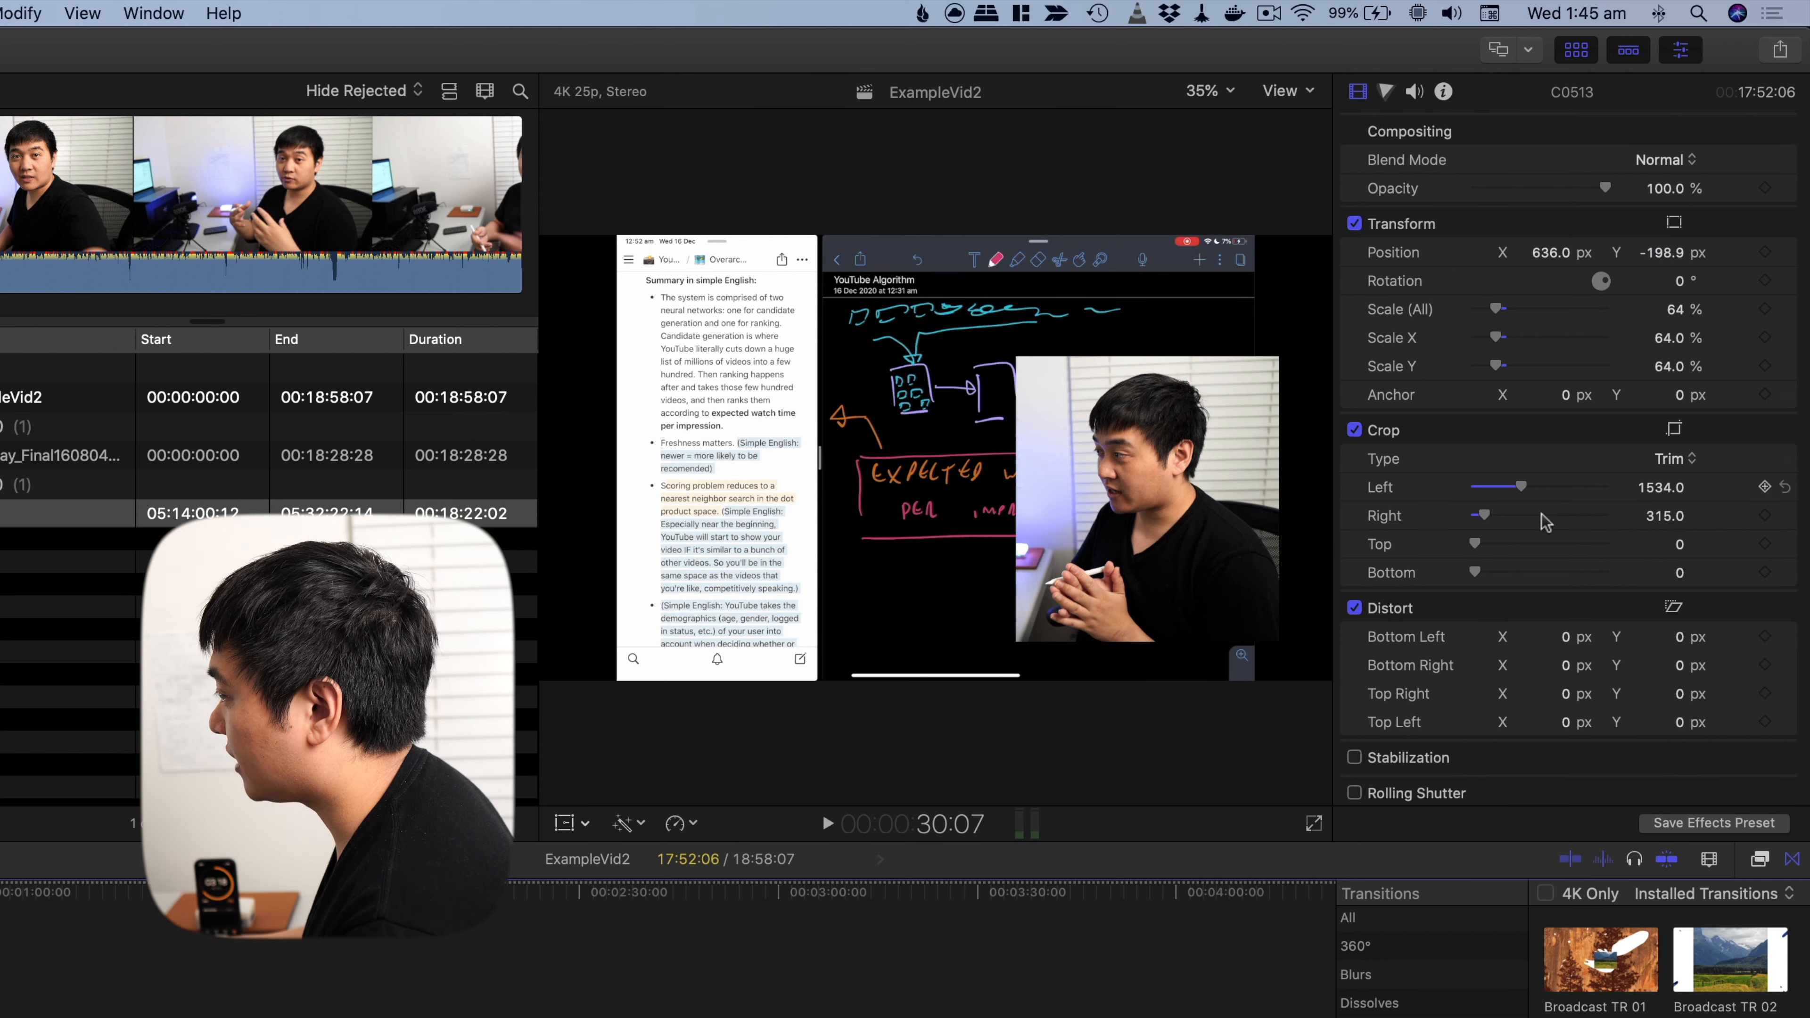
pyautogui.moveTo(1500, 318); pyautogui.dragTo(1496, 320)
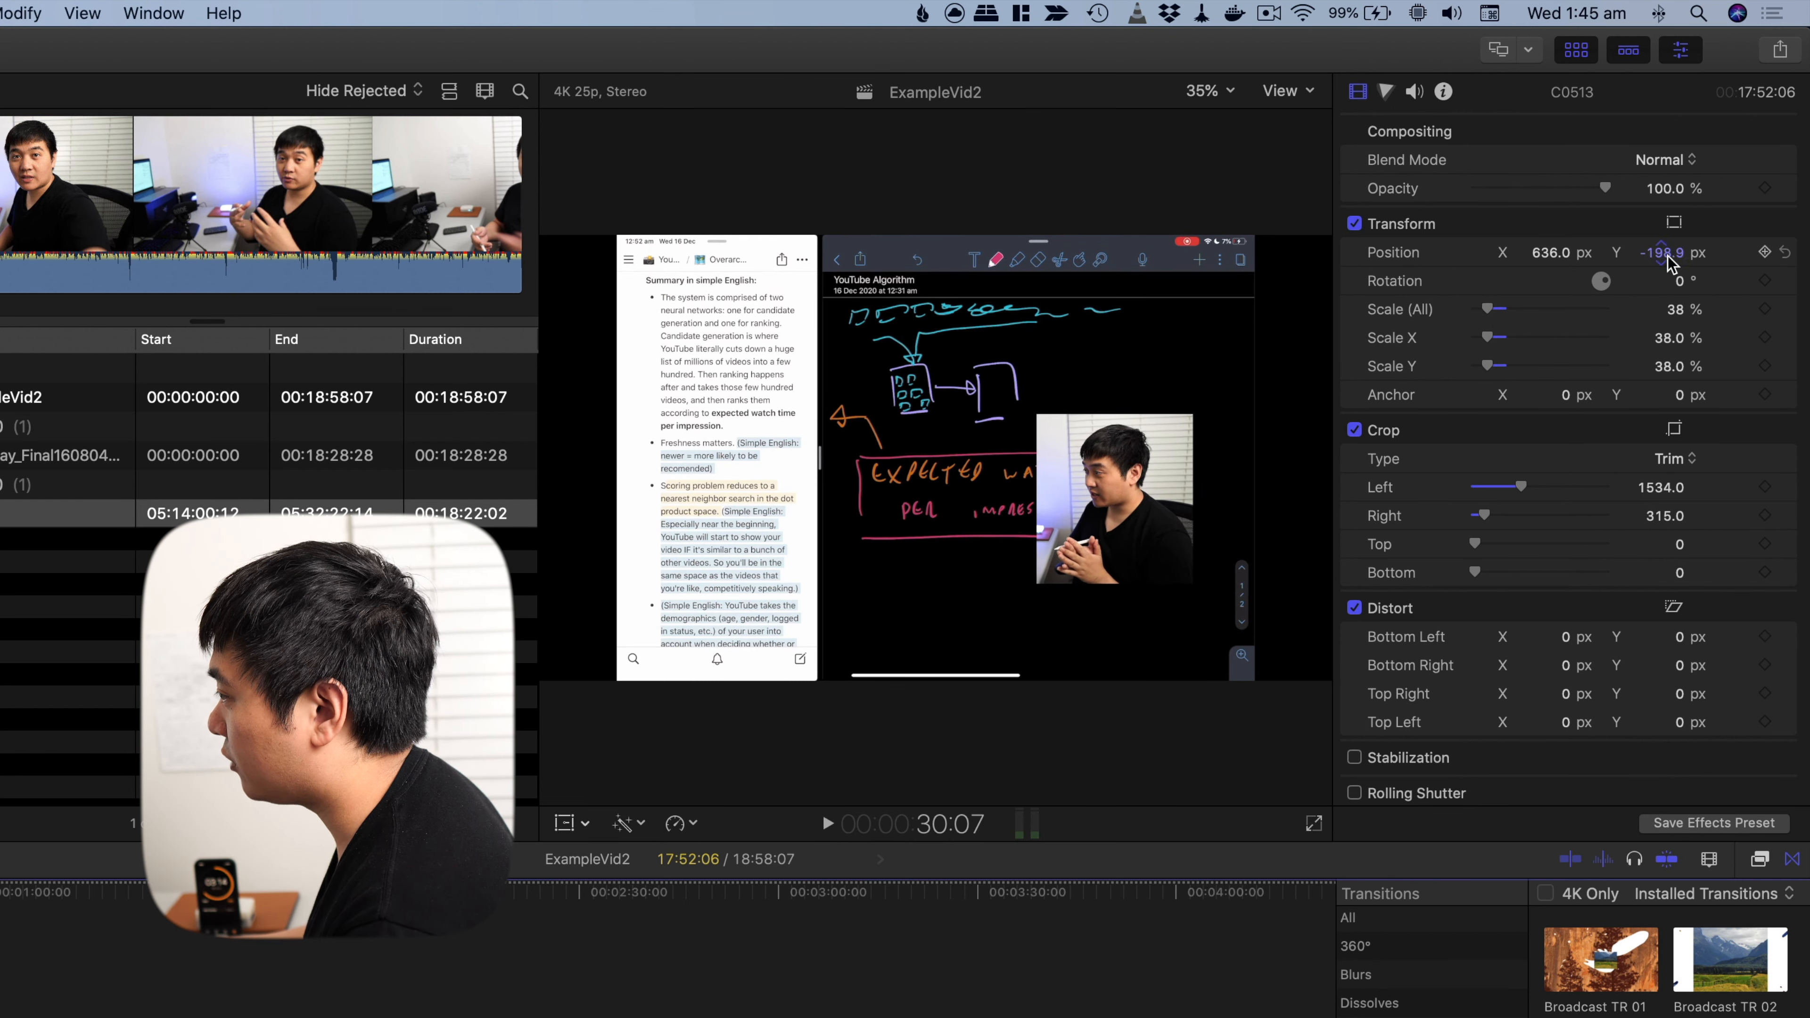
pyautogui.moveTo(1667, 256); pyautogui.dragTo(1578, 257)
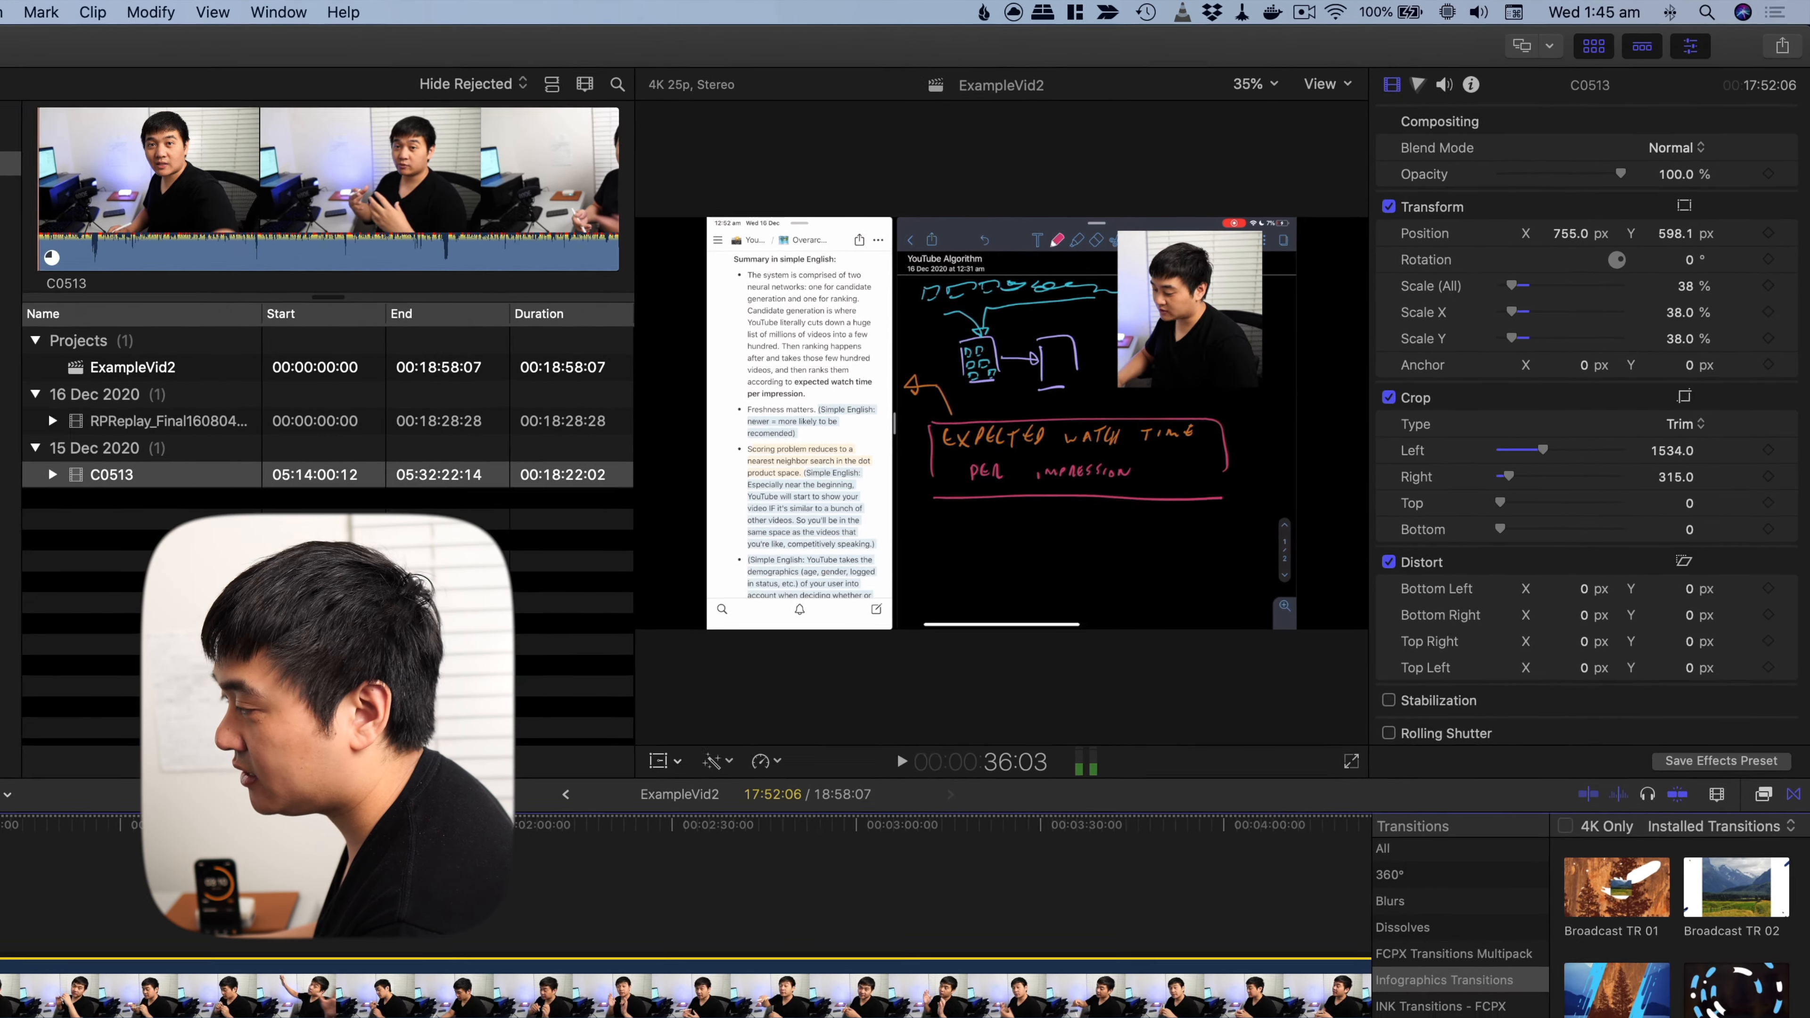
pyautogui.press('space')
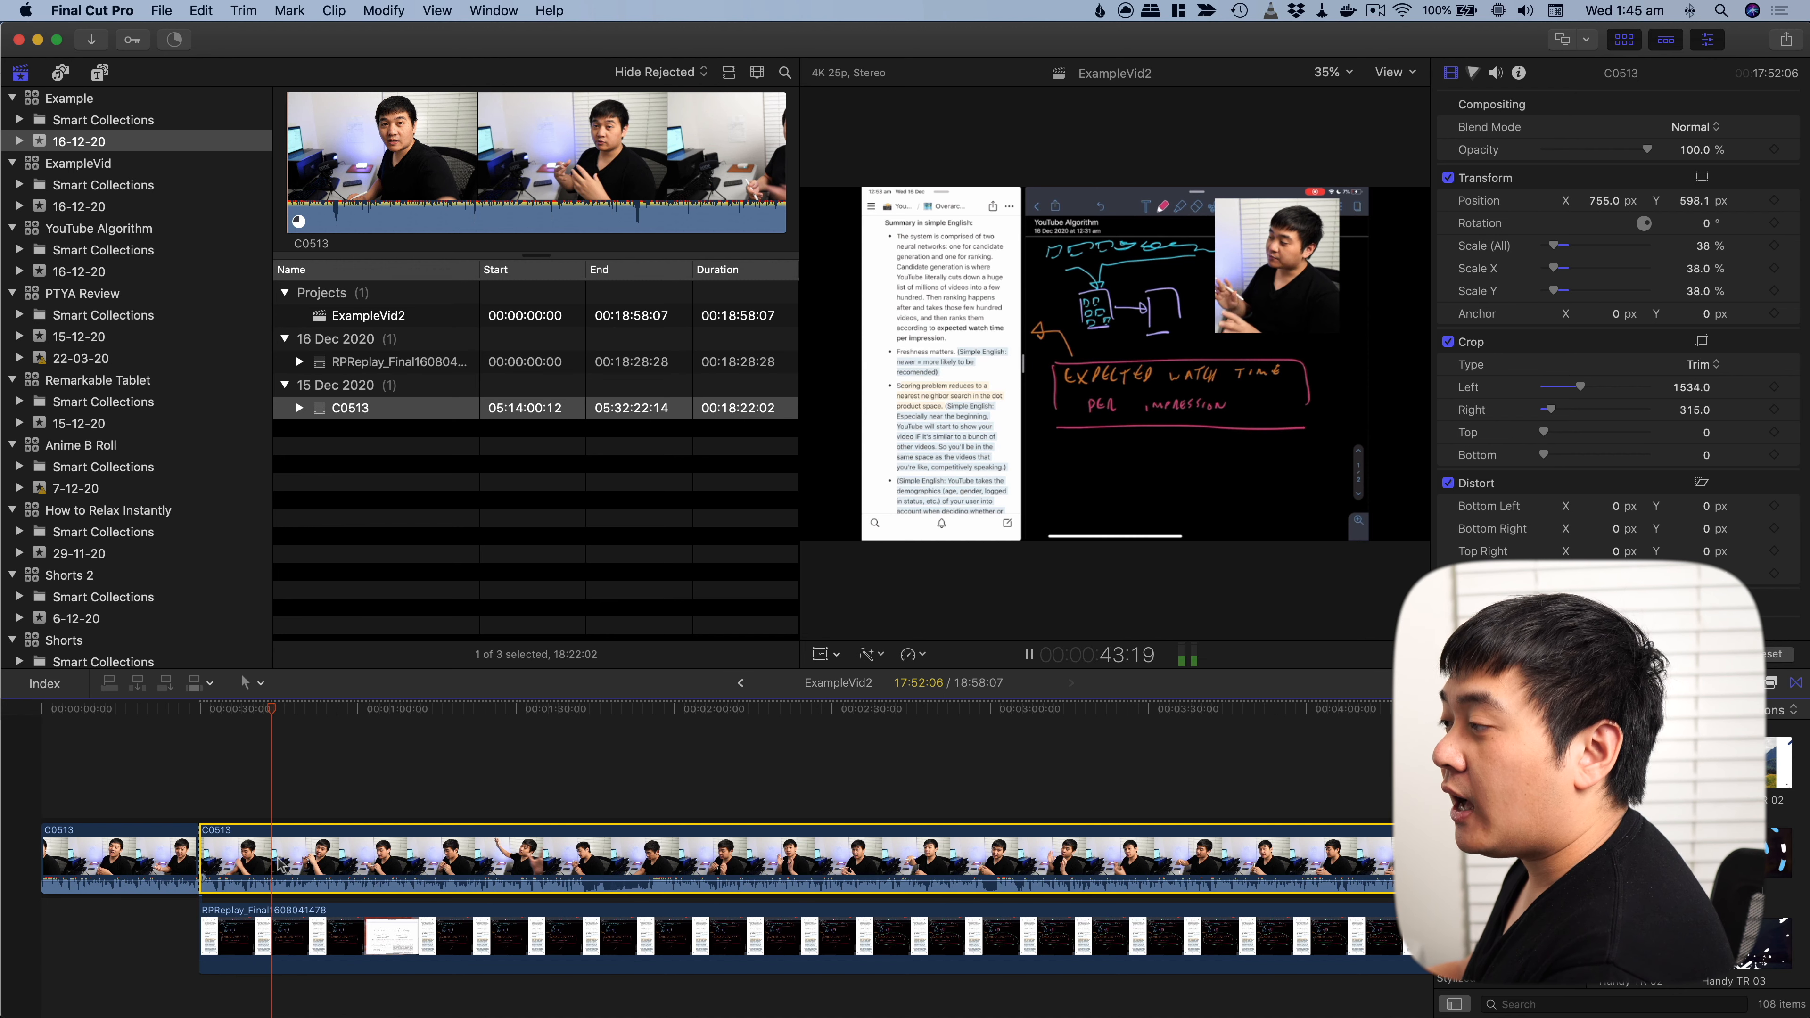
pyautogui.press('space')
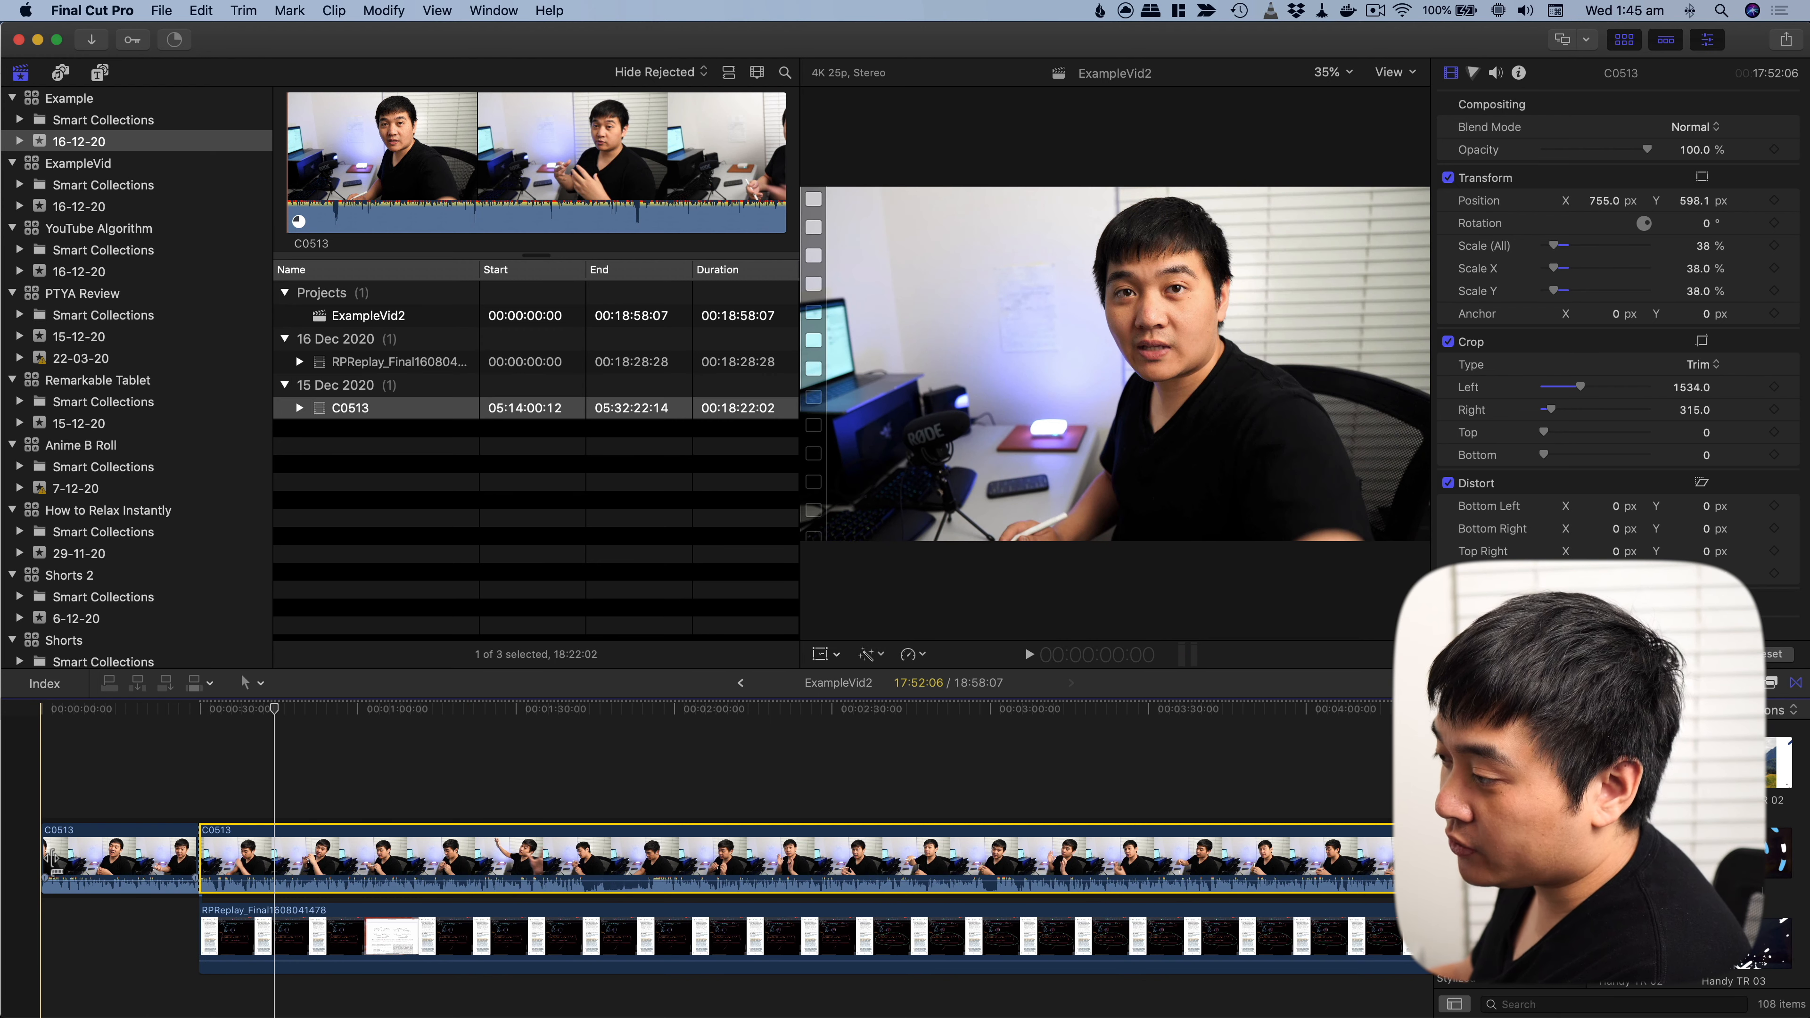
# Step: Play back the opening seconds of the ExampleVid2 timeline
pyautogui.press('space')
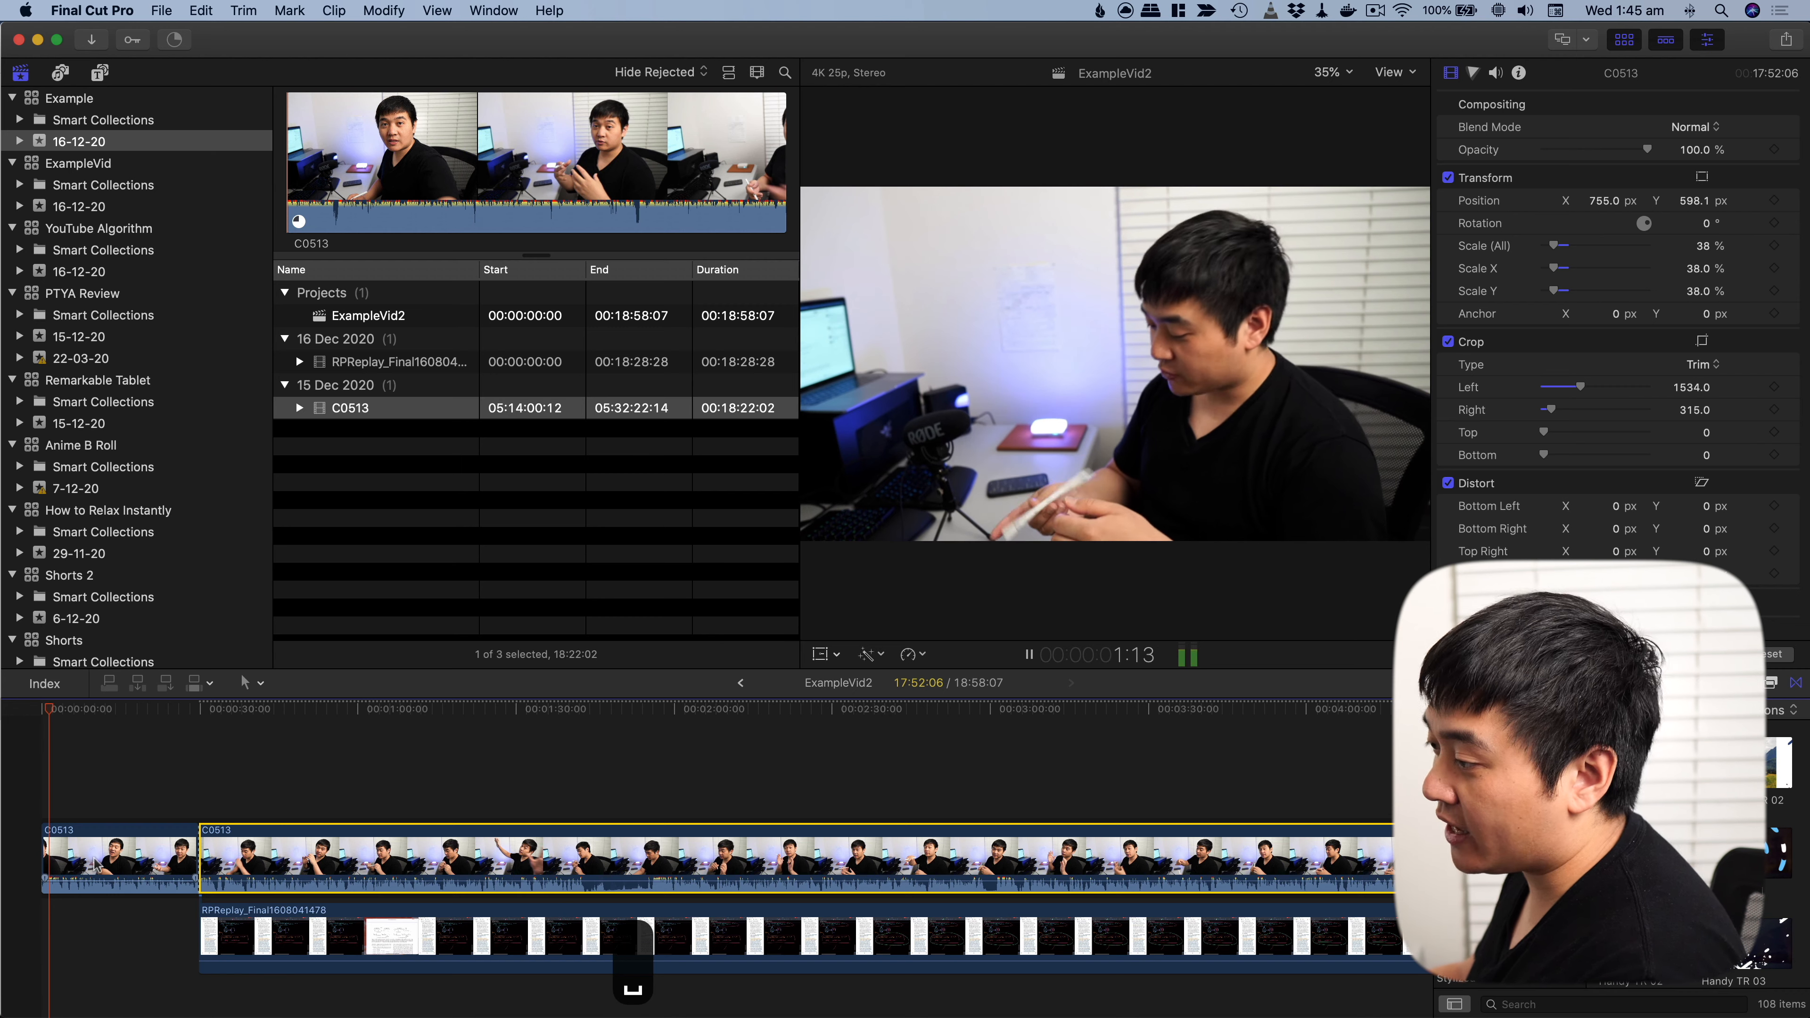
pyautogui.scroll(10, 96, 865)
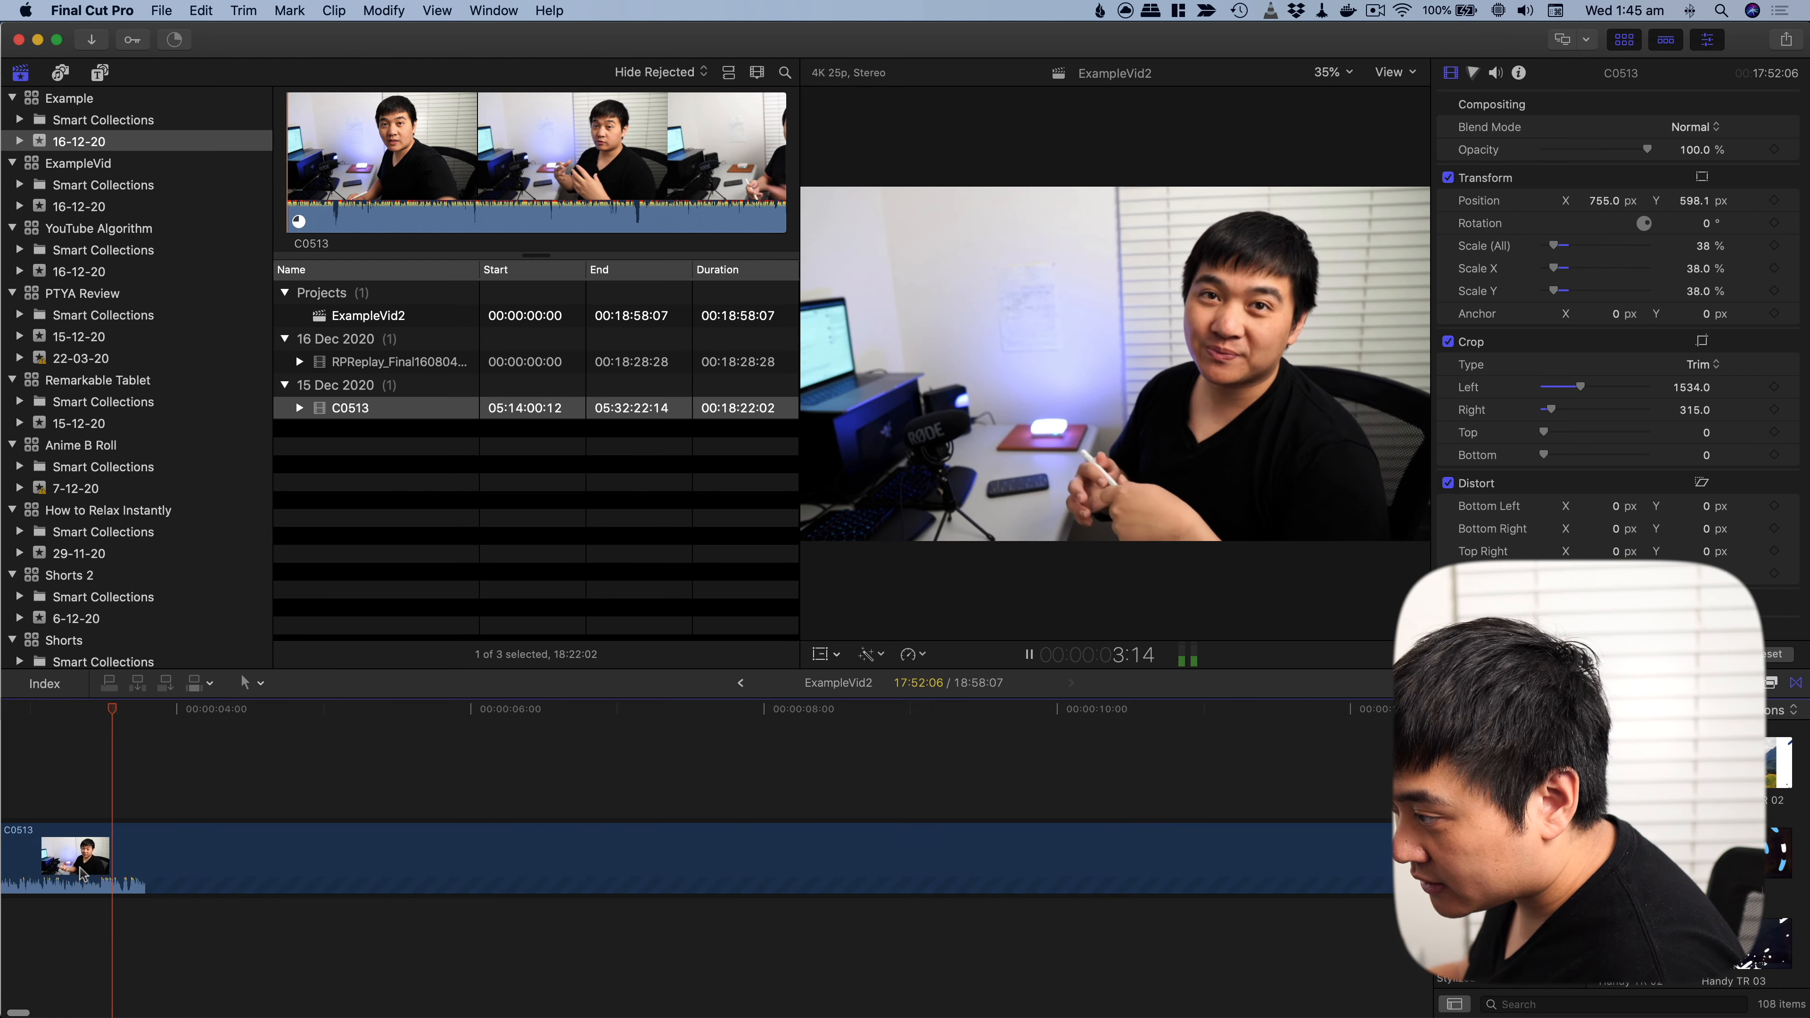
pyautogui.press('space')
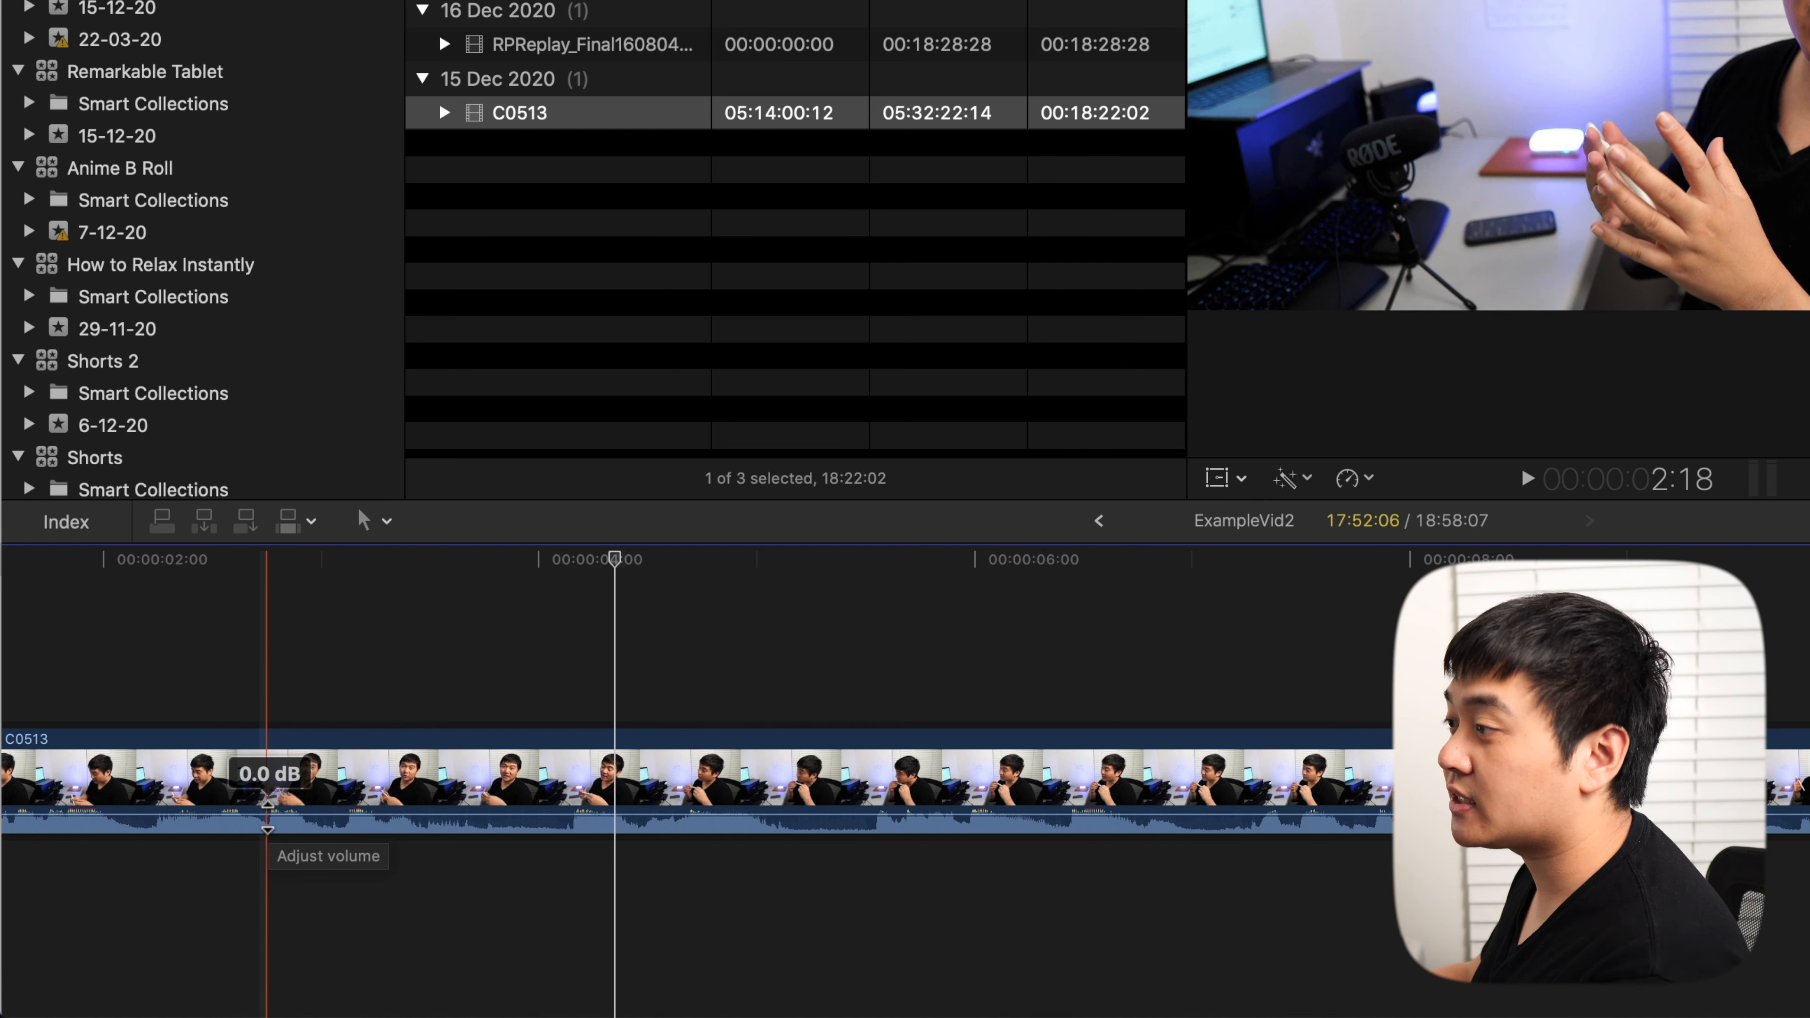
# Step: Open the Two Methods for Relaxing Instantly project from the How to Relax Instantly library and copy its first C0075 clip
pyautogui.scroll(-2, 149, 343)
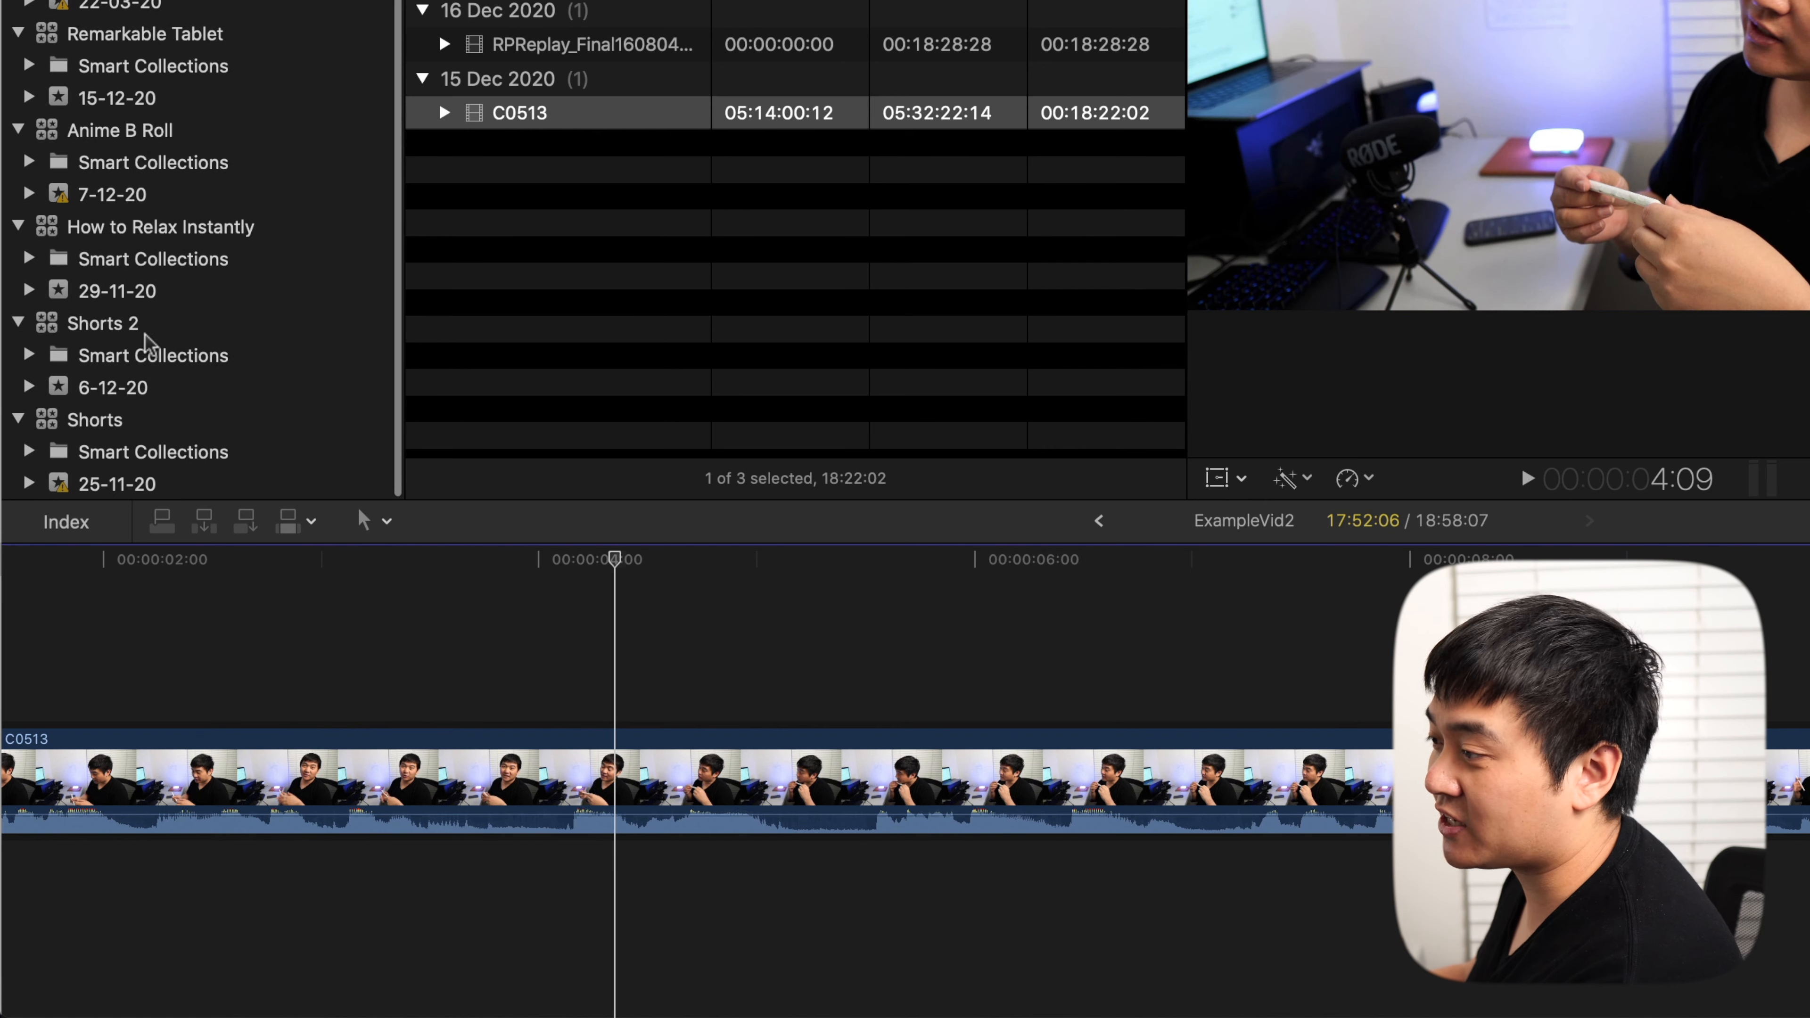
pyautogui.click(139, 230)
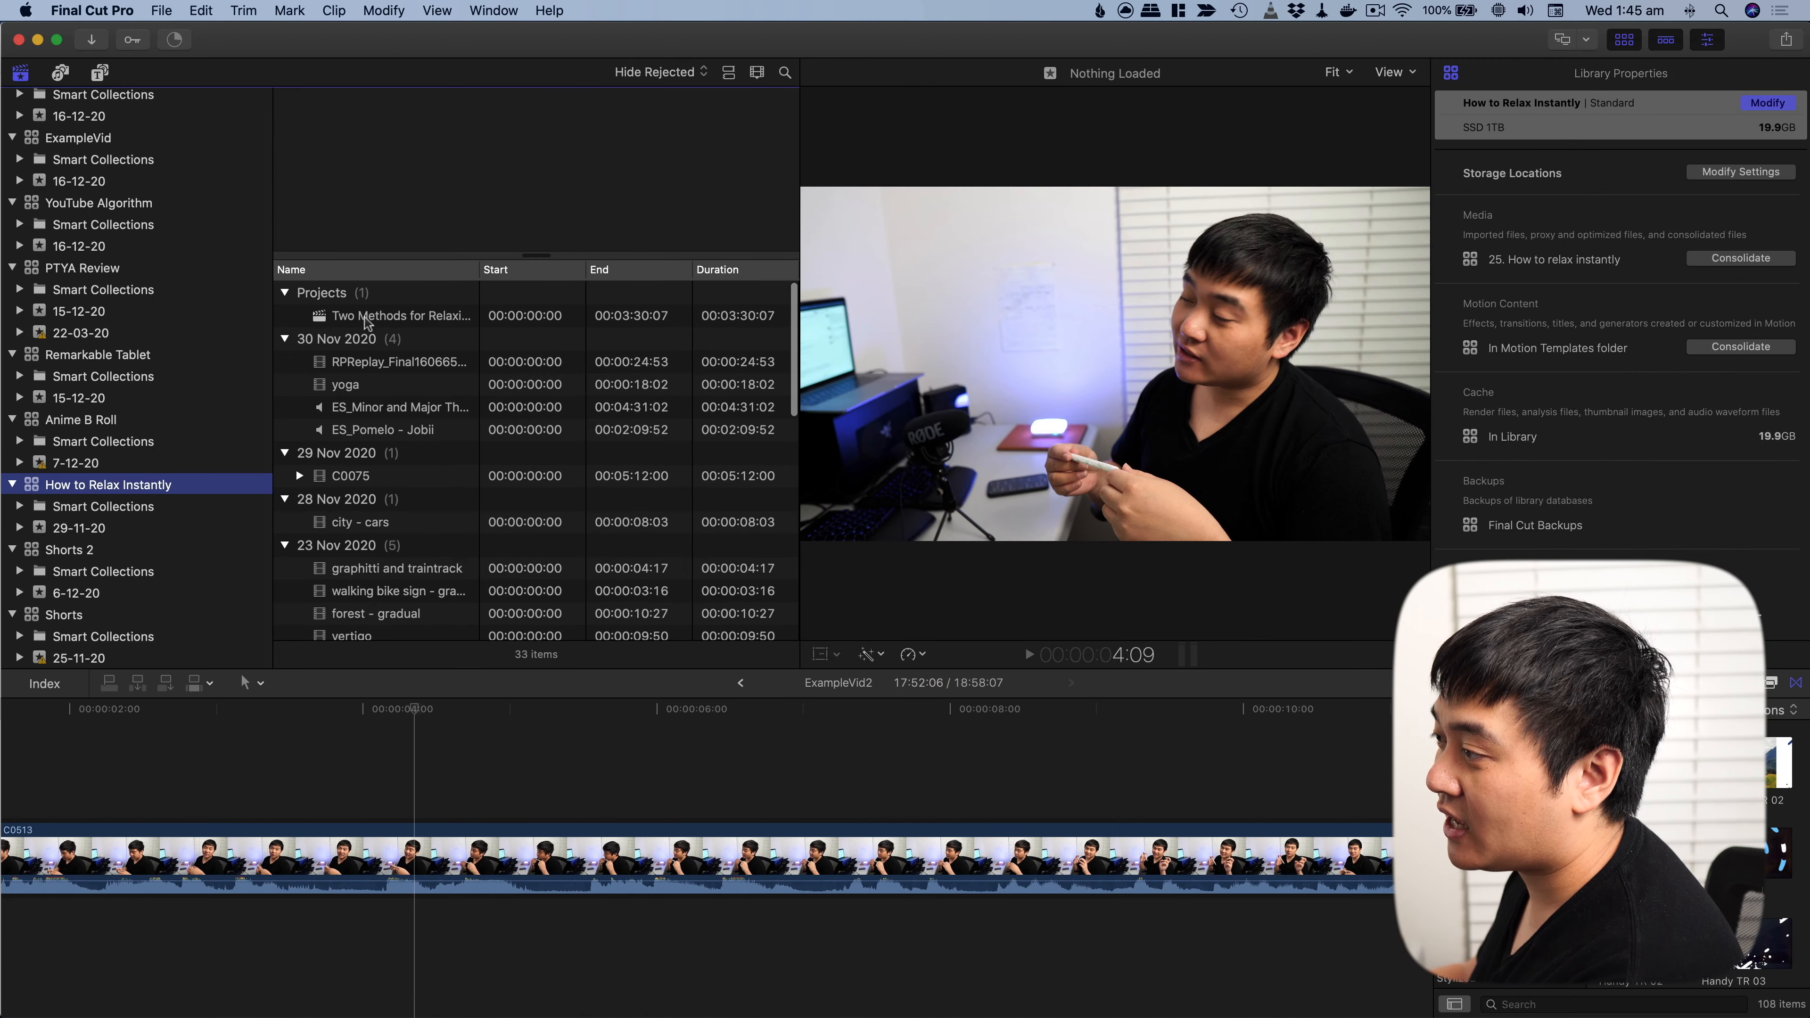
pyautogui.doubleClick(365, 316)
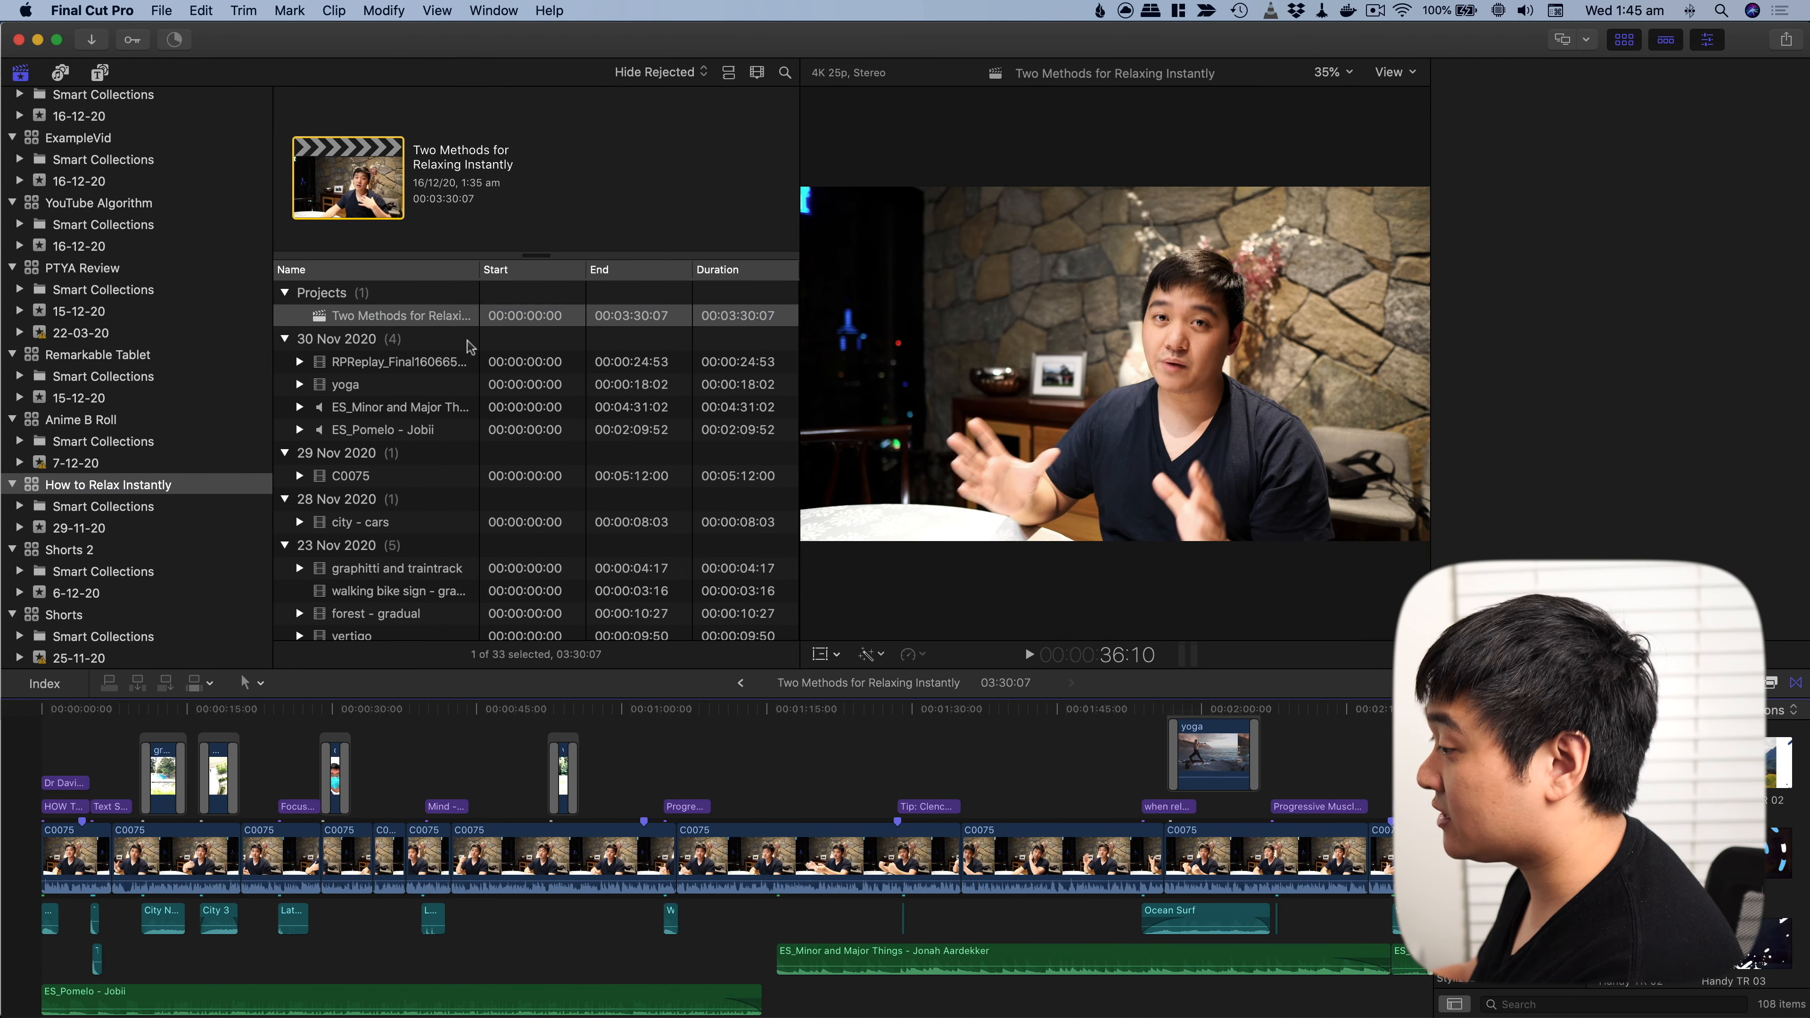
pyautogui.click(71, 861)
pyautogui.press('super+c')
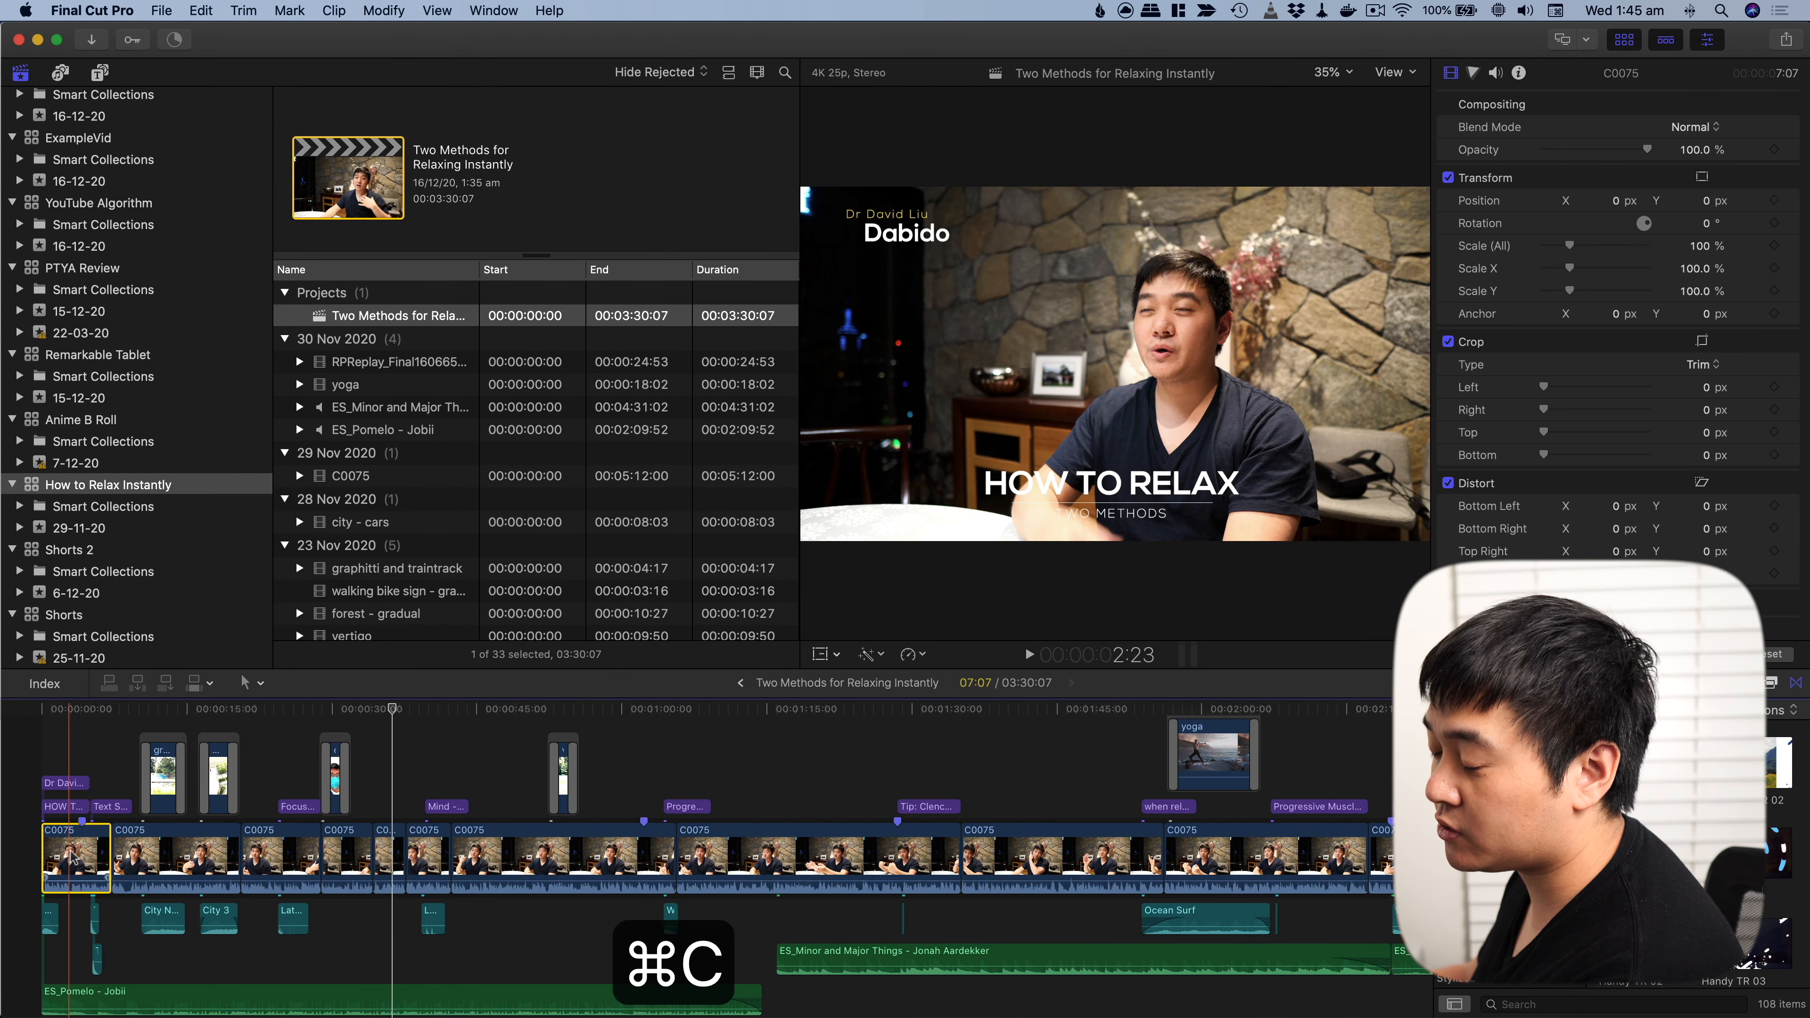
pyautogui.press('super+c')
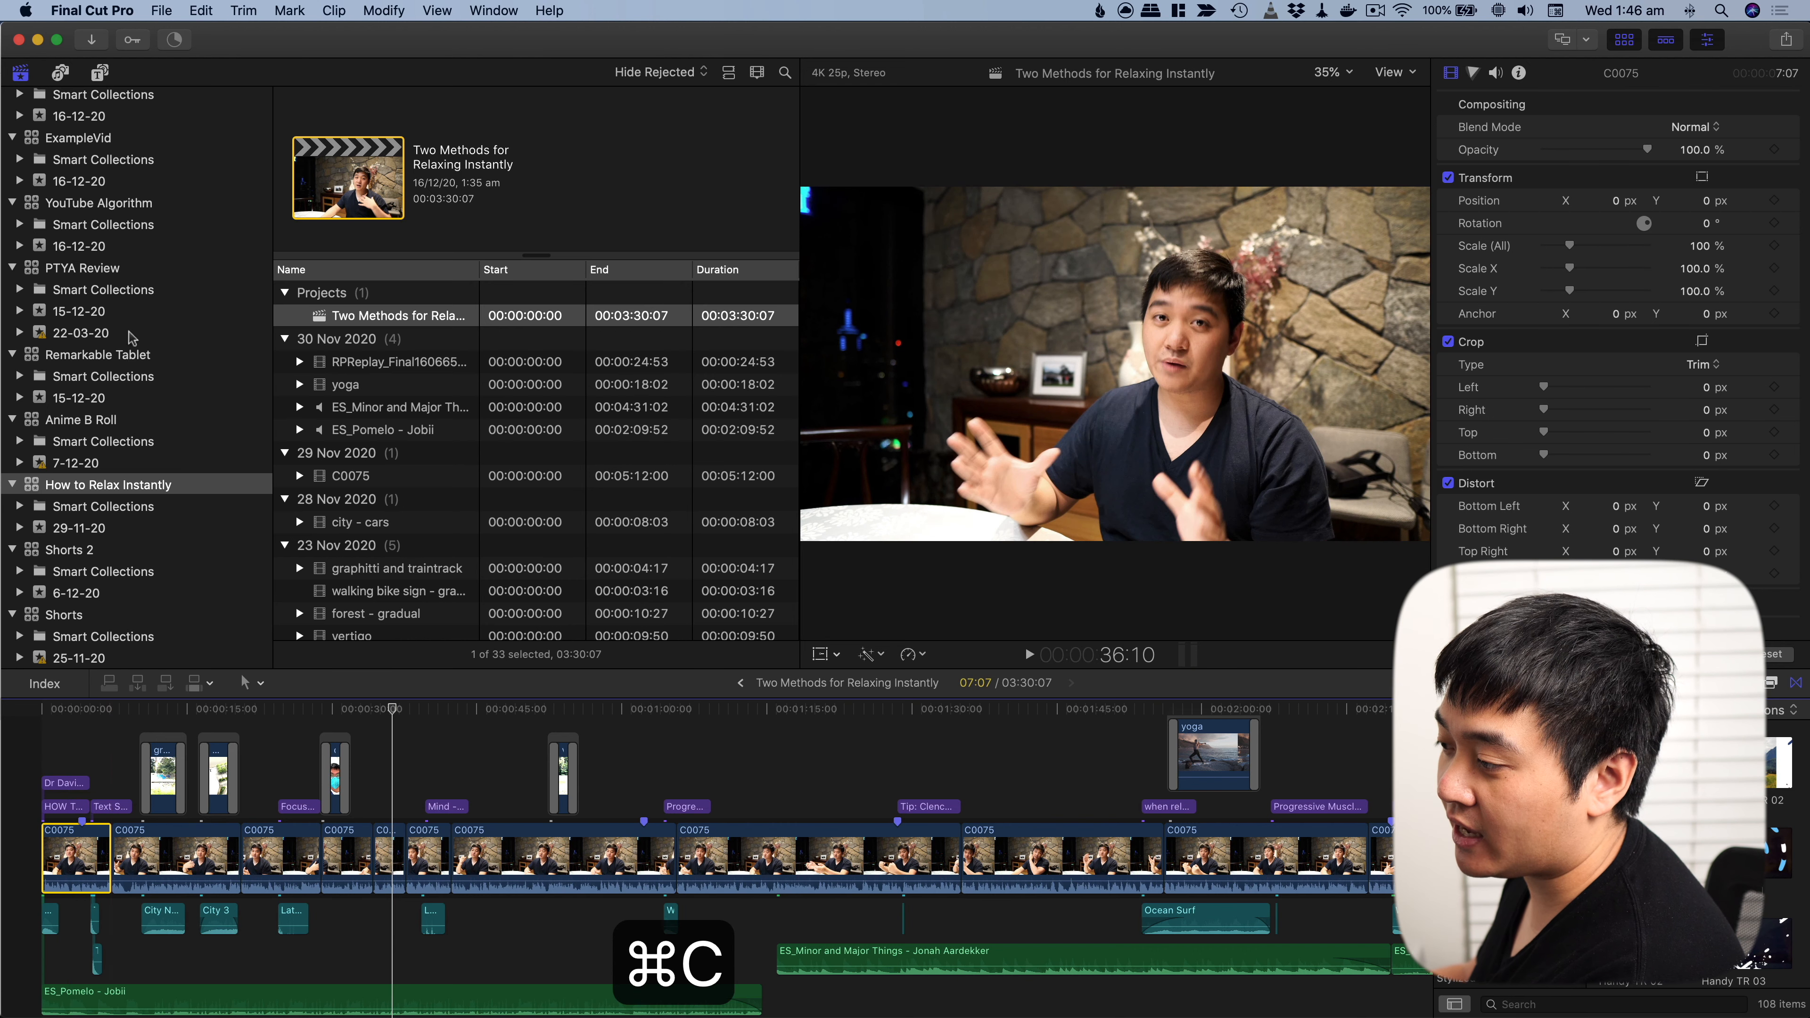
# Step: Reopen the ExampleVid2 project from the Example library's 16-12-20 event, with both C0513 pieces in view
pyautogui.click(61, 123)
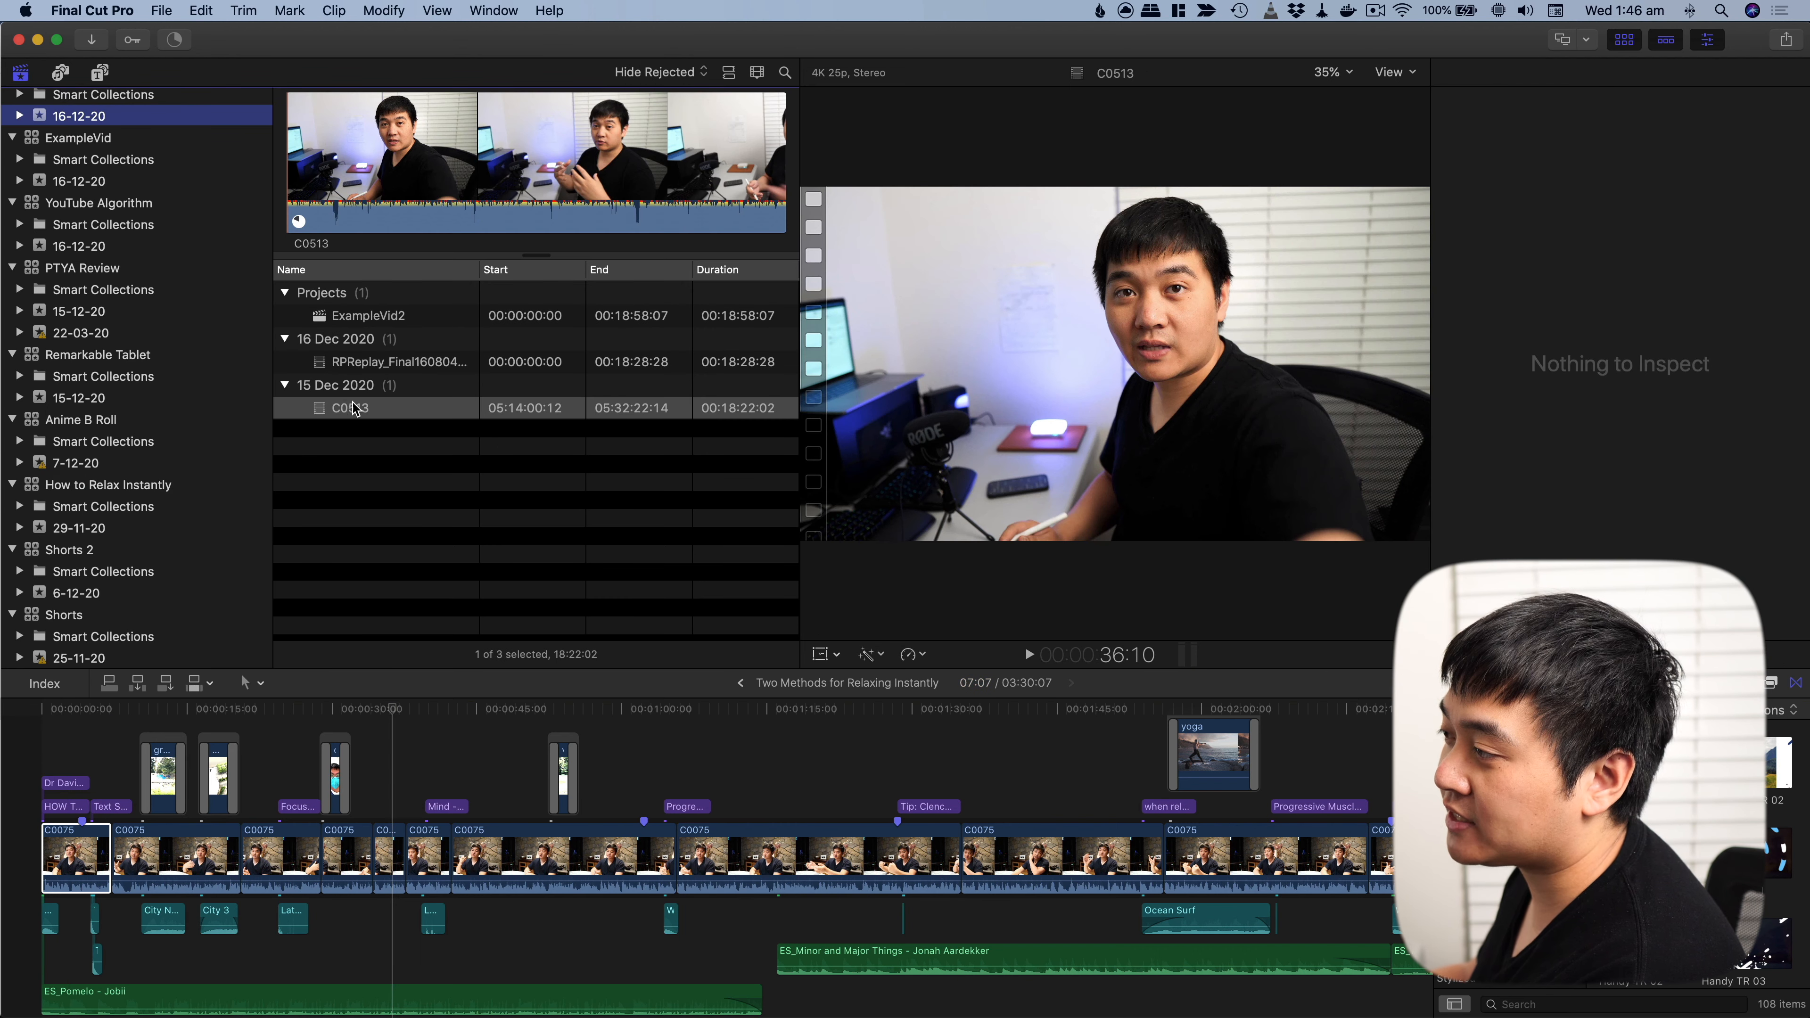
pyautogui.doubleClick(359, 319)
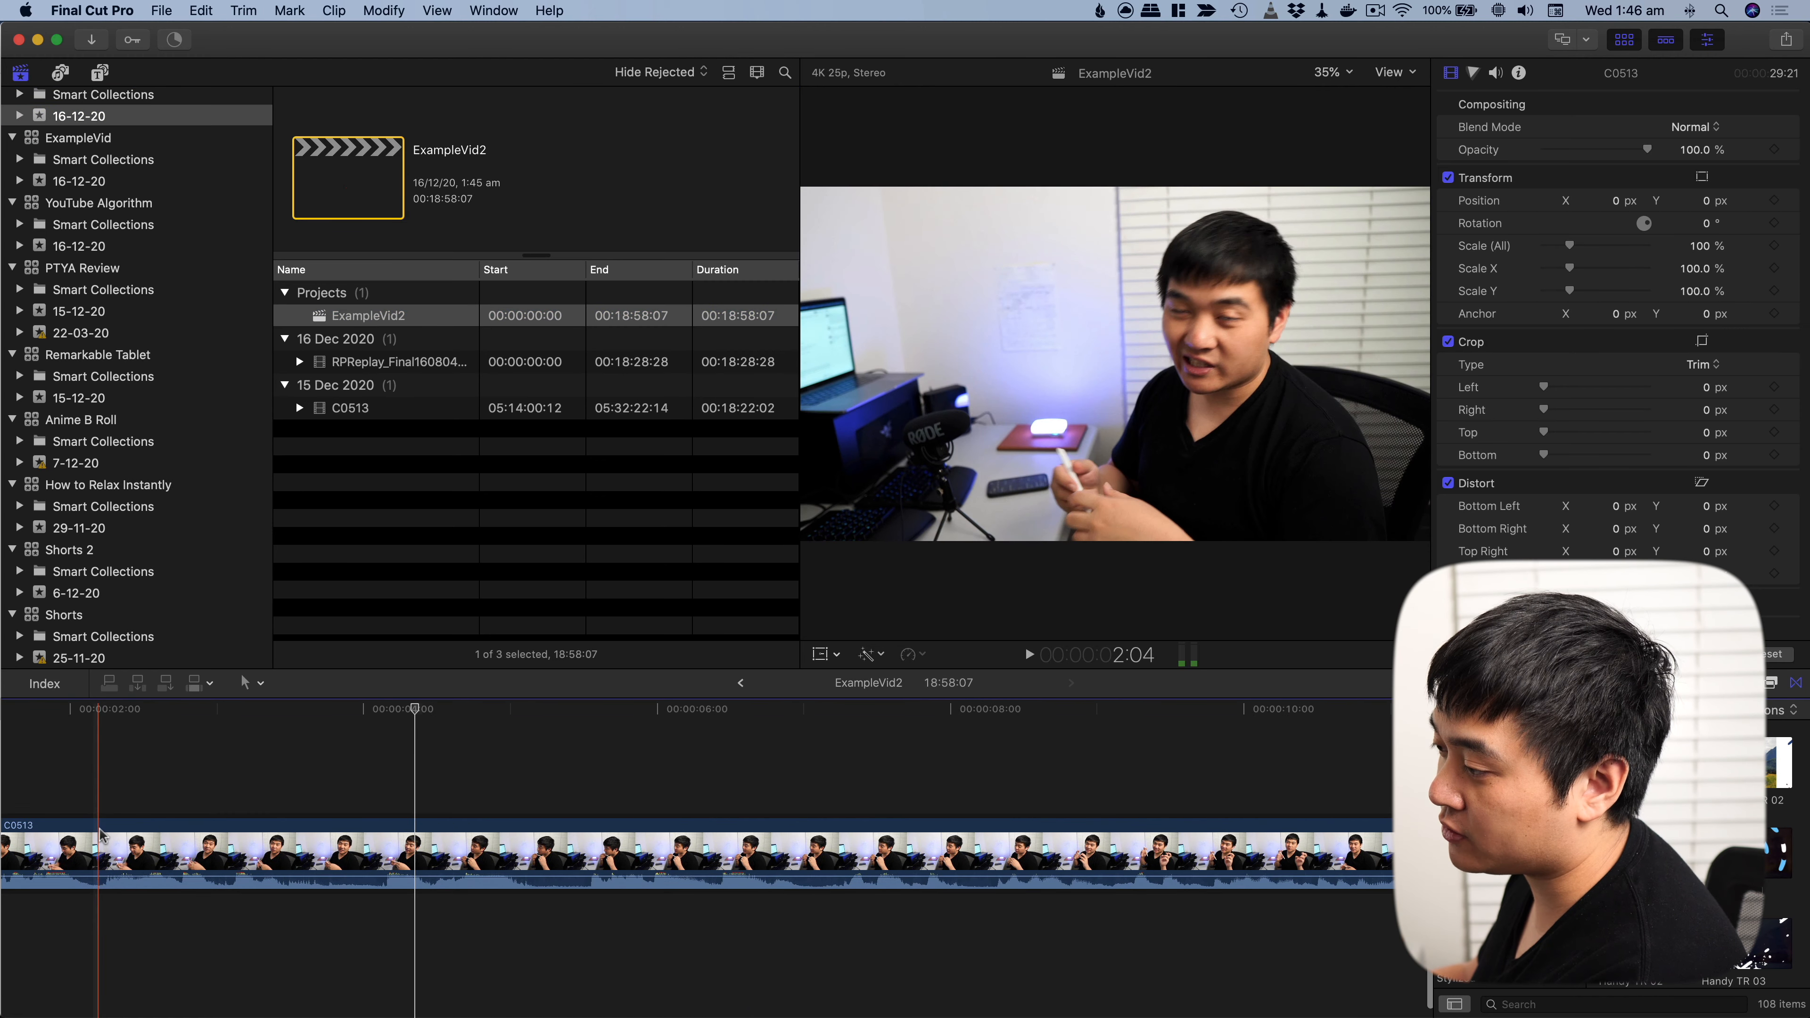
pyautogui.press('super+minus')
pyautogui.press('super+minus')
pyautogui.press('super+minus')
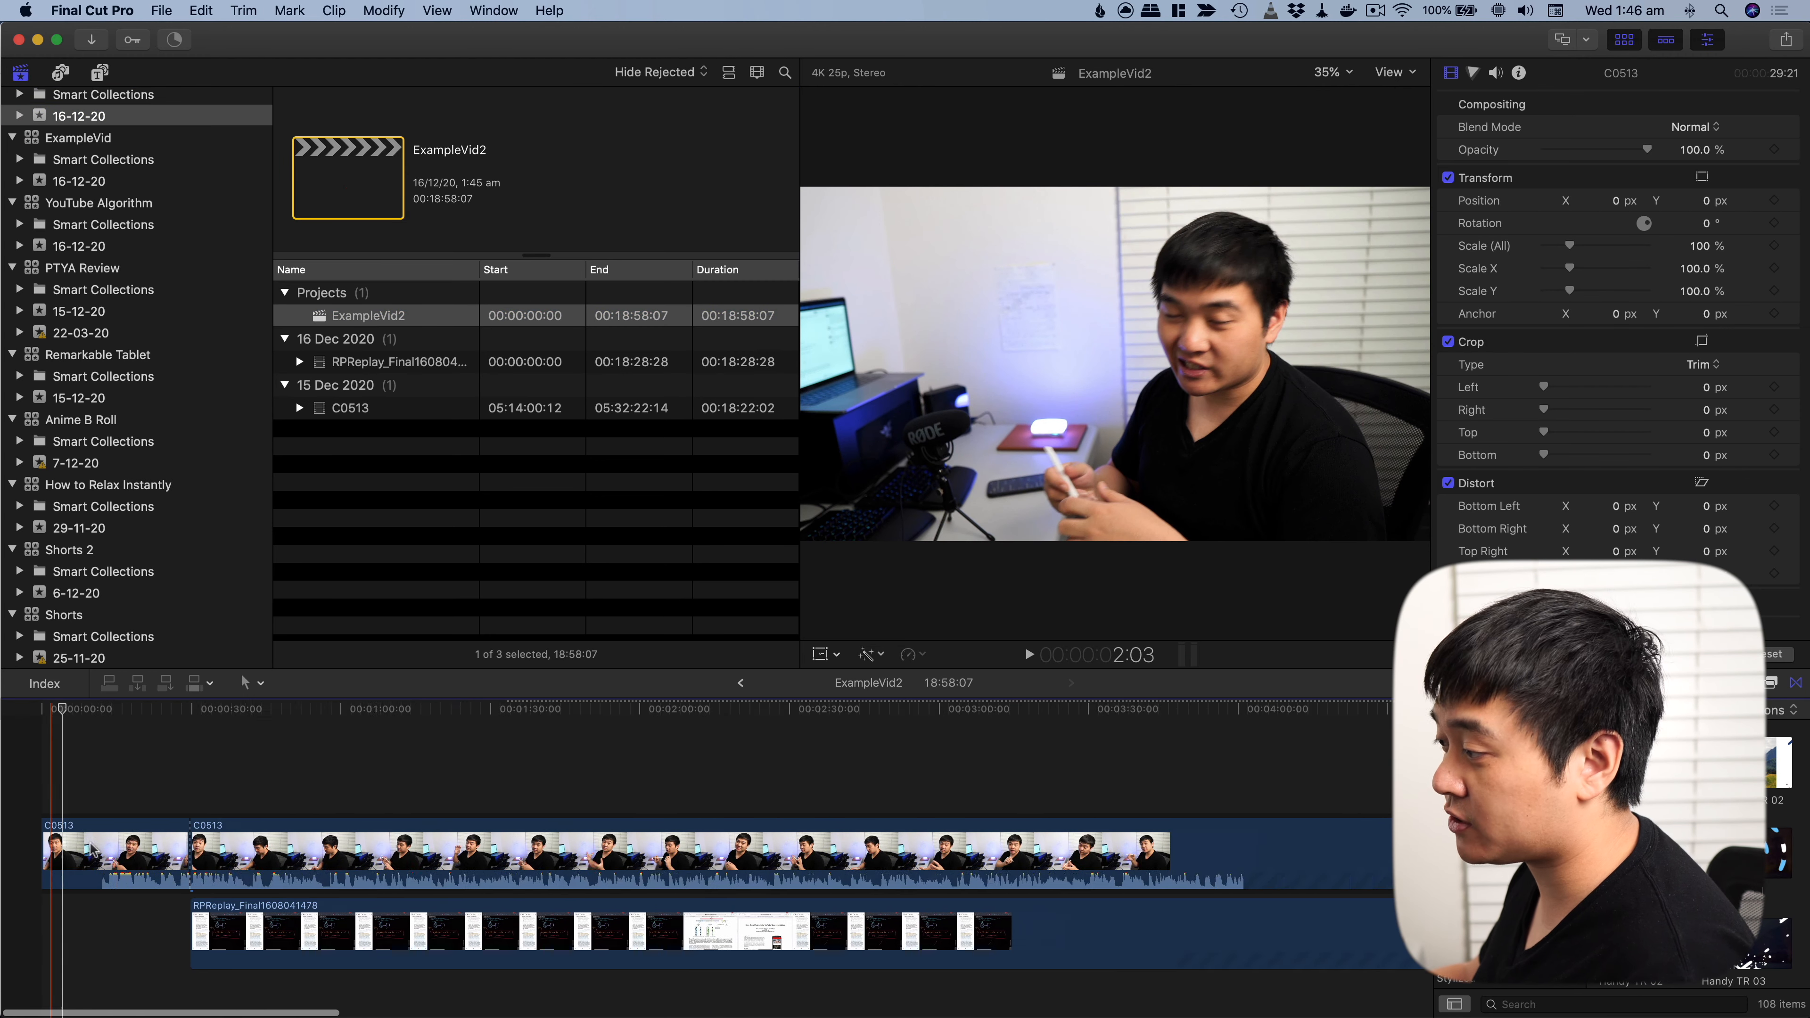
# Step: Paste C0075's audio attributes, including Channel EQ, Surround Compressor and Limiter, onto the second C0513 piece and review its audio effects
pyautogui.click(290, 858)
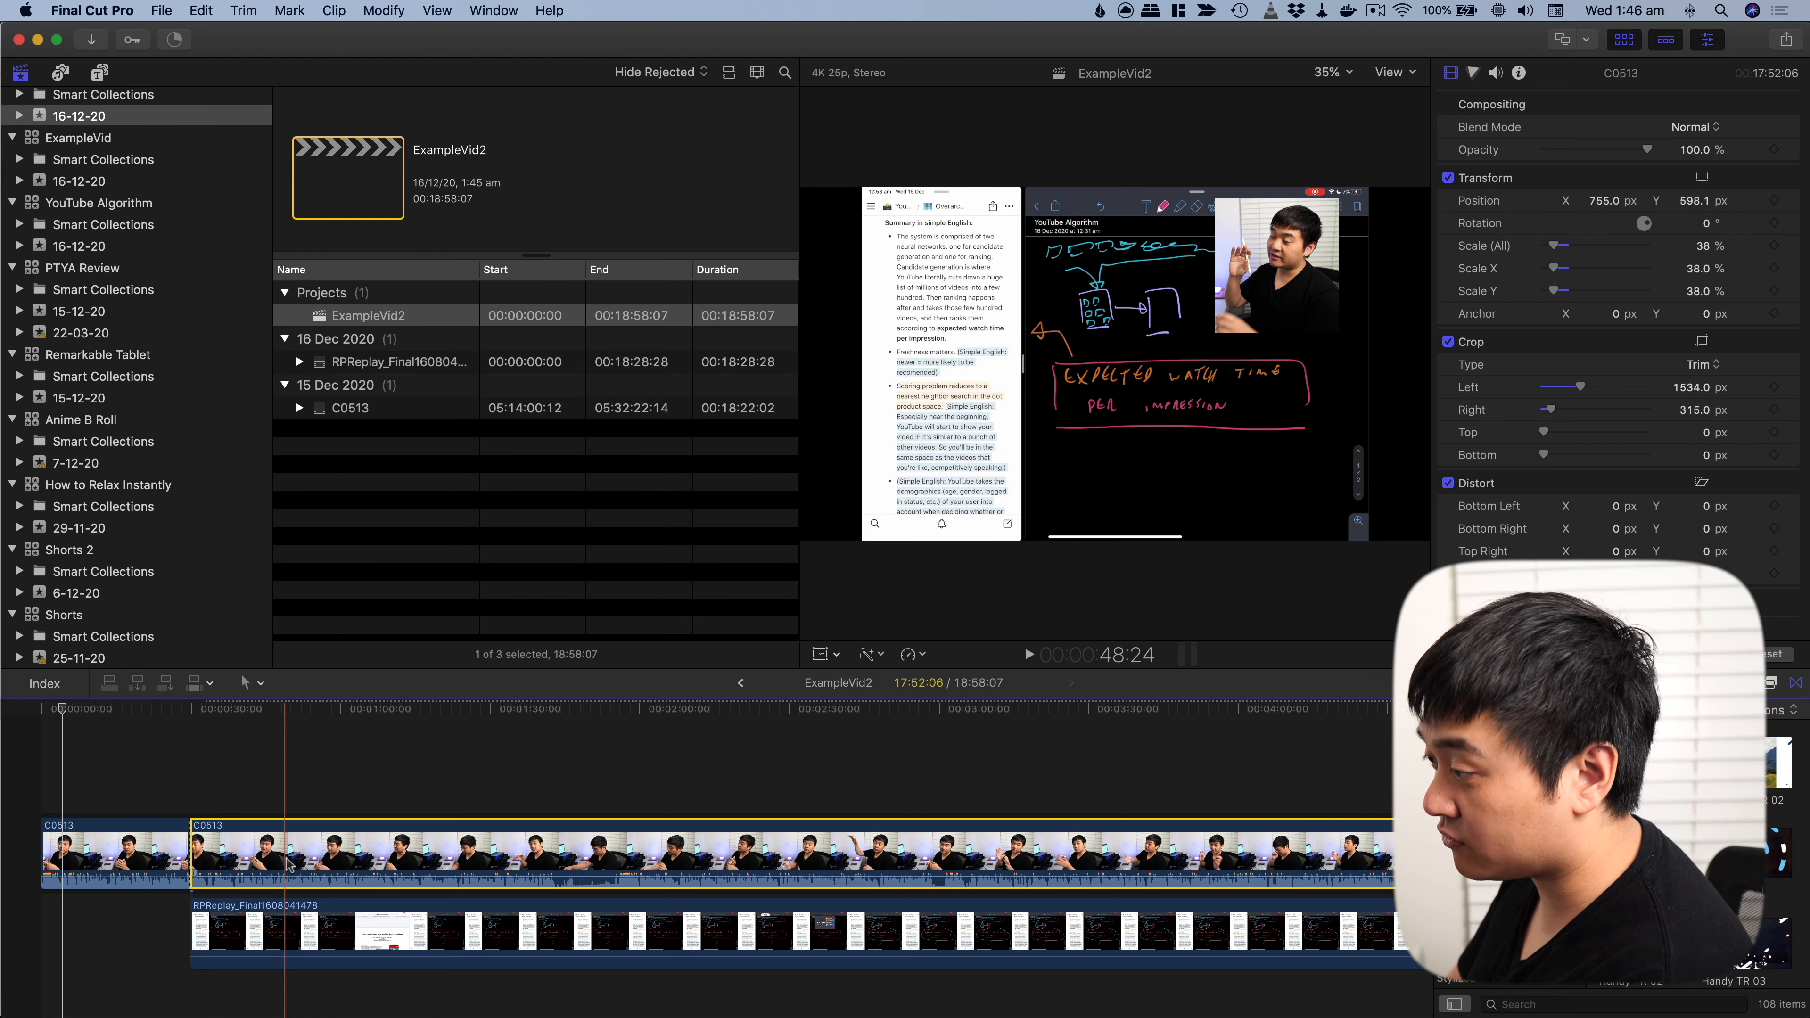
pyautogui.press('super+shift+v')
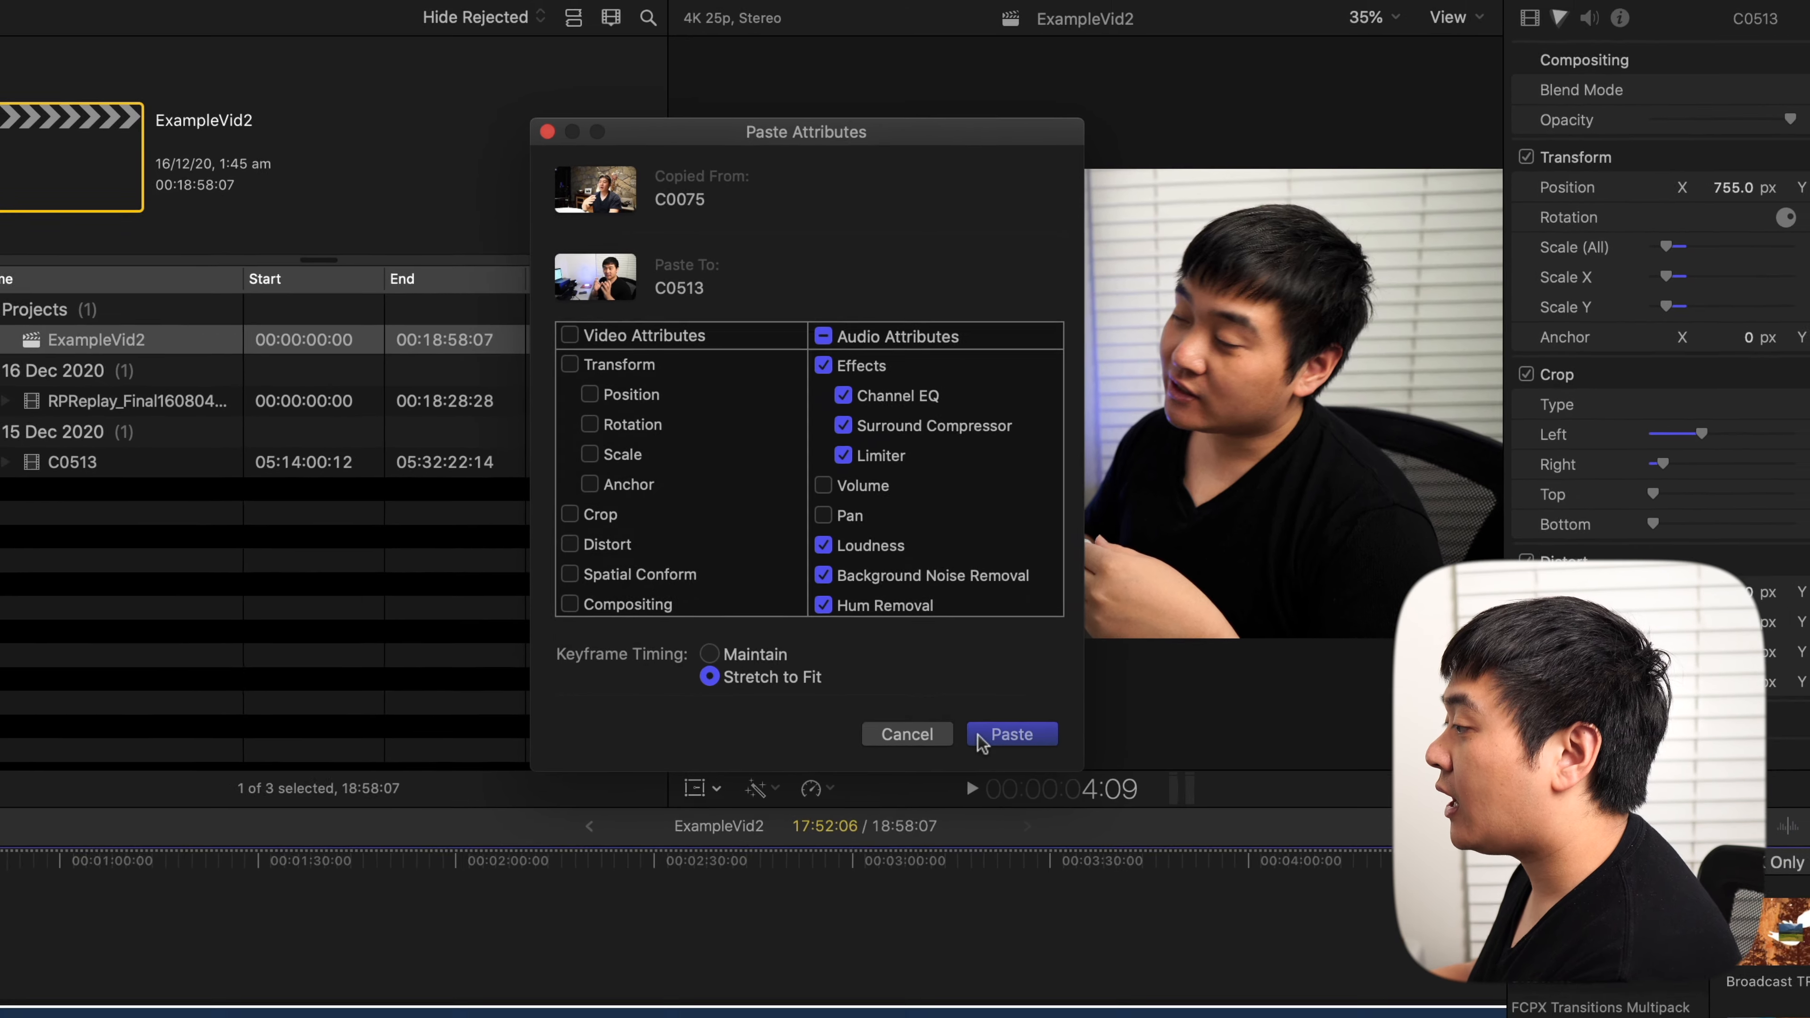
pyautogui.click(967, 762)
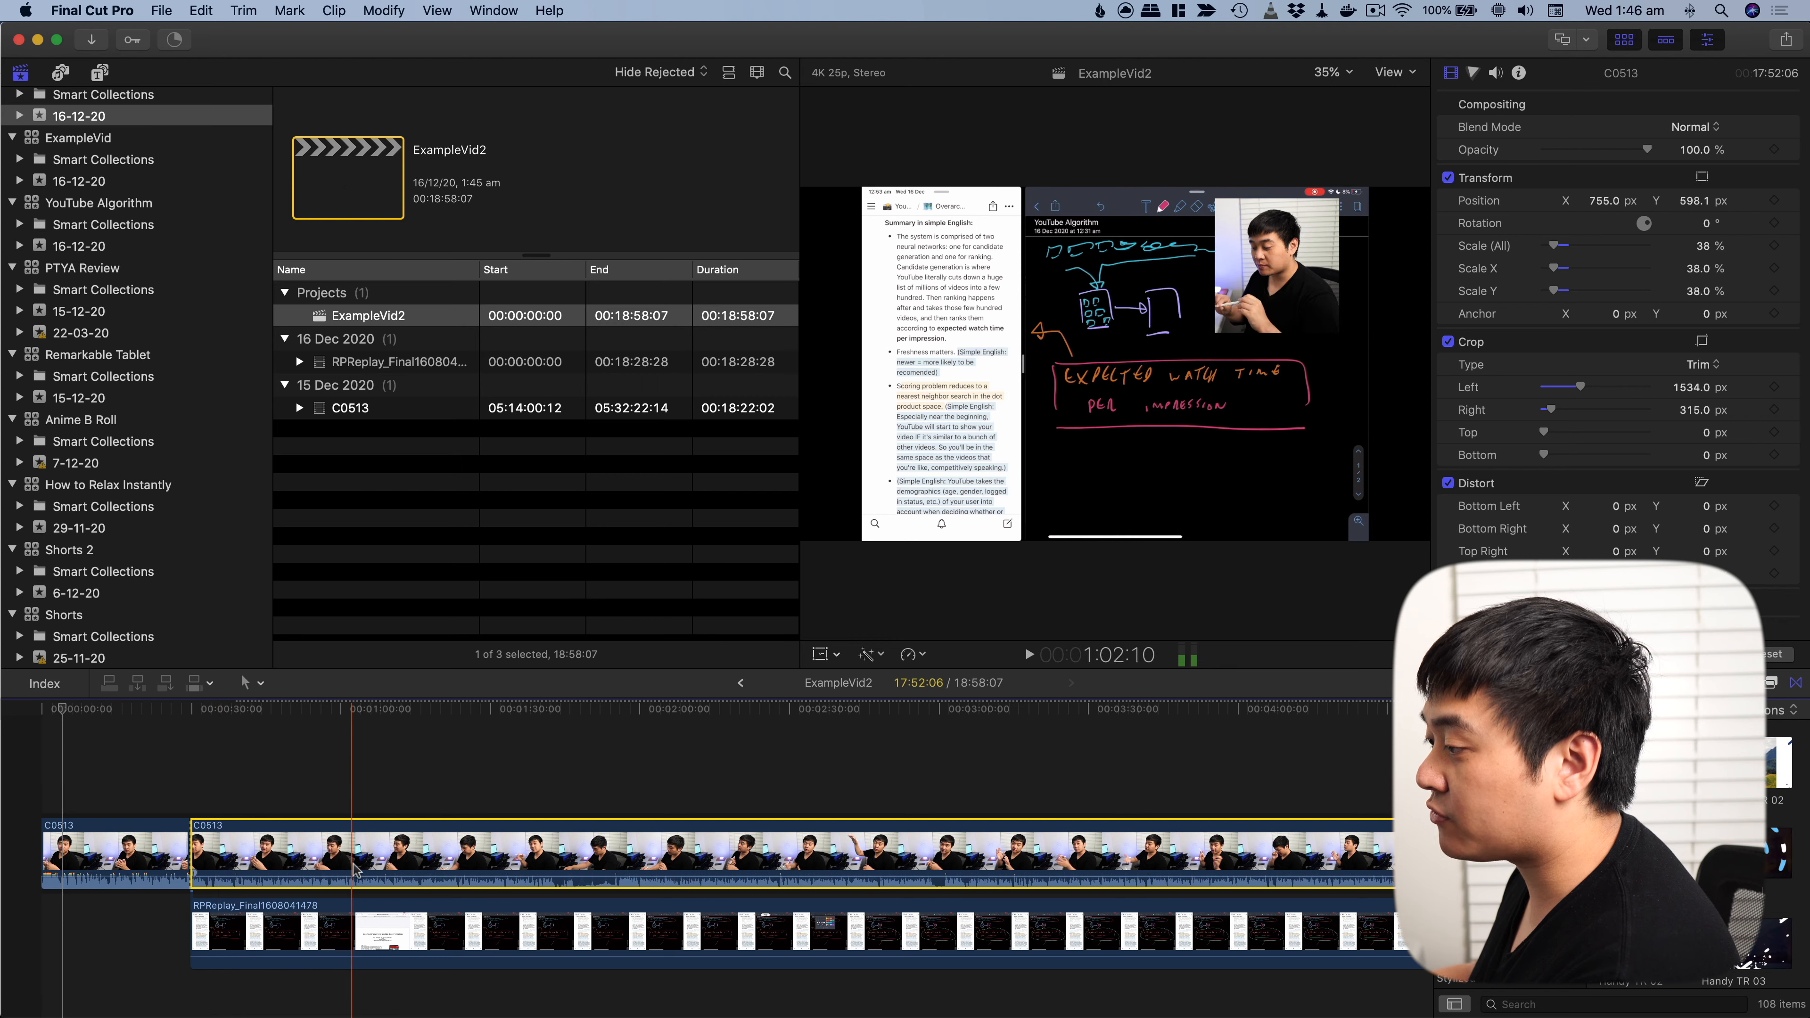
pyautogui.scroll(-3, 1590, 464)
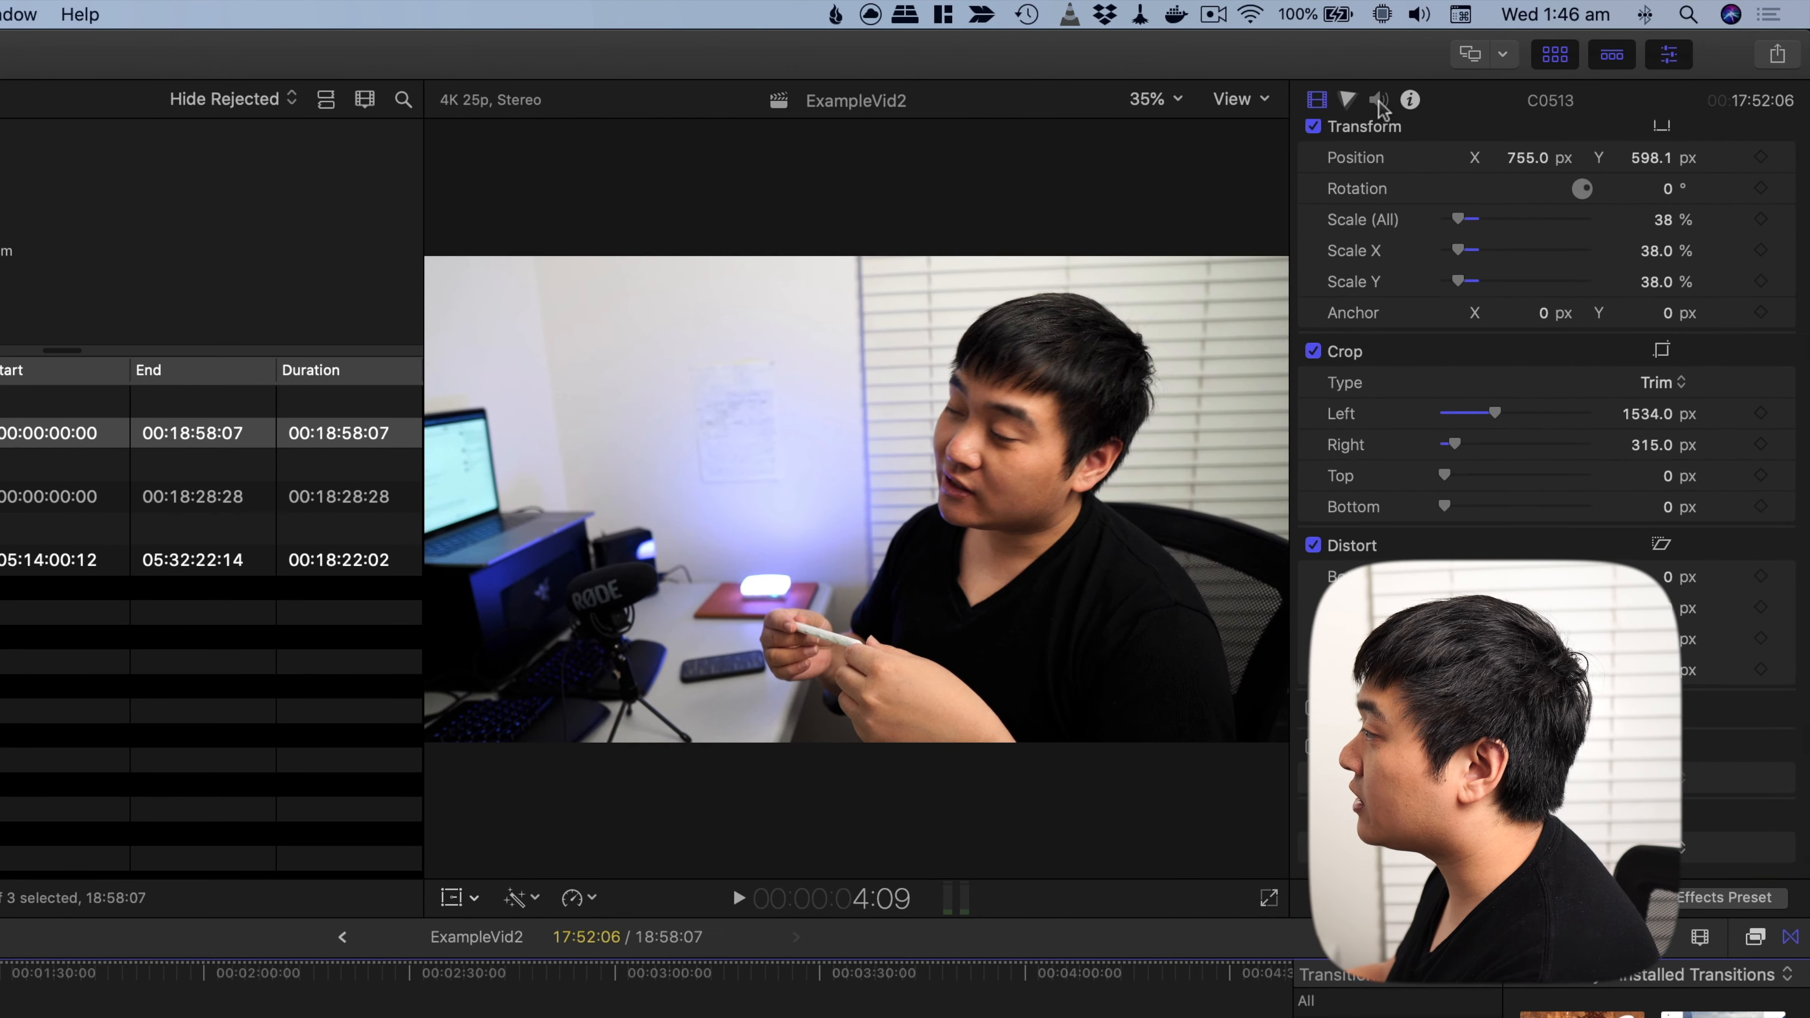
pyautogui.click(1431, 88)
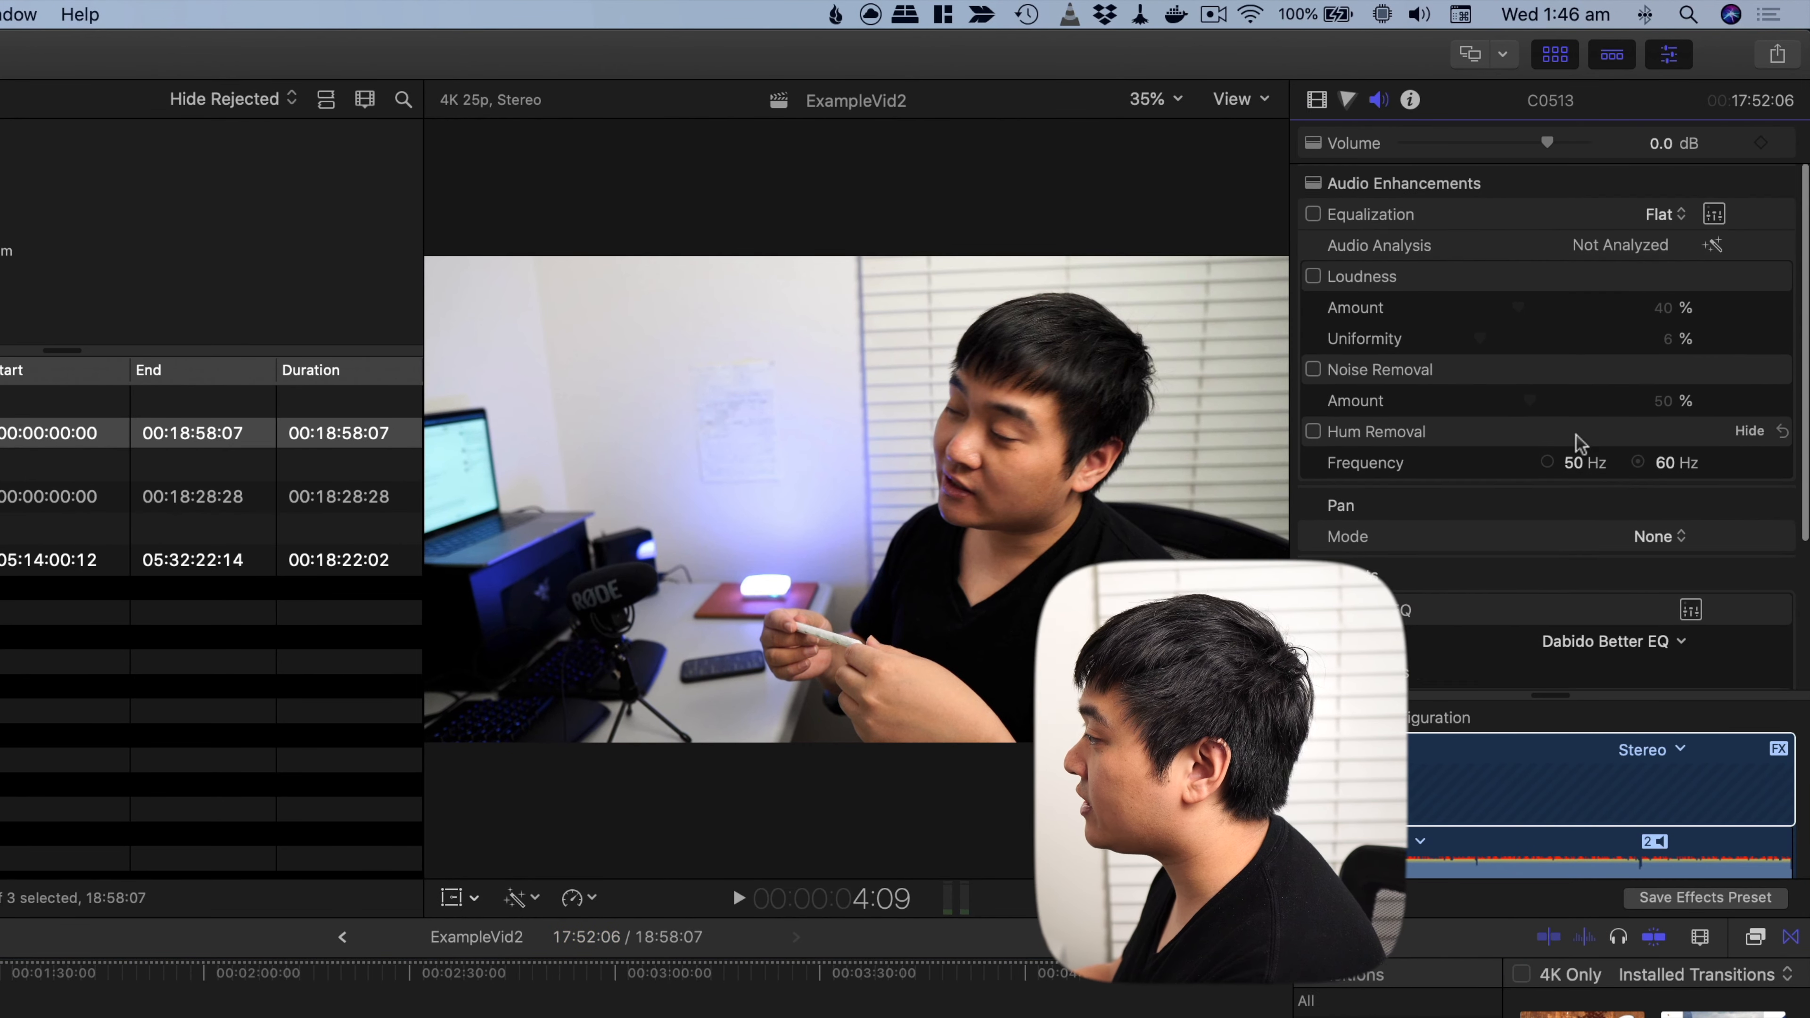
pyautogui.scroll(-8, 1607, 392)
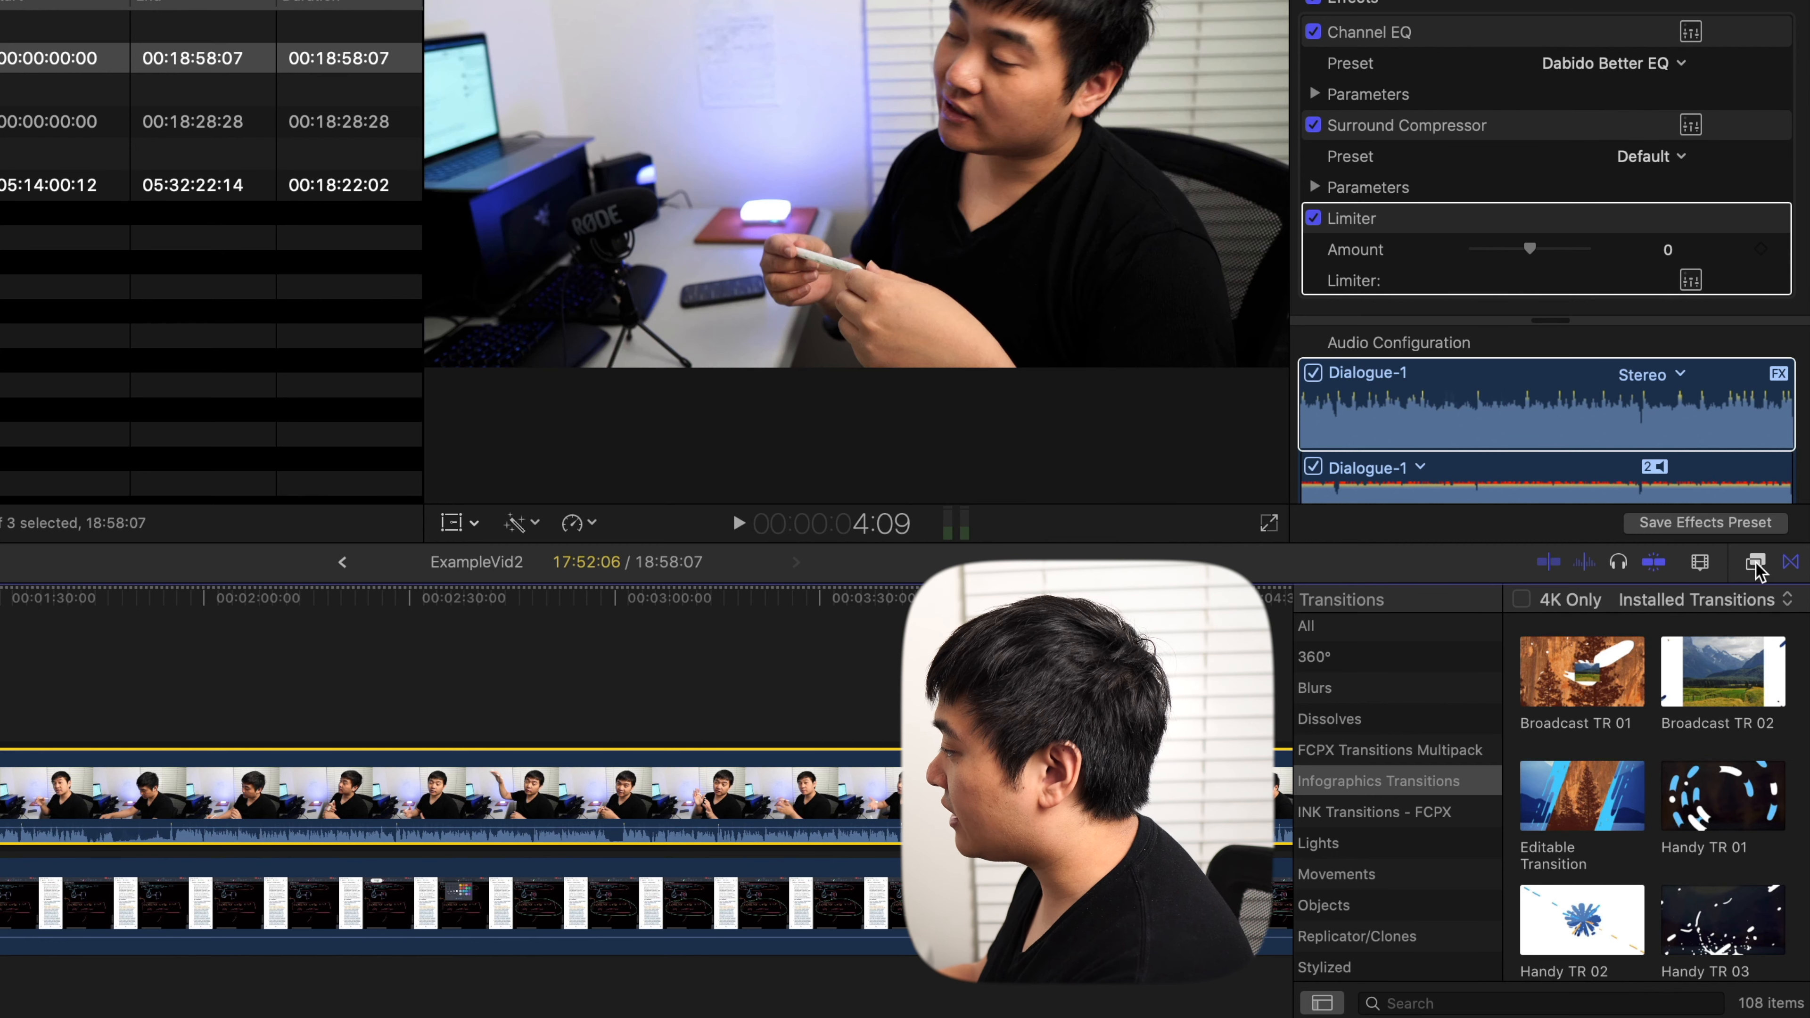
# Step: Search the effects for "eq" and add another Channel EQ to the second C0513 piece
pyautogui.click(1755, 565)
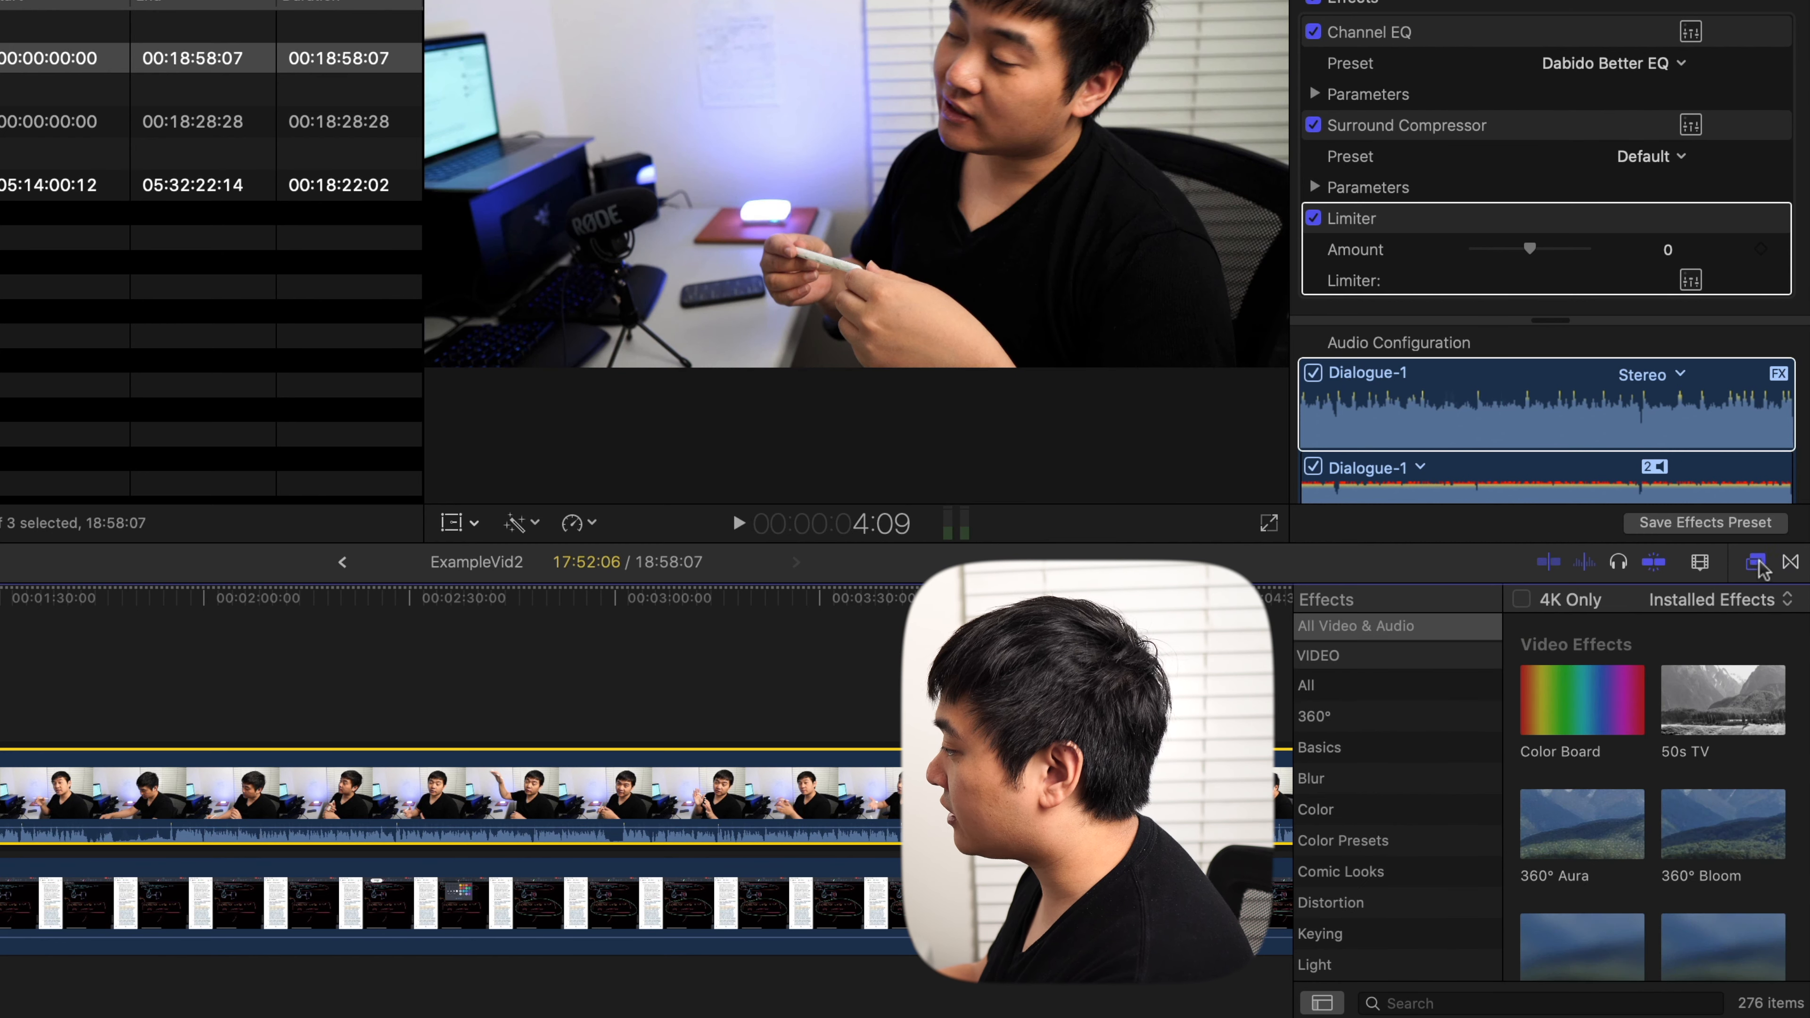
pyautogui.click(1783, 562)
pyautogui.click(1753, 564)
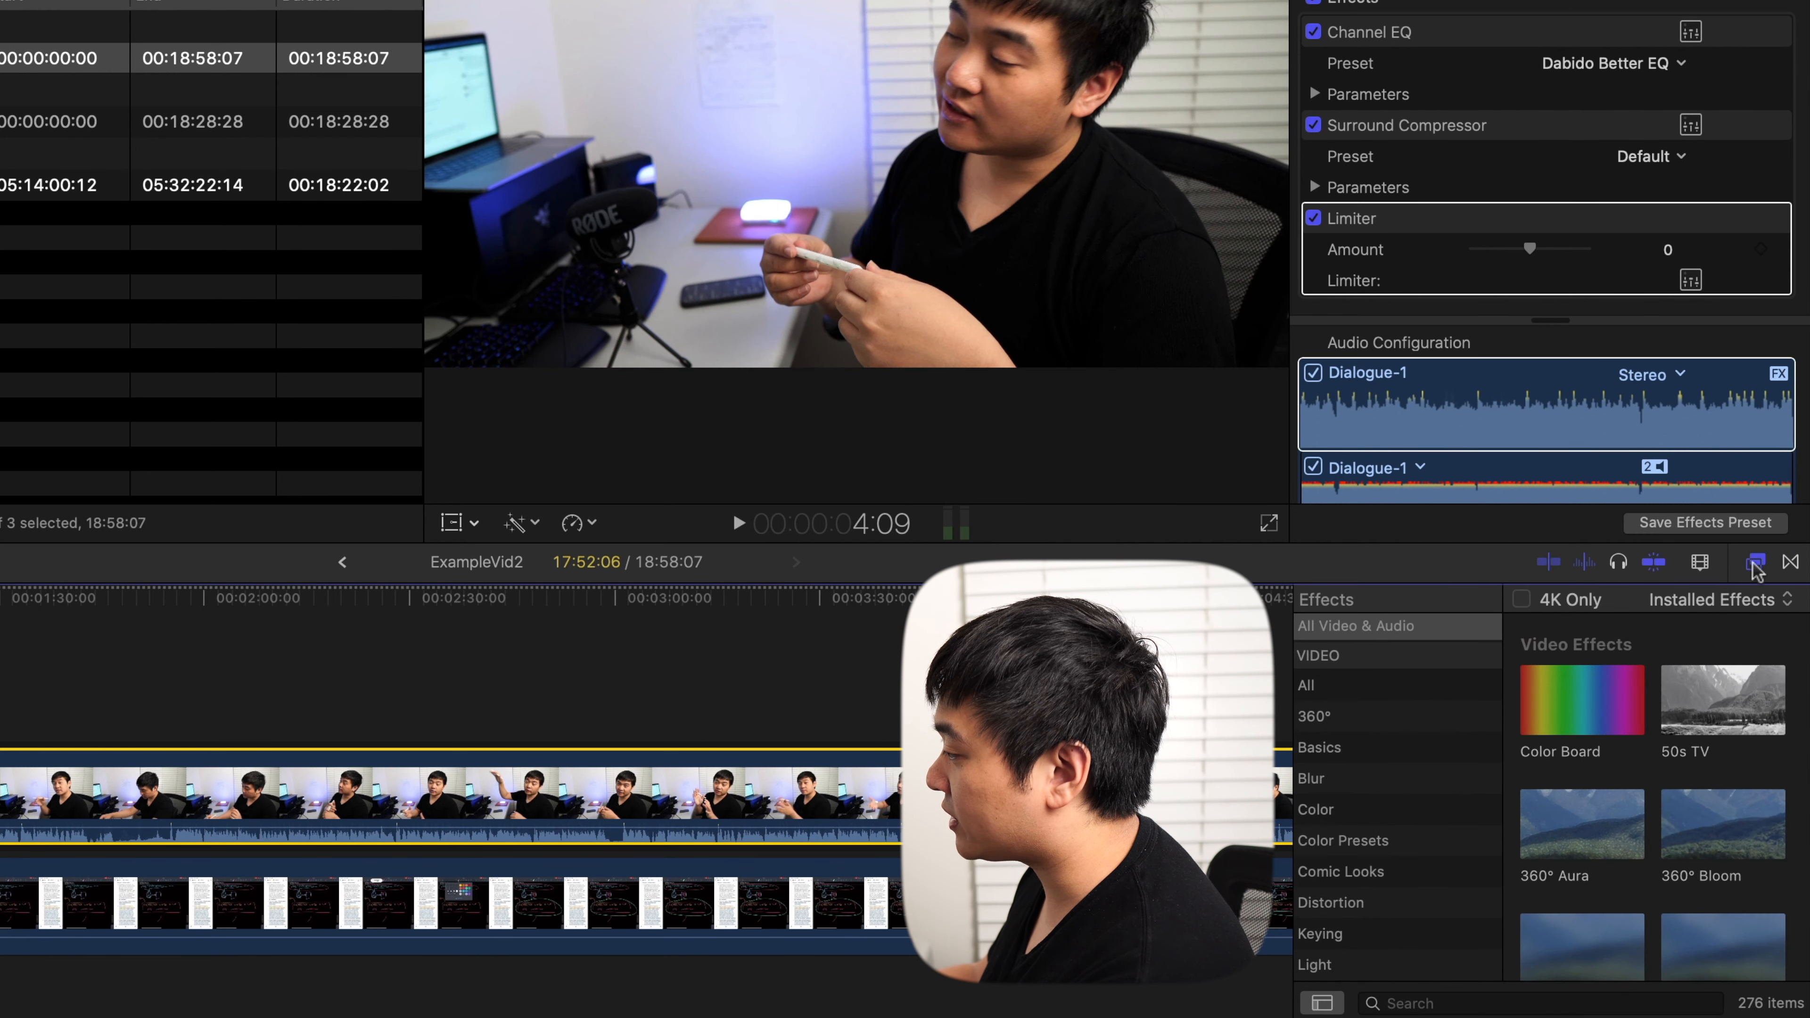
pyautogui.scroll(1, 1366, 662)
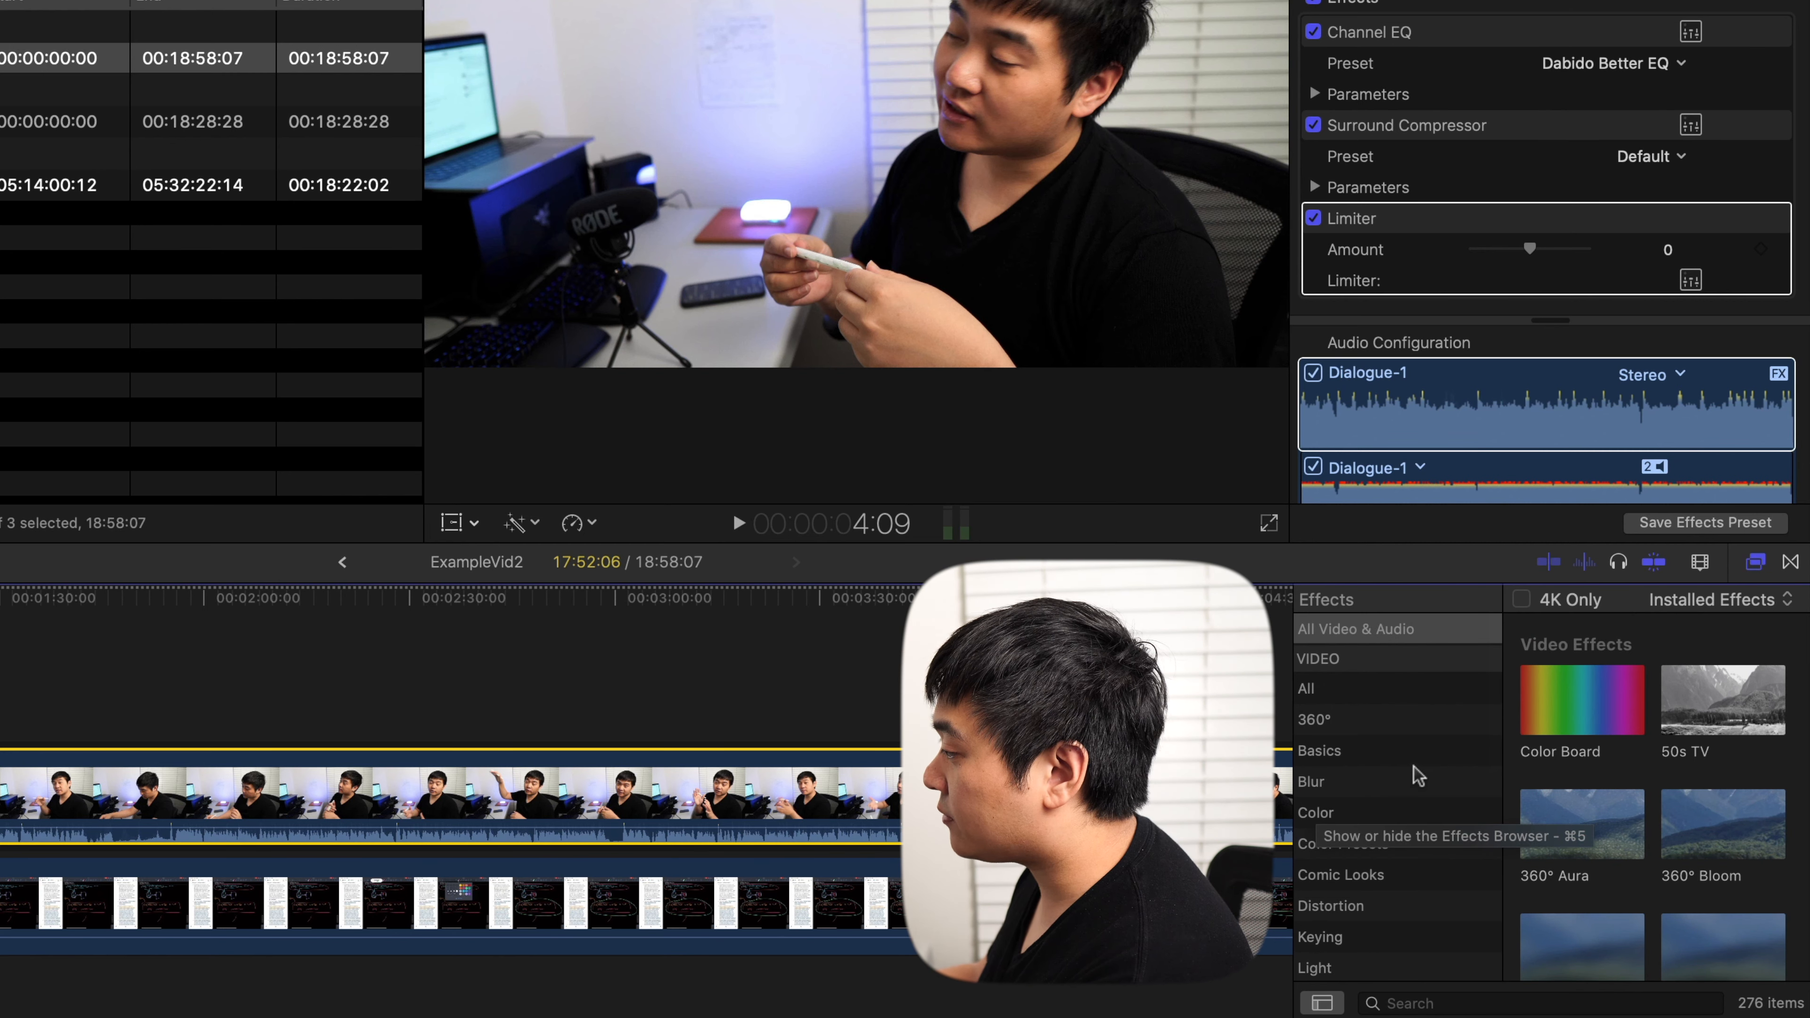
pyautogui.scroll(-10, 1408, 728)
pyautogui.click(1416, 998)
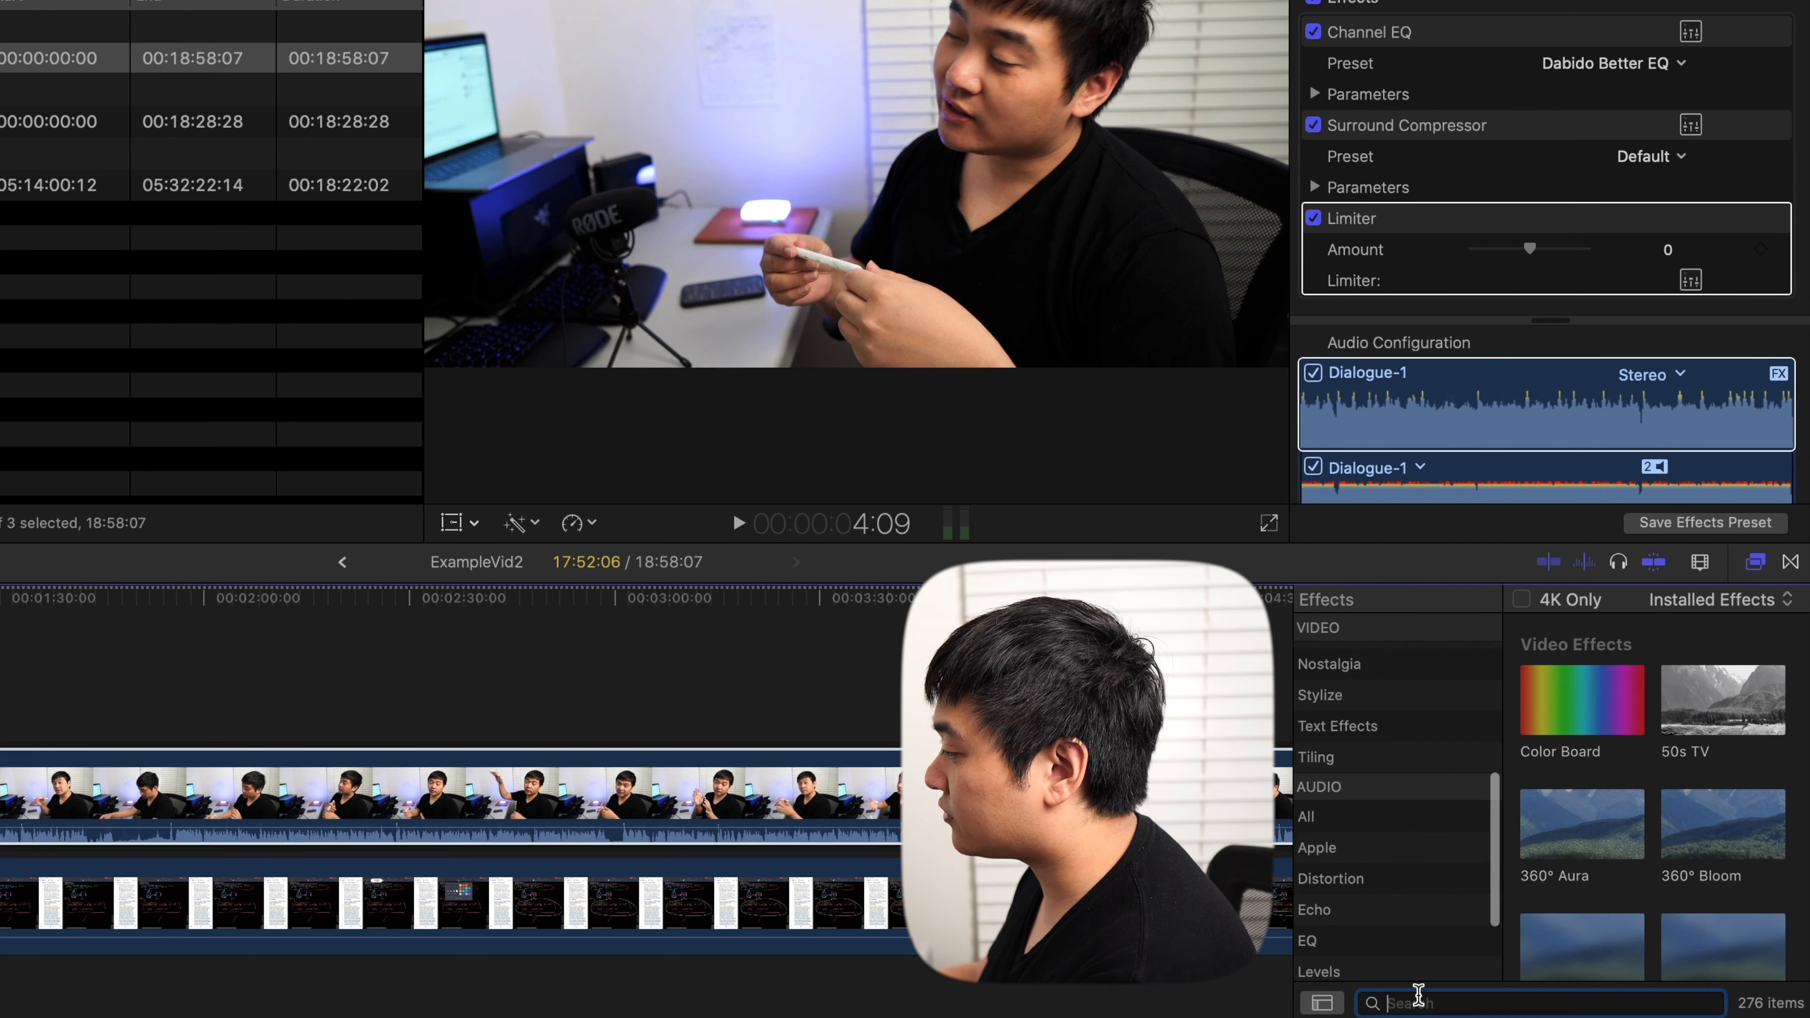
pyautogui.write('eq')
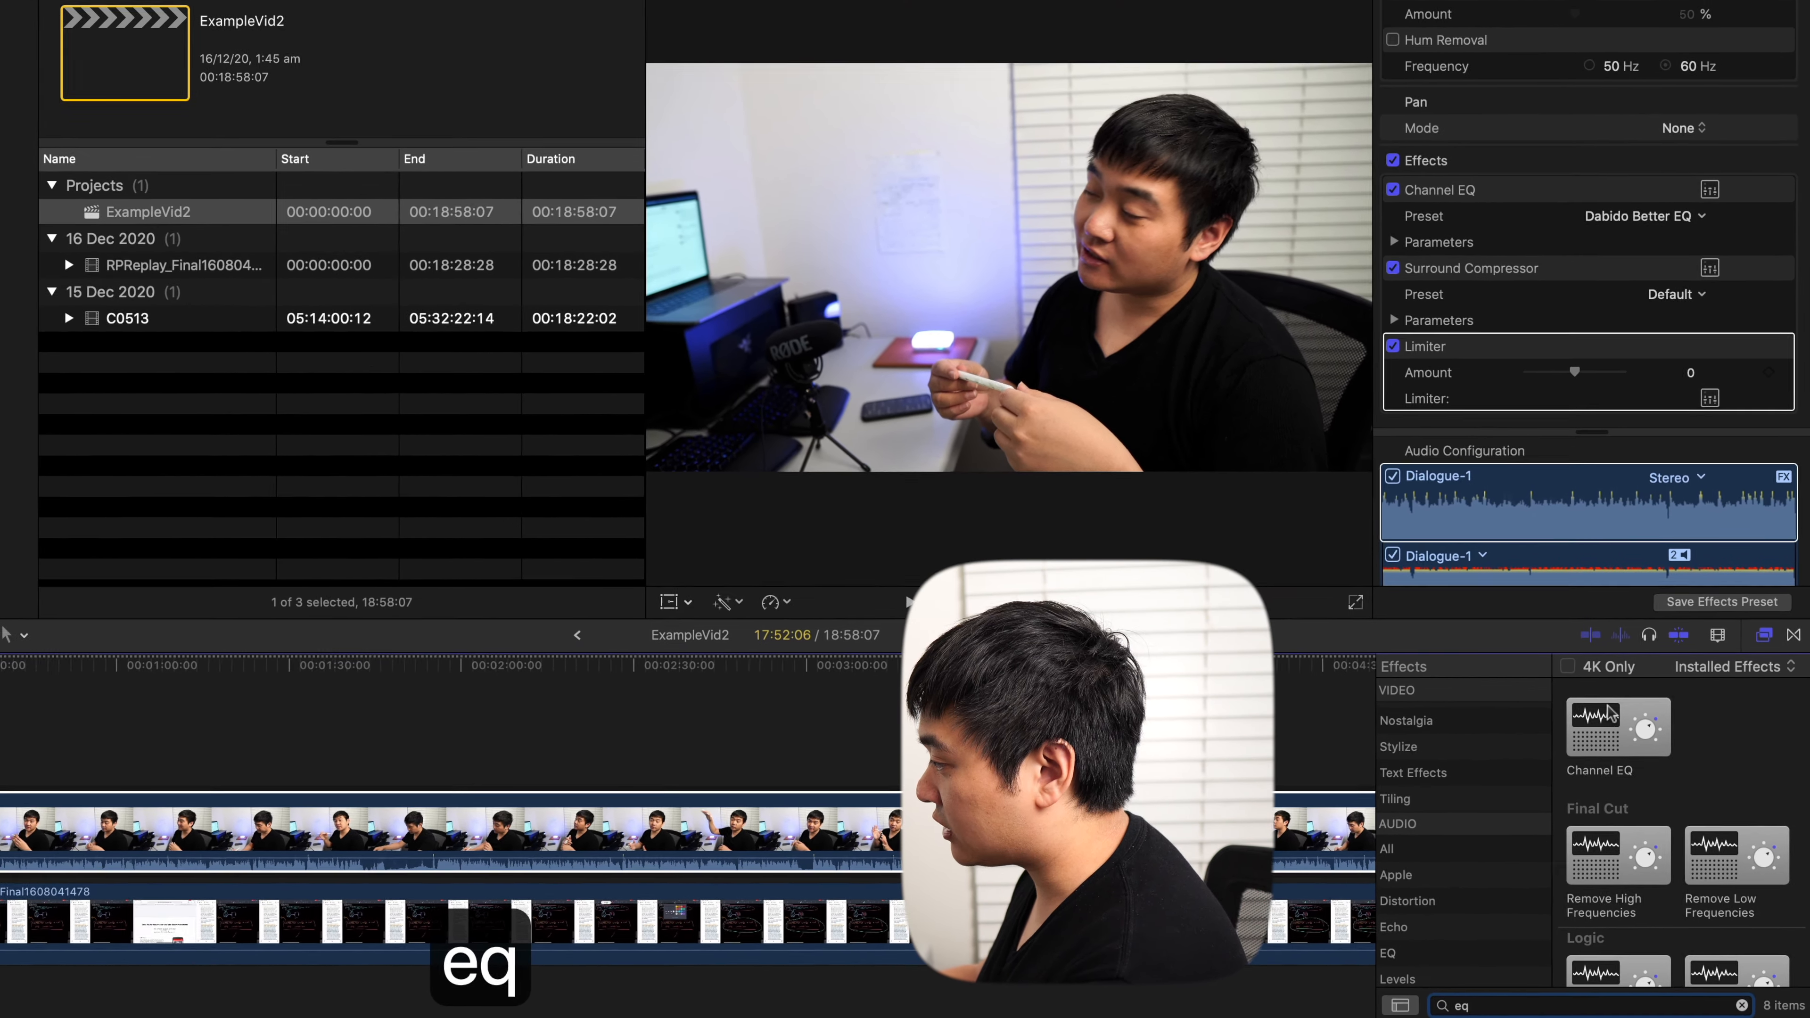
pyautogui.moveTo(1609, 713); pyautogui.dragTo(198, 839)
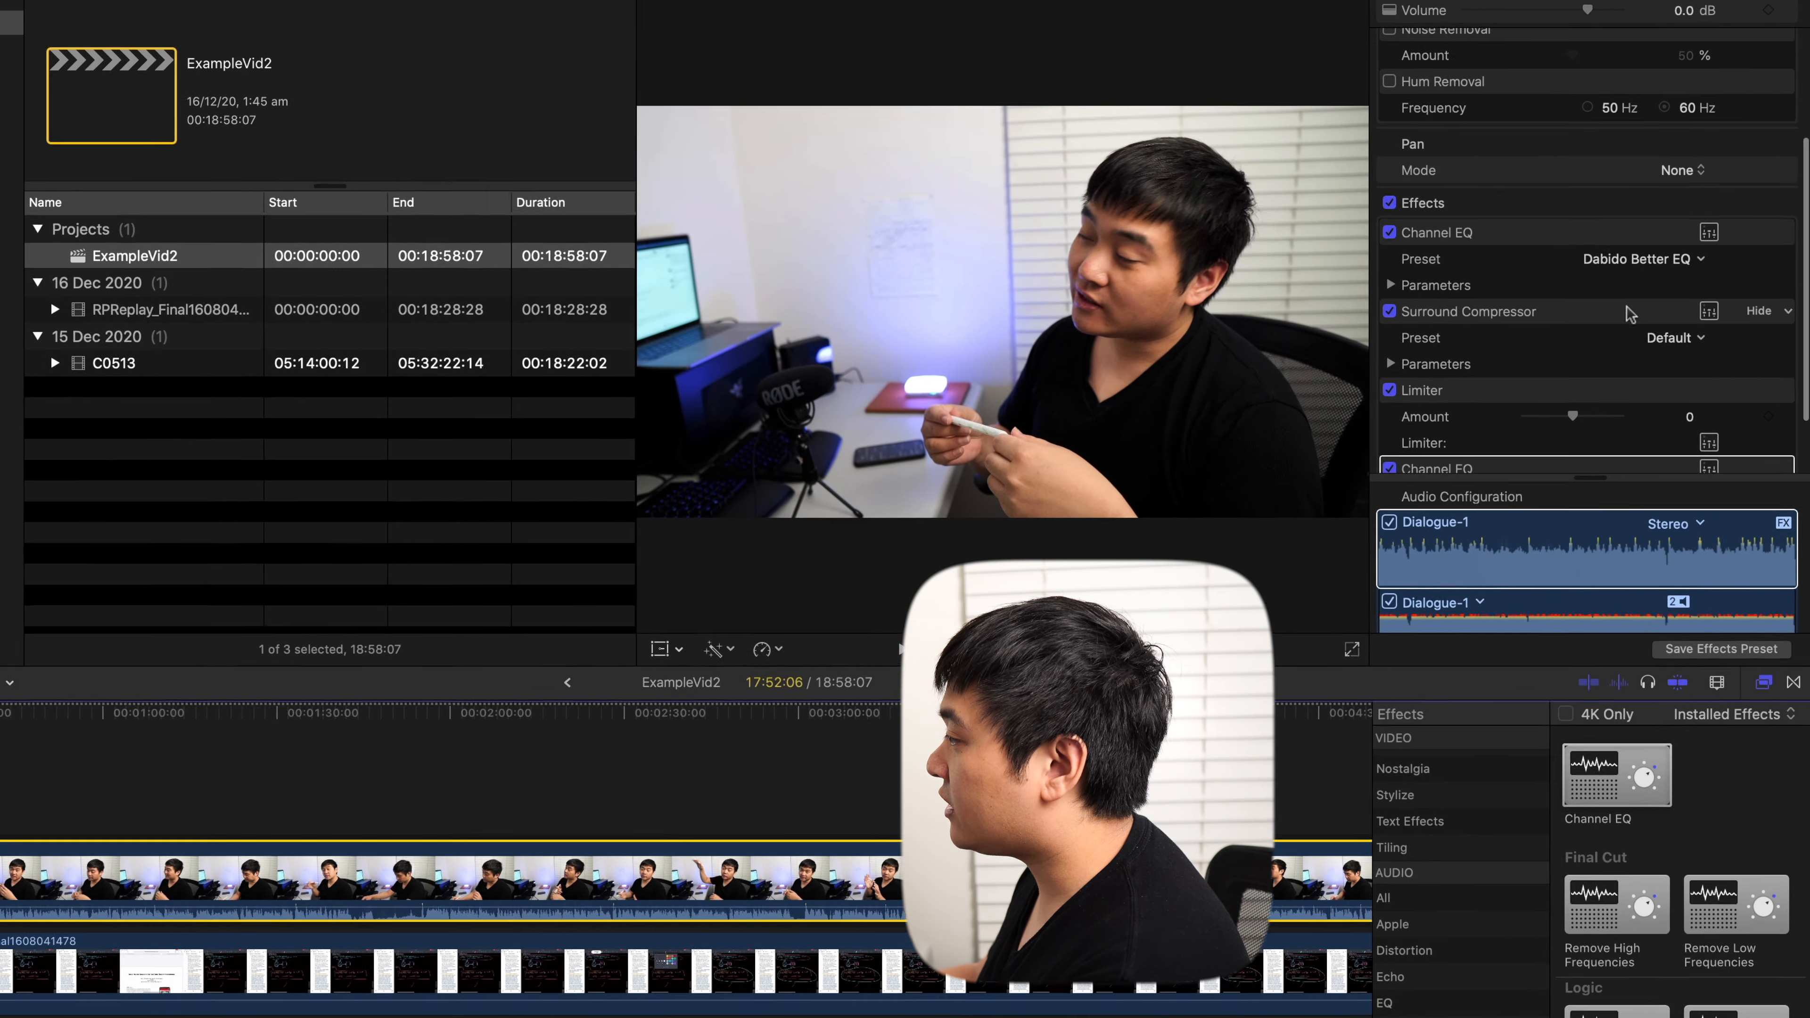
# Step: Collapse and disable the newly added Channel EQ below the Limiter
pyautogui.scroll(-3, 1630, 314)
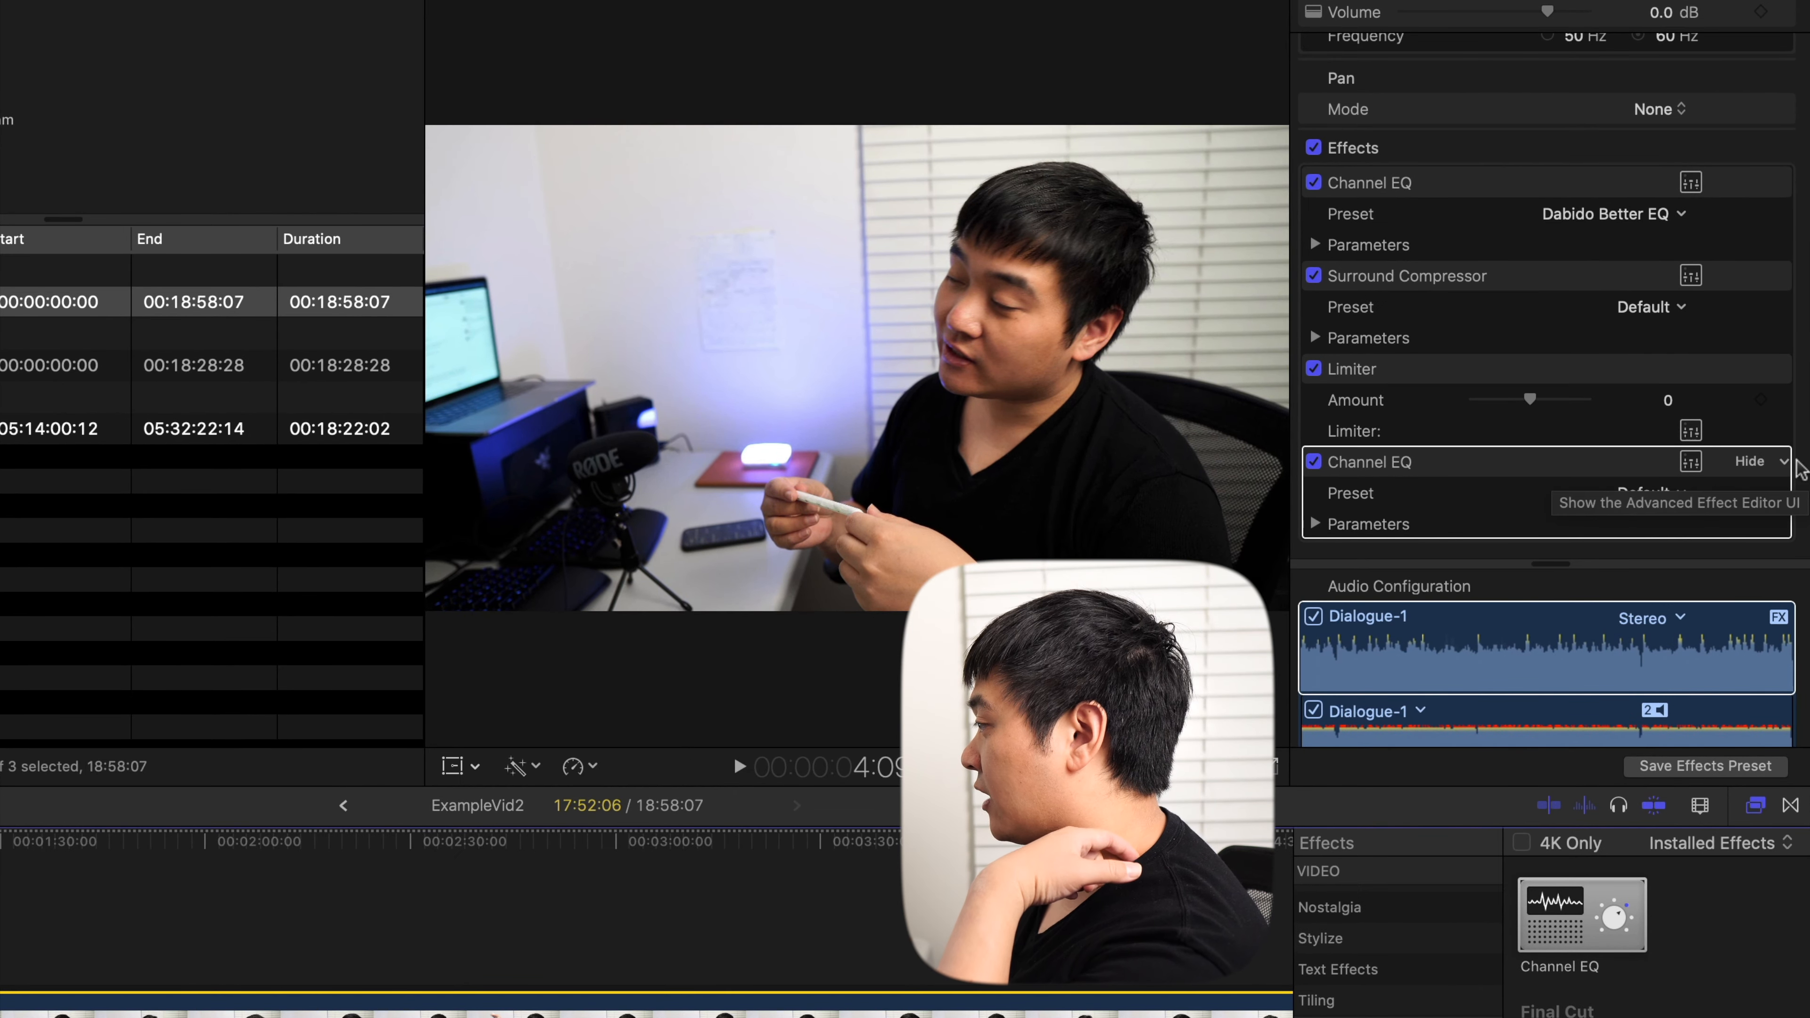
pyautogui.click(1758, 462)
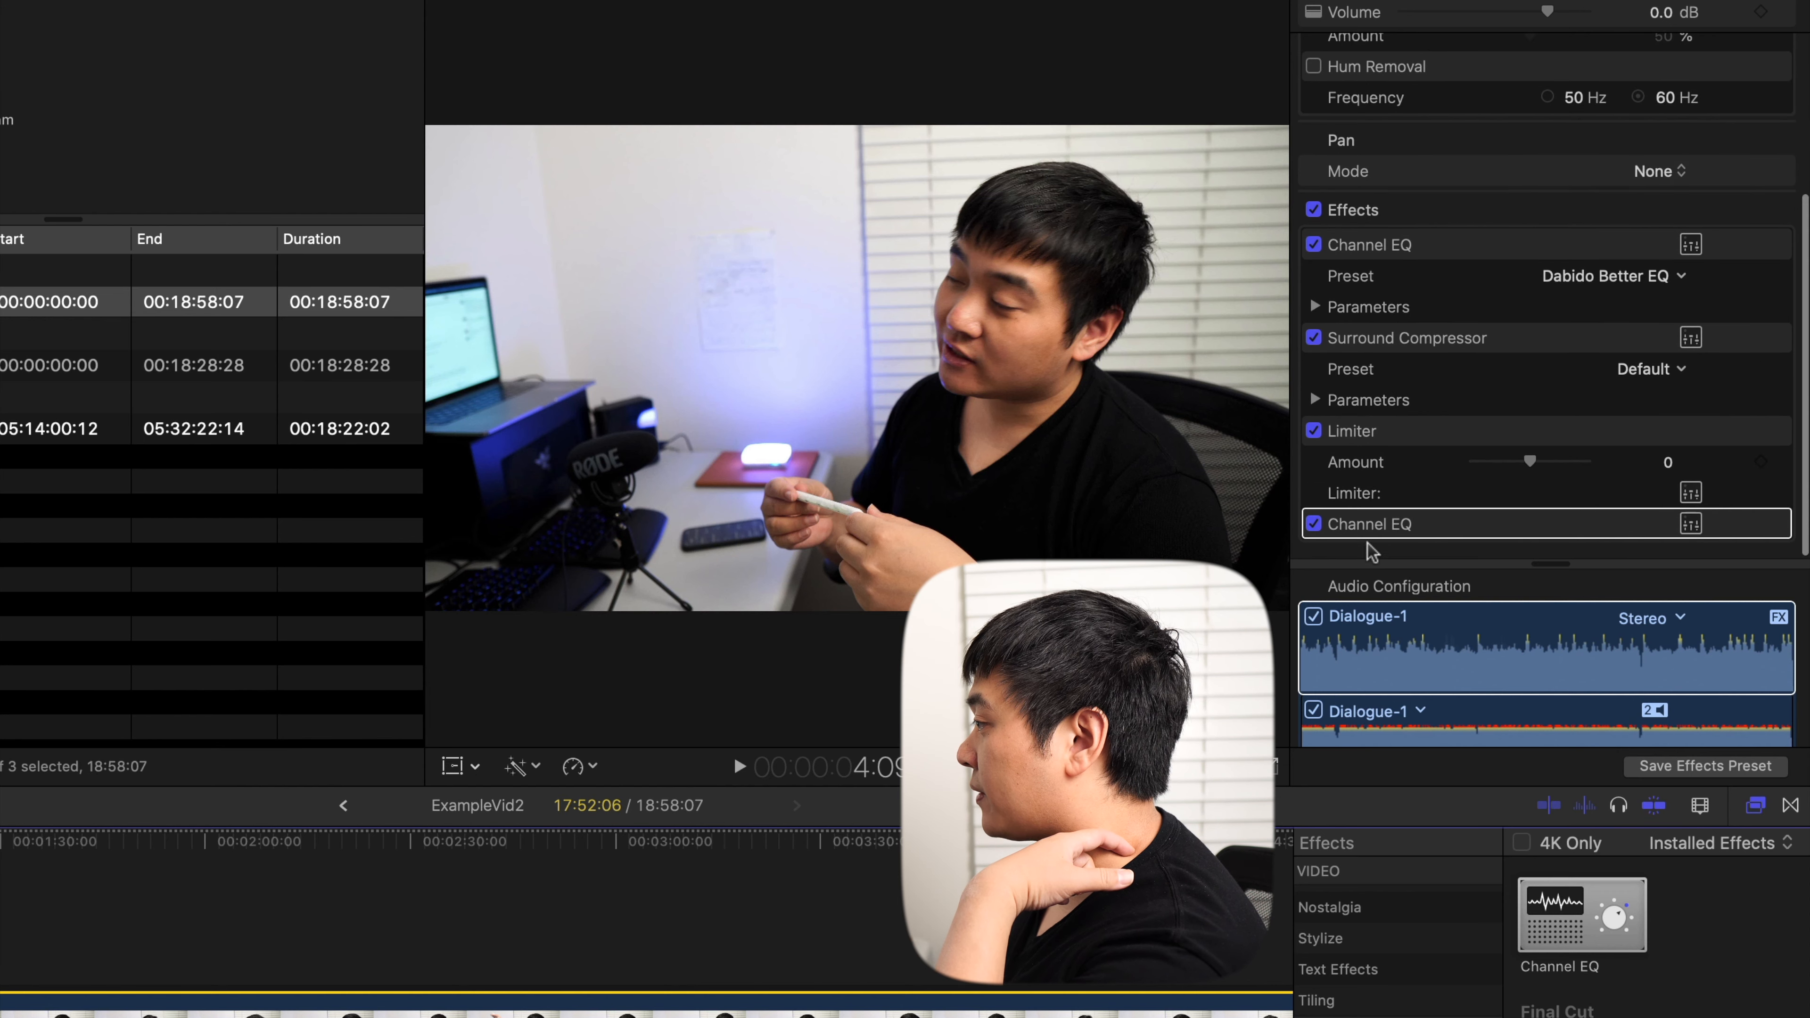
pyautogui.click(1313, 524)
pyautogui.rightClick(1492, 523)
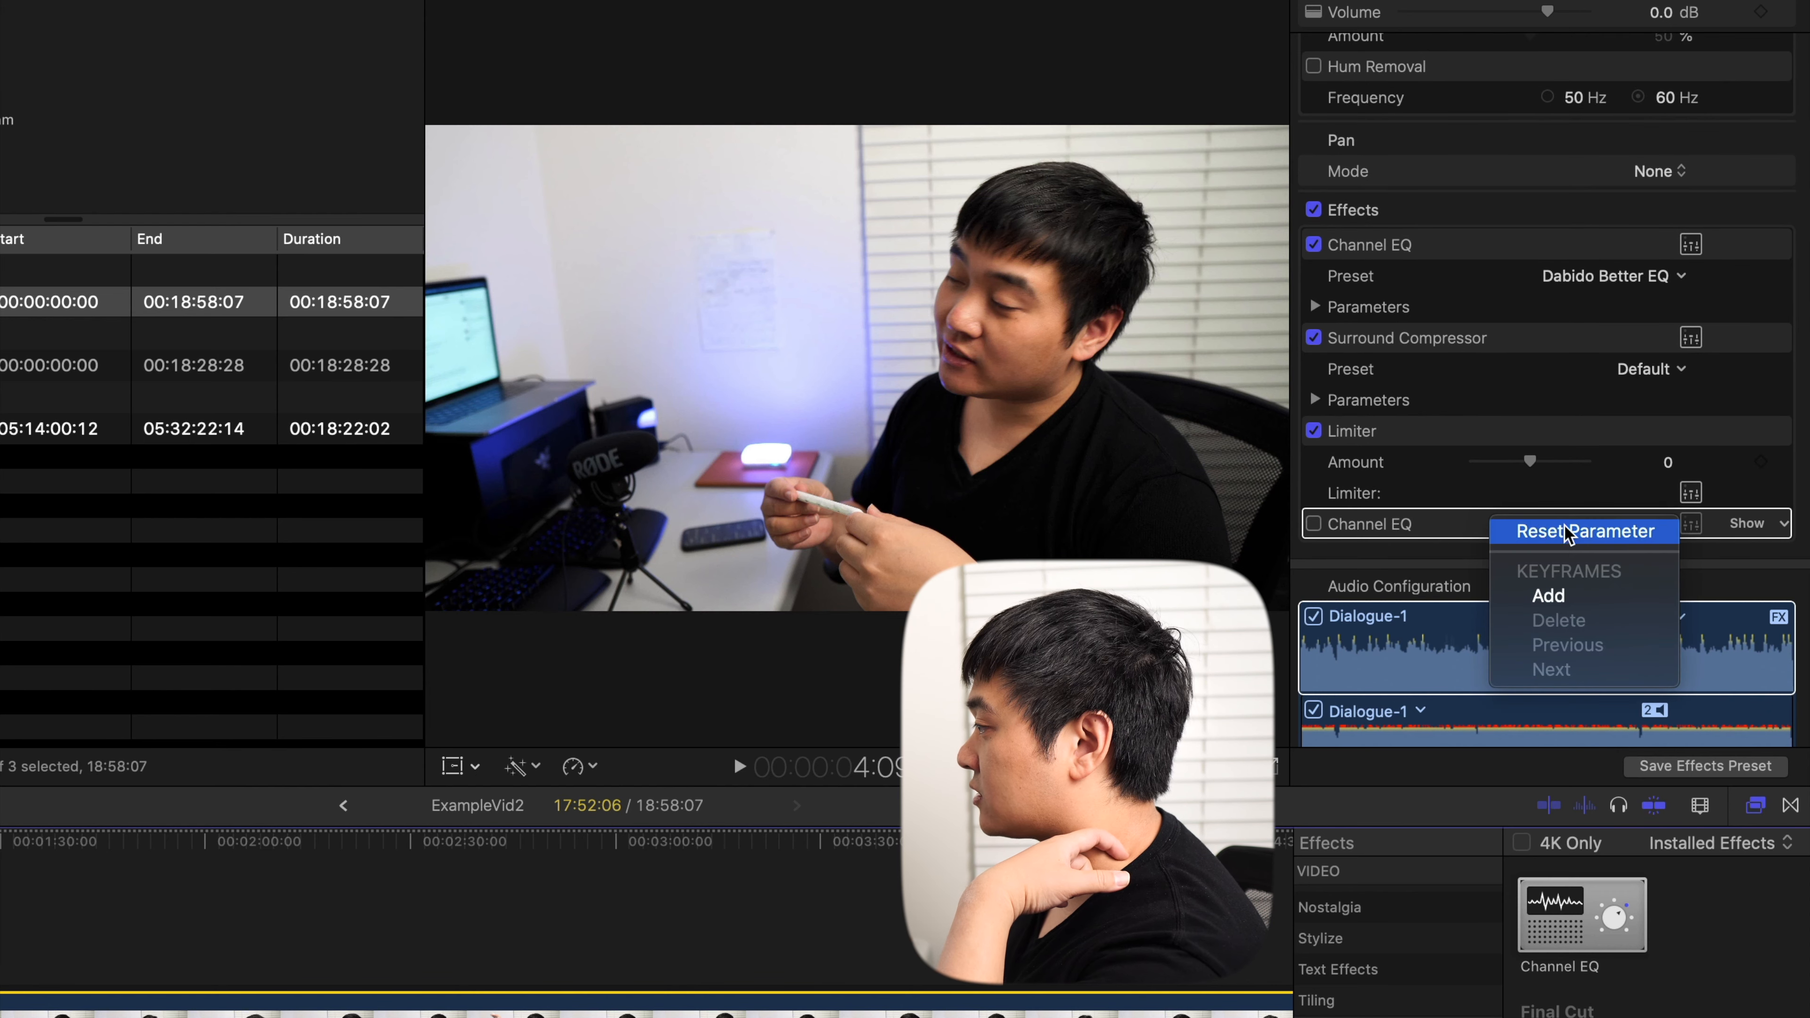
pyautogui.click(1529, 532)
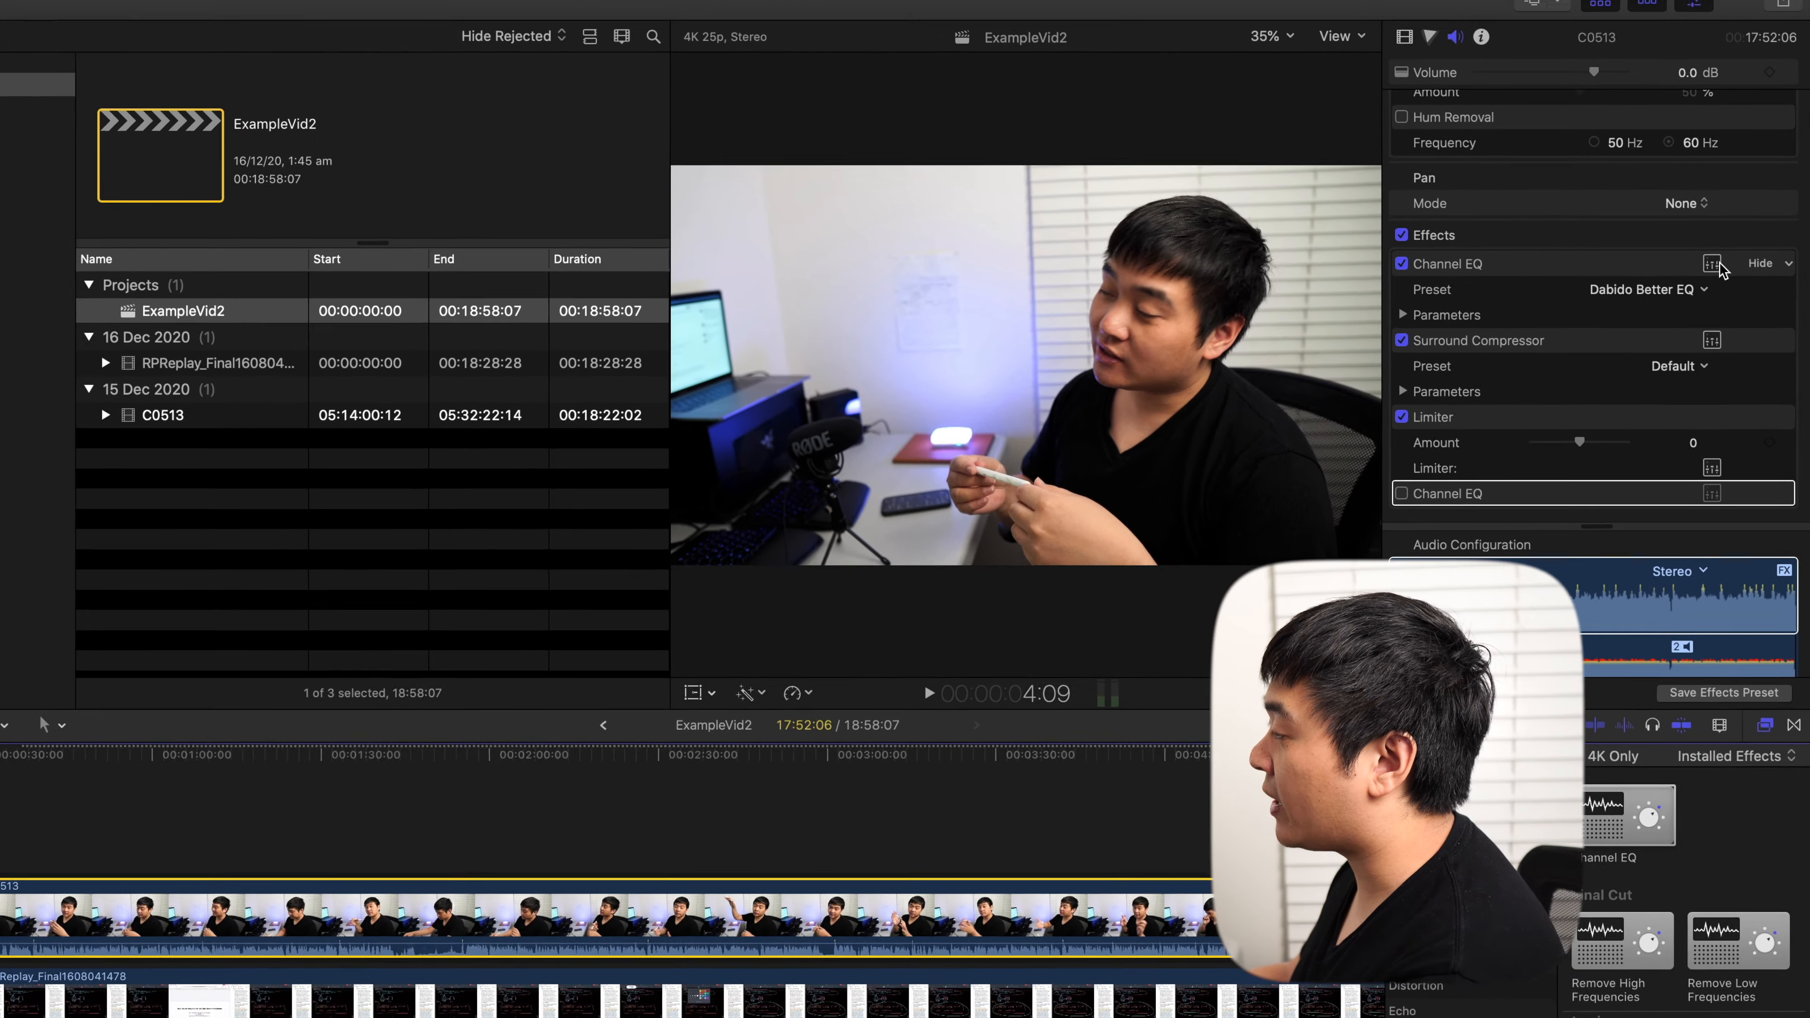
# Step: Lower the 510 Hz band to -6.5 dB in the Channel EQ that uses the Dabido Better EQ preset, and close its editor
pyautogui.click(1691, 245)
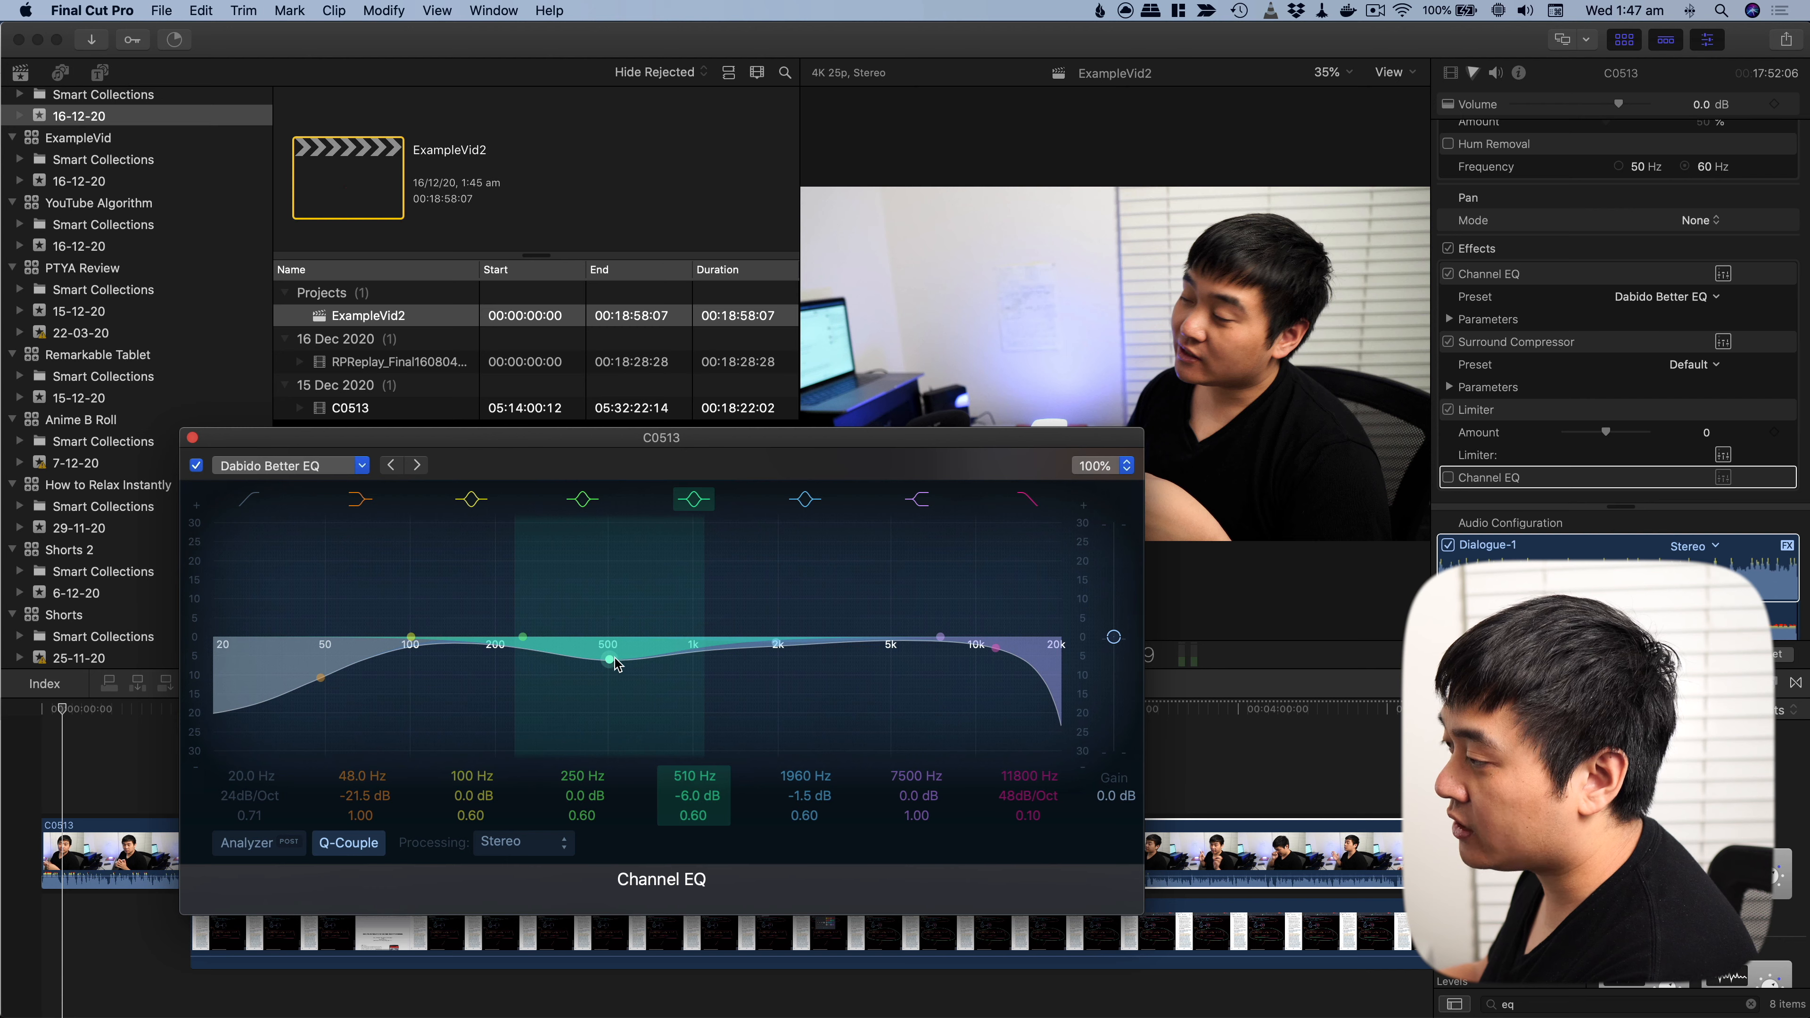
pyautogui.moveTo(611, 661); pyautogui.dragTo(611, 665)
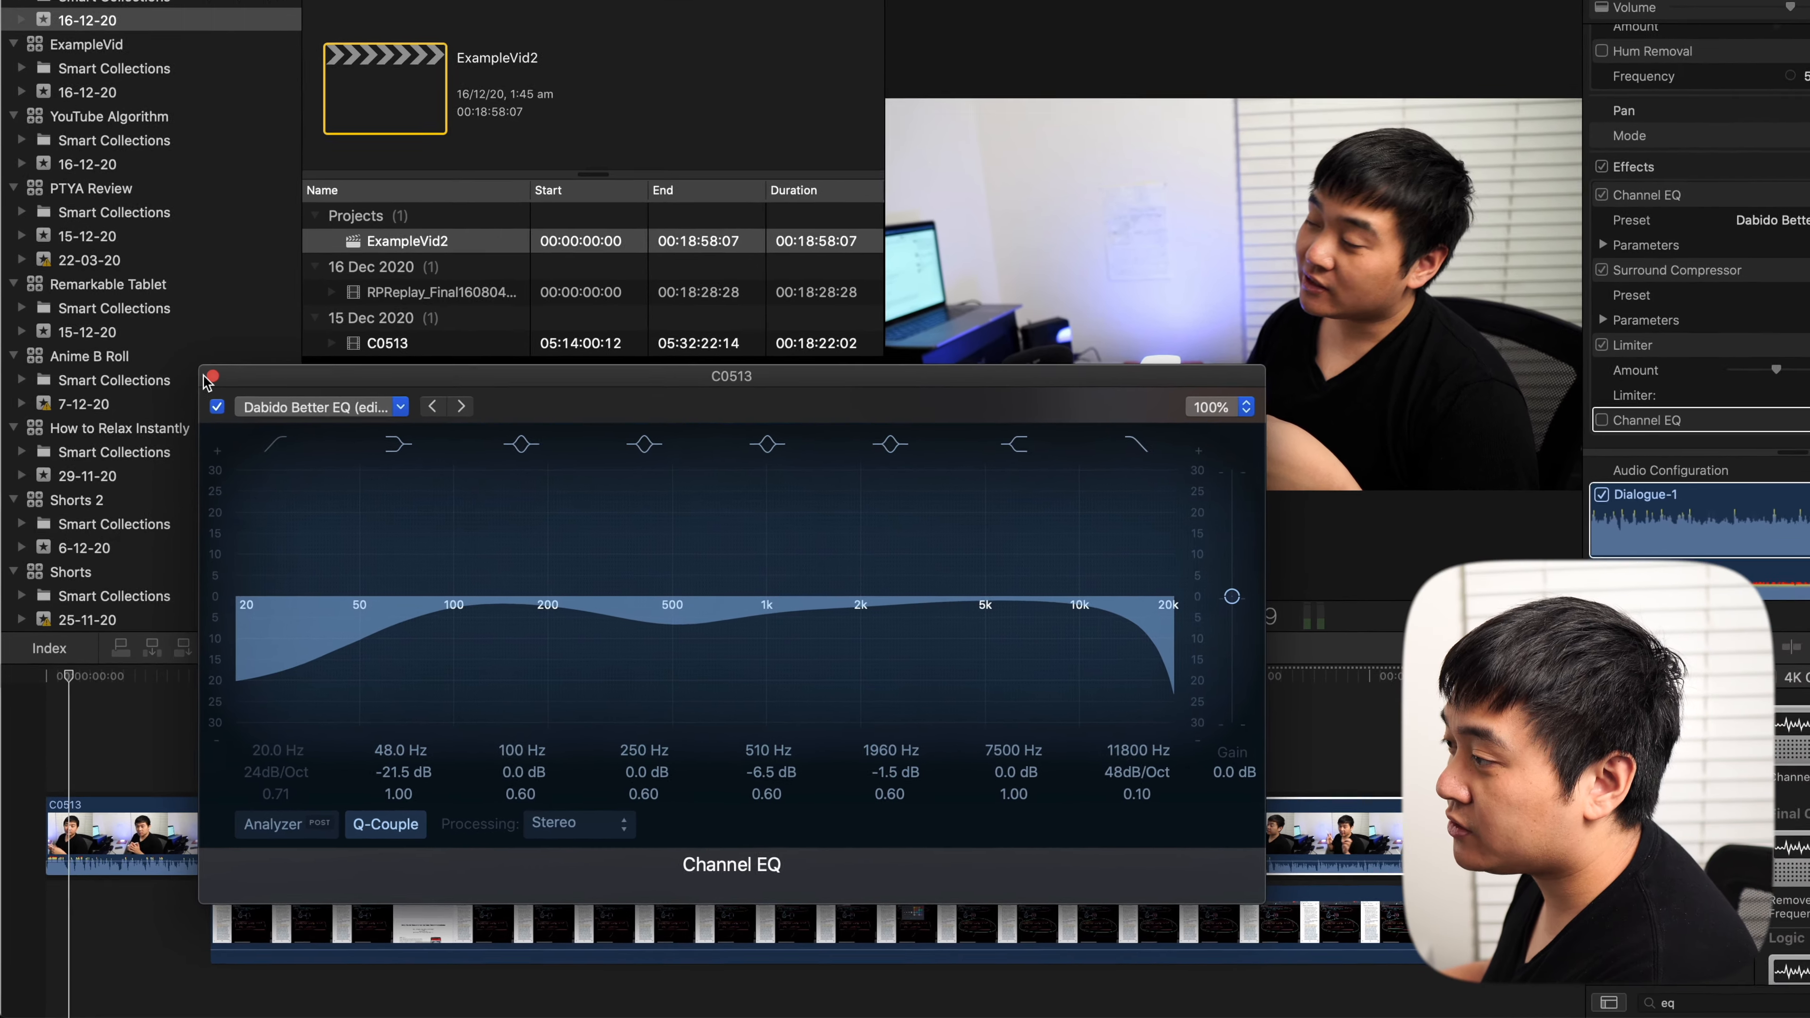
pyautogui.click(262, 466)
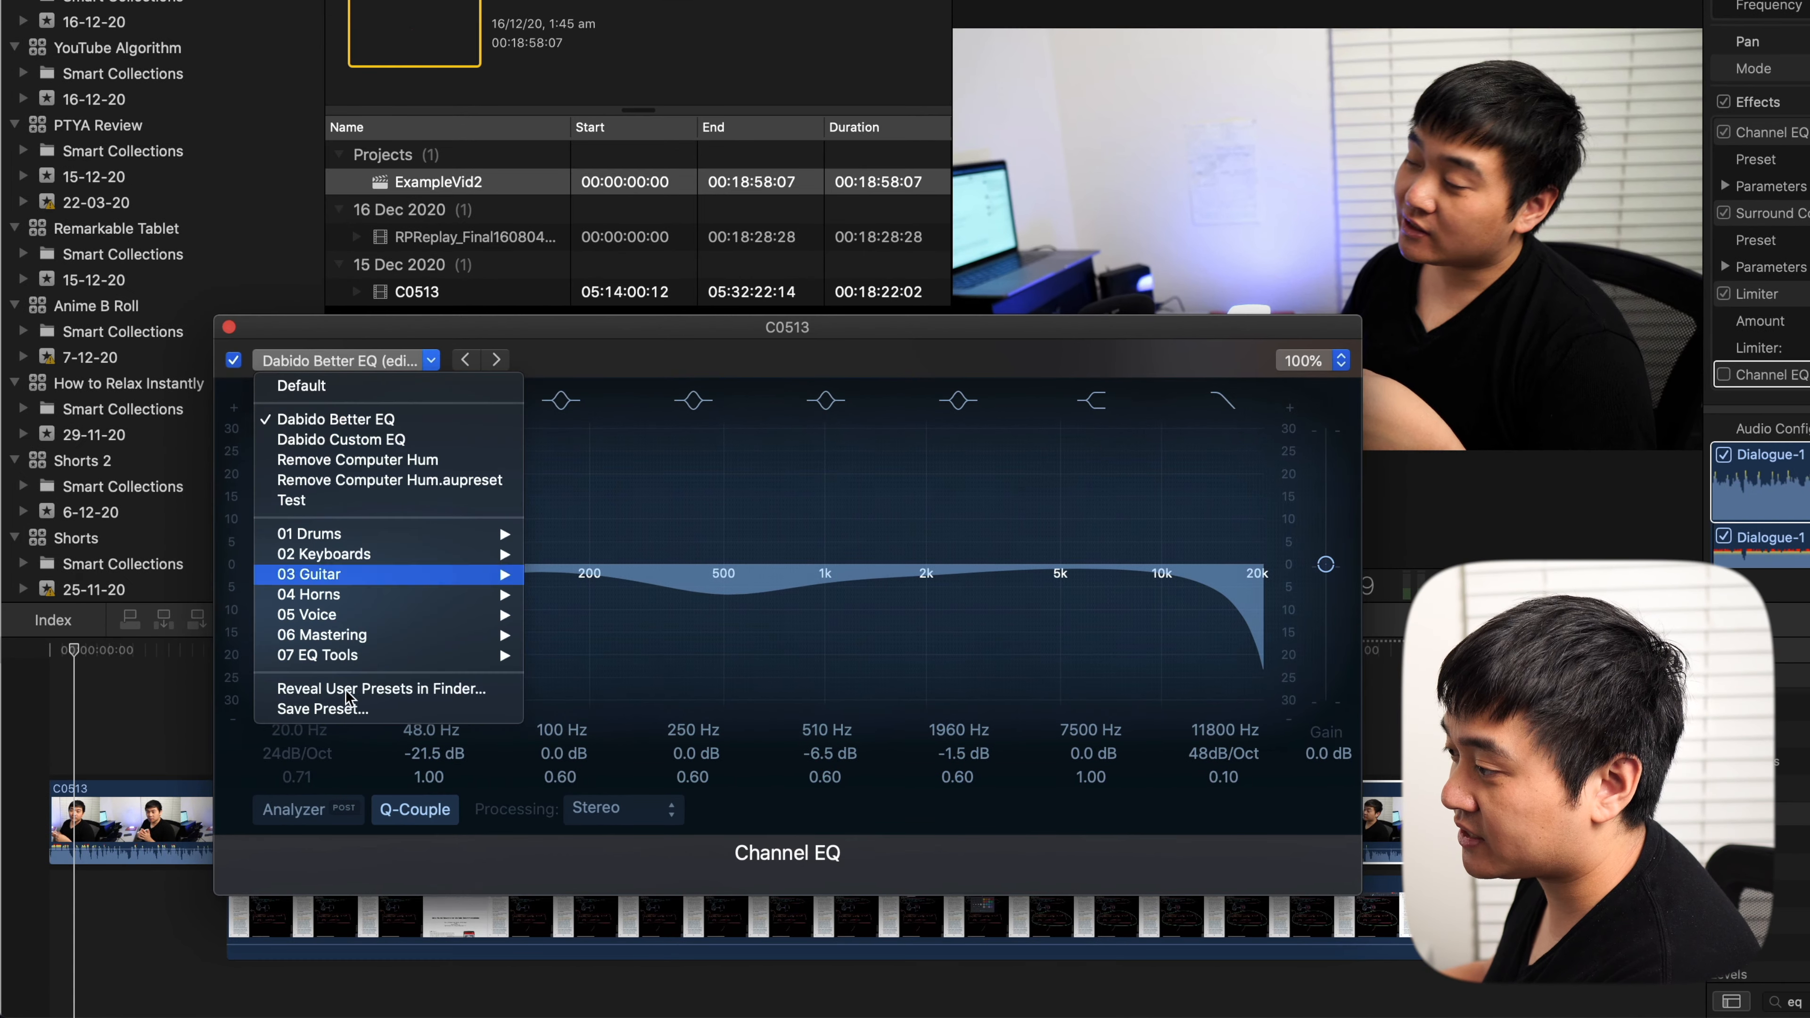
pyautogui.click(230, 327)
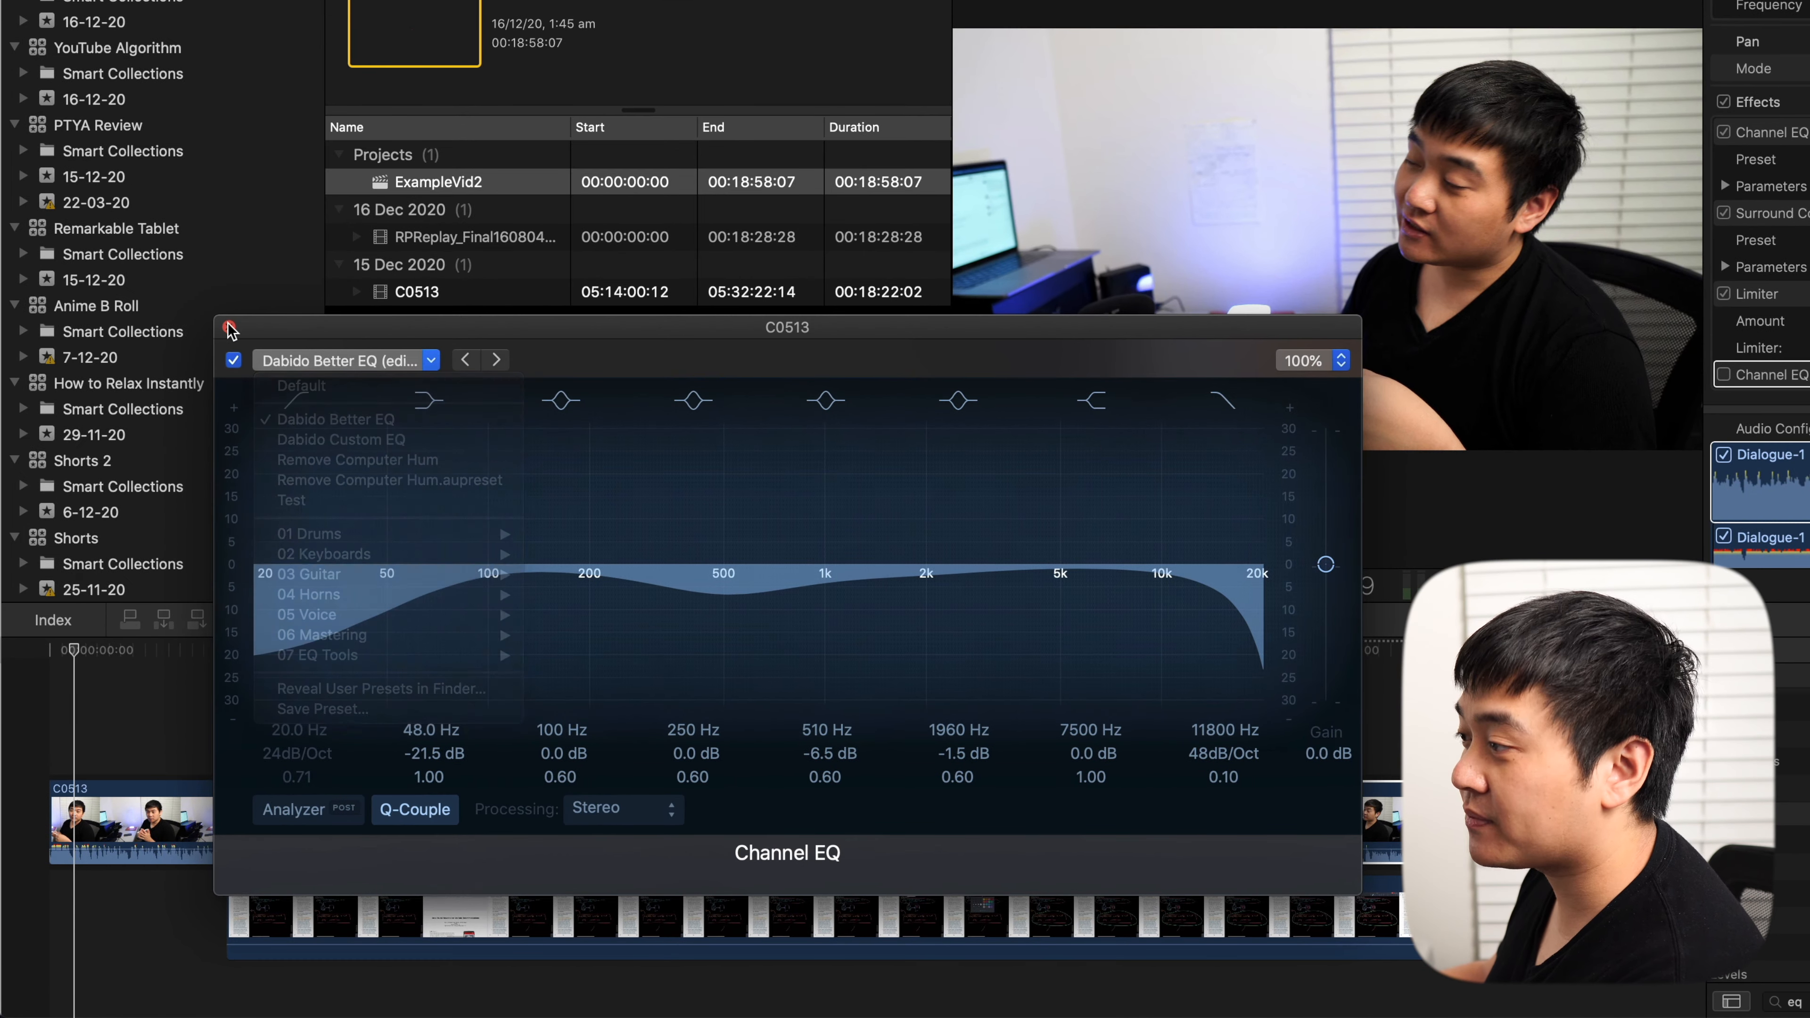
pyautogui.click(229, 327)
pyautogui.click(280, 332)
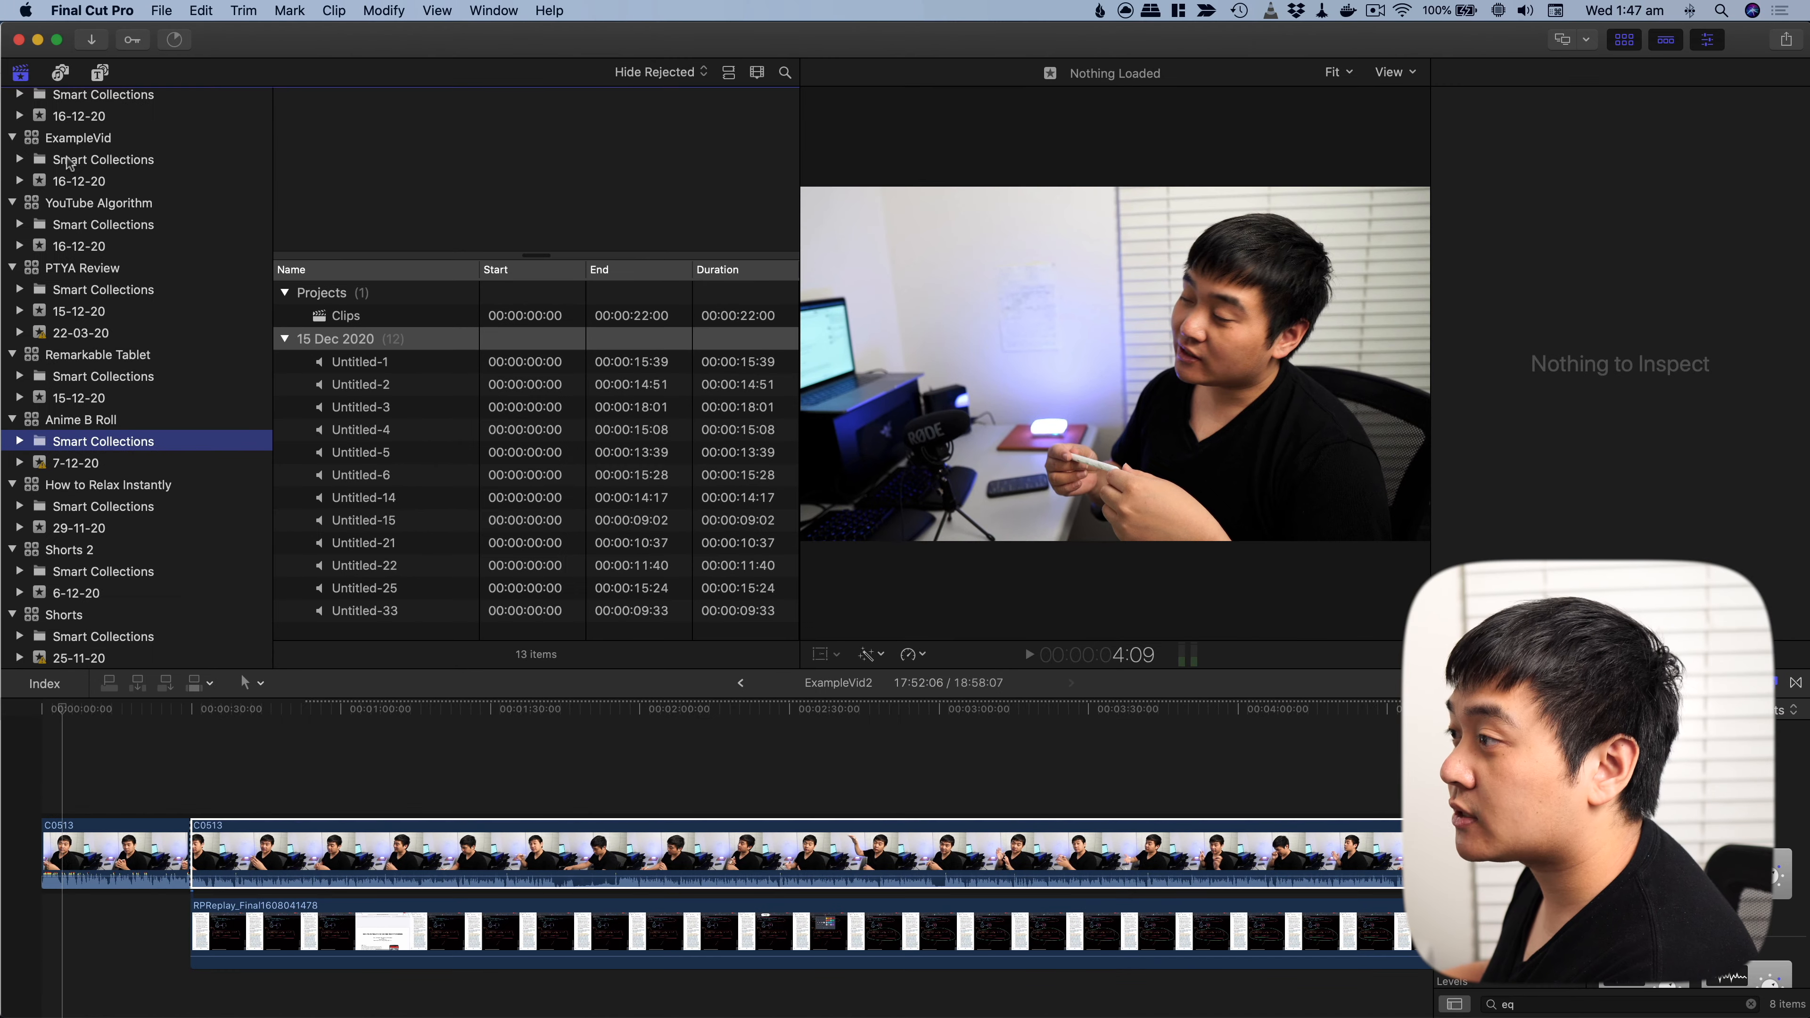
# Step: Reopen ExampleVid2 from the Example library and bring the second C0513 piece's Surround Compressor settings into view
pyautogui.scroll(2, 223, 500)
pyautogui.click(72, 101)
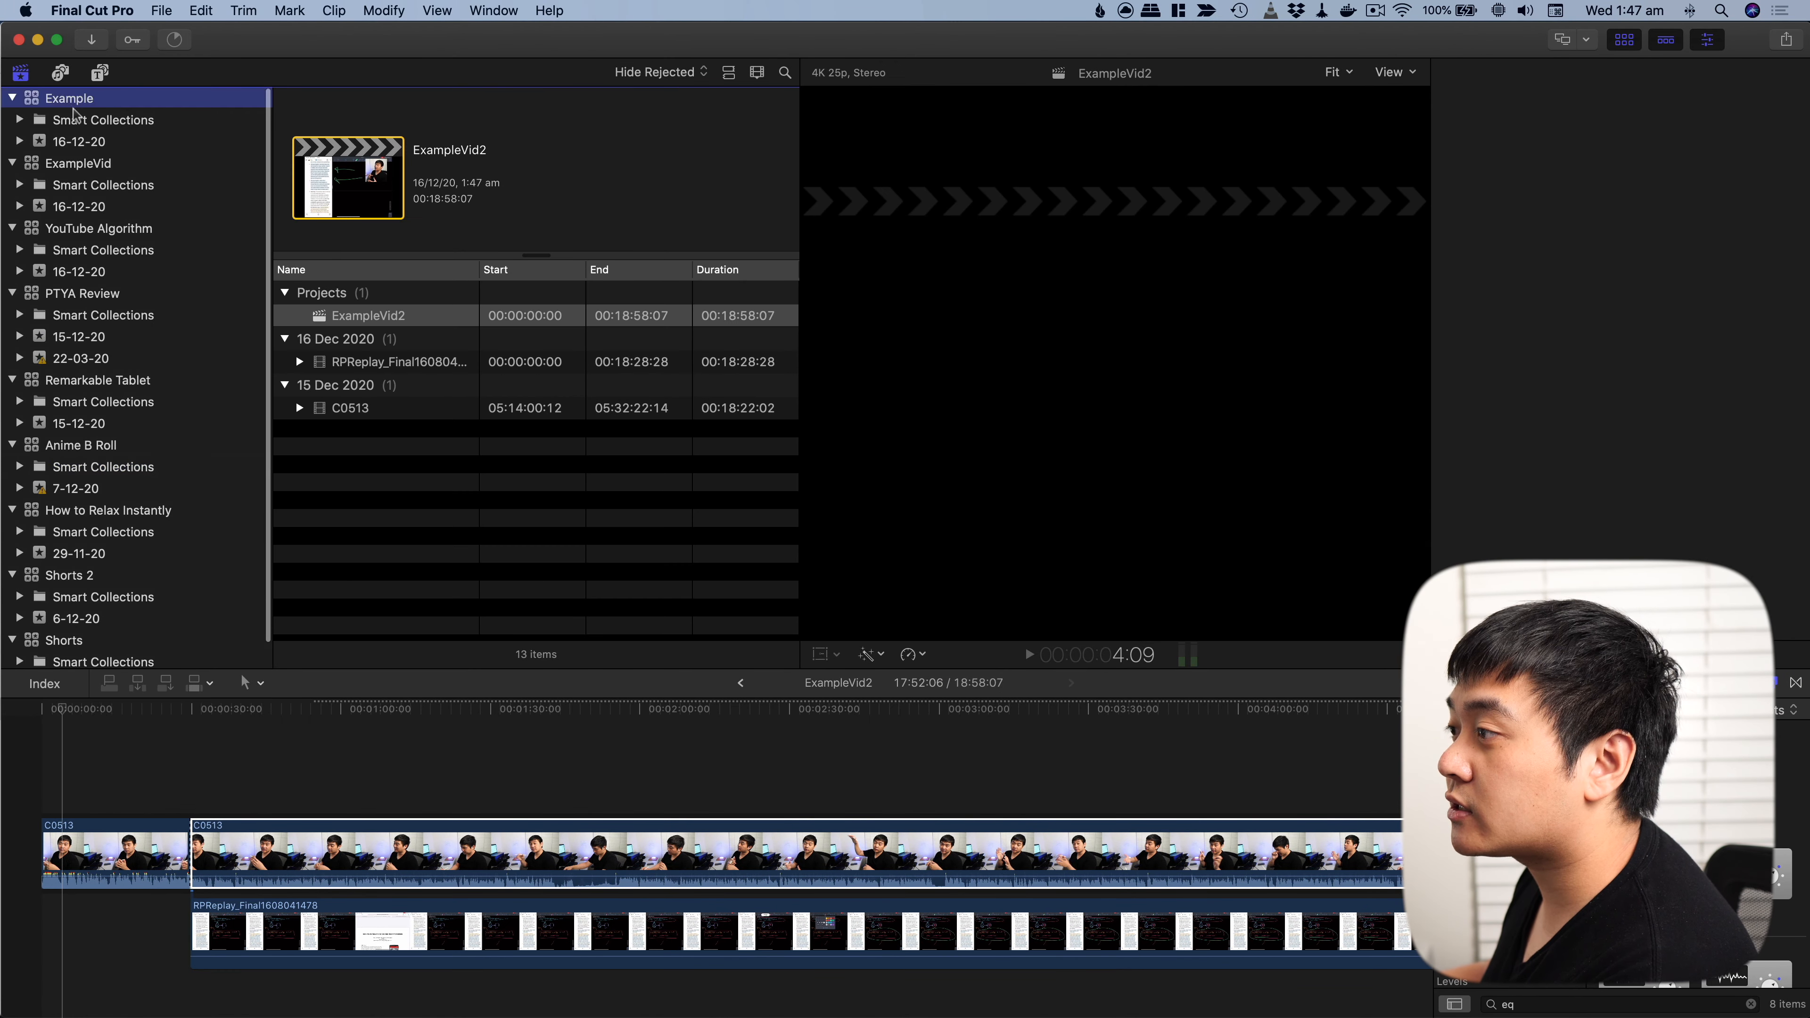
pyautogui.click(337, 219)
pyautogui.doubleClick(353, 320)
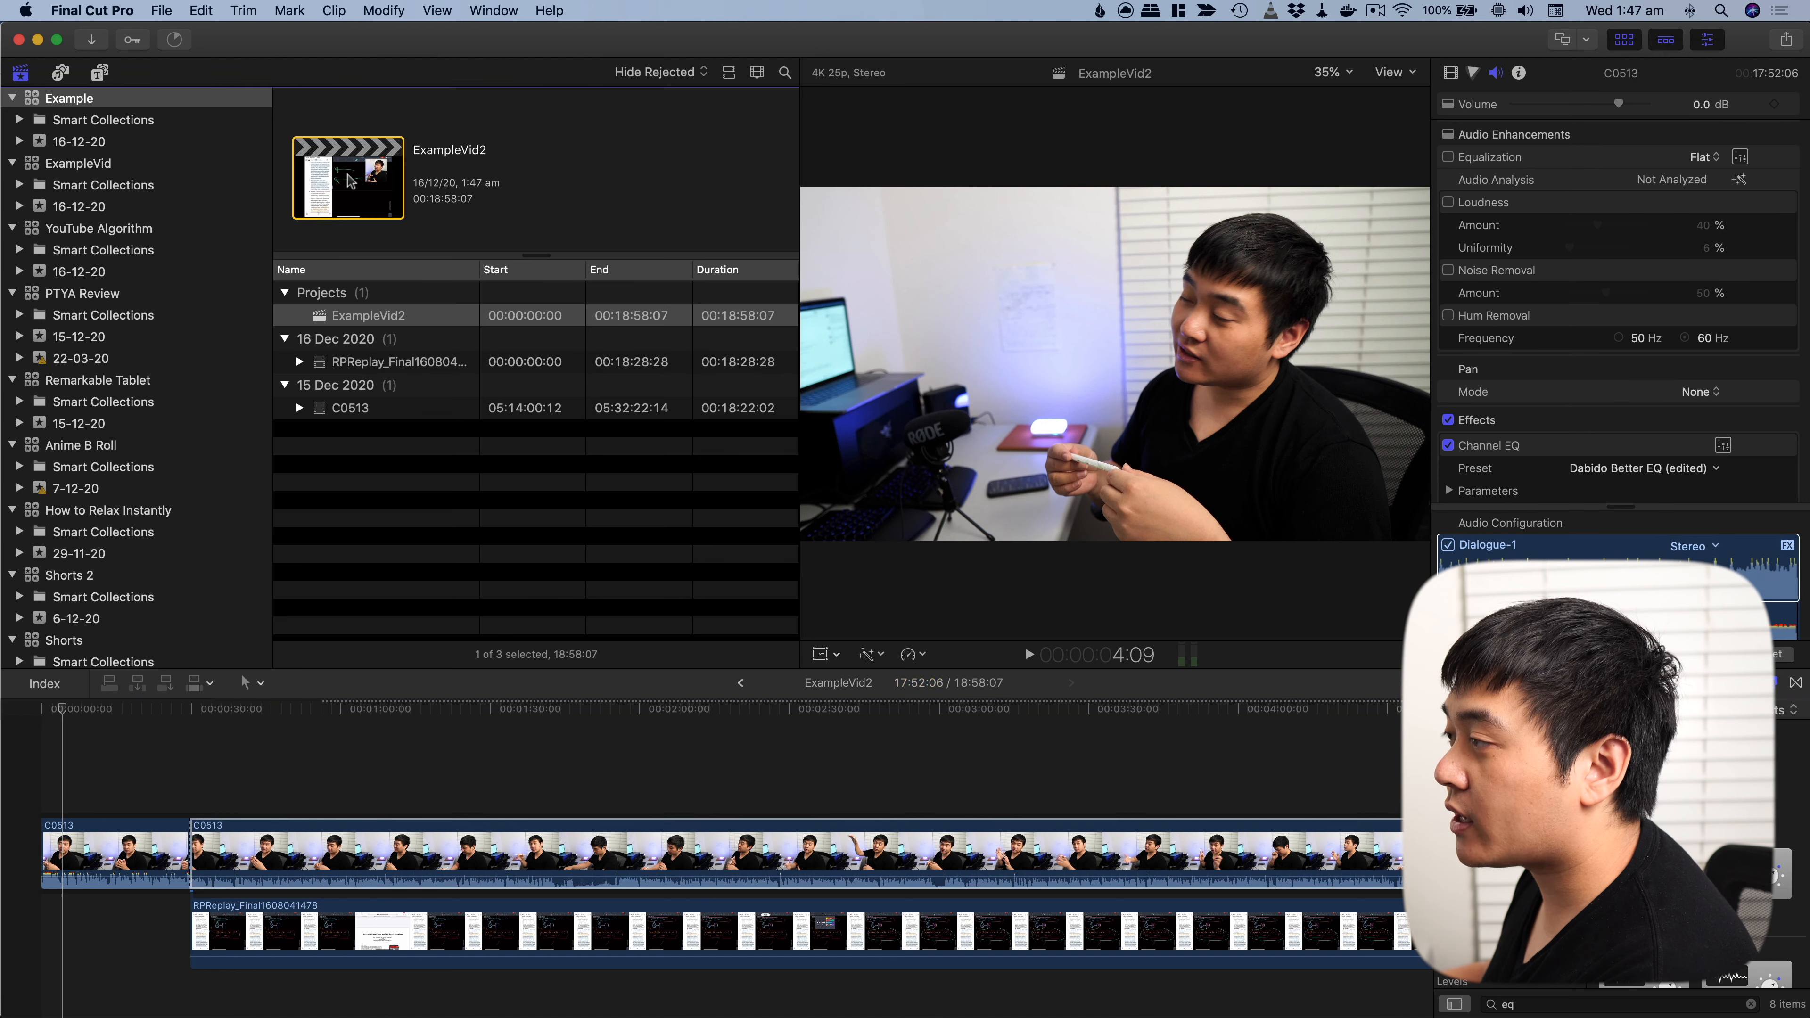
pyautogui.scroll(-5, 1610, 388)
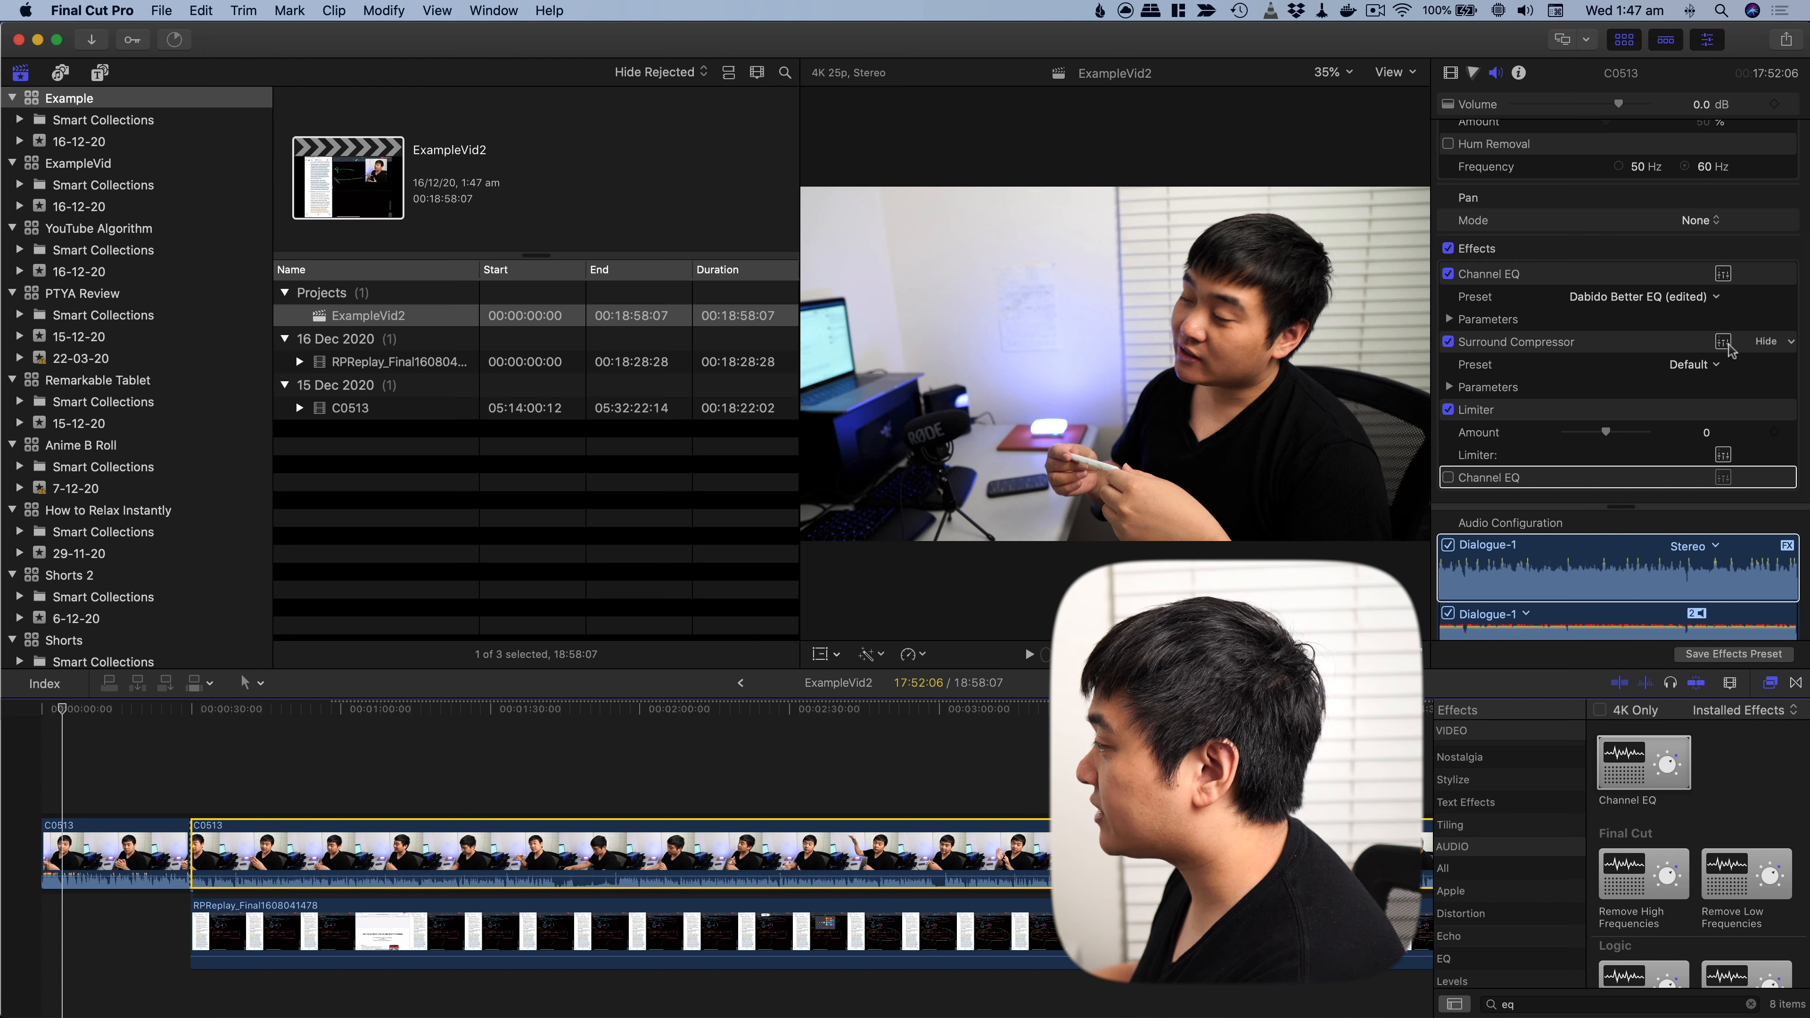
# Step: Examine the settings of the second C0513 piece's Surround Compressor and Limiter, closing each effect's editor
pyautogui.scroll(-1, 1733, 723)
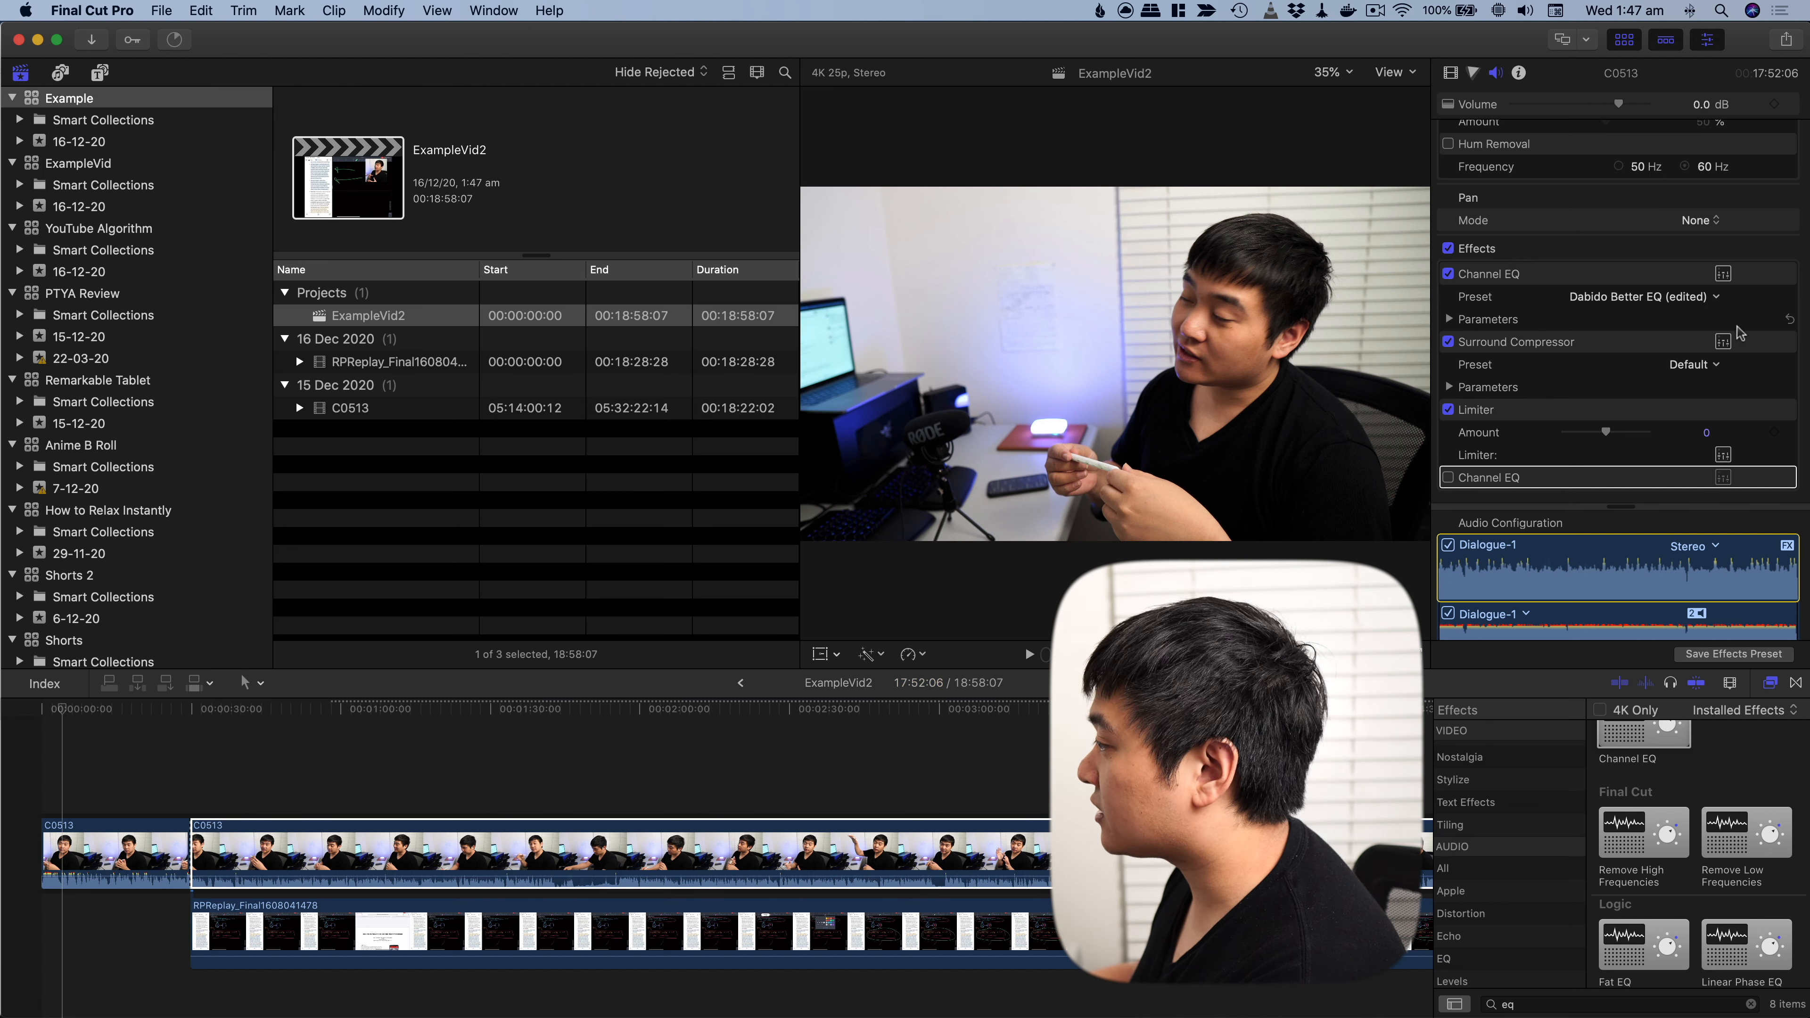
pyautogui.click(1724, 342)
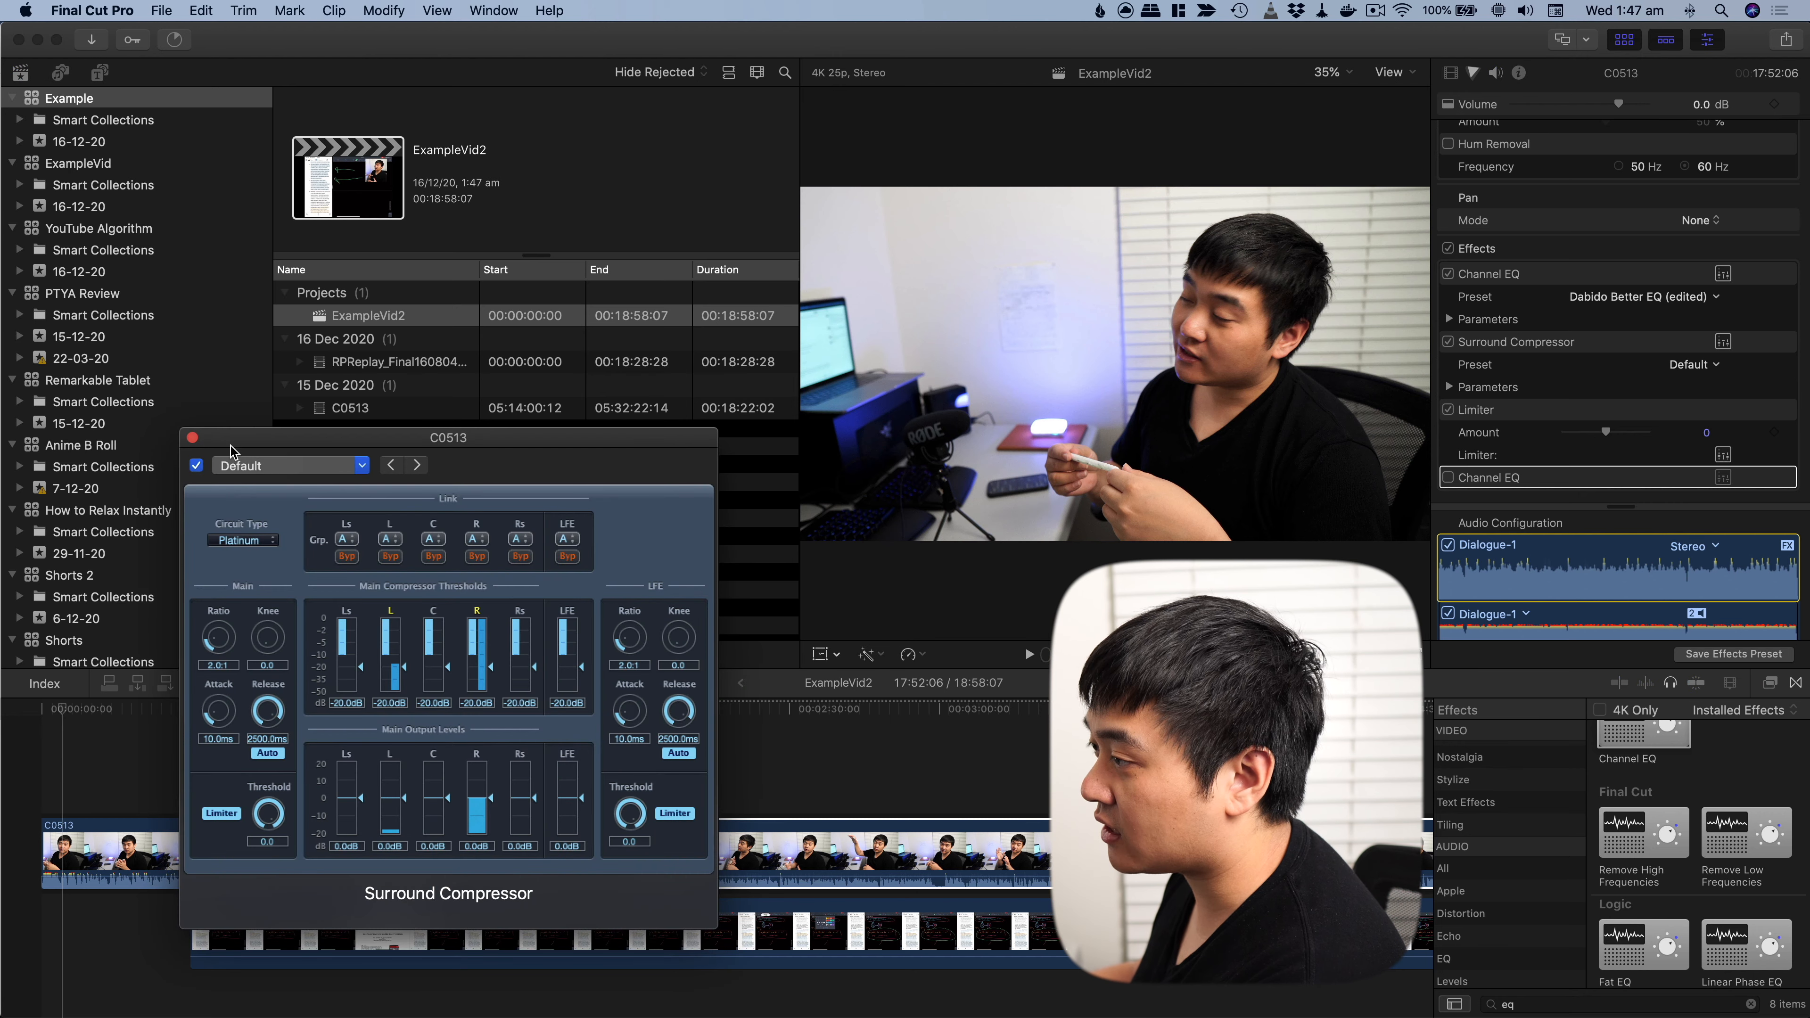
pyautogui.click(192, 438)
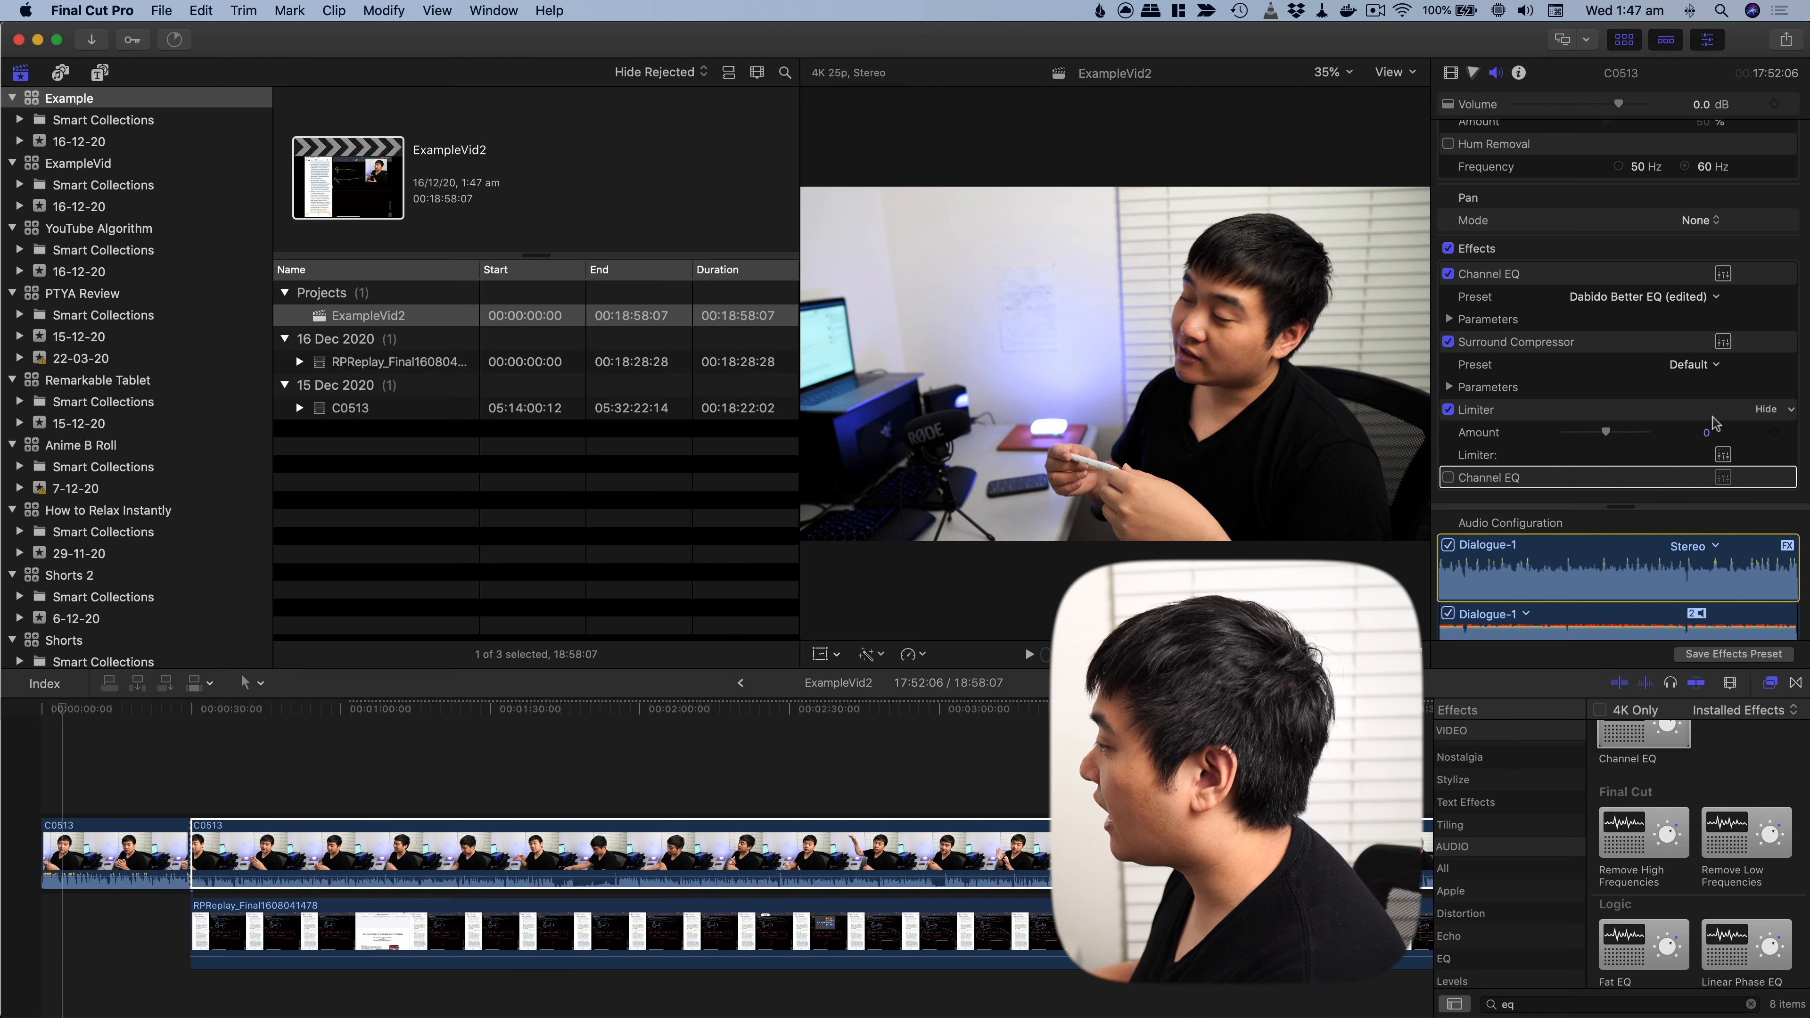
pyautogui.click(1723, 455)
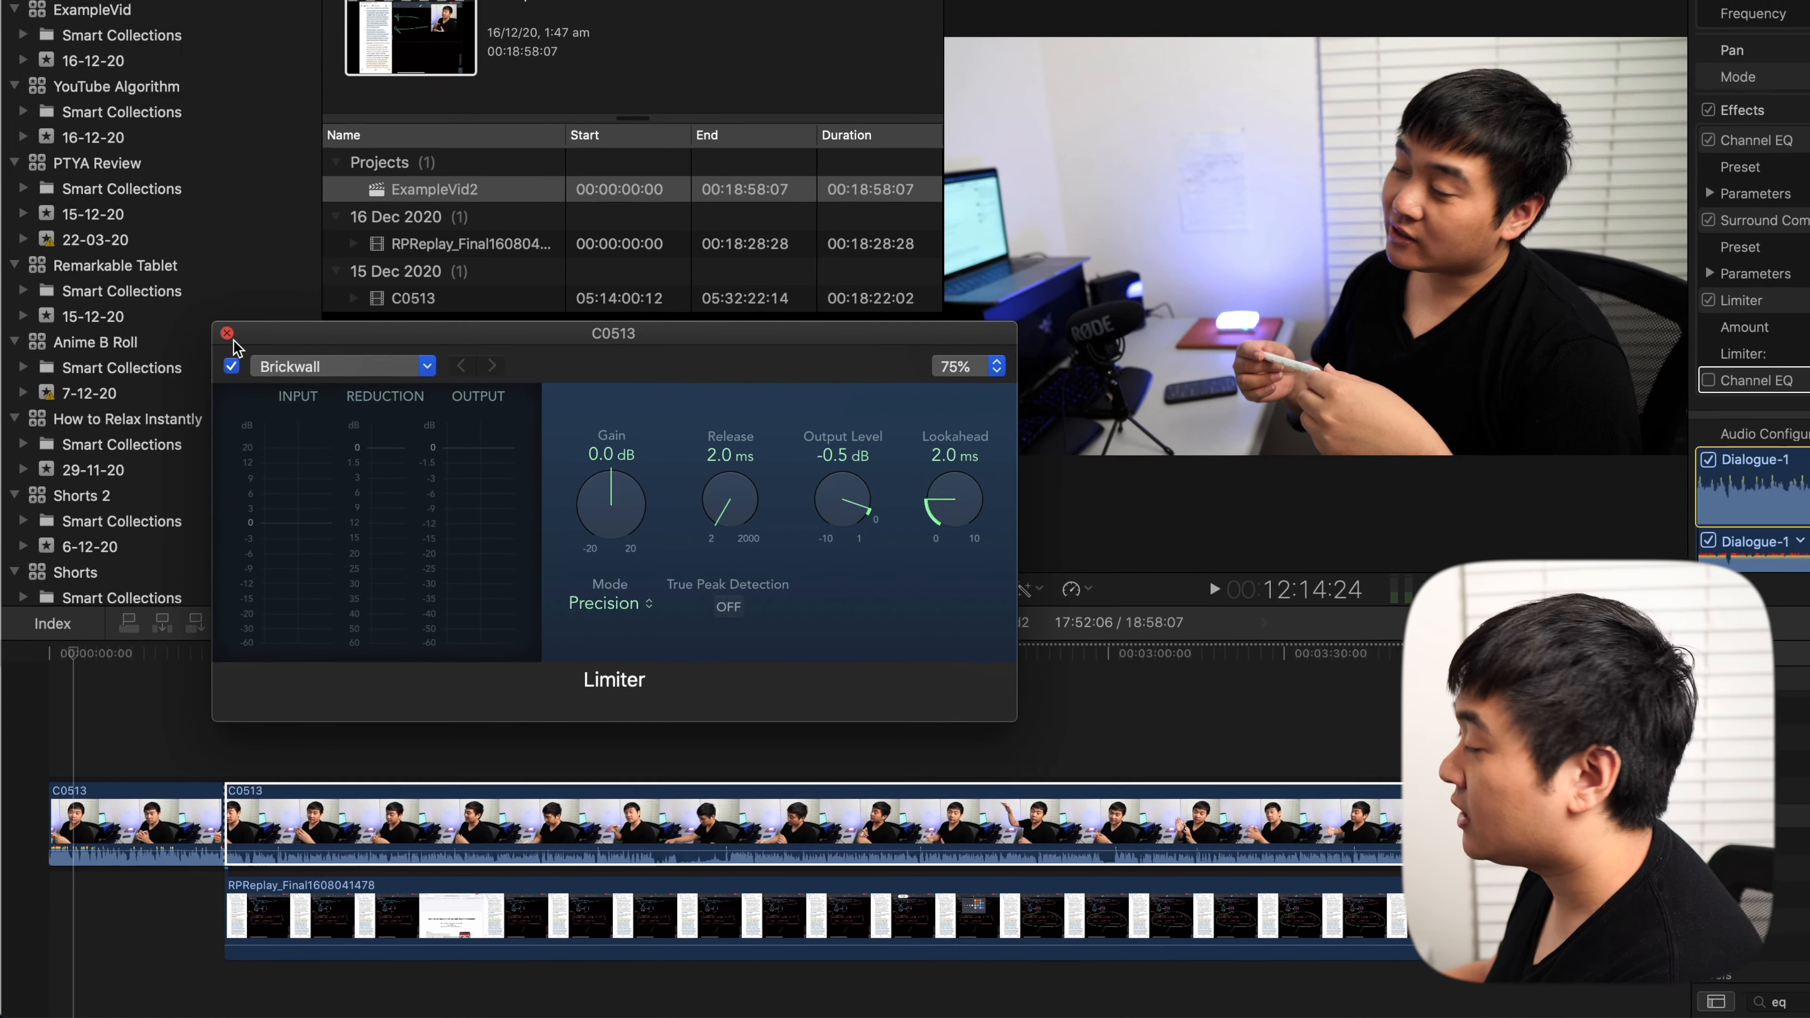
pyautogui.click(233, 318)
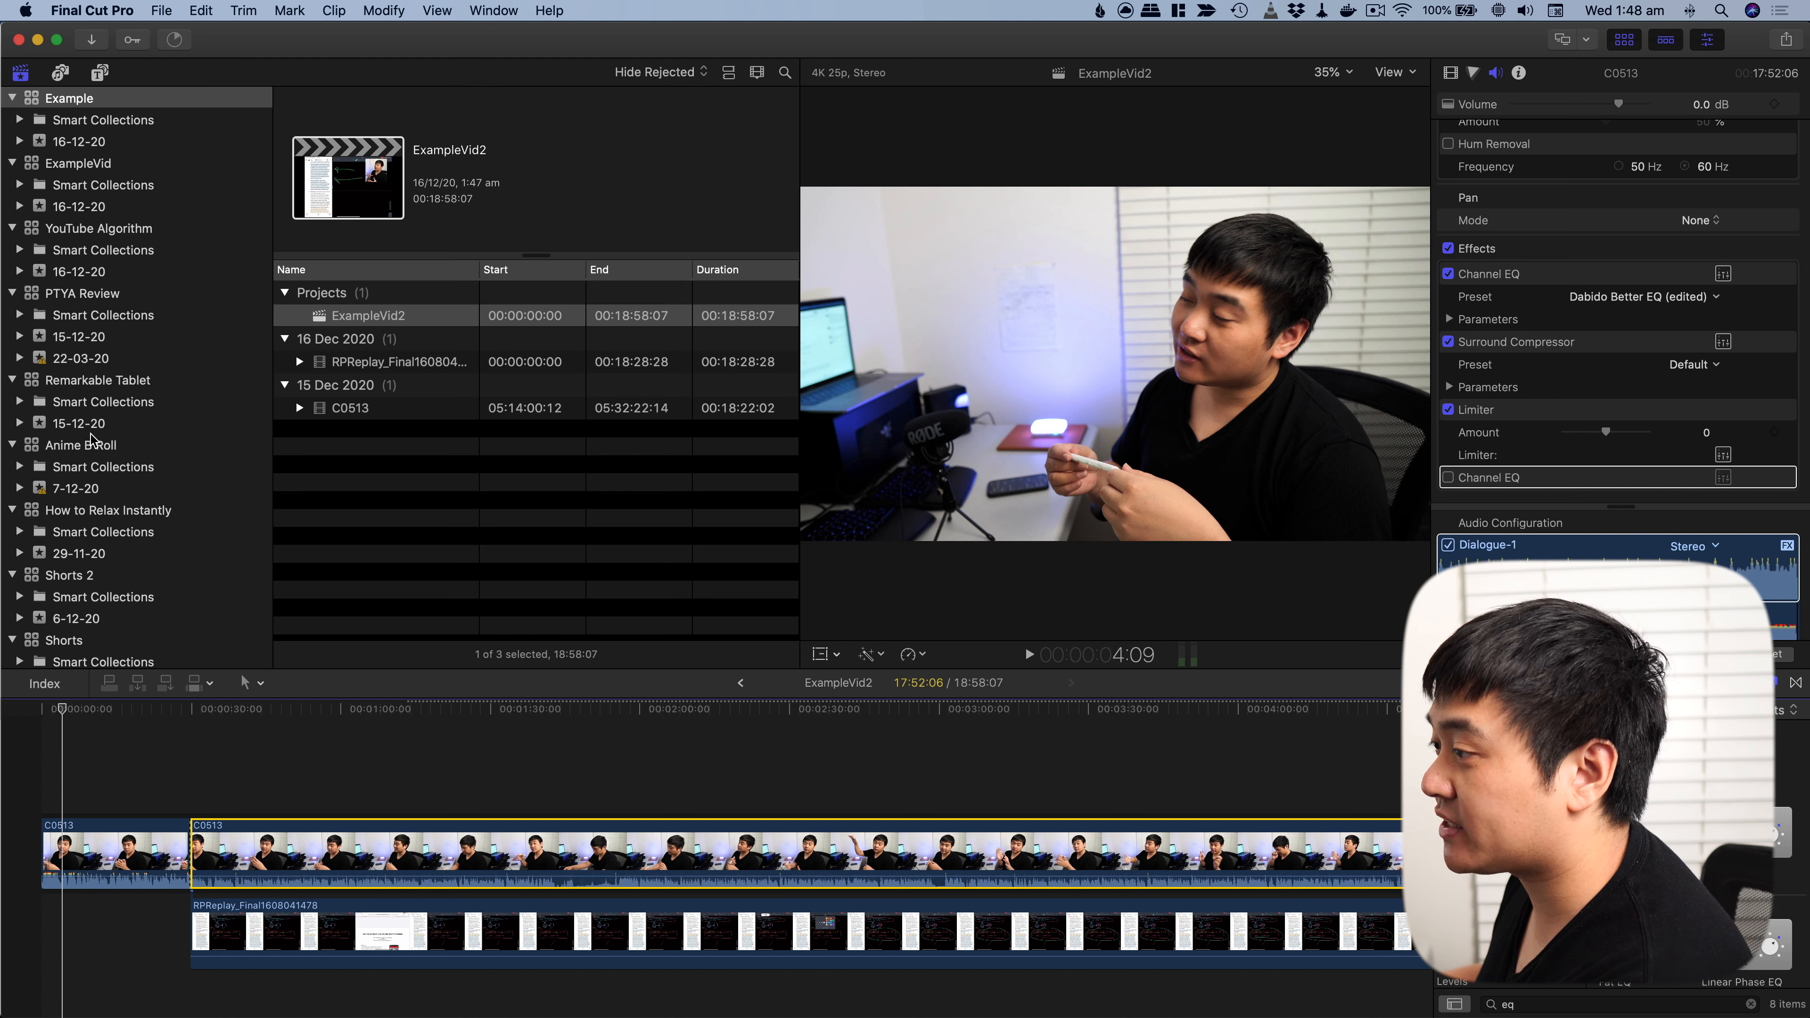
# Step: Open the Two Methods project in the How to Relax Instantly library and copy its two opening titles, whoosh sound and ES_Pomelo music
pyautogui.scroll(-2, 91, 437)
pyautogui.click(92, 486)
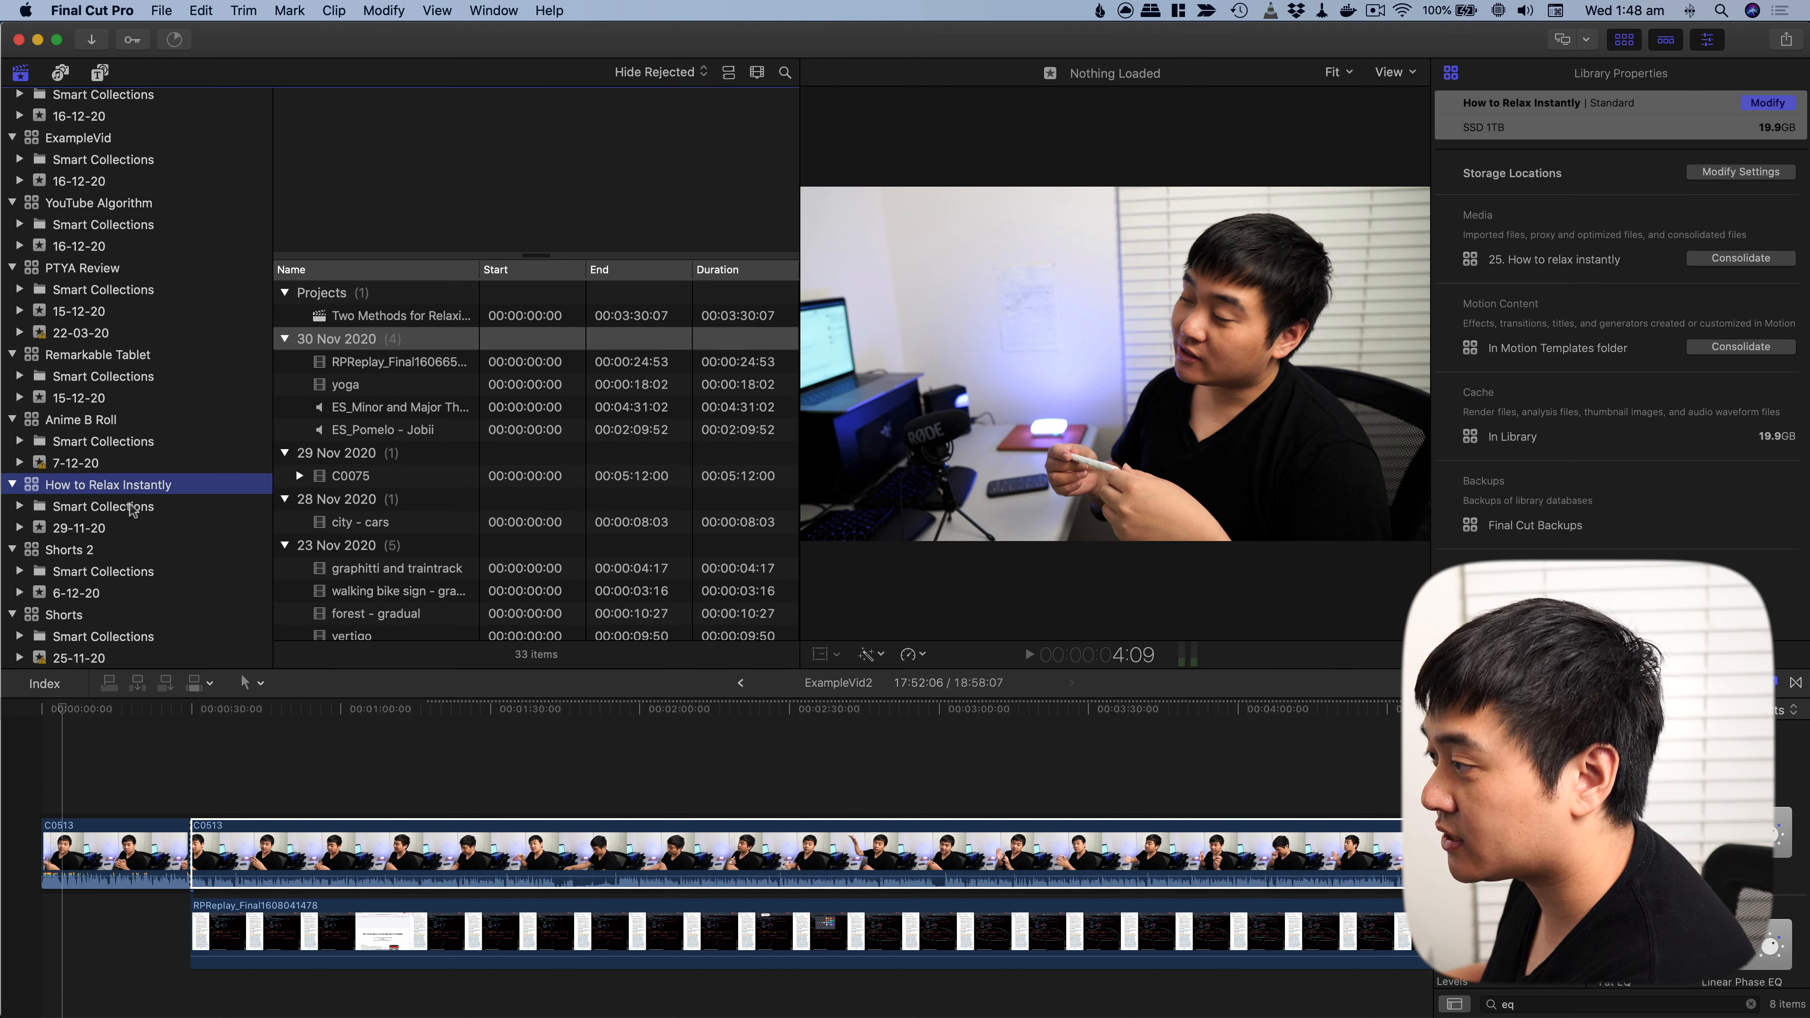
pyautogui.doubleClick(413, 315)
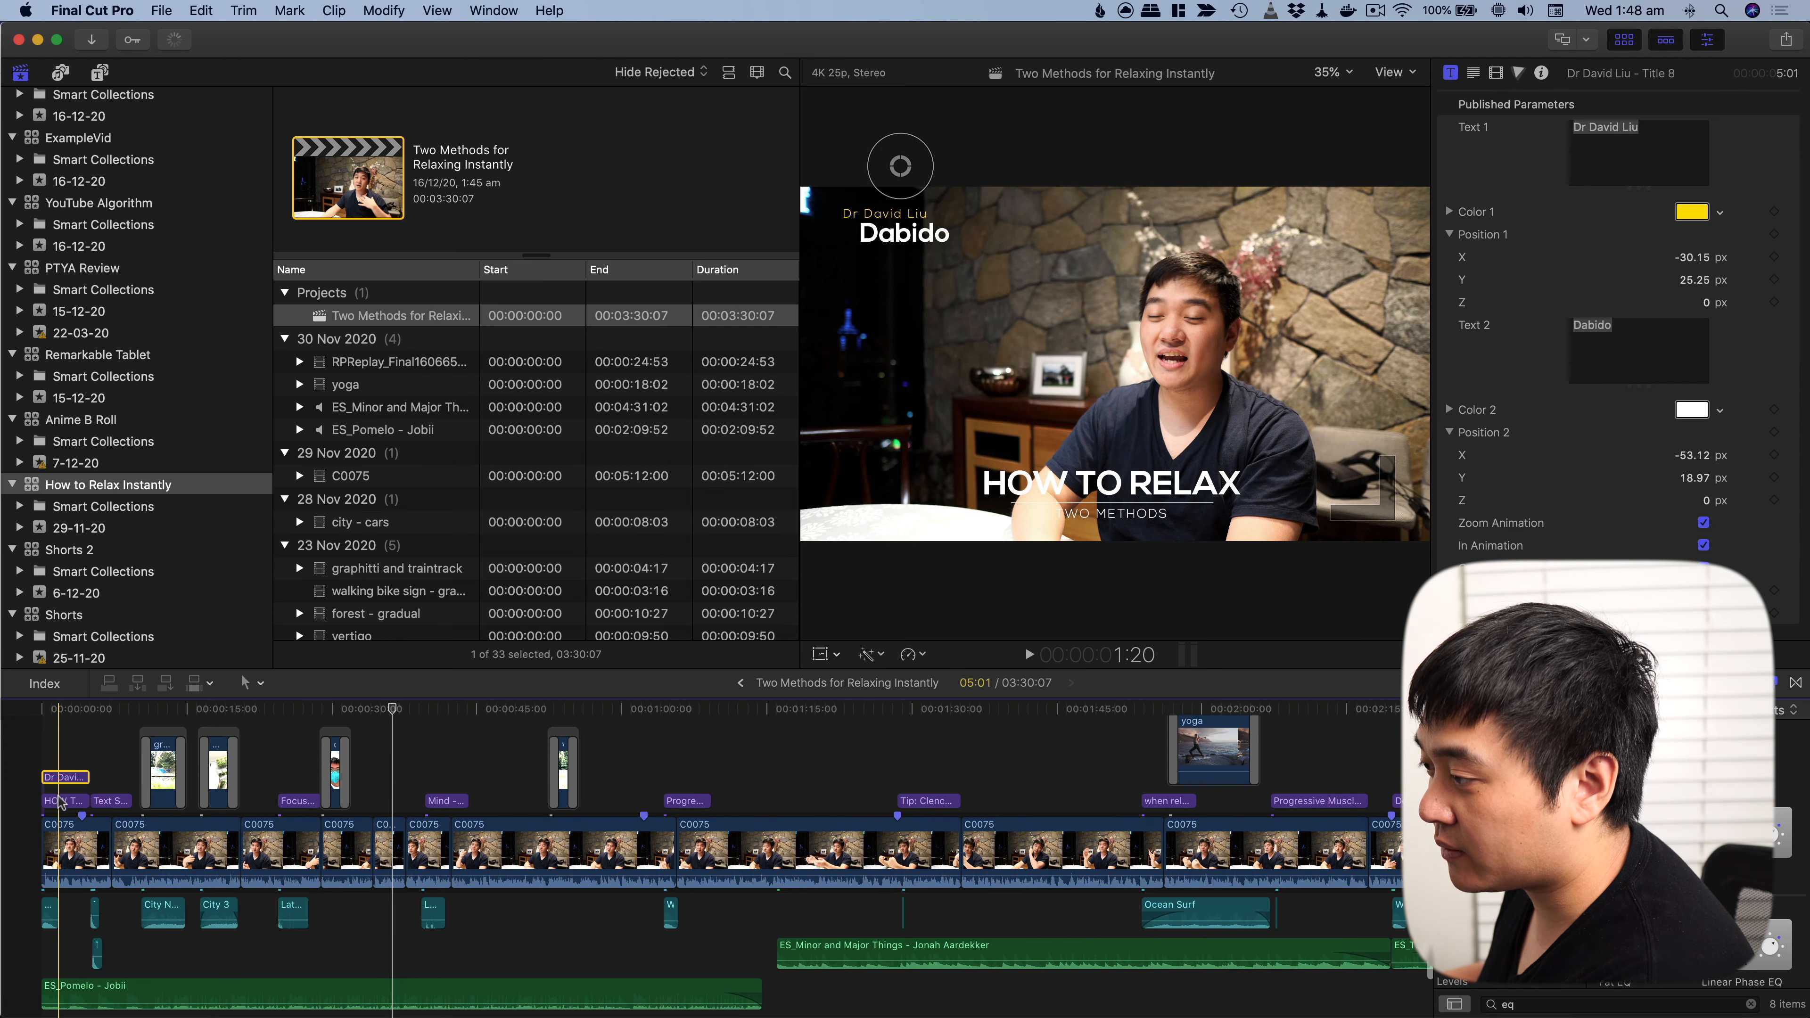
pyautogui.click(47, 915)
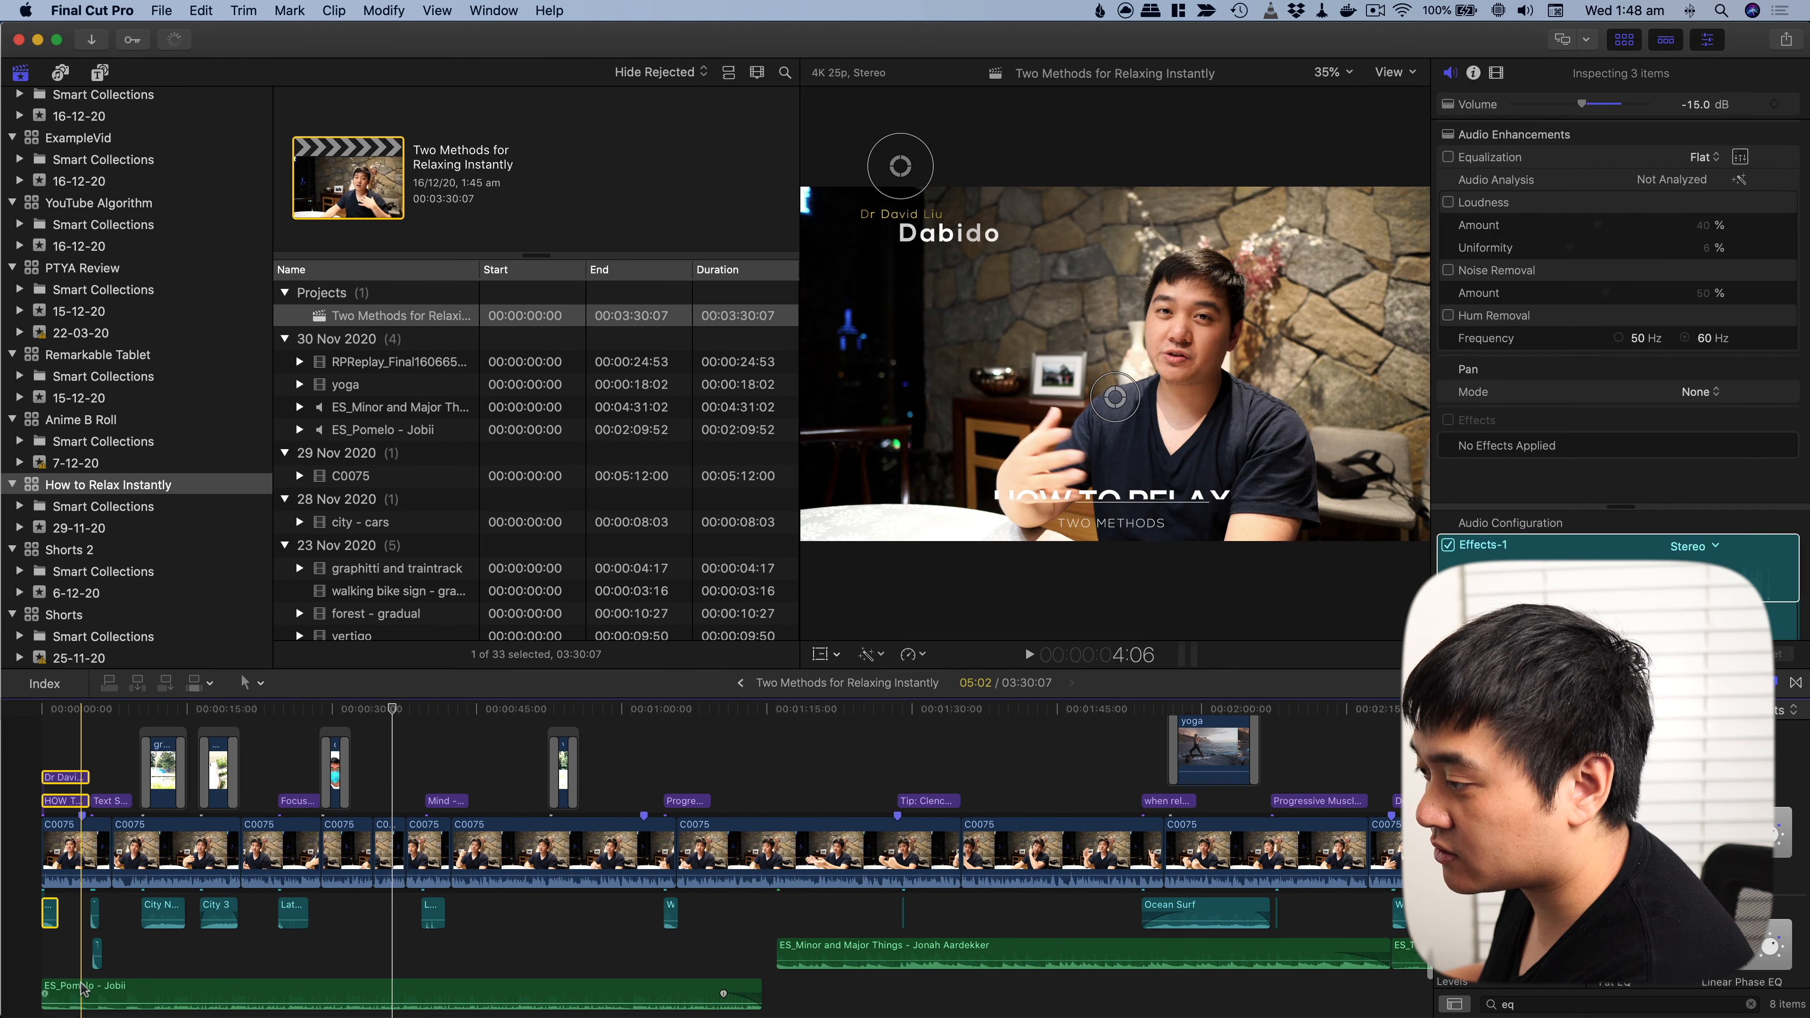
pyautogui.keyDown('super'); pyautogui.click(78, 993); pyautogui.keyUp('super')
pyautogui.press('super+c')
# Step: Paste the copied titles and sounds at the start of ExampleVid2 in the Example library and preview the opening
pyautogui.scroll(1, 66, 165)
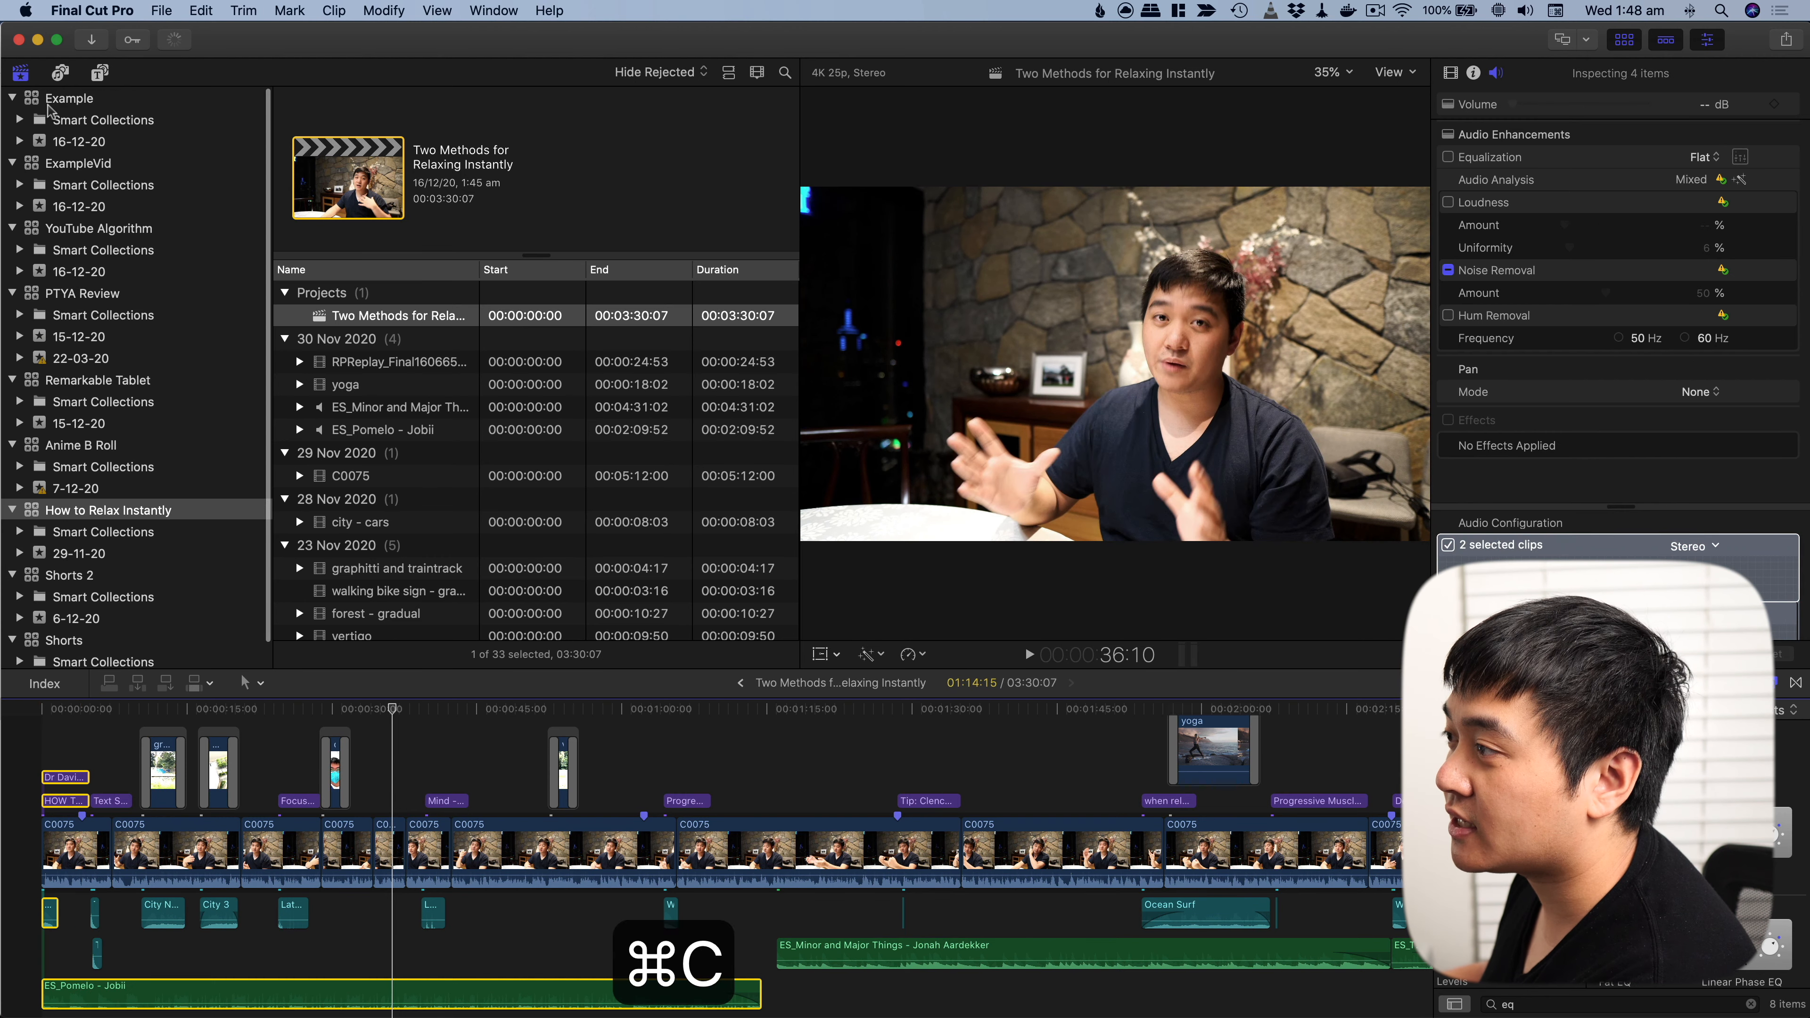
pyautogui.click(48, 100)
pyautogui.click(364, 318)
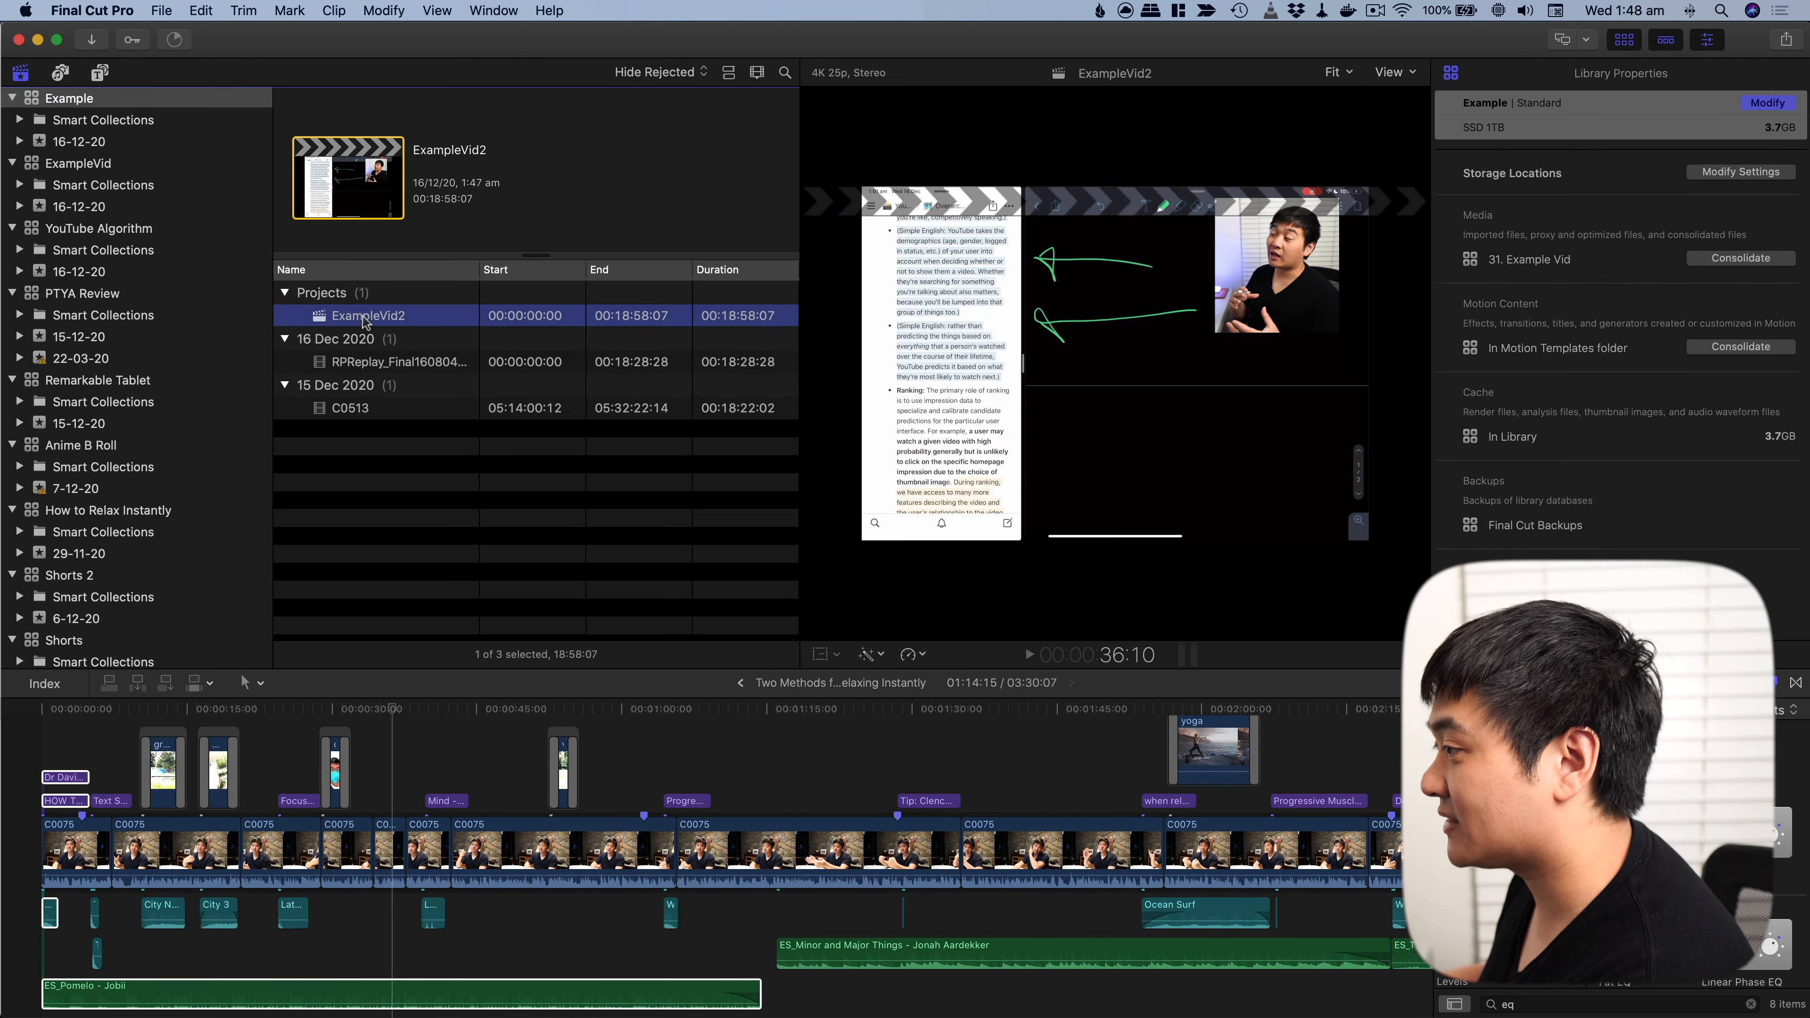
pyautogui.doubleClick(364, 318)
pyautogui.click(48, 783)
pyautogui.press('super+v')
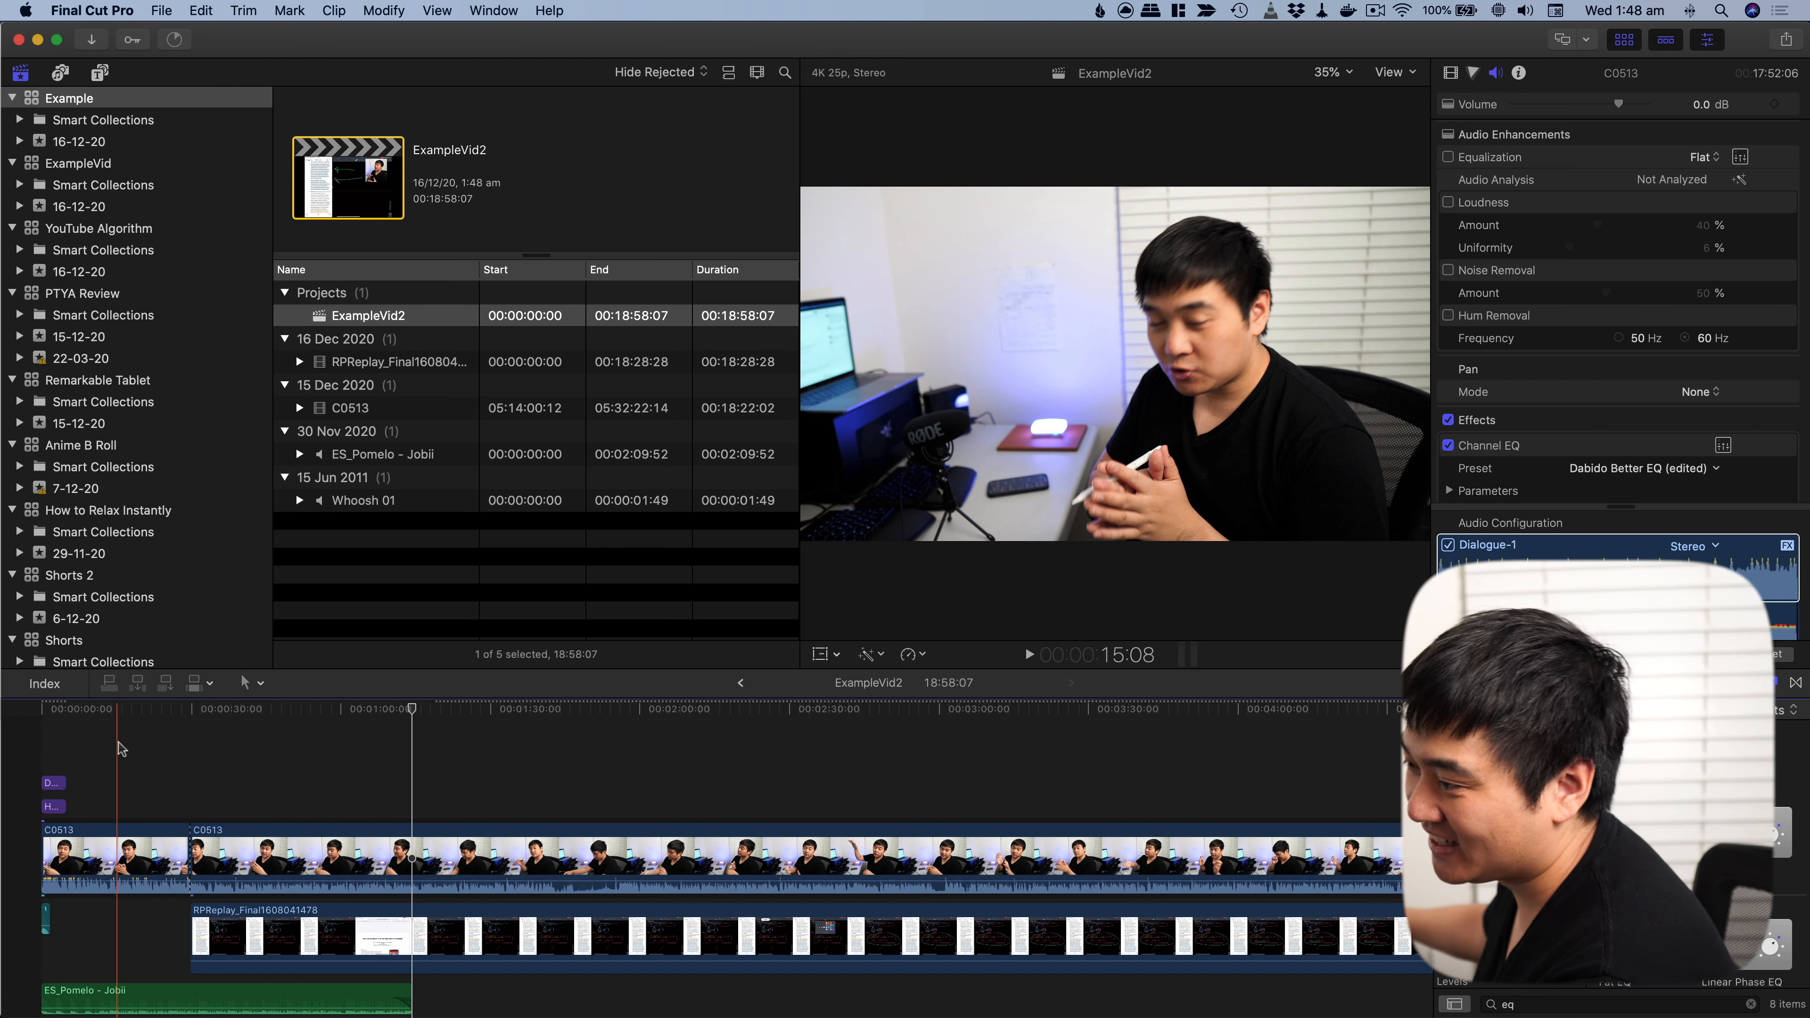
pyautogui.scroll(5, 118, 743)
pyautogui.hscroll(-5, 118, 742)
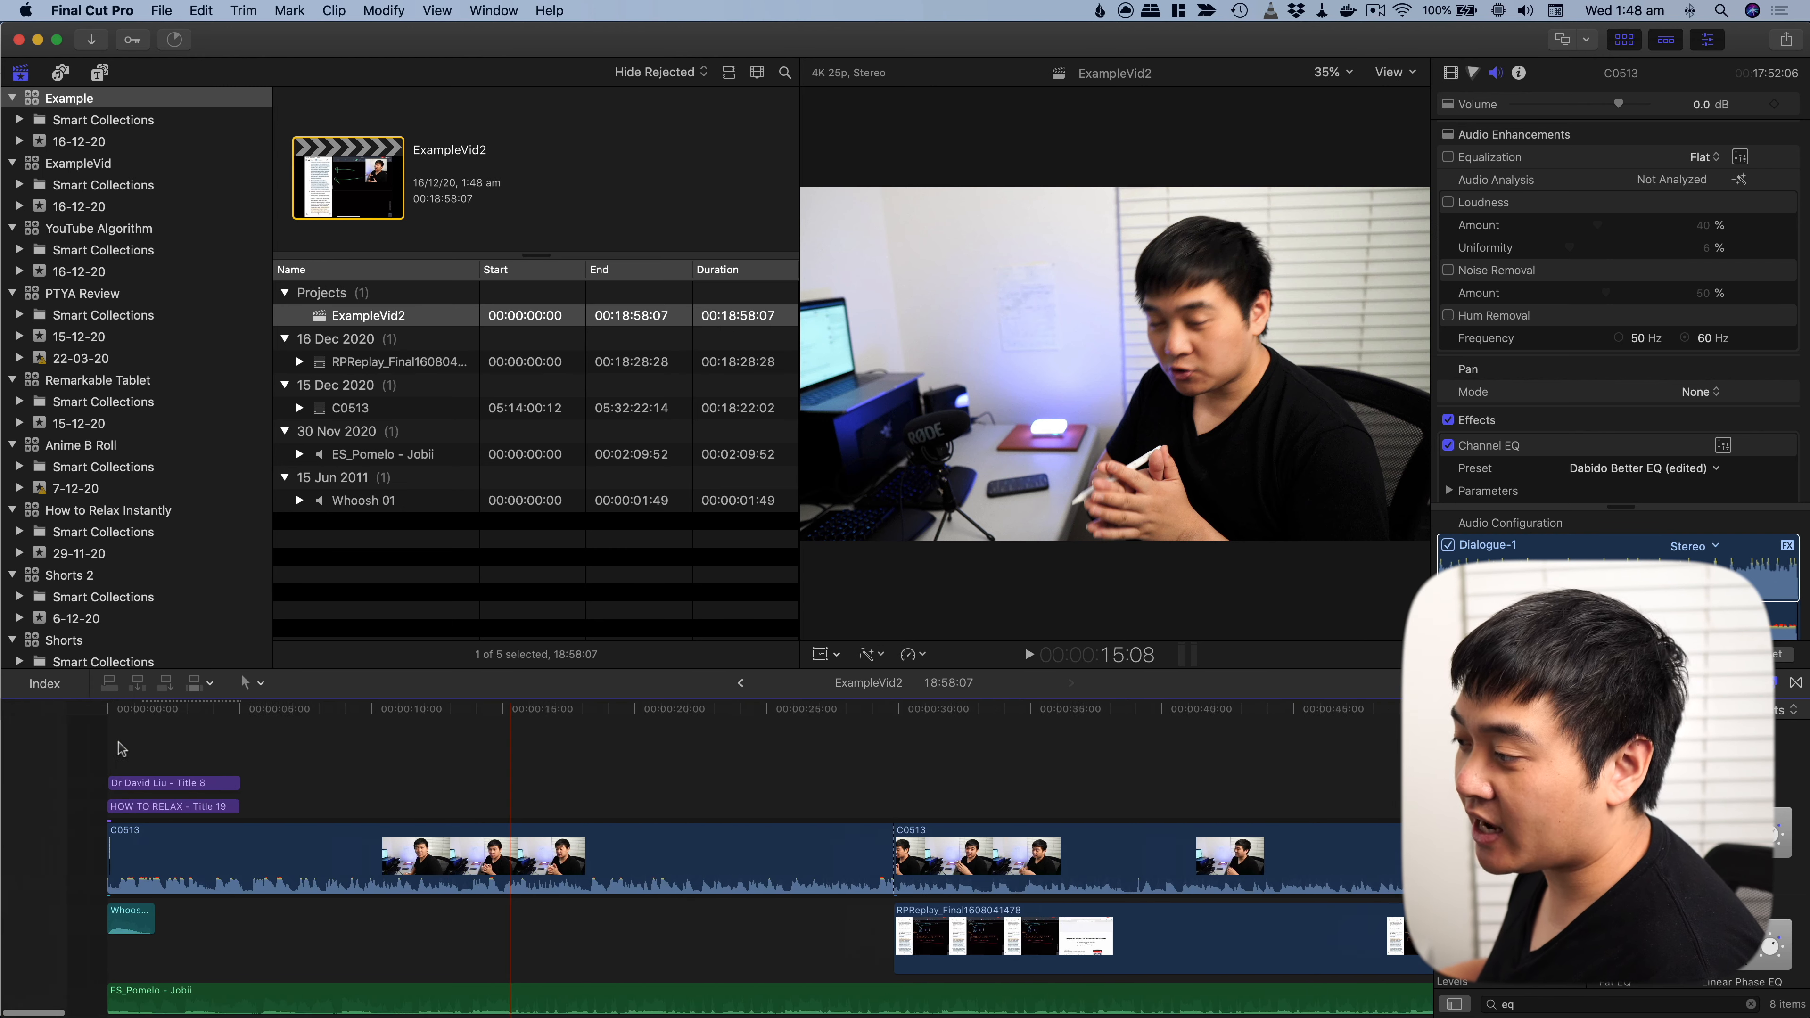
pyautogui.press('space')
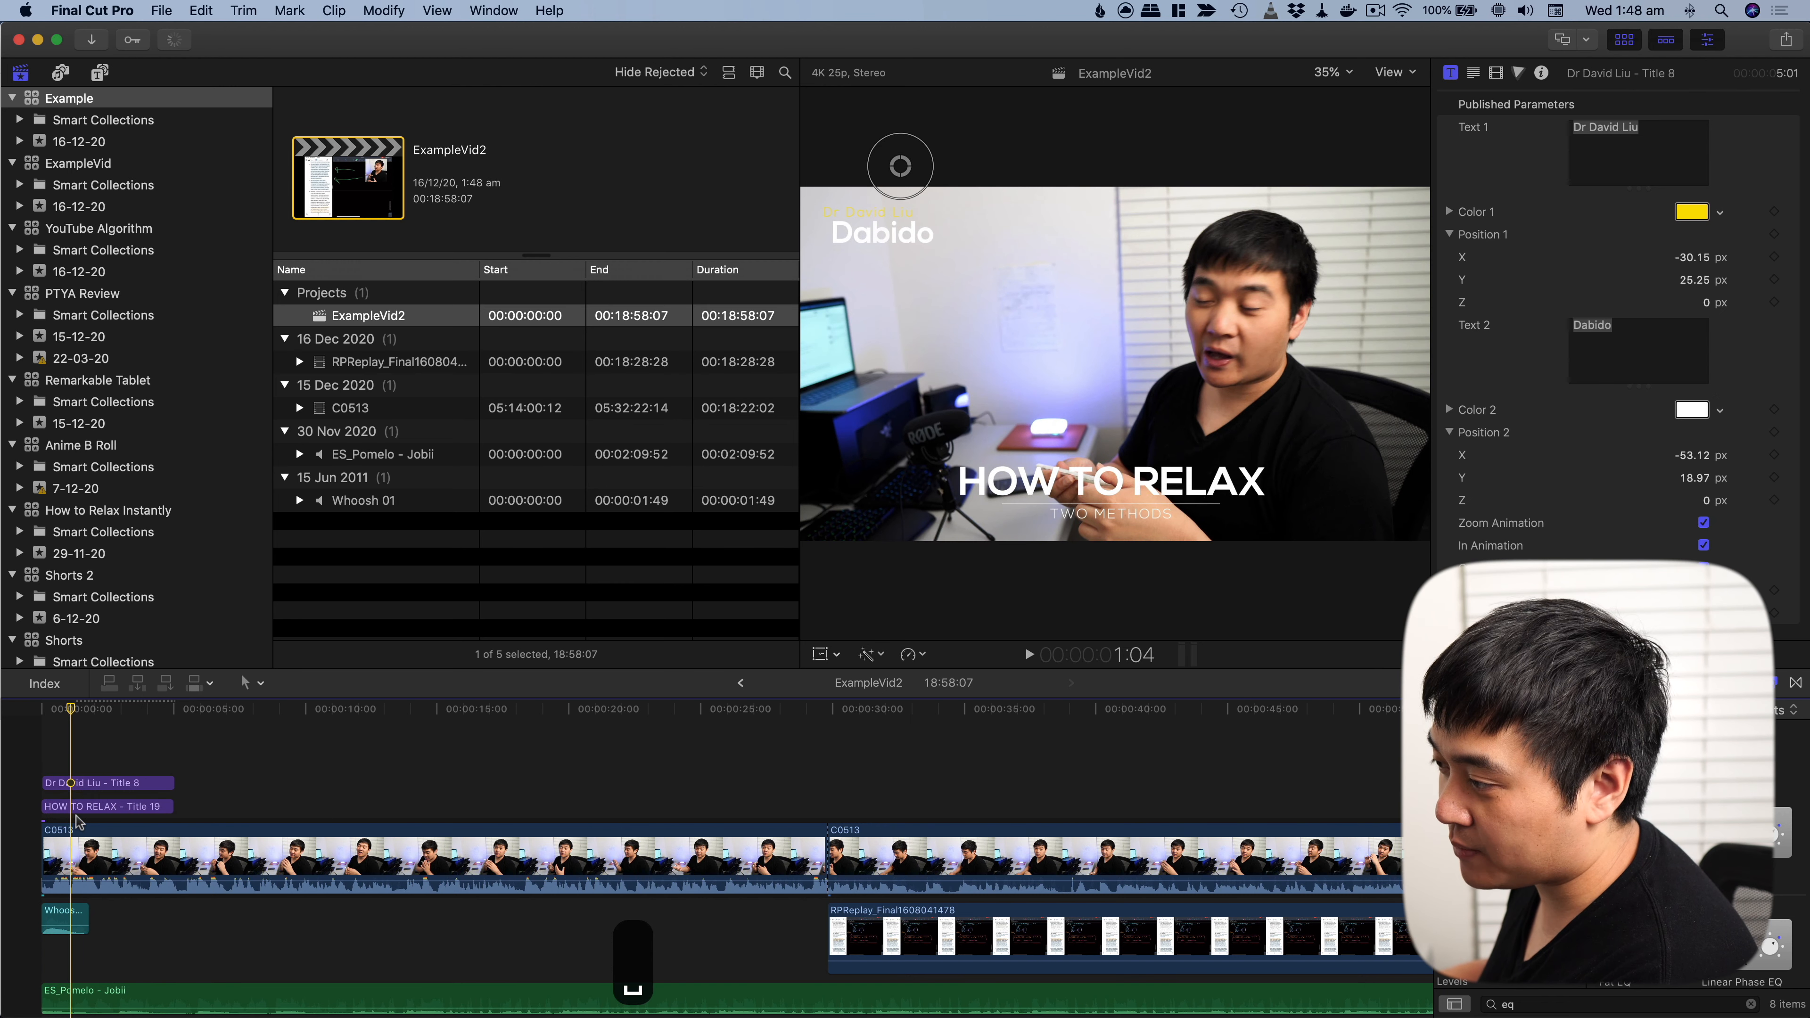
# Step: Replace the "HOW TO RELAX" title text with "YouTube Algorithm"
pyautogui.click(78, 808)
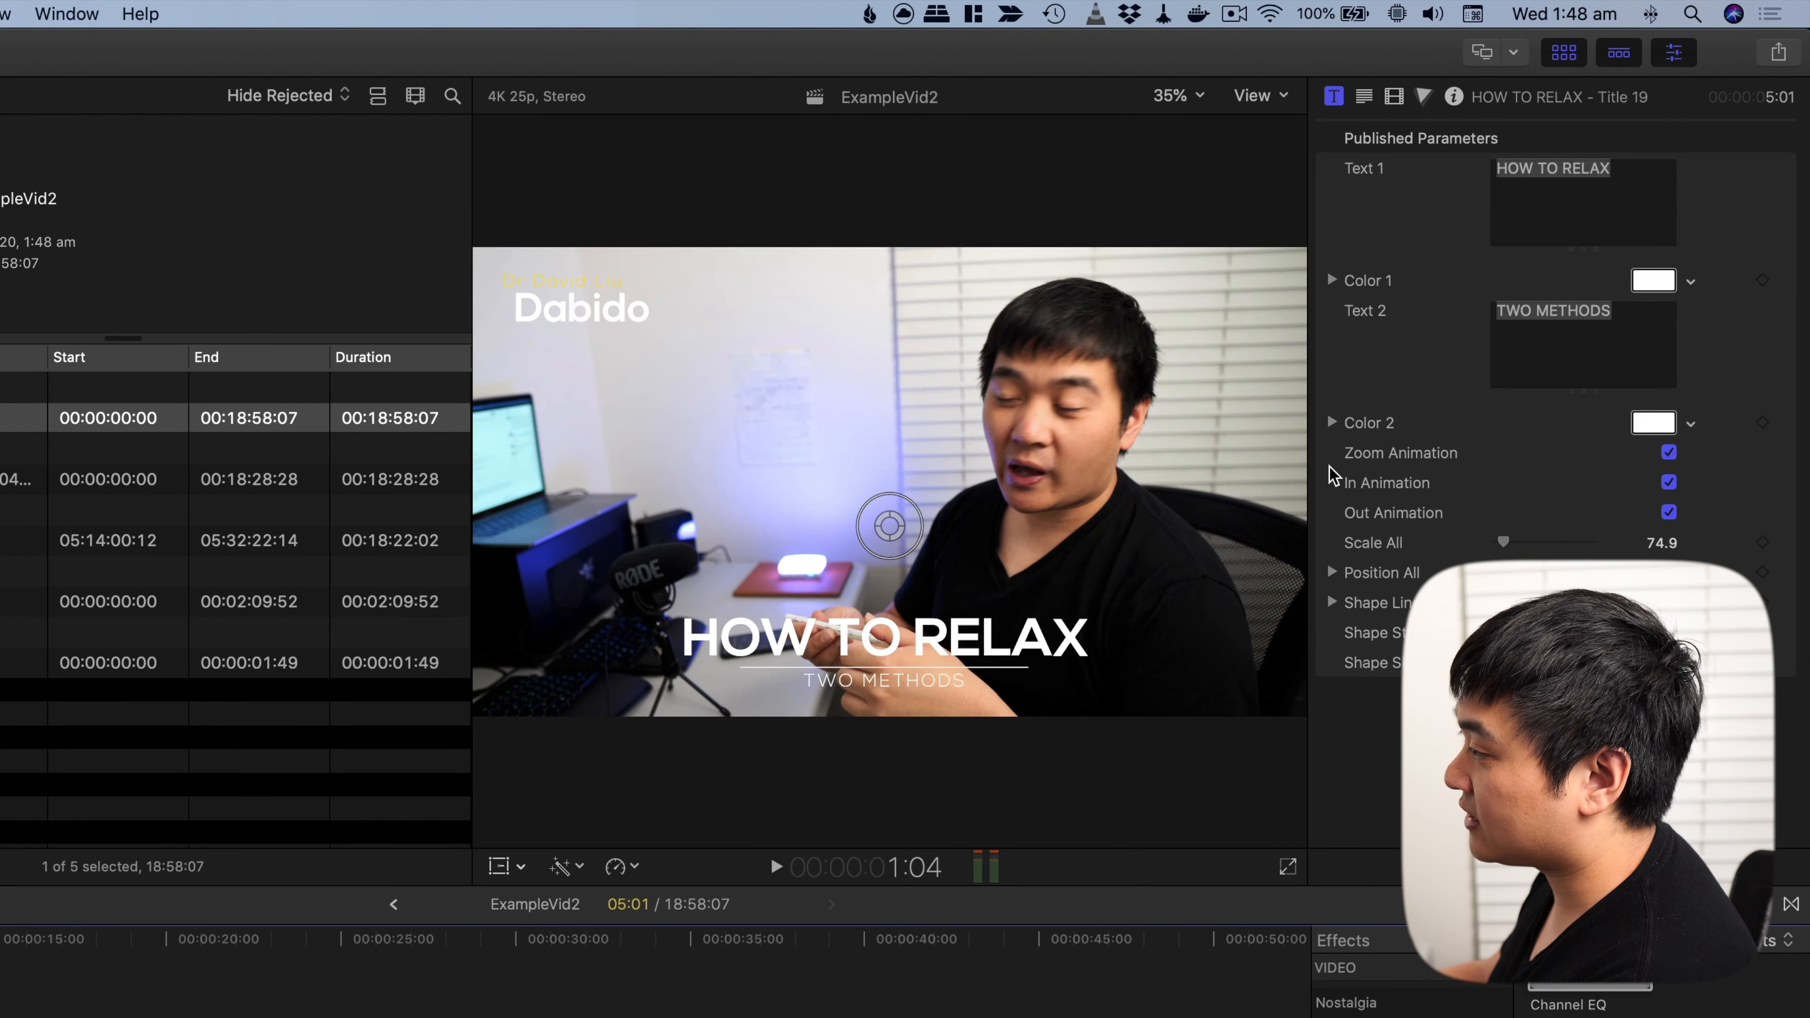
pyautogui.click(830, 637)
pyautogui.doubleClick(830, 637)
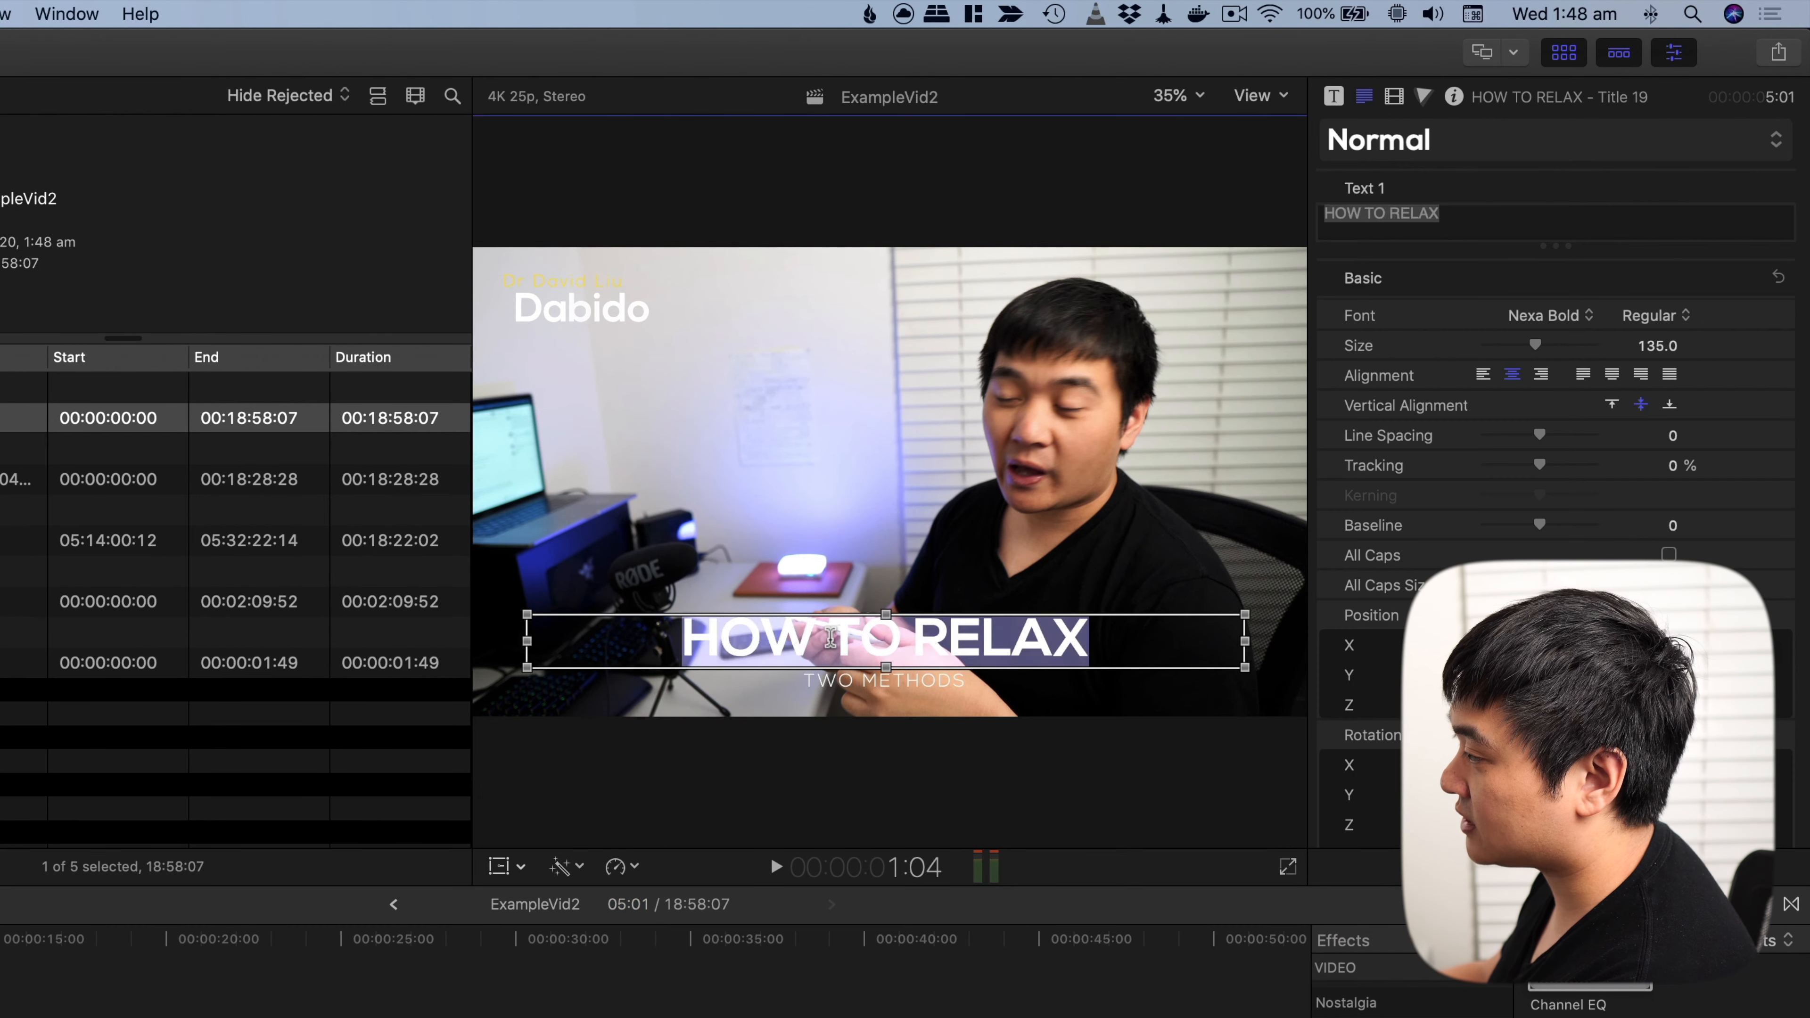
pyautogui.tripleClick(841, 637)
pyautogui.tripleClick(844, 638)
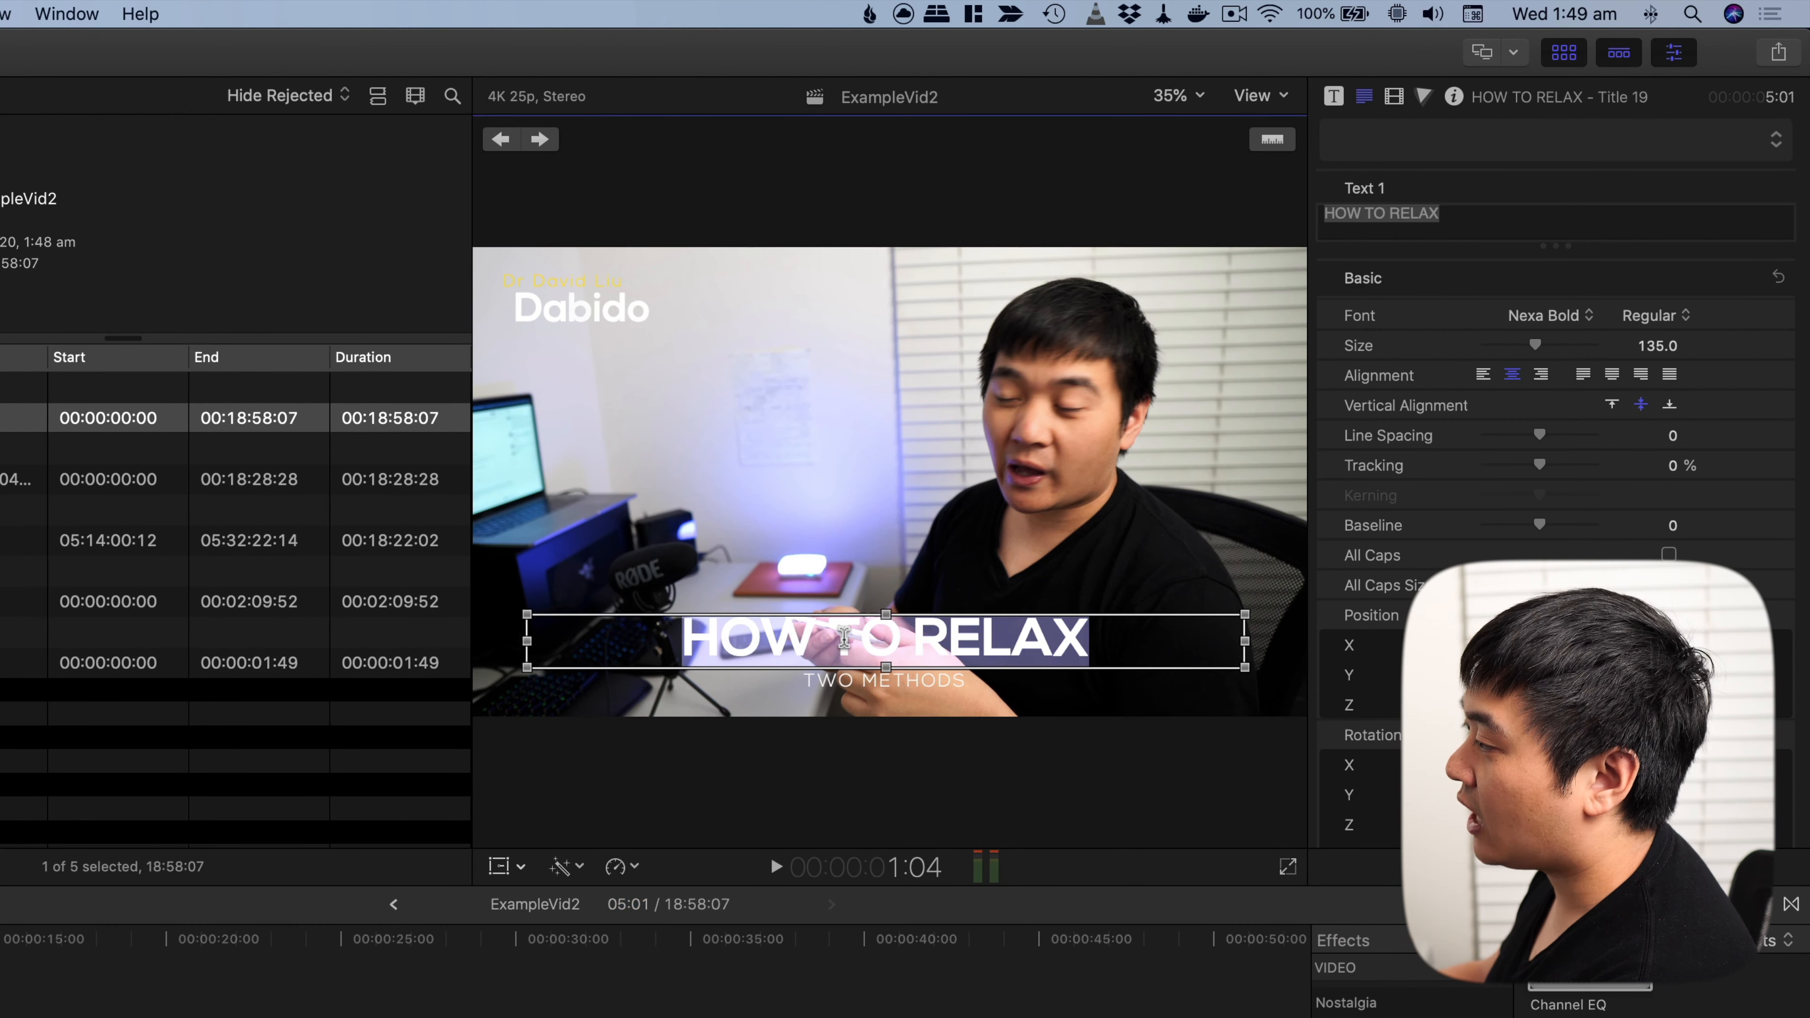
pyautogui.tripleClick(844, 637)
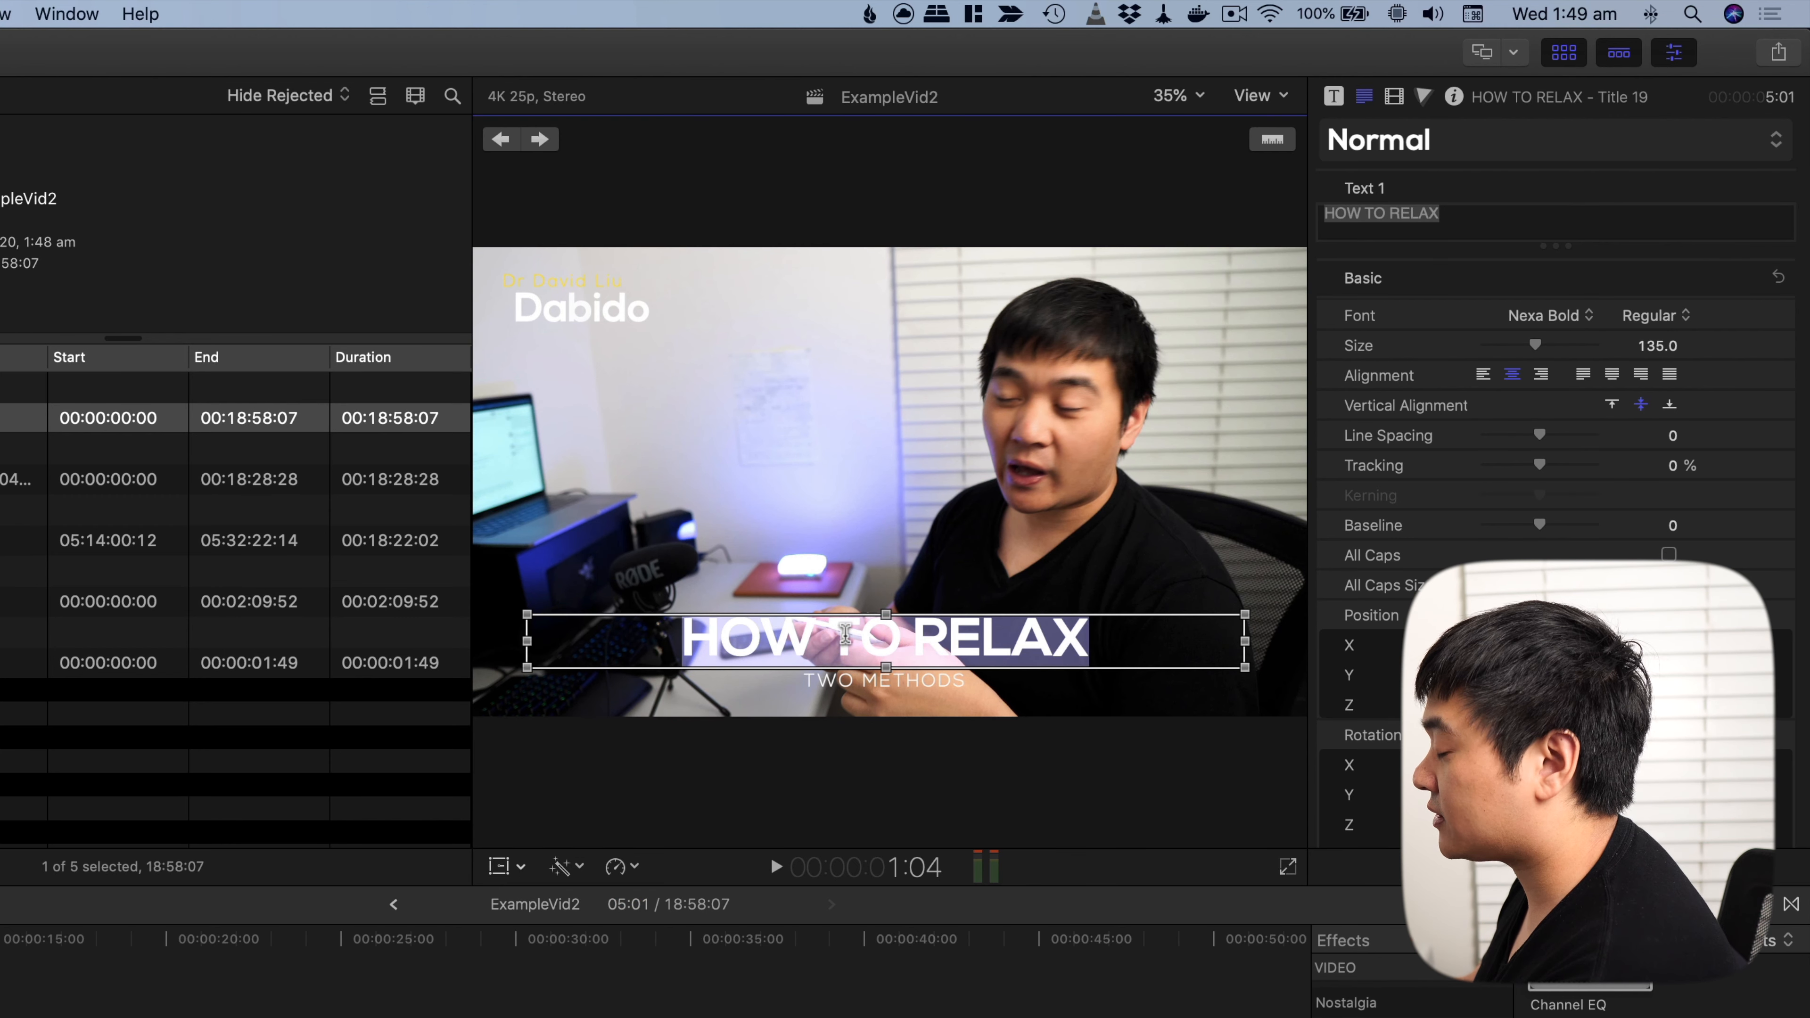
pyautogui.write('Yout')
pyautogui.press('BackSpace')
pyautogui.write('T')
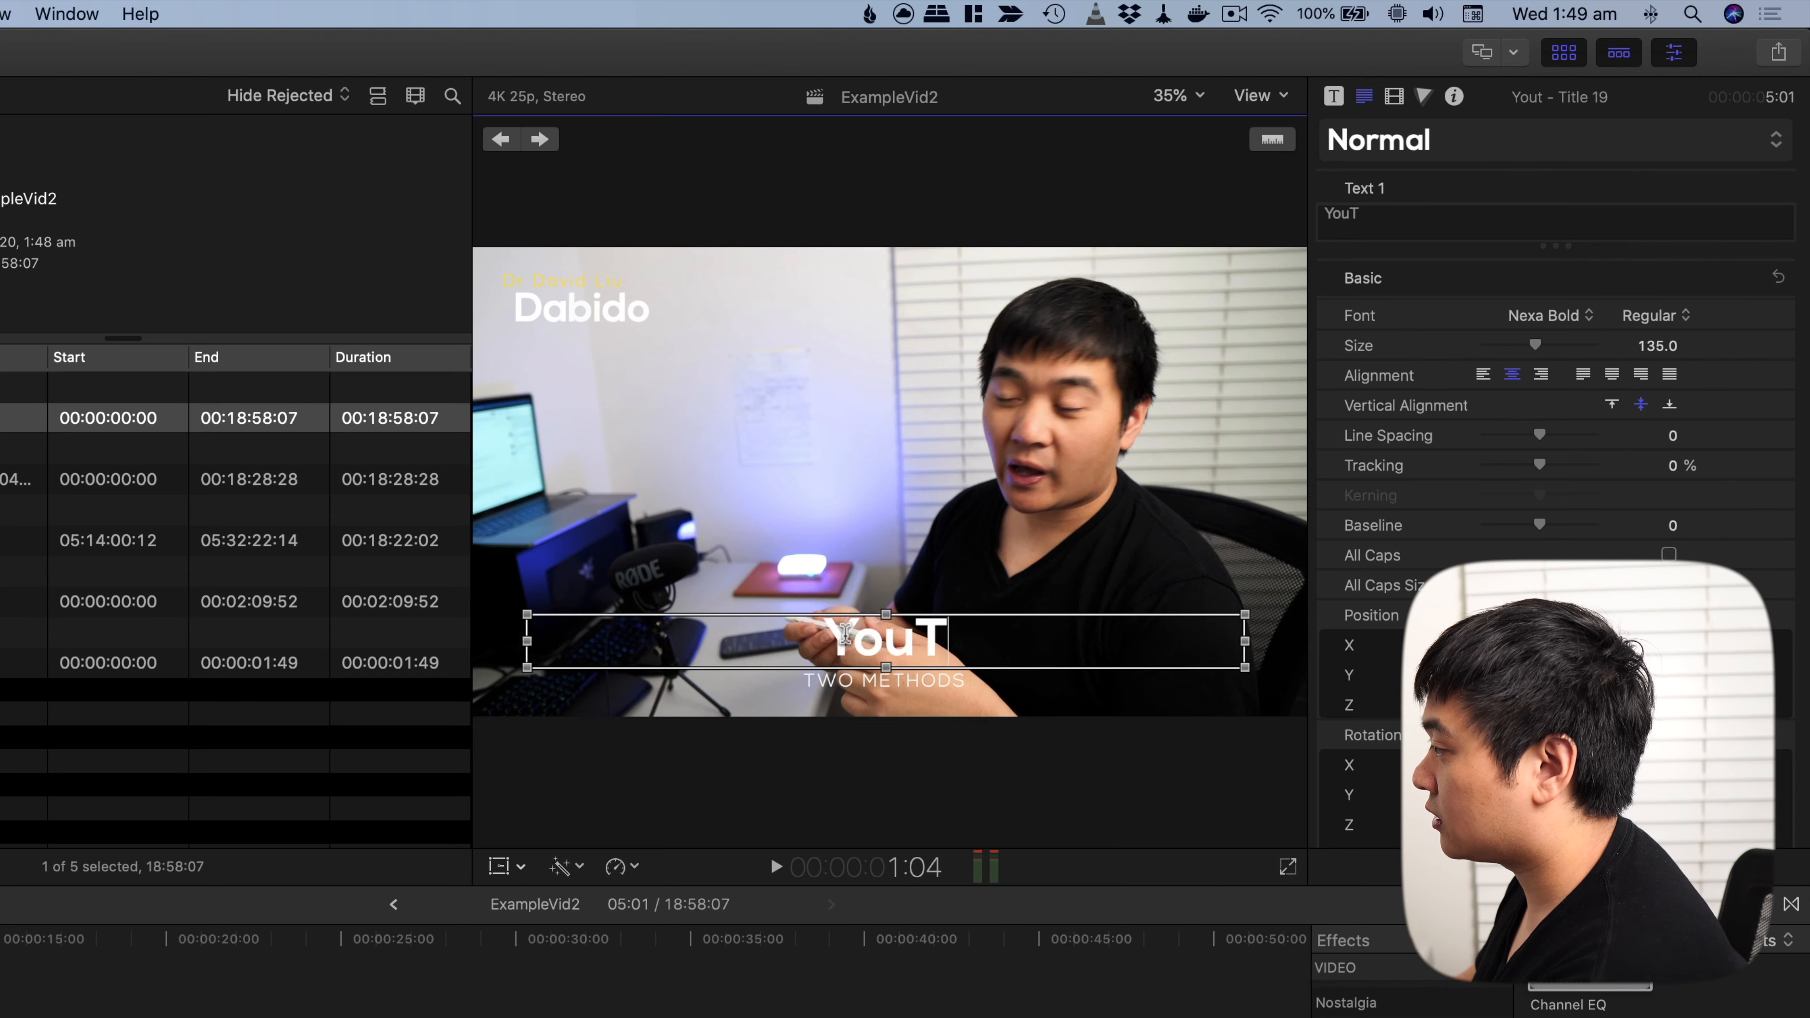
pyautogui.write('ube Algorithm')
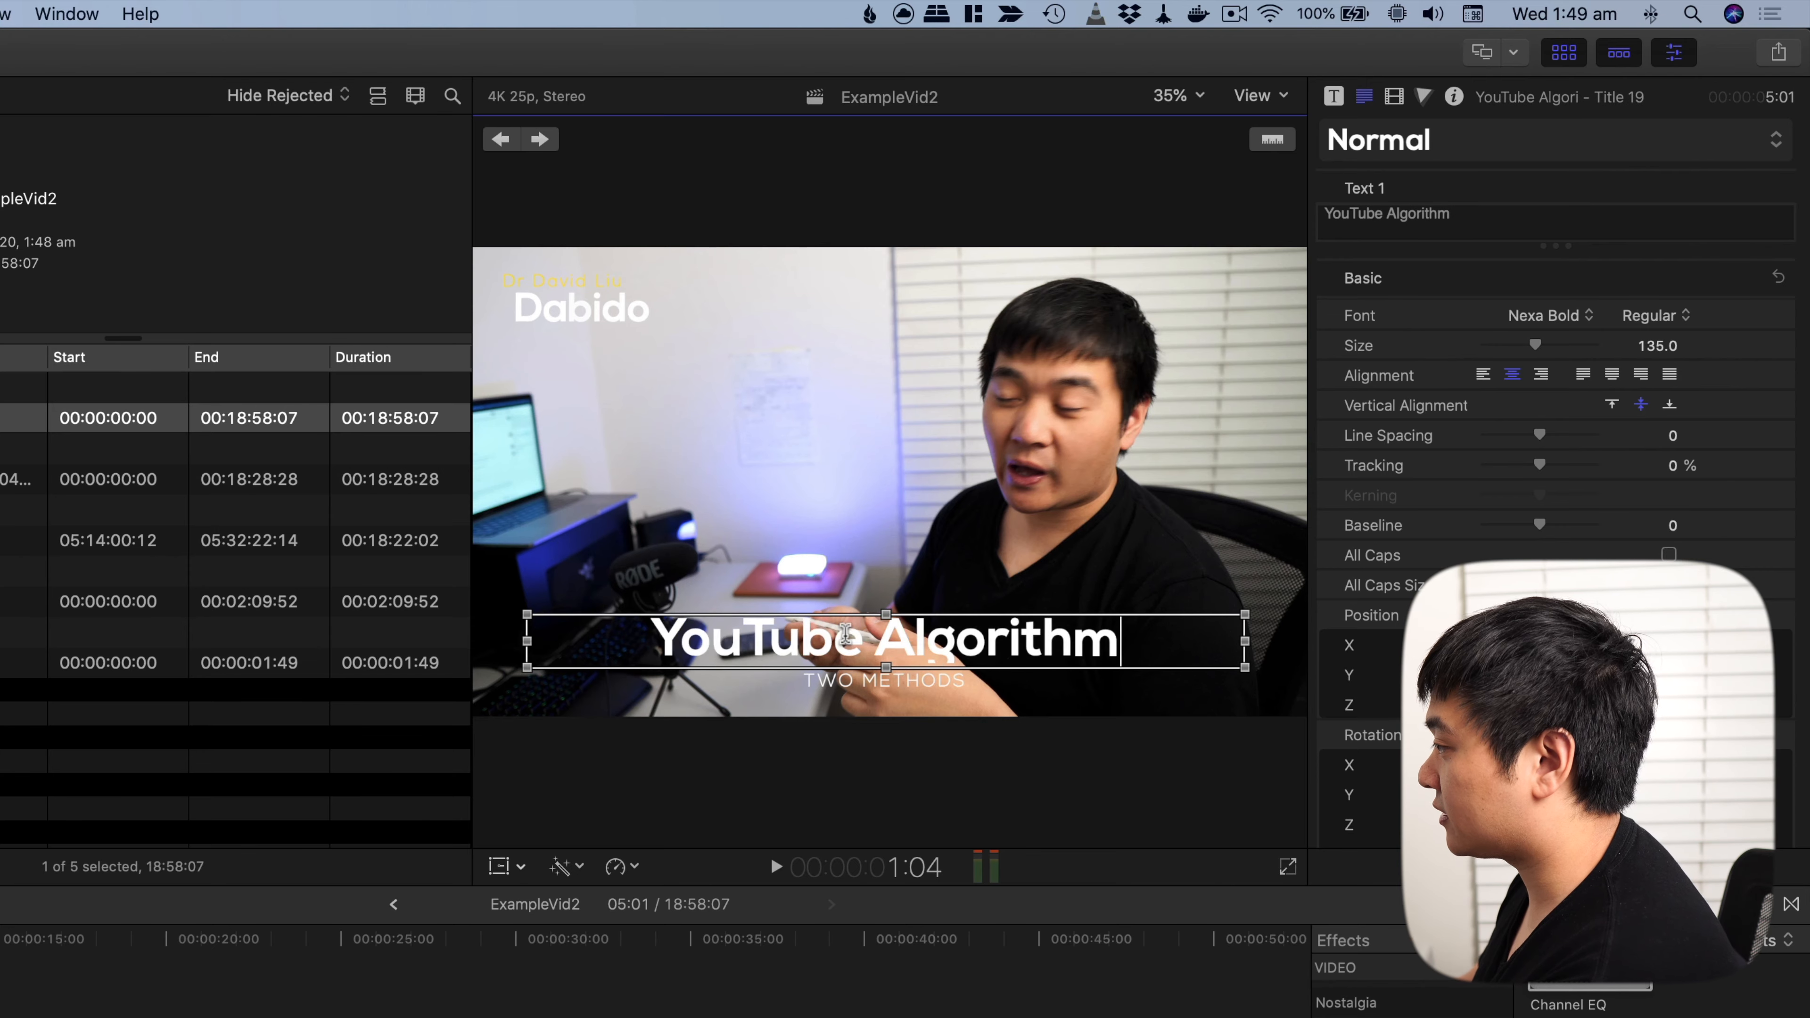
# Step: Play the opening from its start to check the title animation and the Whoosh 01 sound
pyautogui.press('super+Left')
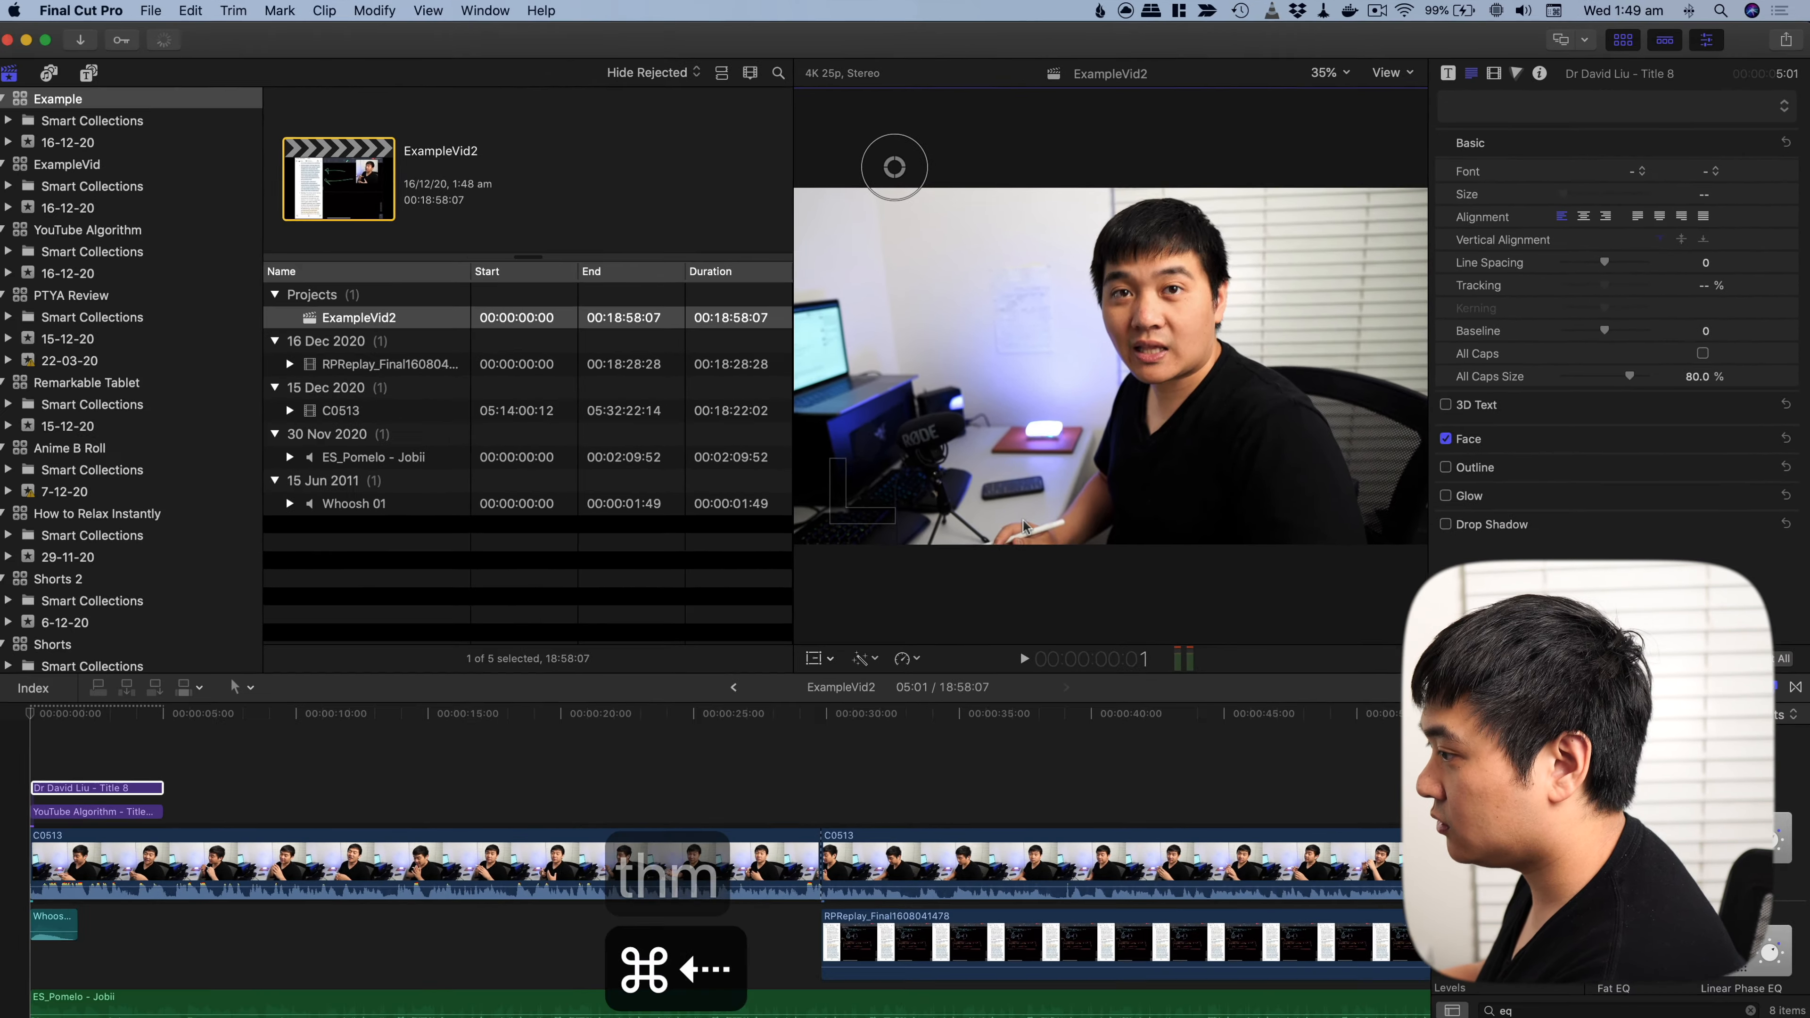
pyautogui.press('space')
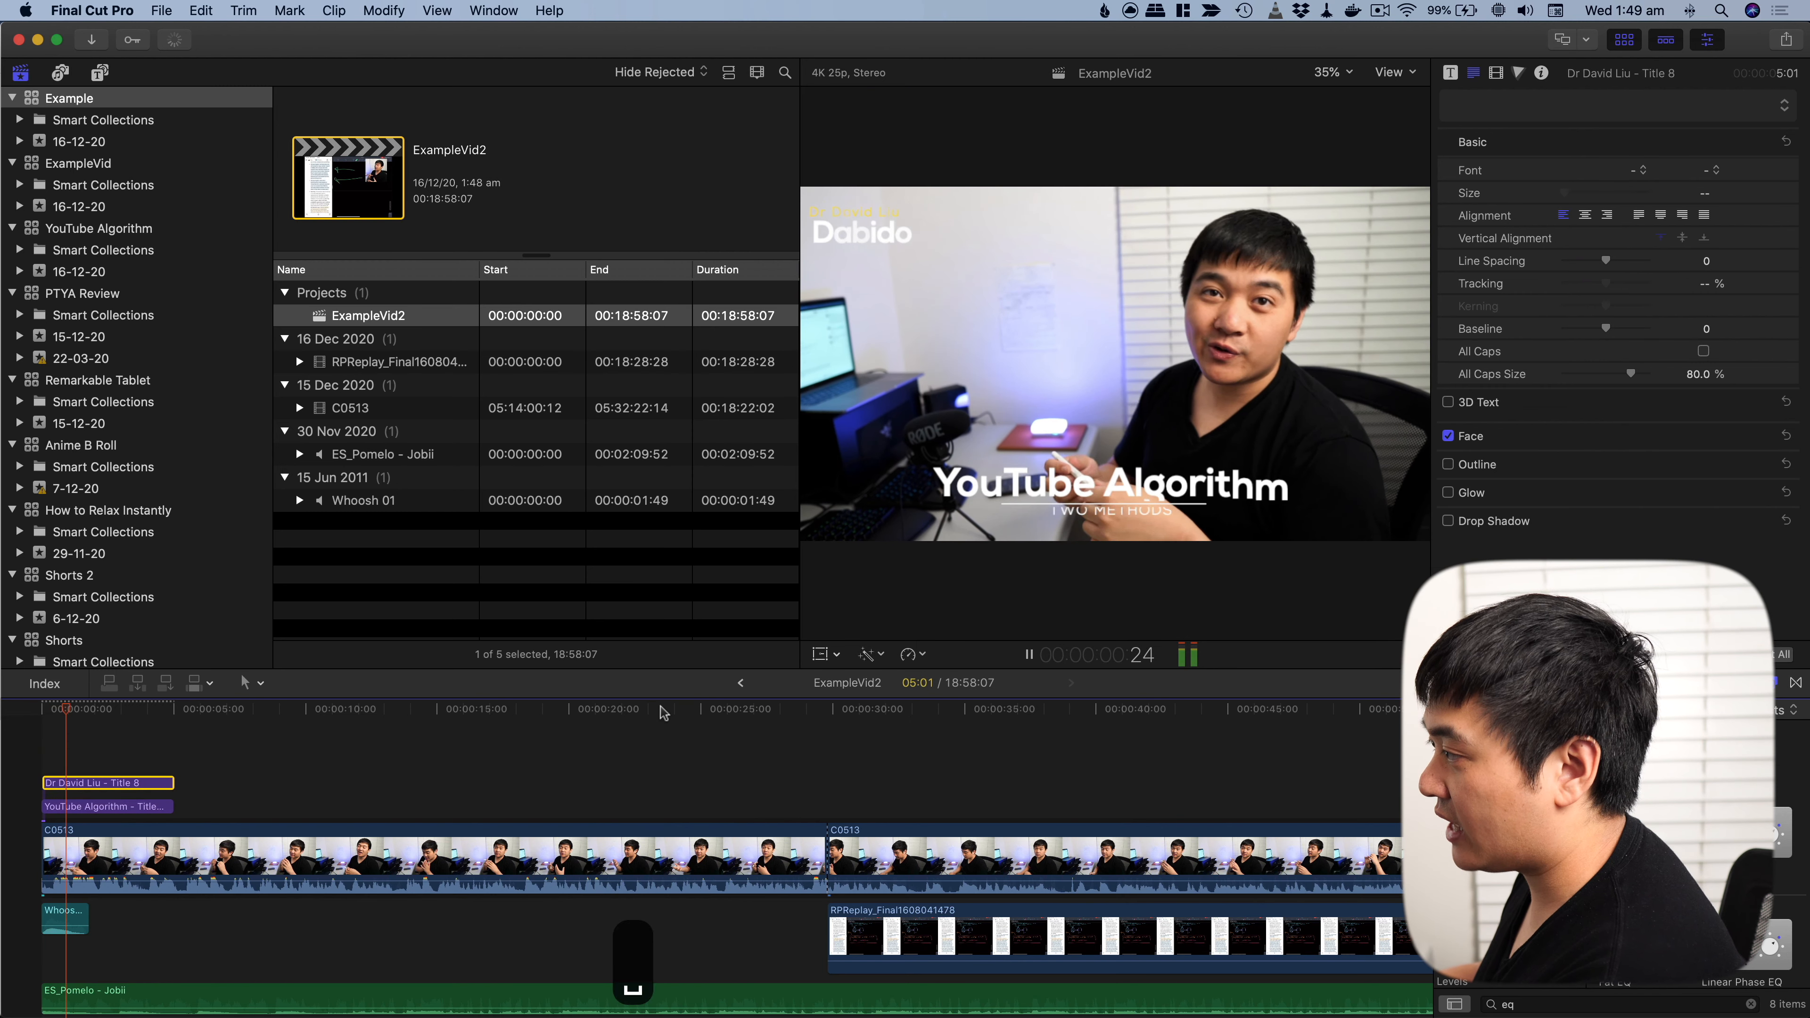
pyautogui.press('space')
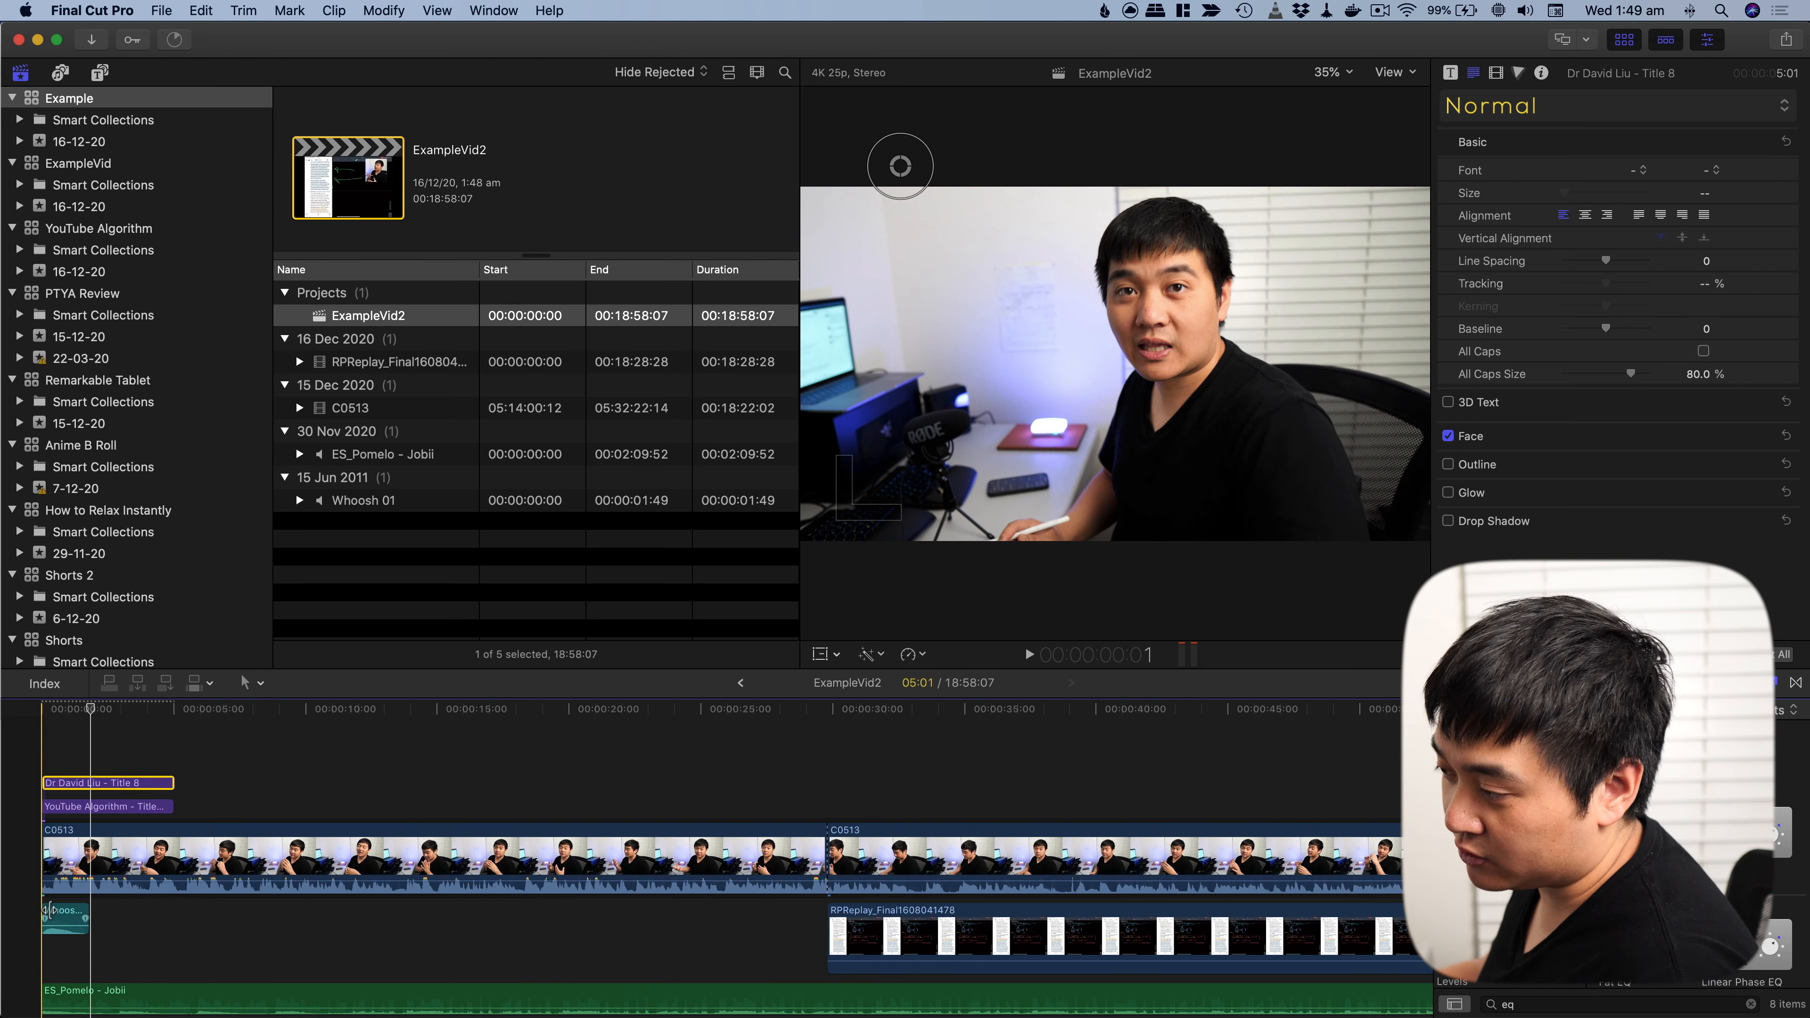
pyautogui.click(50, 911)
pyautogui.press('space')
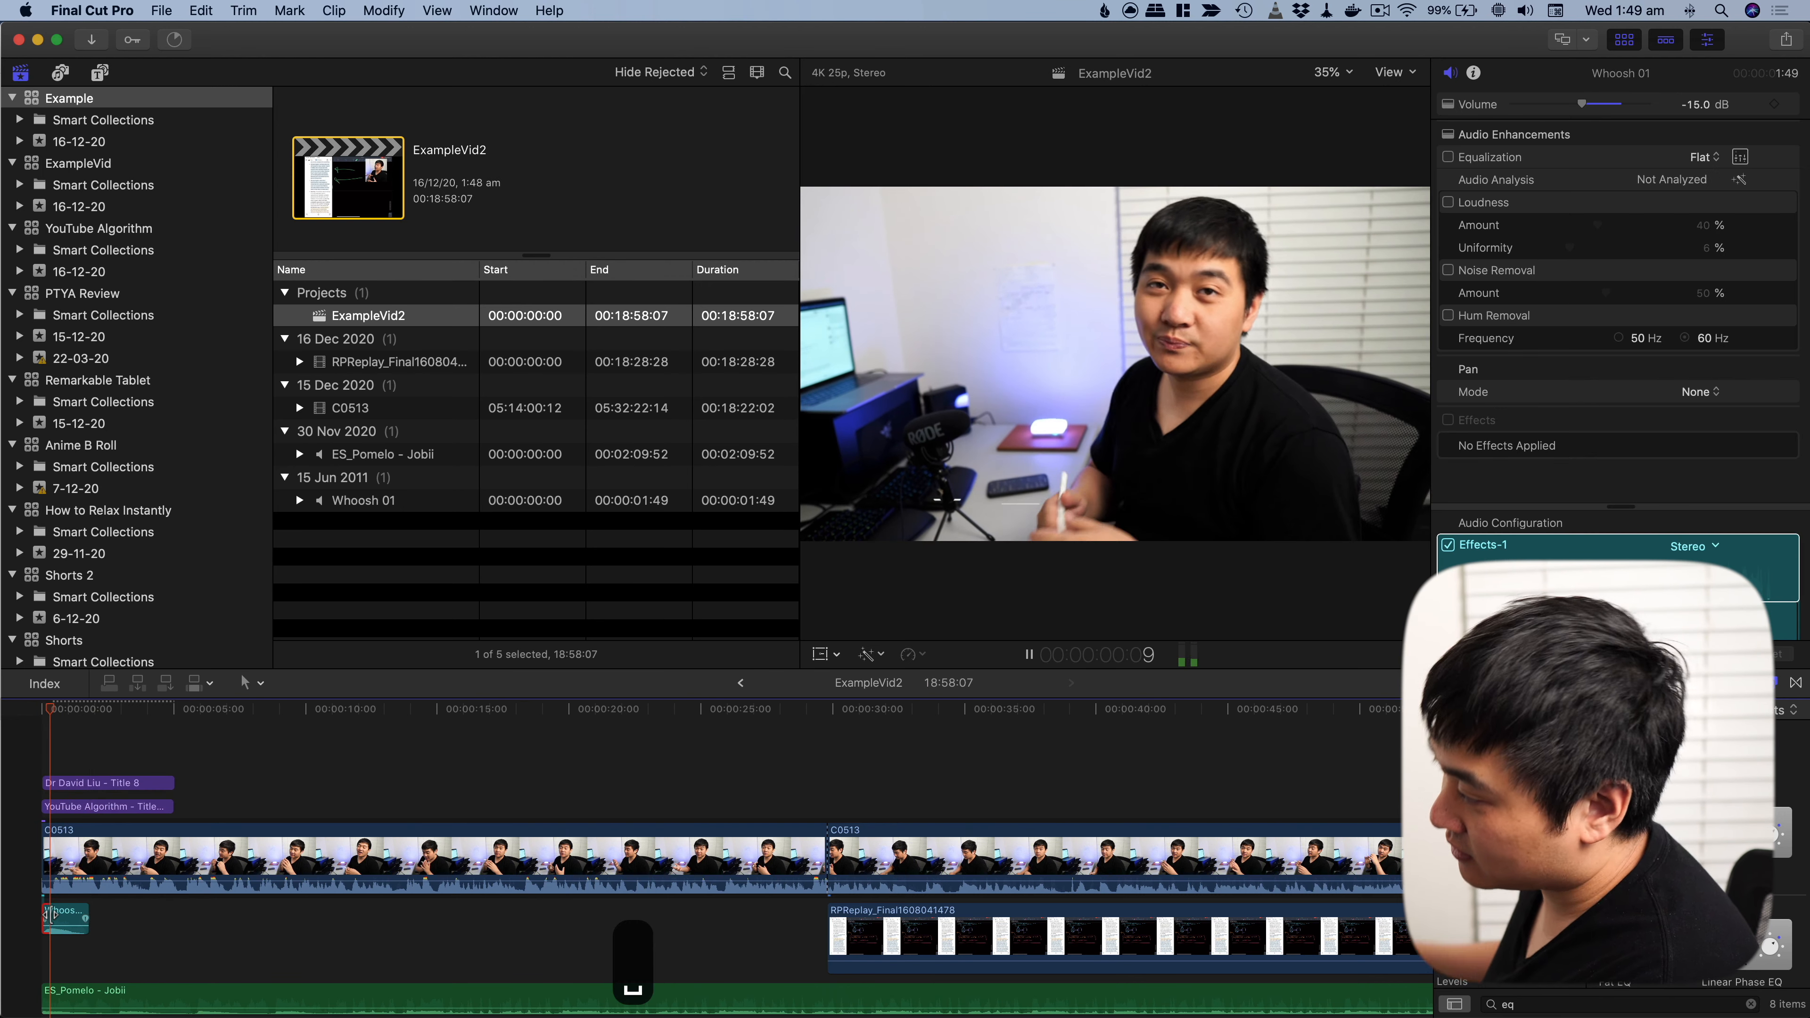
pyautogui.press('space')
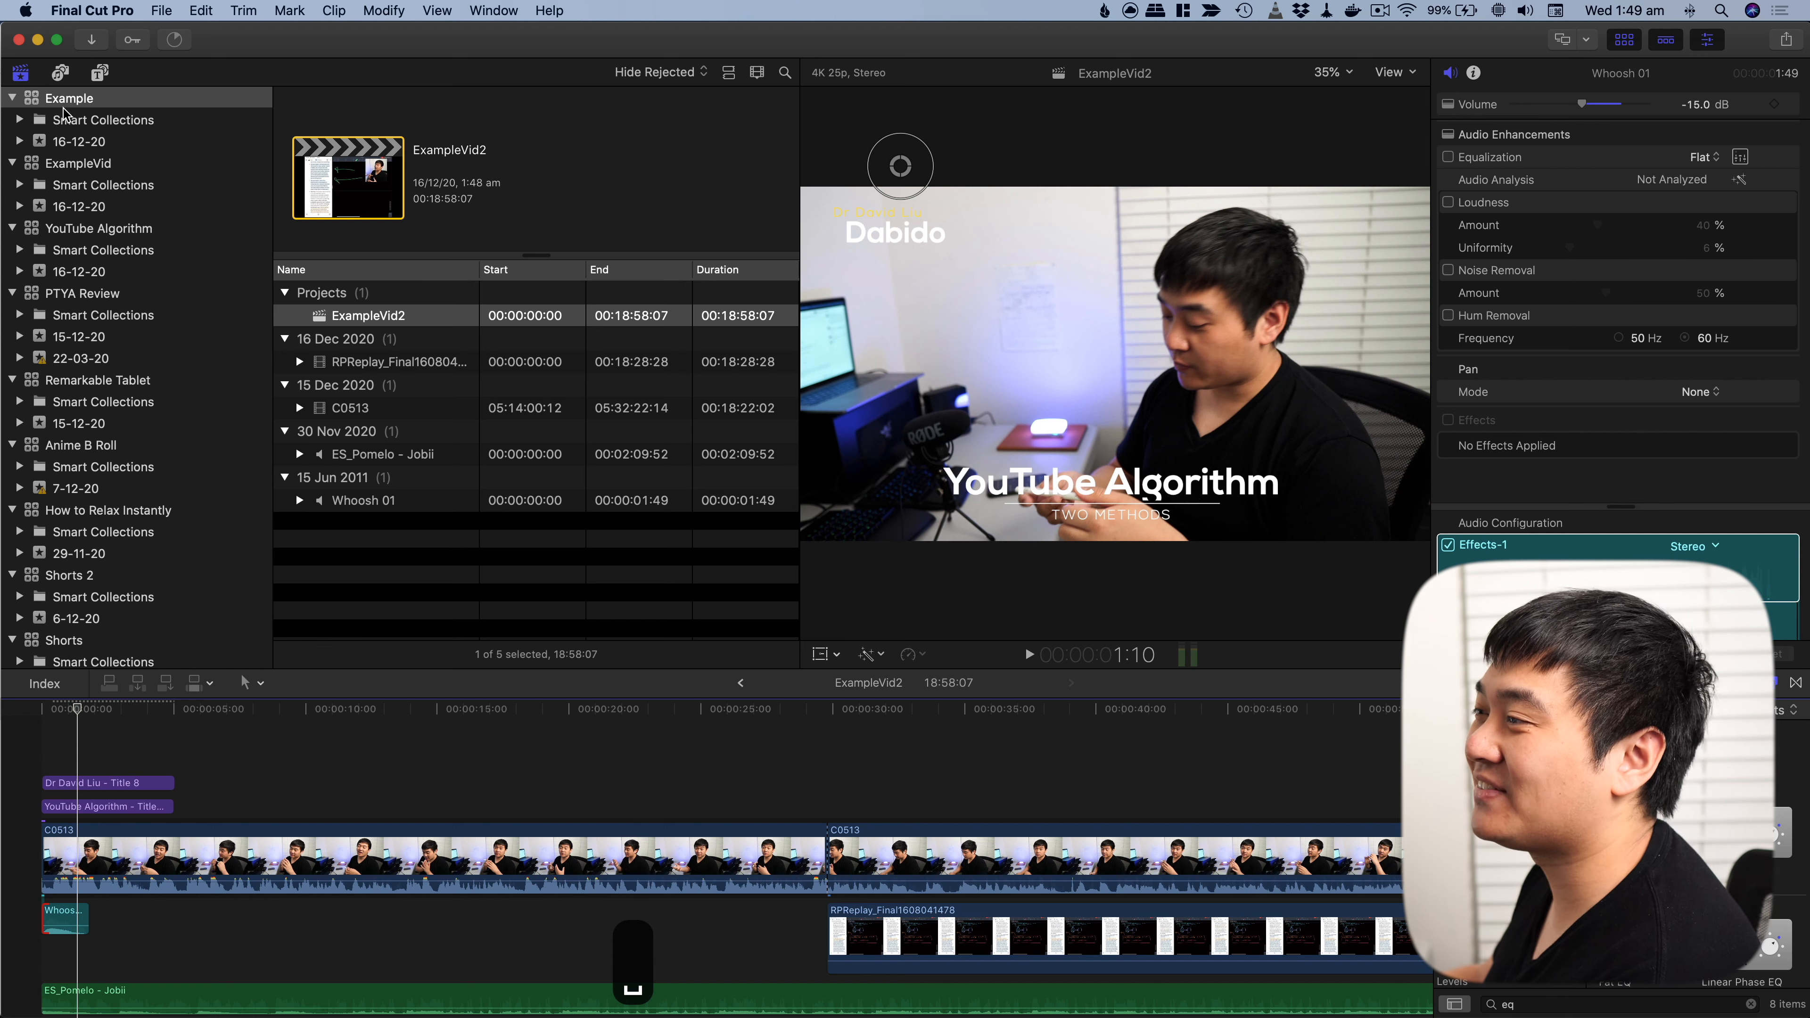
# Step: Search the built-in sound effects for "whoosh"
pyautogui.click(61, 74)
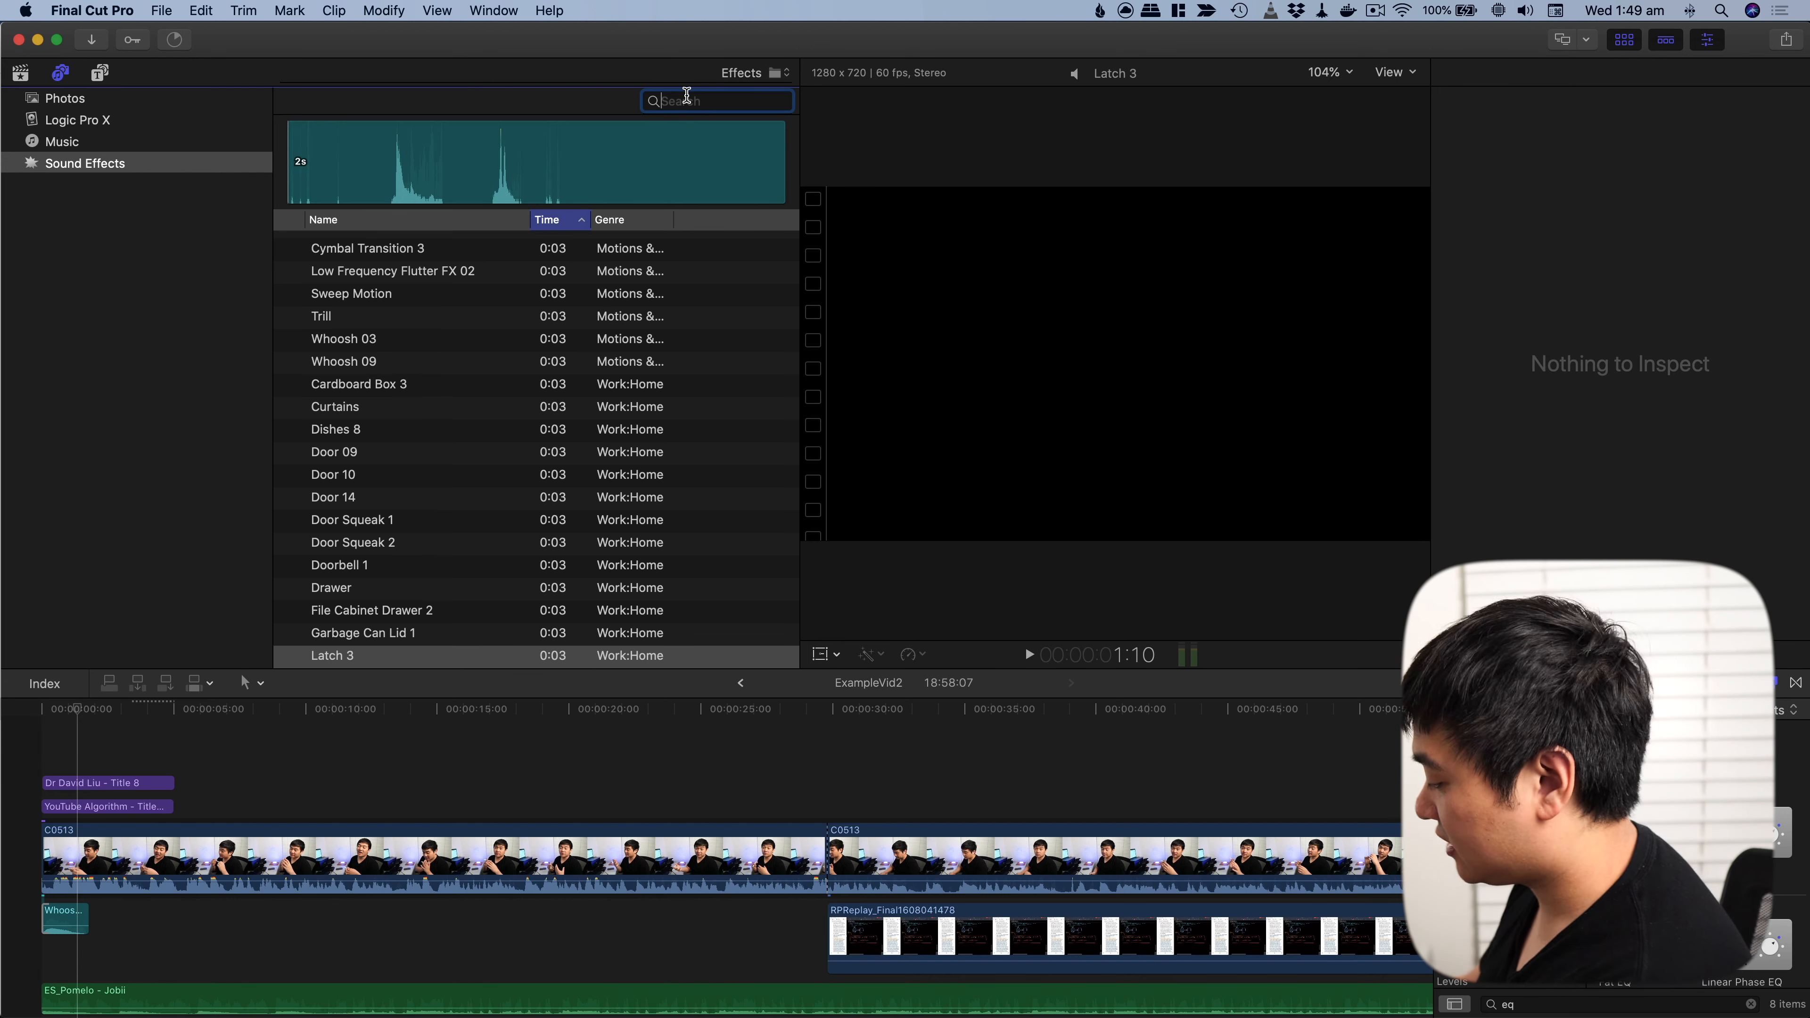
pyautogui.write('whoosh')
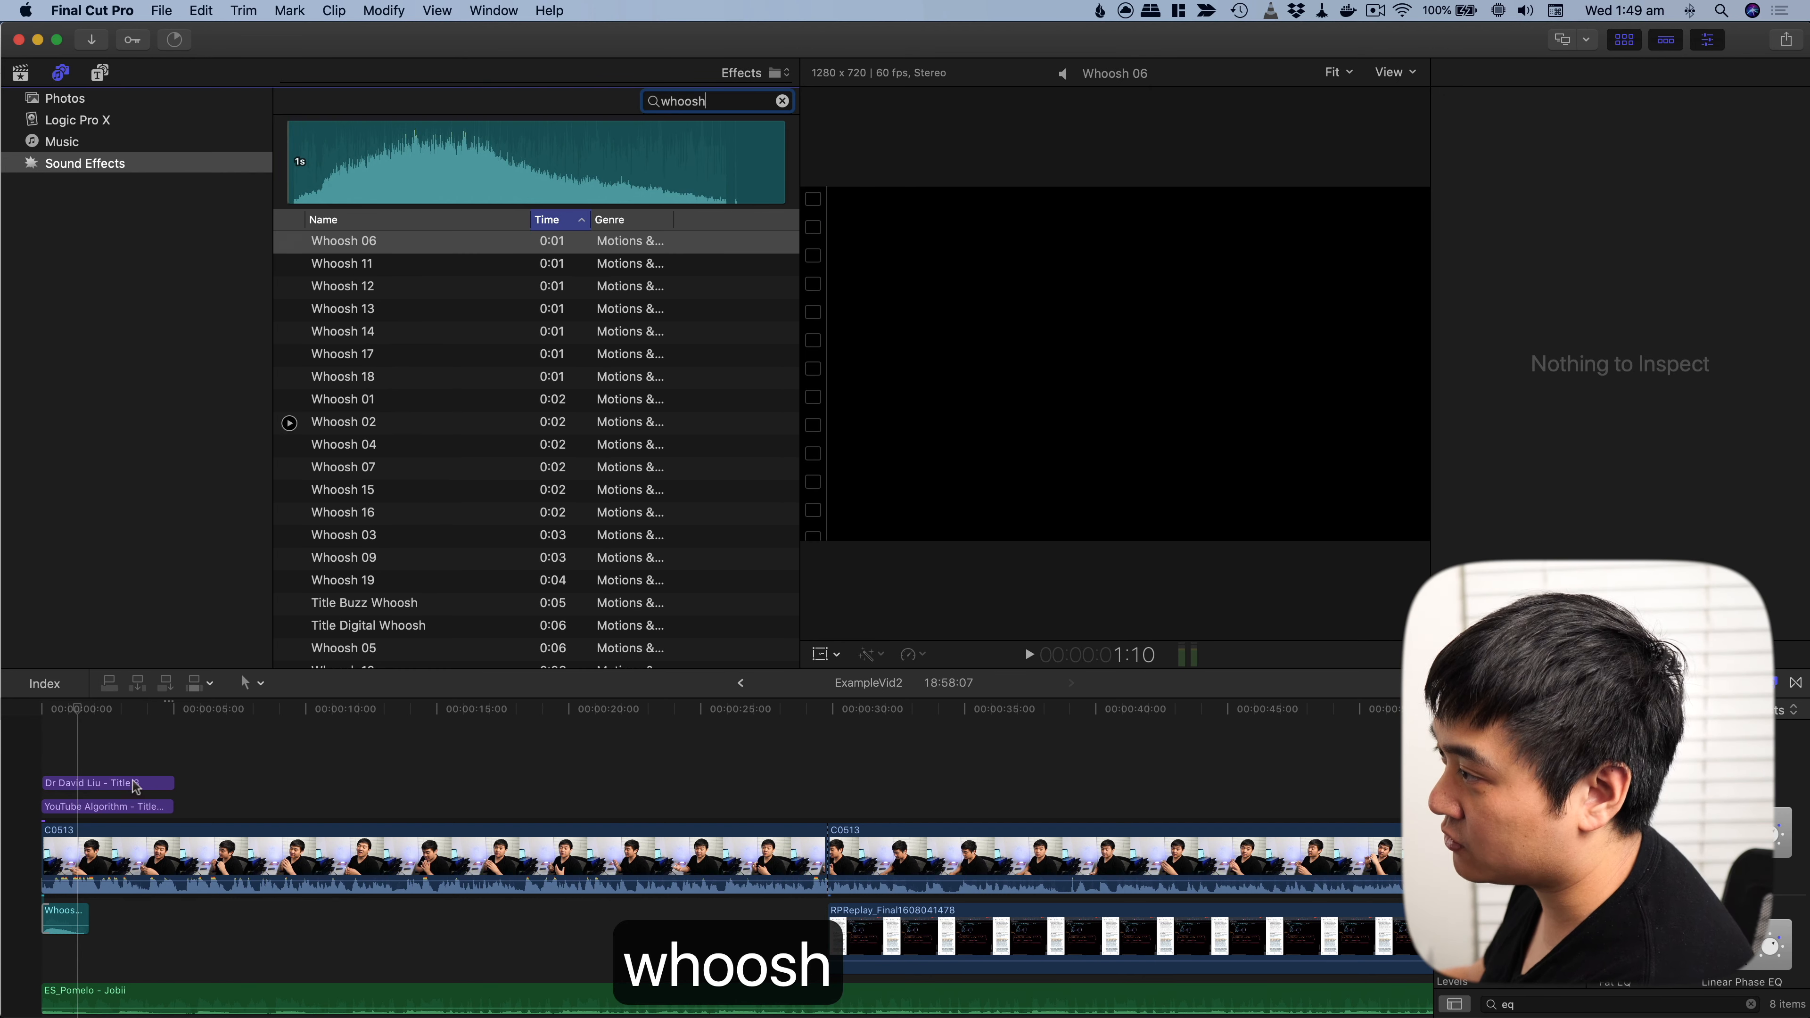
# Step: Examine the Whoosh 01 clip's length and waveform against the two opening titles on the timeline
pyautogui.click(84, 915)
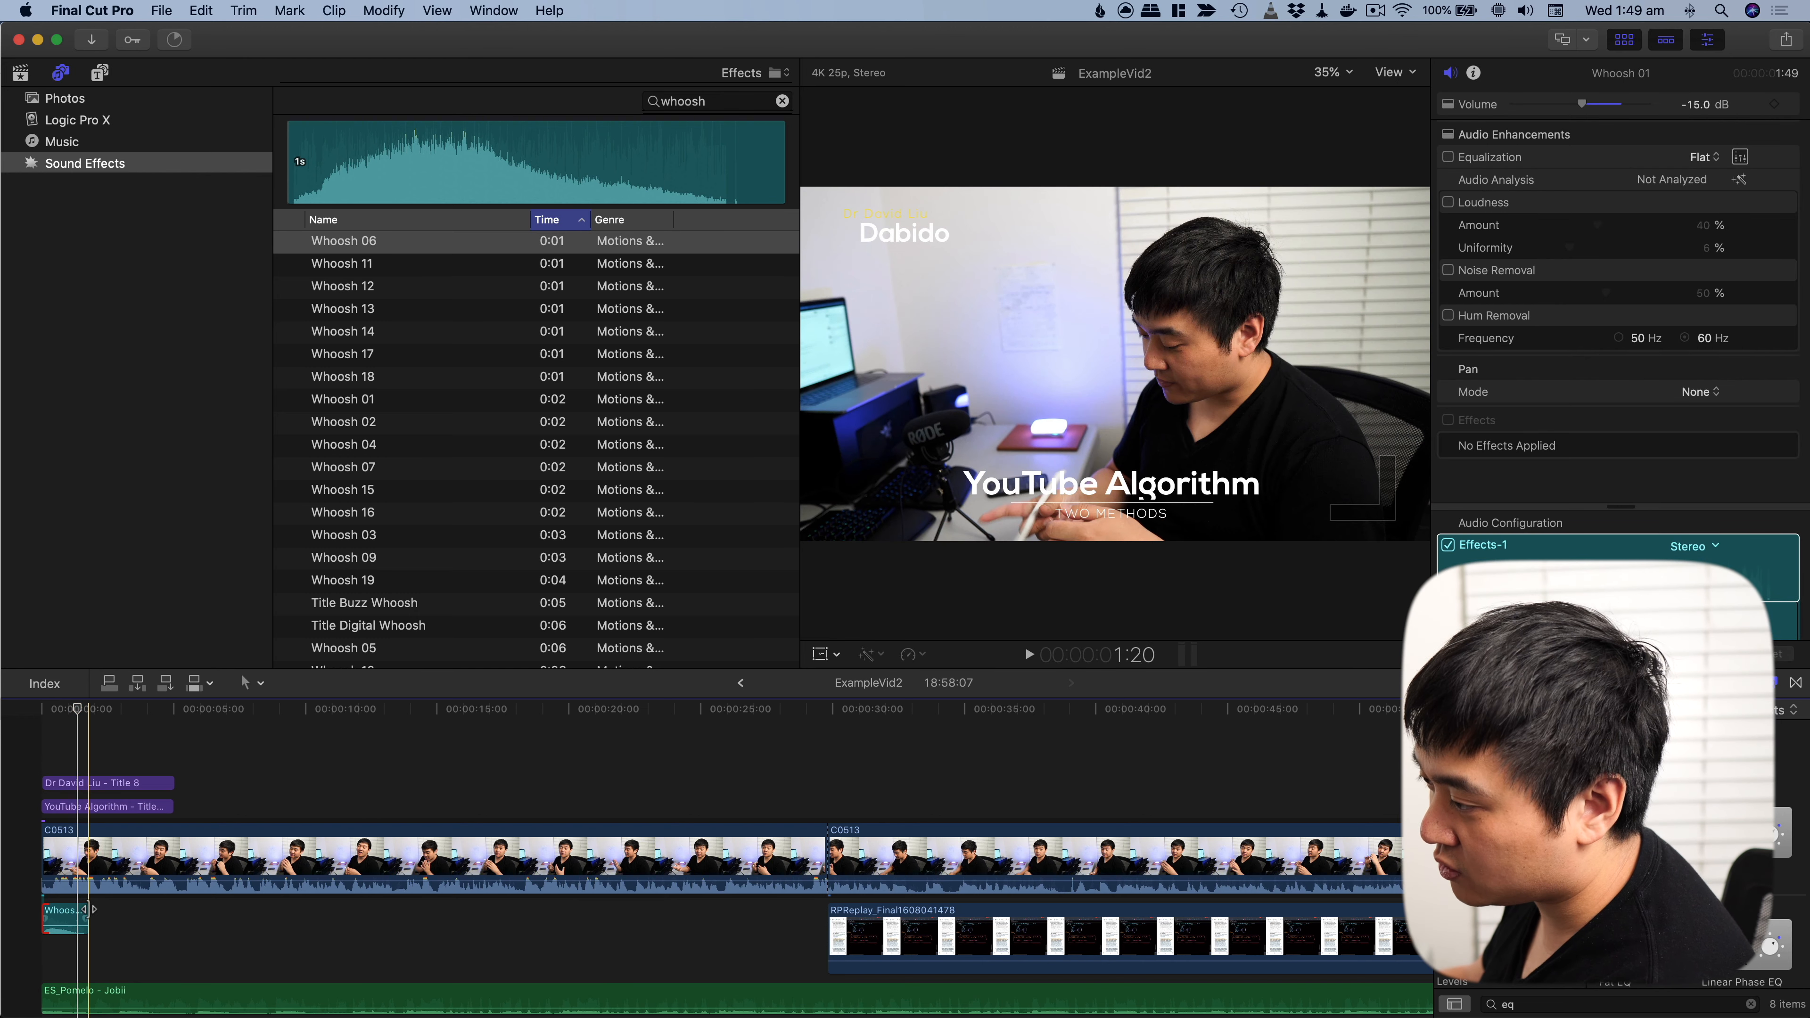
pyautogui.moveTo(89, 909); pyautogui.dragTo(426, 957)
pyautogui.press('super+equal')
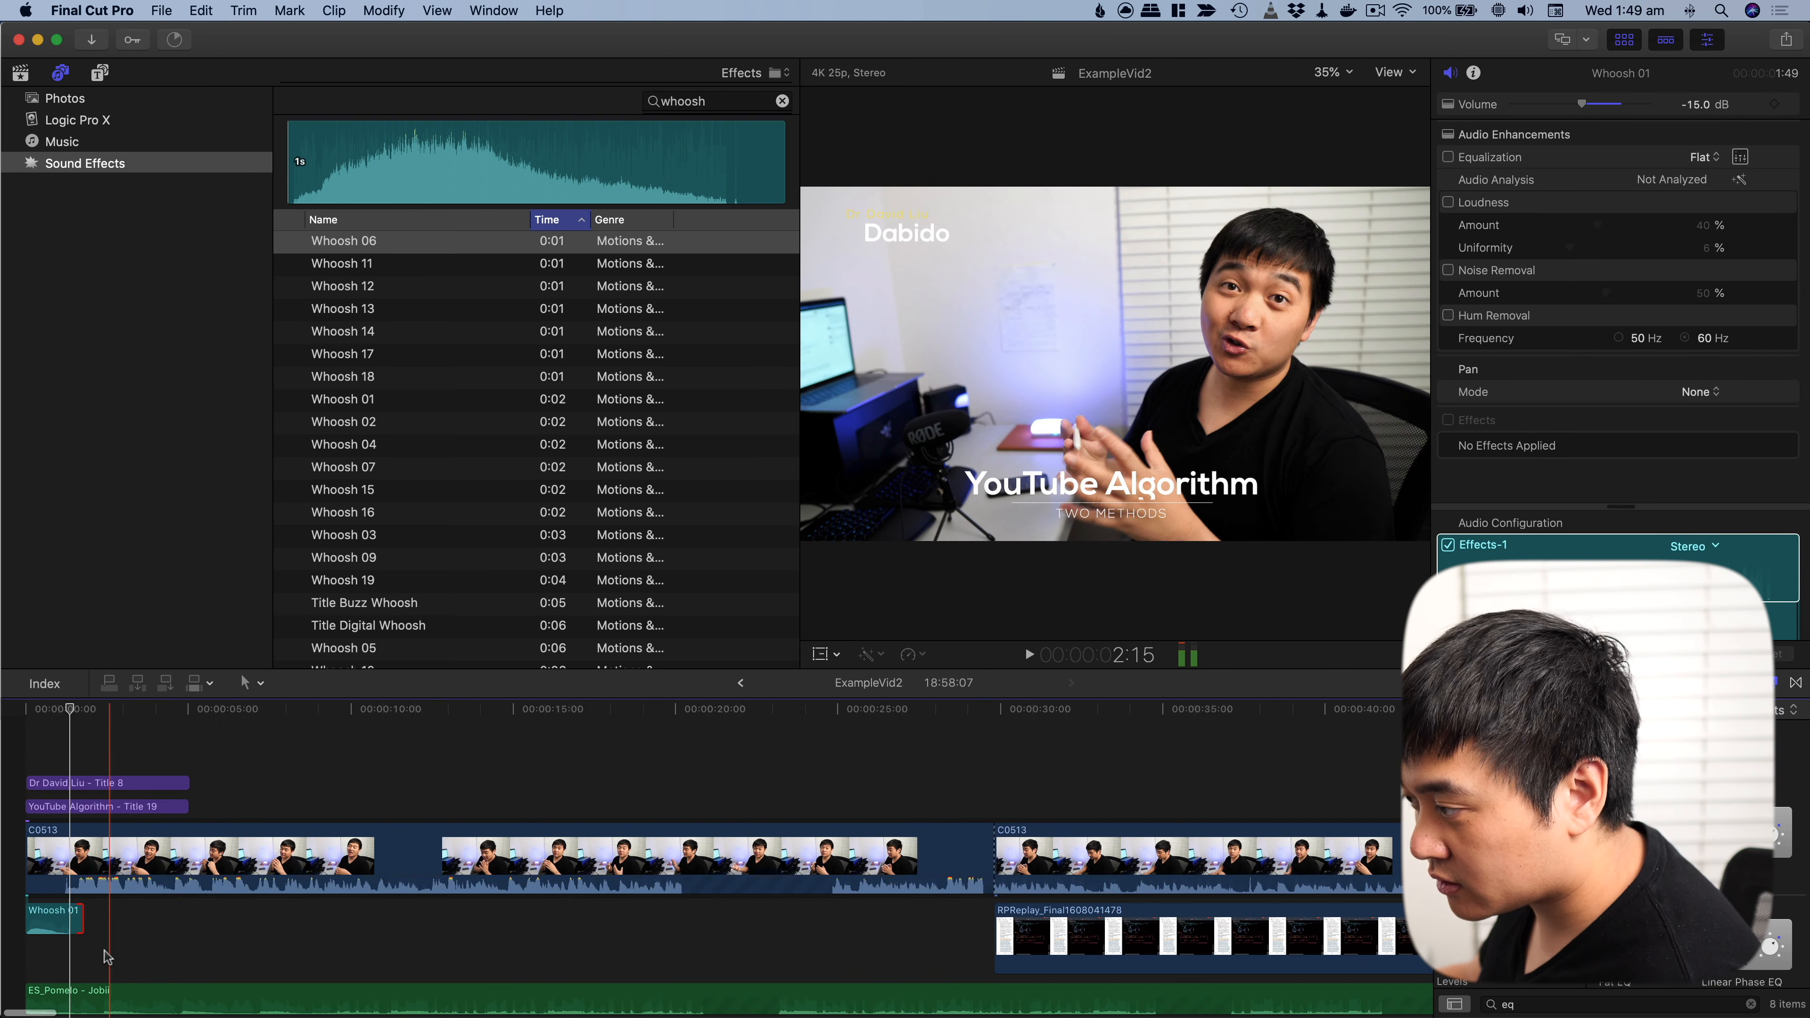
pyautogui.press('super+equal')
pyautogui.press('super+equal')
pyautogui.press('super+equal')
pyautogui.press('super+equal')
pyautogui.hscroll(-4, 68, 962)
pyautogui.press('super+minus')
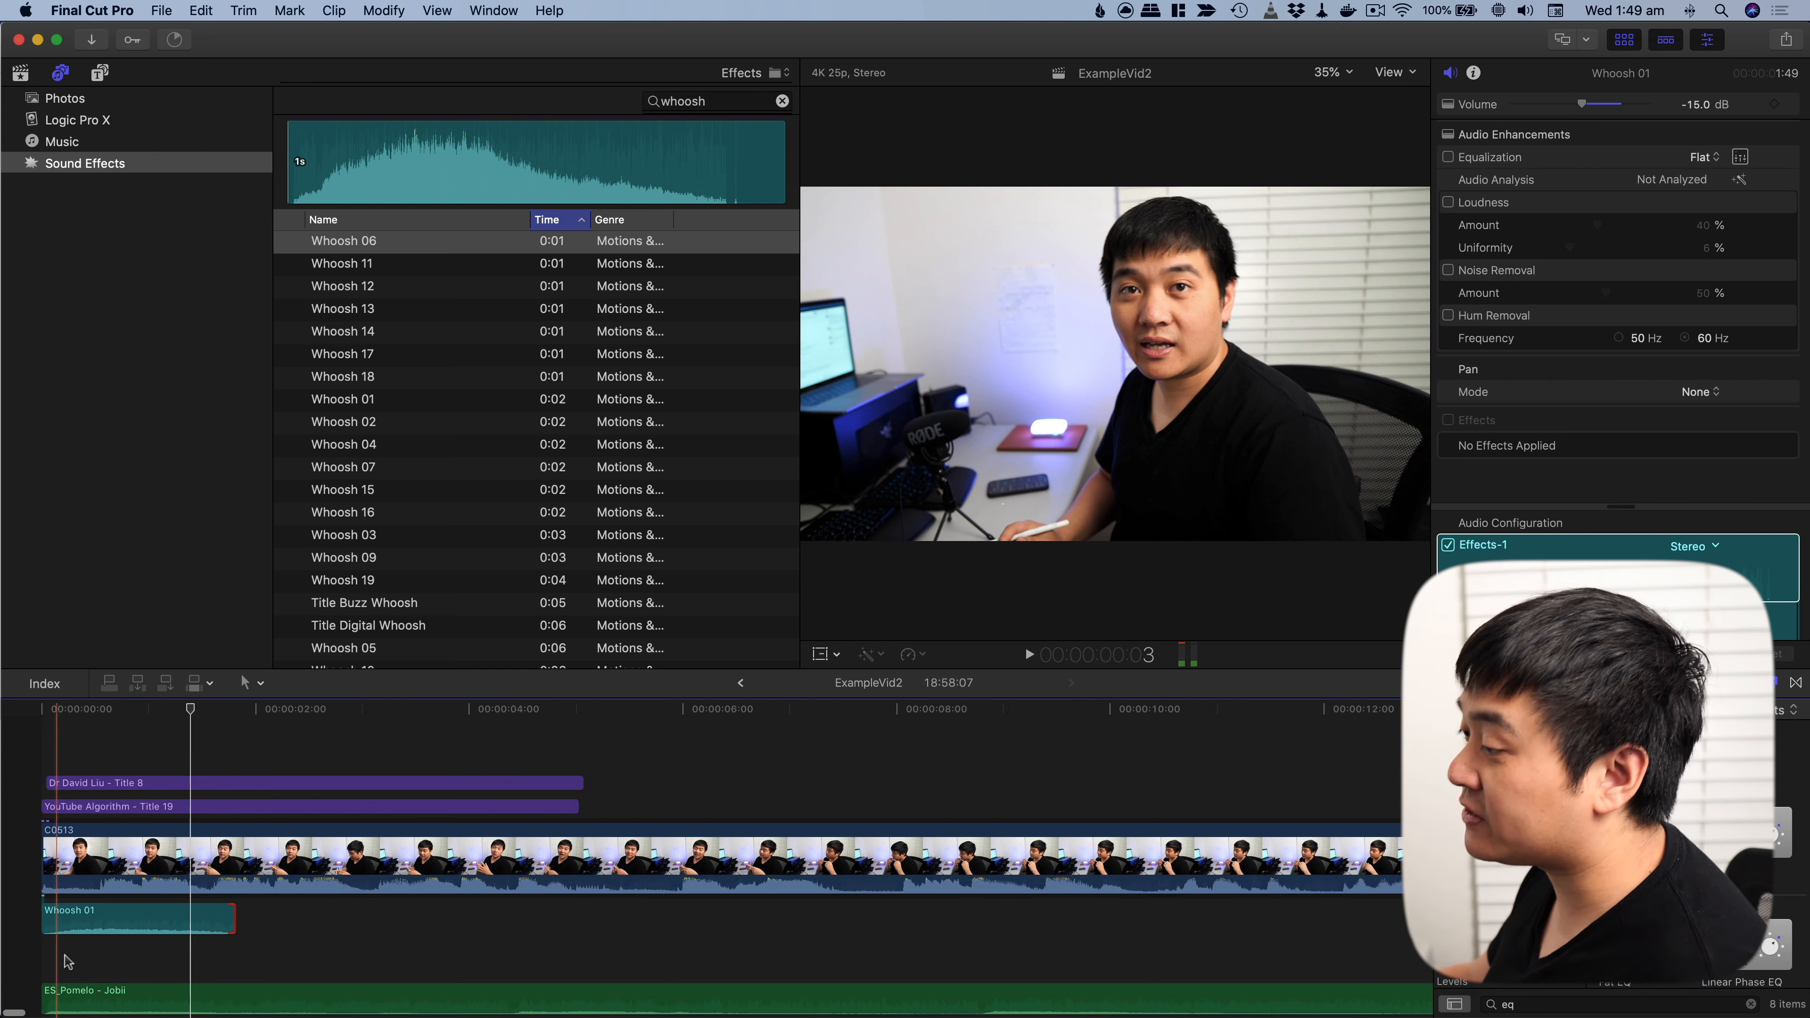
pyautogui.press('super+minus')
pyautogui.press('super+minus')
pyautogui.press('super+minus')
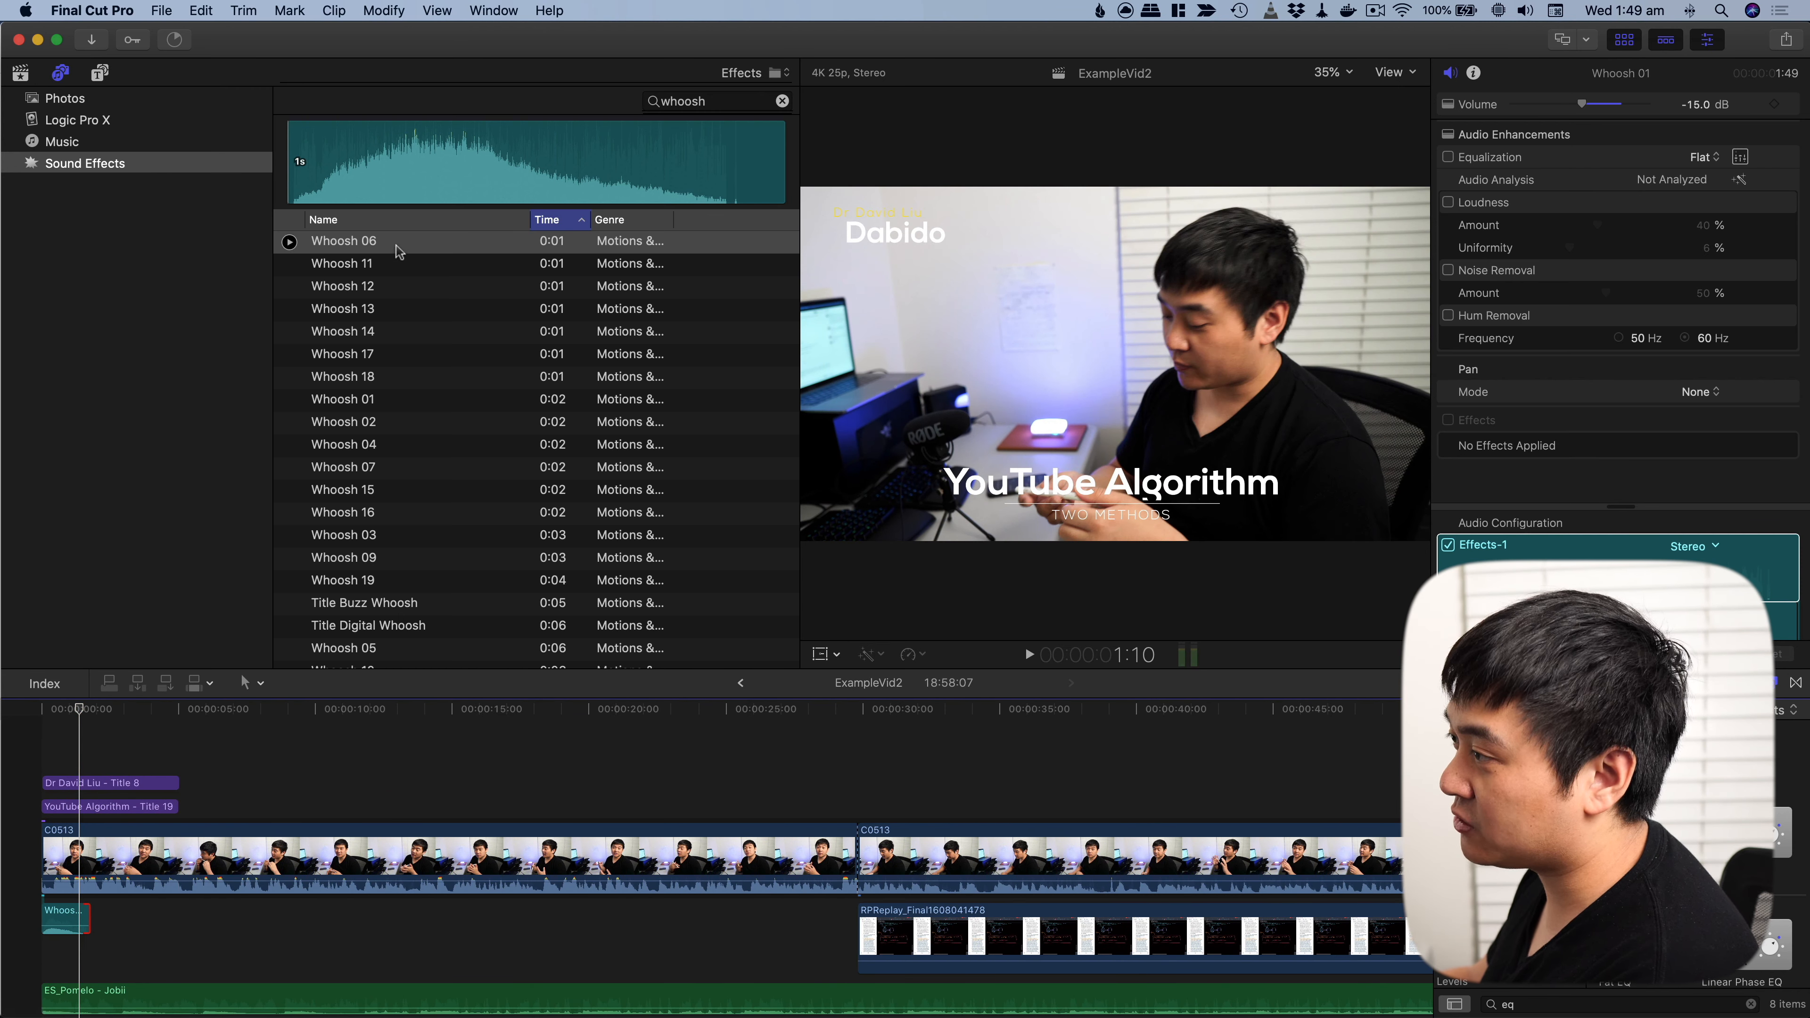
# Step: Try the Whoosh 03 sound effect below the Whoosh 01 clip at the start of the timeline, and undo it
pyautogui.moveTo(383, 285); pyautogui.dragTo(47, 975)
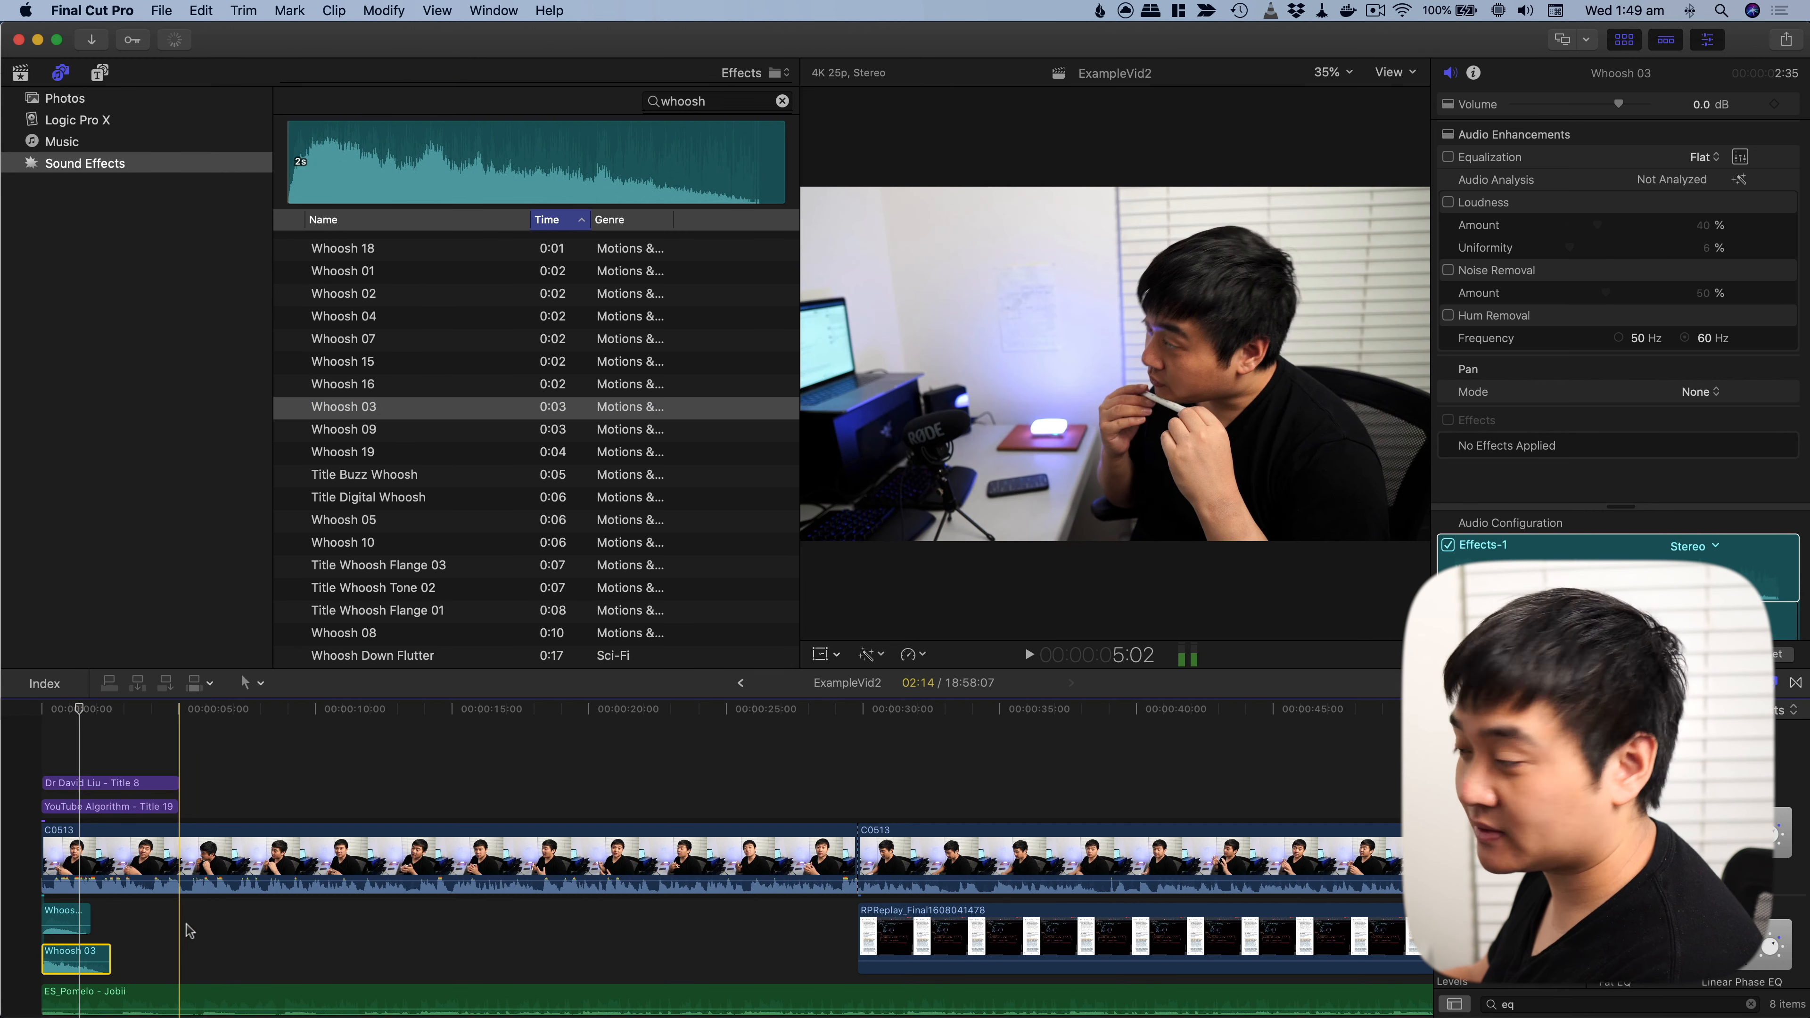
pyautogui.press('super+z')
# Step: Select the Whoosh 01 clip under the opening titles and play the sequence from the beginning
pyautogui.click(73, 918)
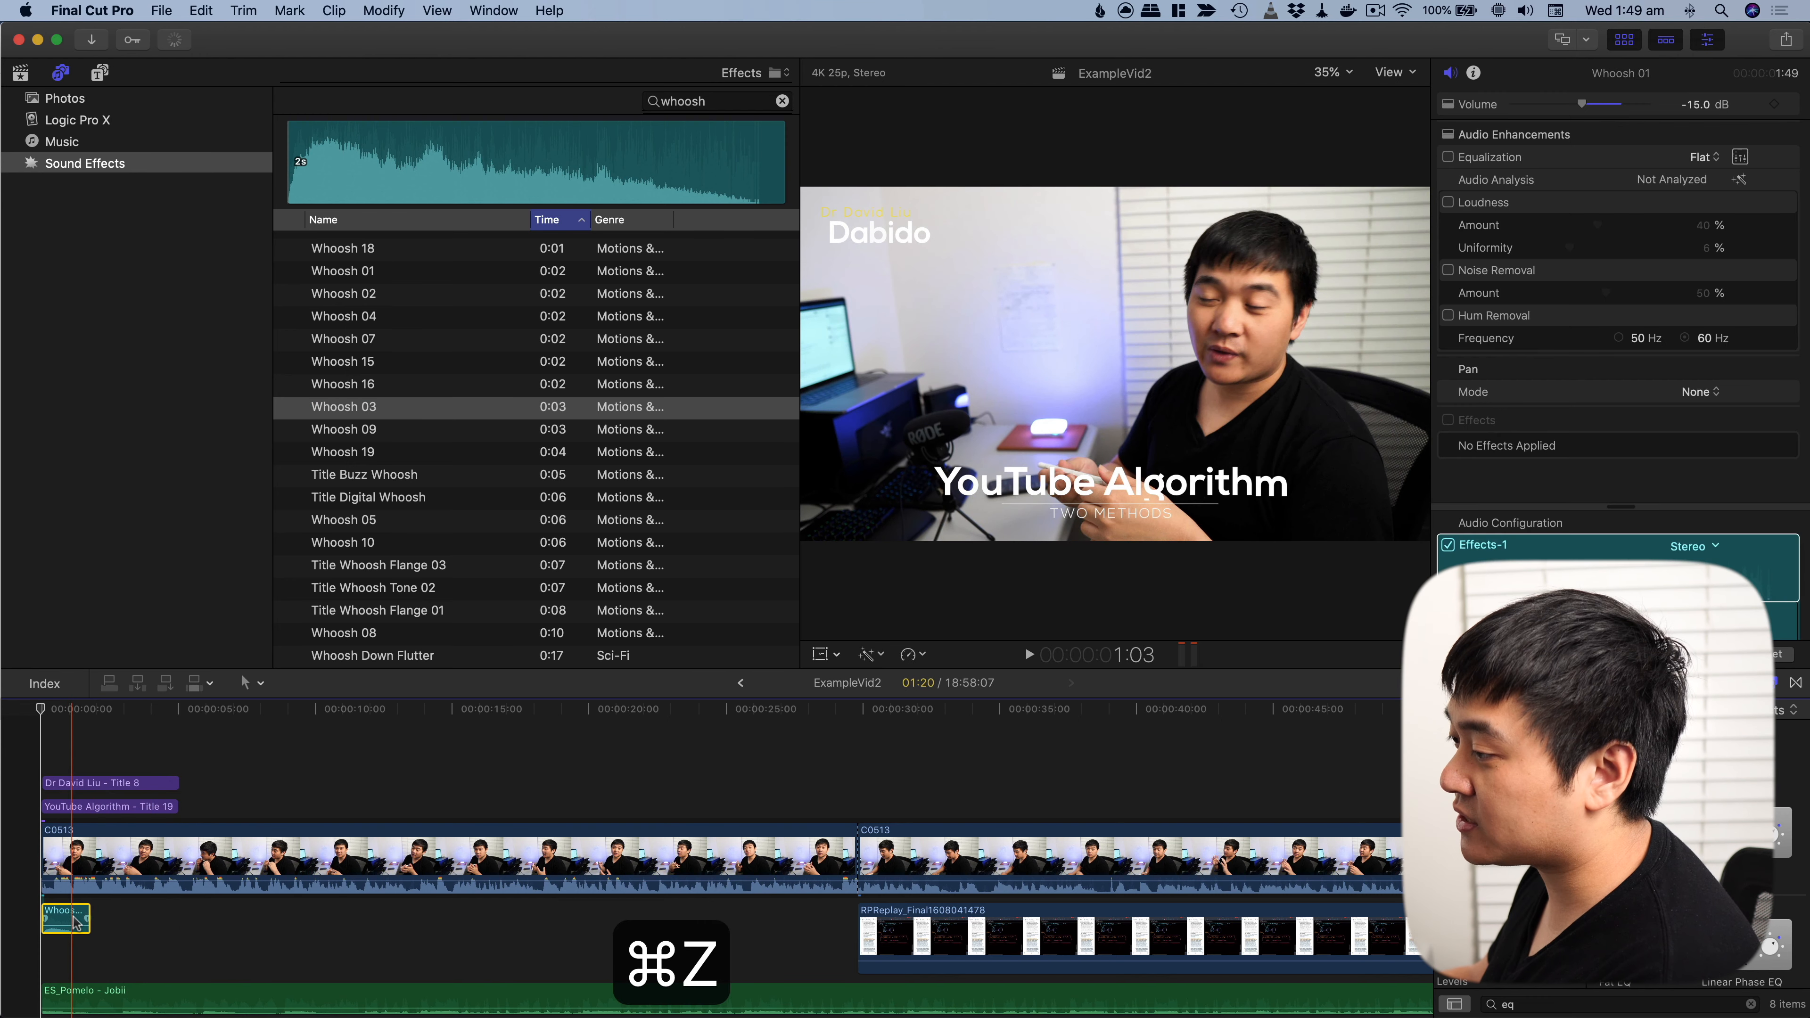
pyautogui.click(59, 756)
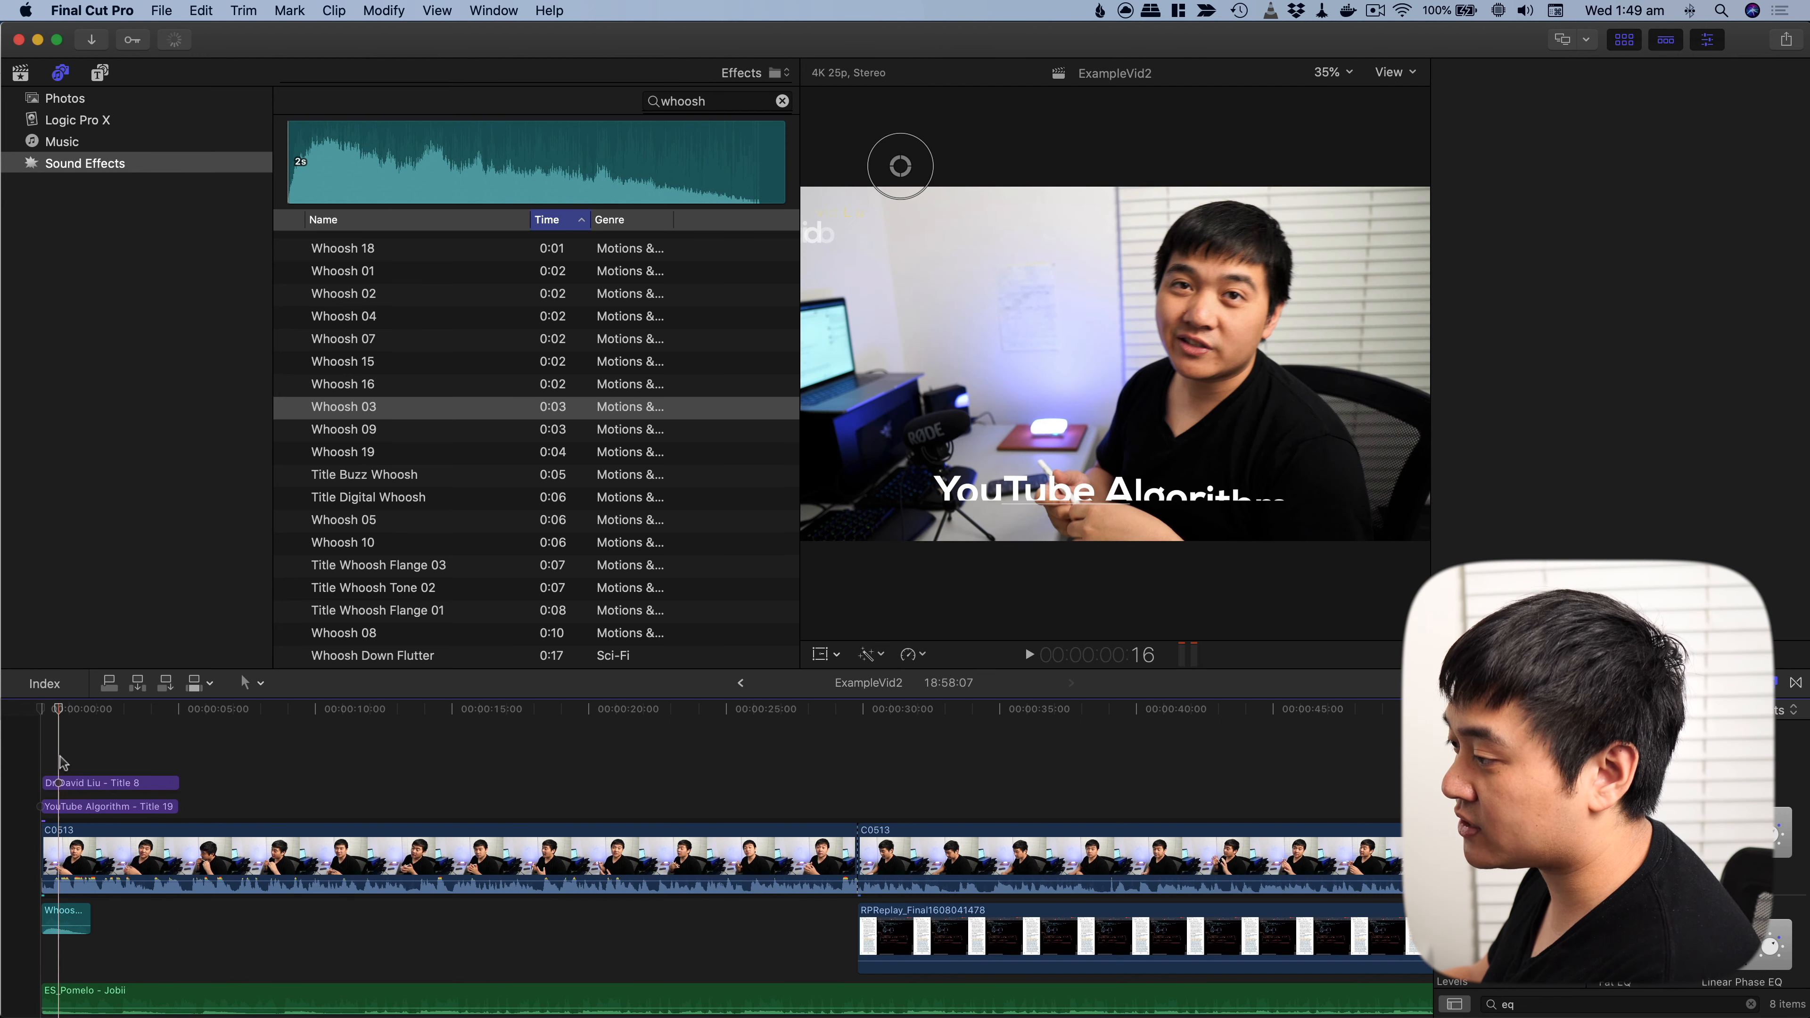
pyautogui.click(63, 914)
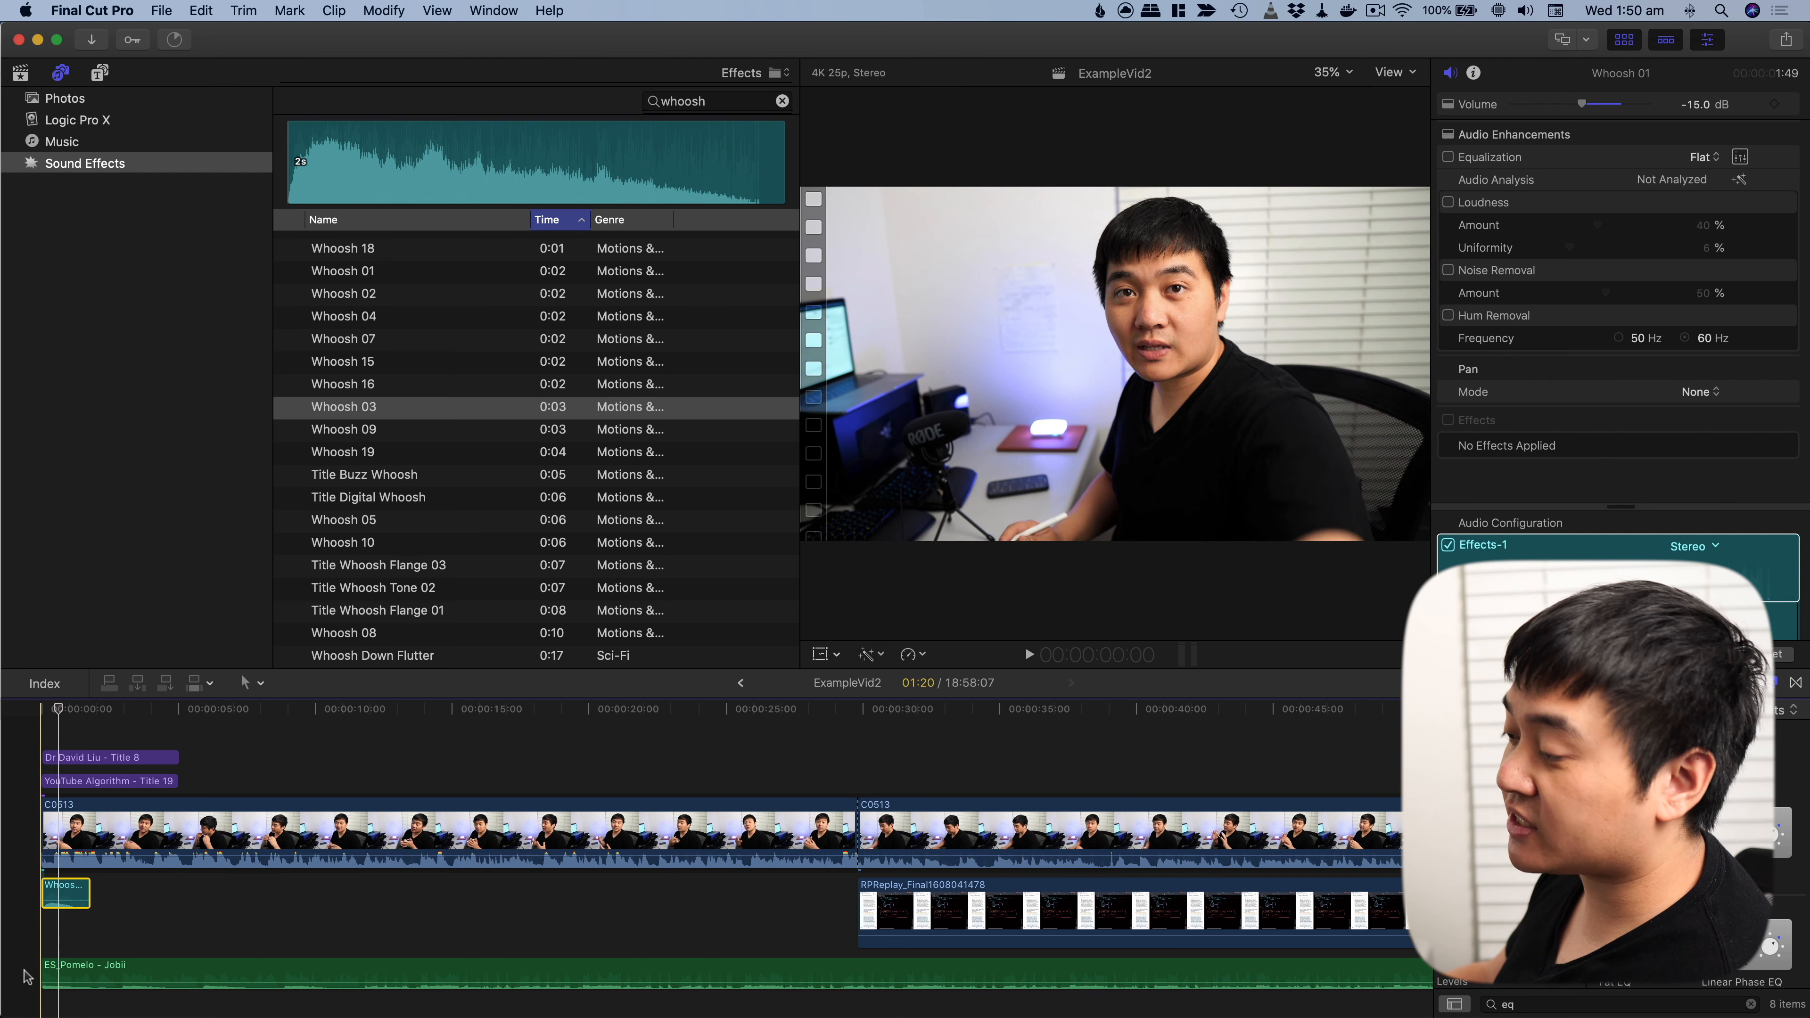
pyautogui.press('space')
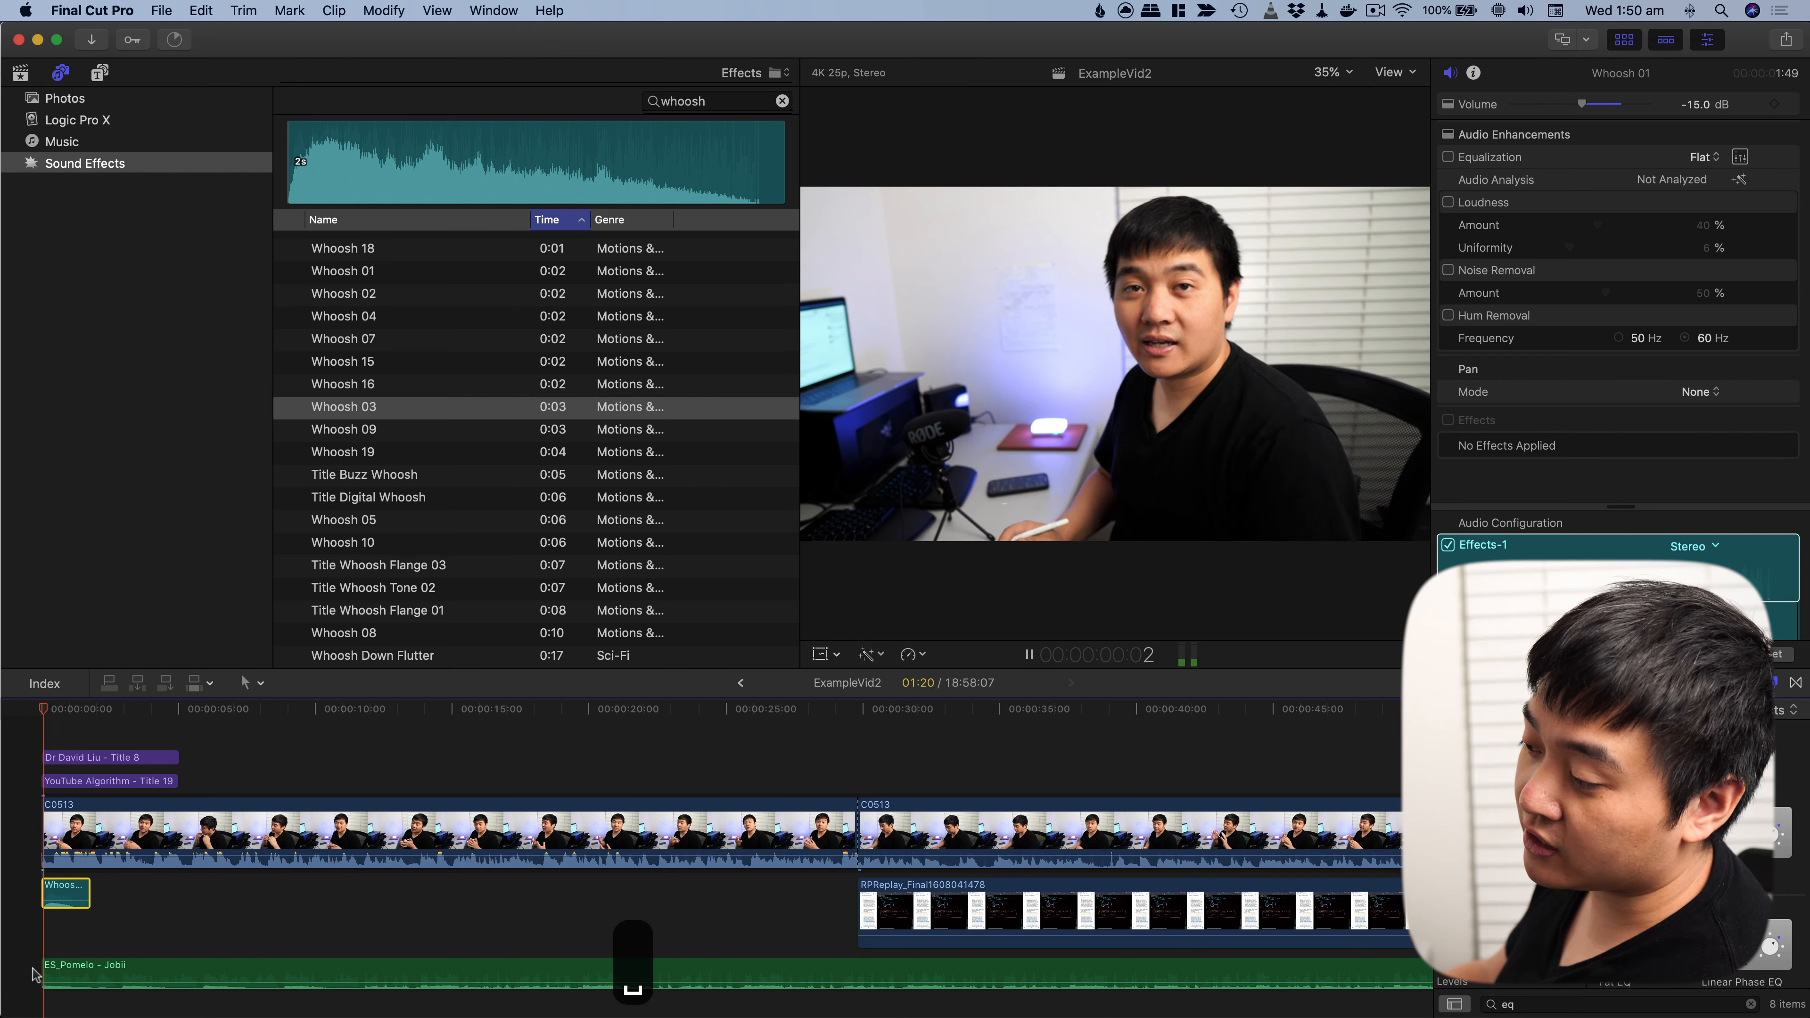
# Step: Select the ES_Pomelo music clip, stop playback, and examine where the music ends on the timeline
pyautogui.click(146, 971)
pyautogui.press('space')
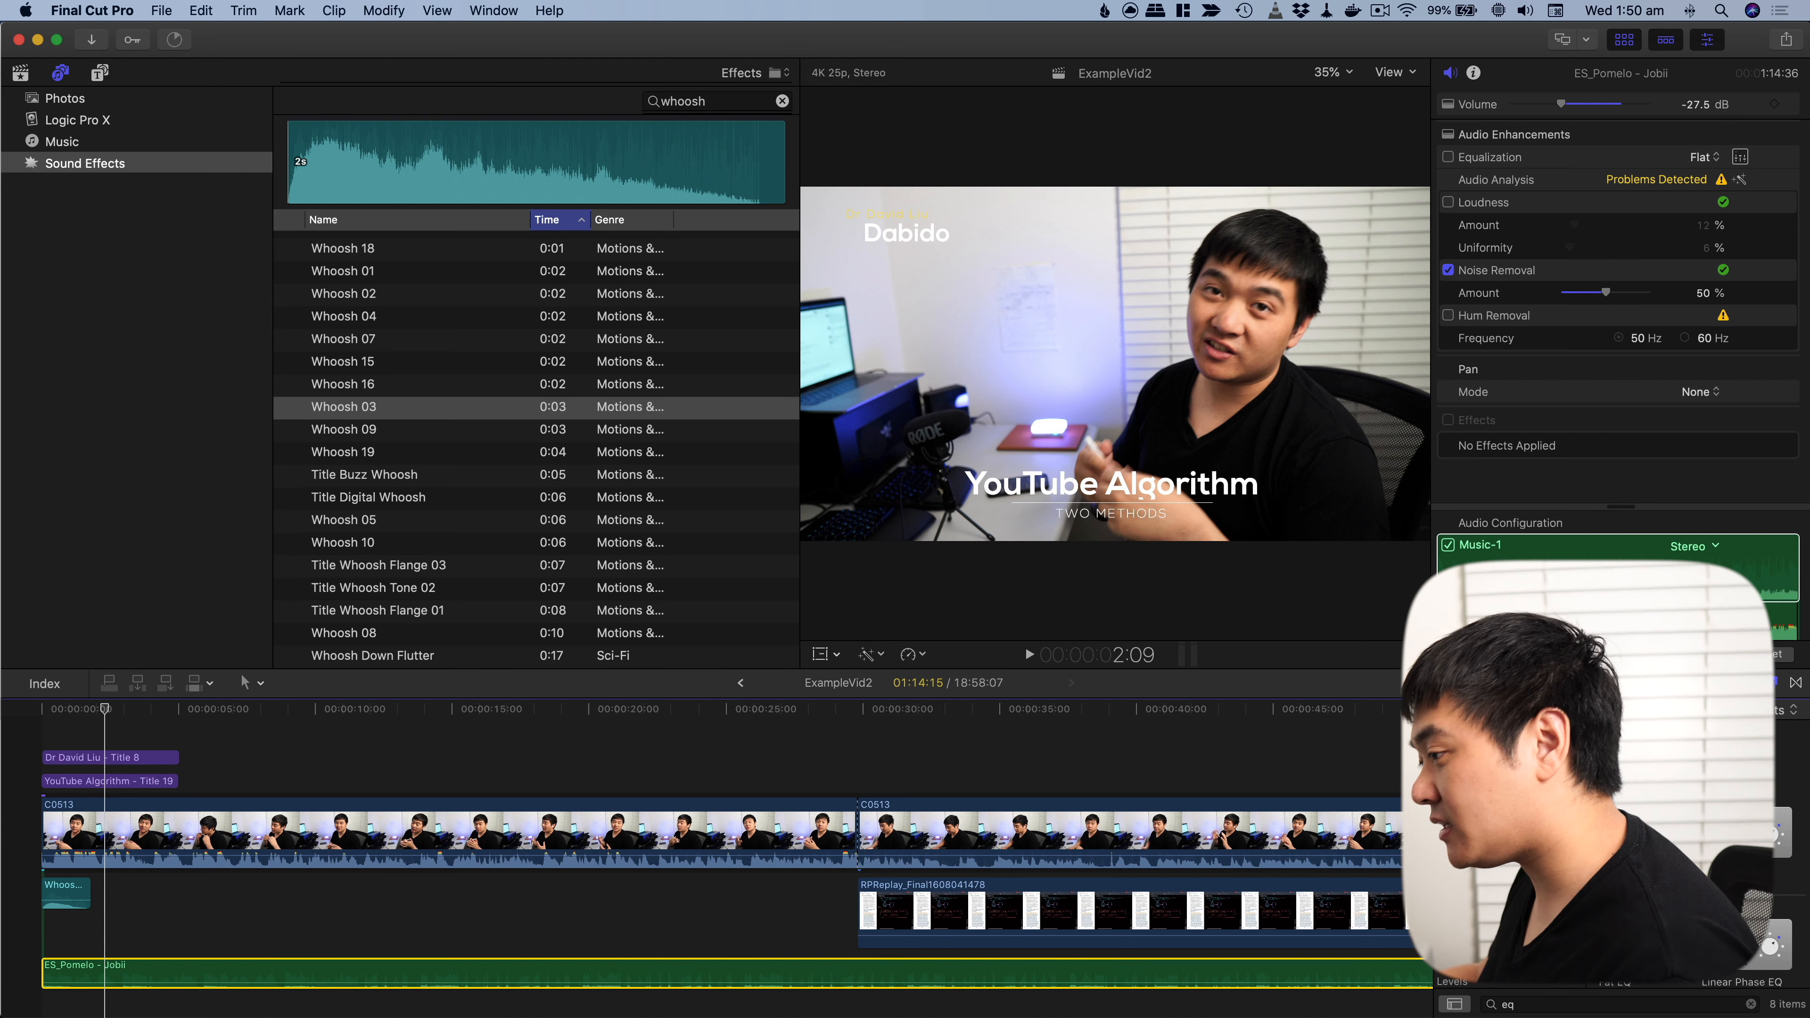
pyautogui.press('super+minus')
pyautogui.press('super+minus')
pyautogui.press('super+minus')
pyautogui.press('super+minus')
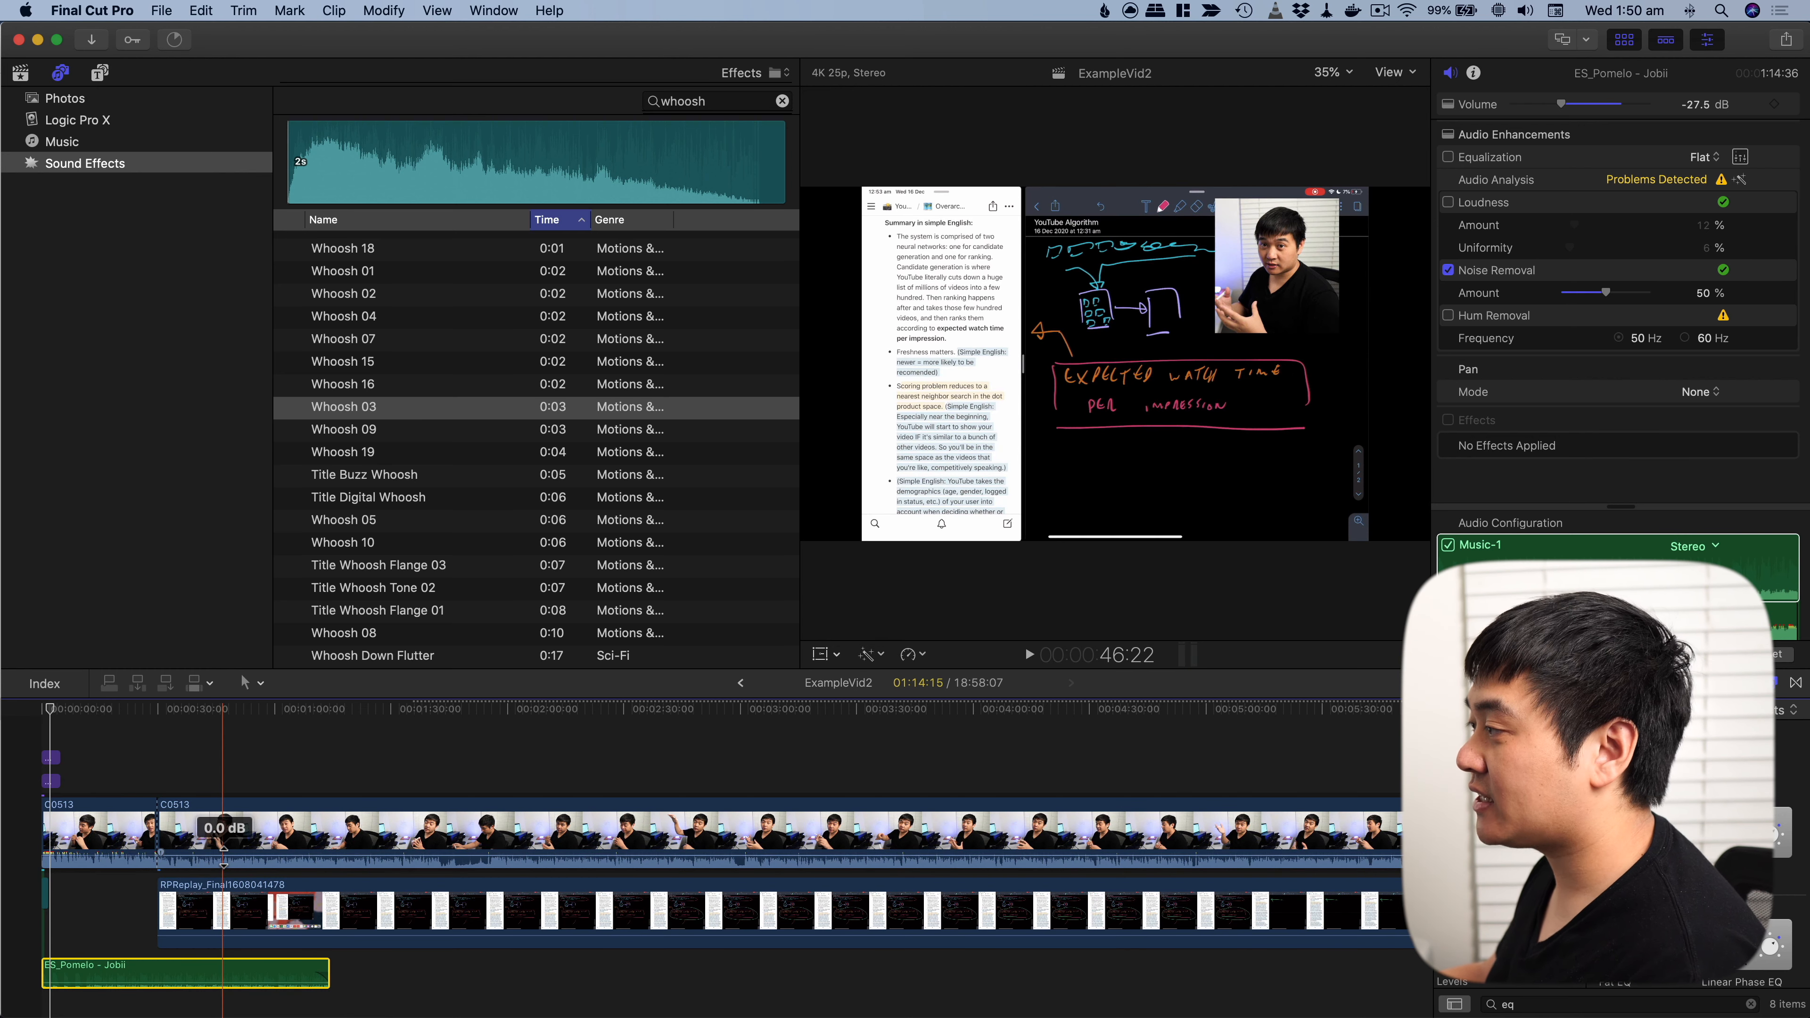
pyautogui.press('super+equal')
pyautogui.press('super+equal')
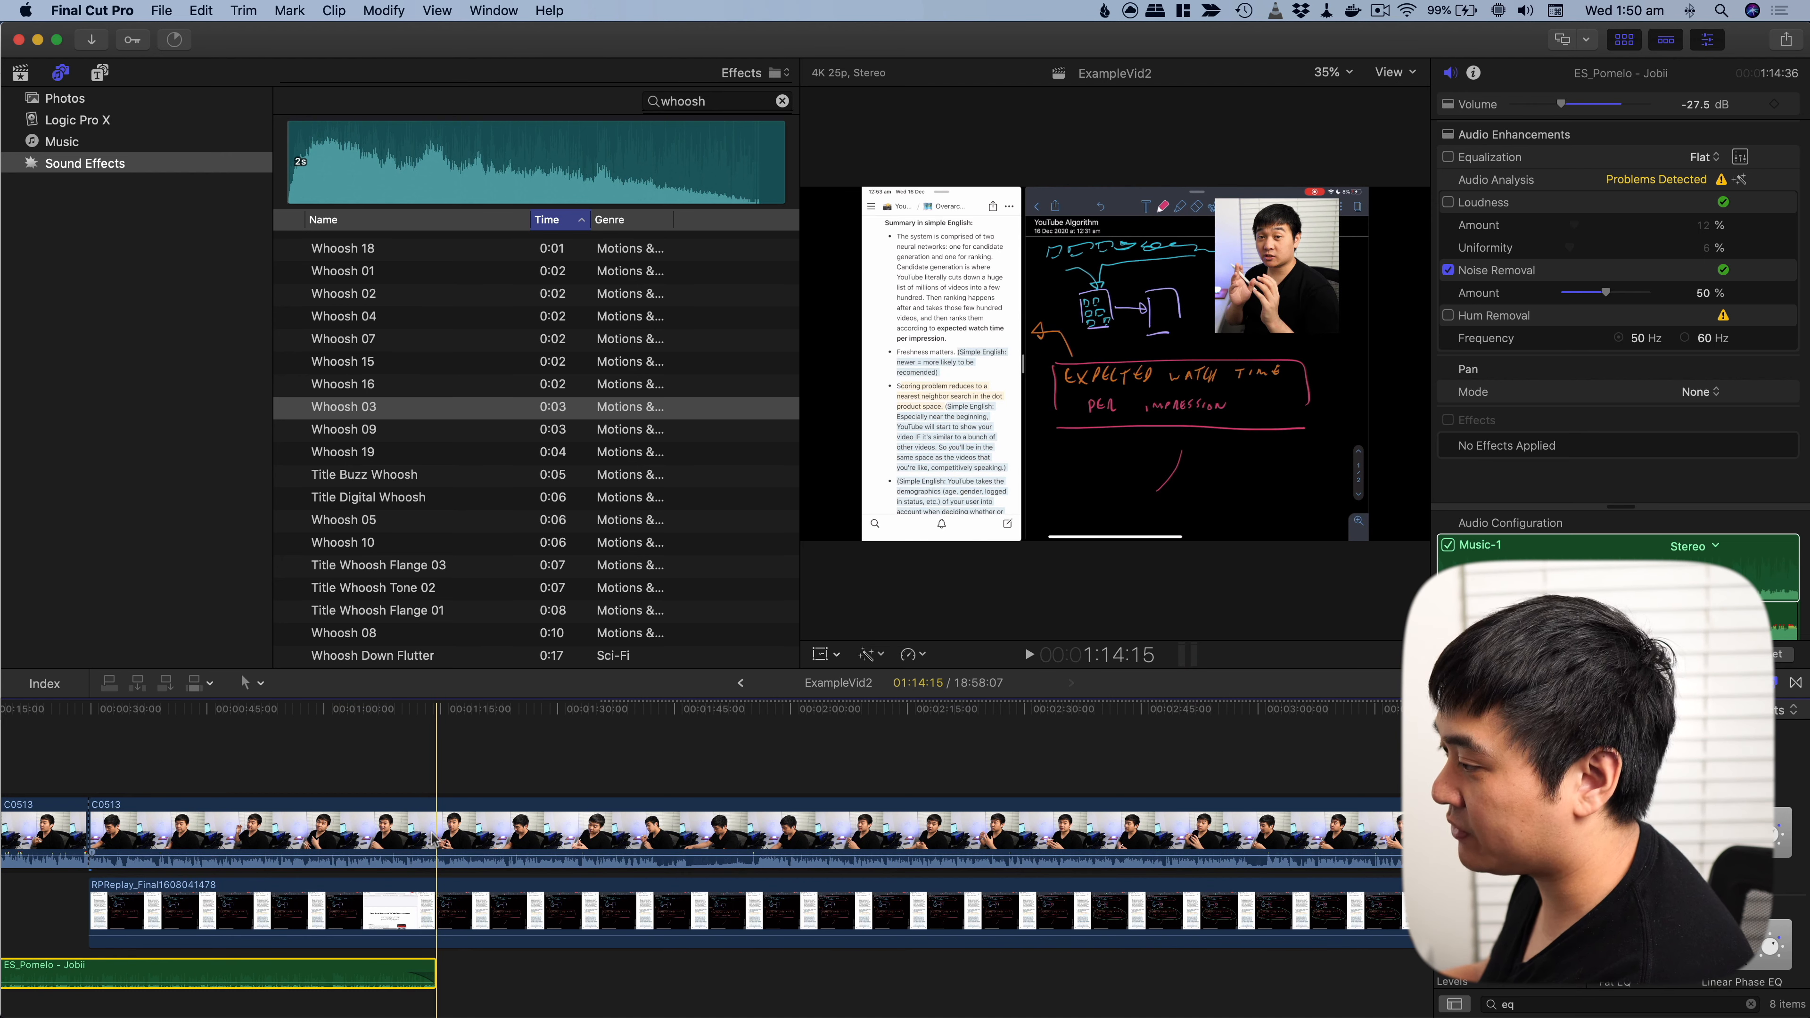
# Step: Split the C0513 and RPReplay clips together at the end of the music and again about 35 seconds further on
pyautogui.click(433, 839)
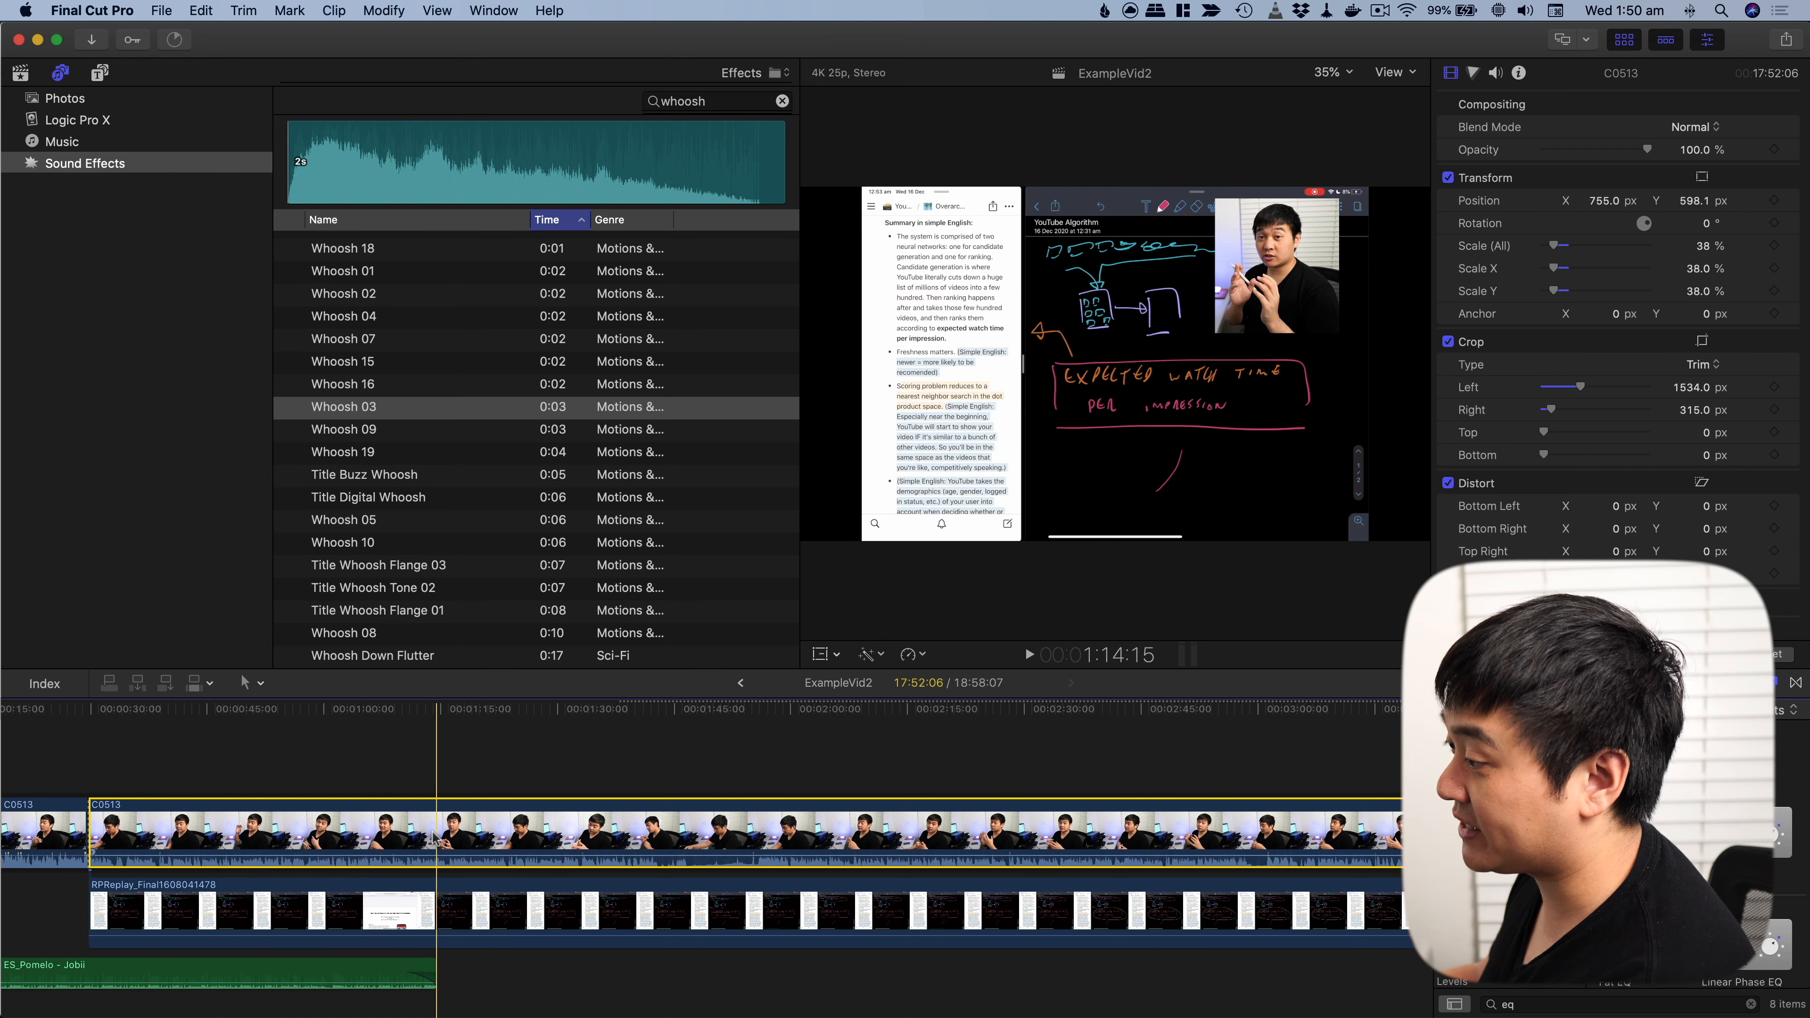
pyautogui.keyDown('super'); pyautogui.click(436, 896); pyautogui.keyUp('super')
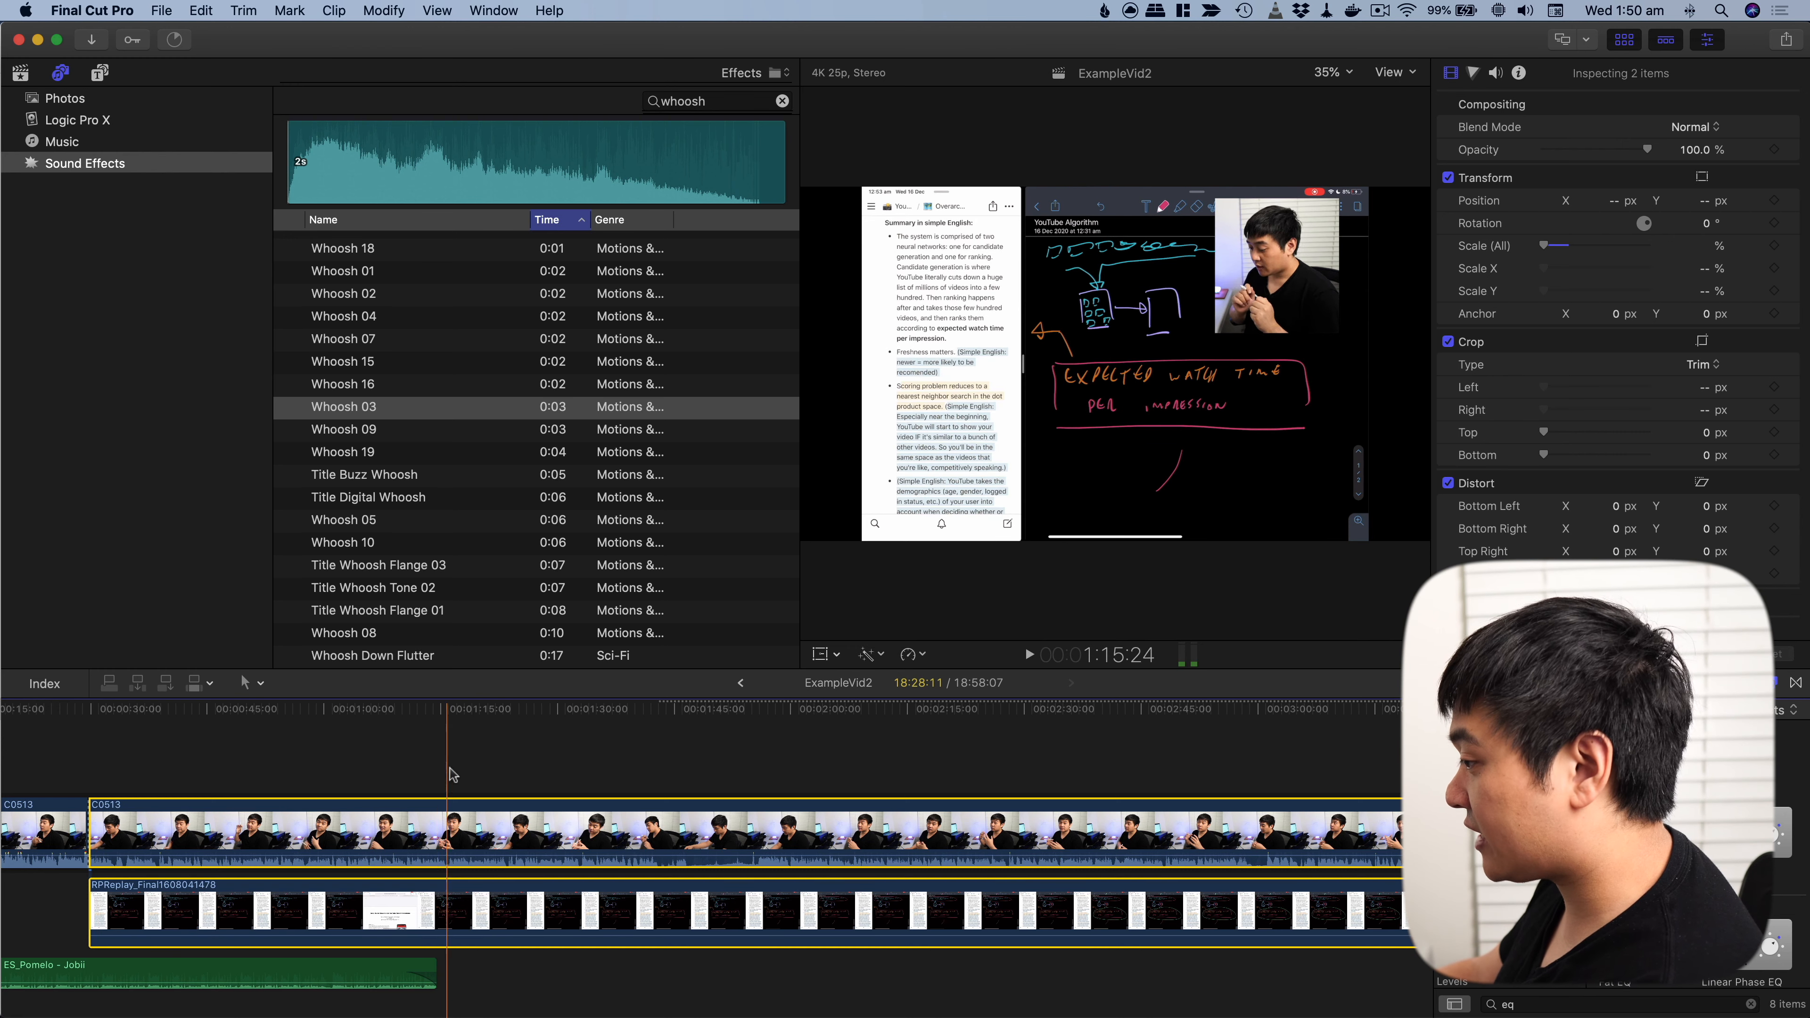
pyautogui.keyDown('super'); pyautogui.click(436, 893); pyautogui.keyUp('super')
pyautogui.keyDown('super'); pyautogui.click(436, 892); pyautogui.keyUp('super')
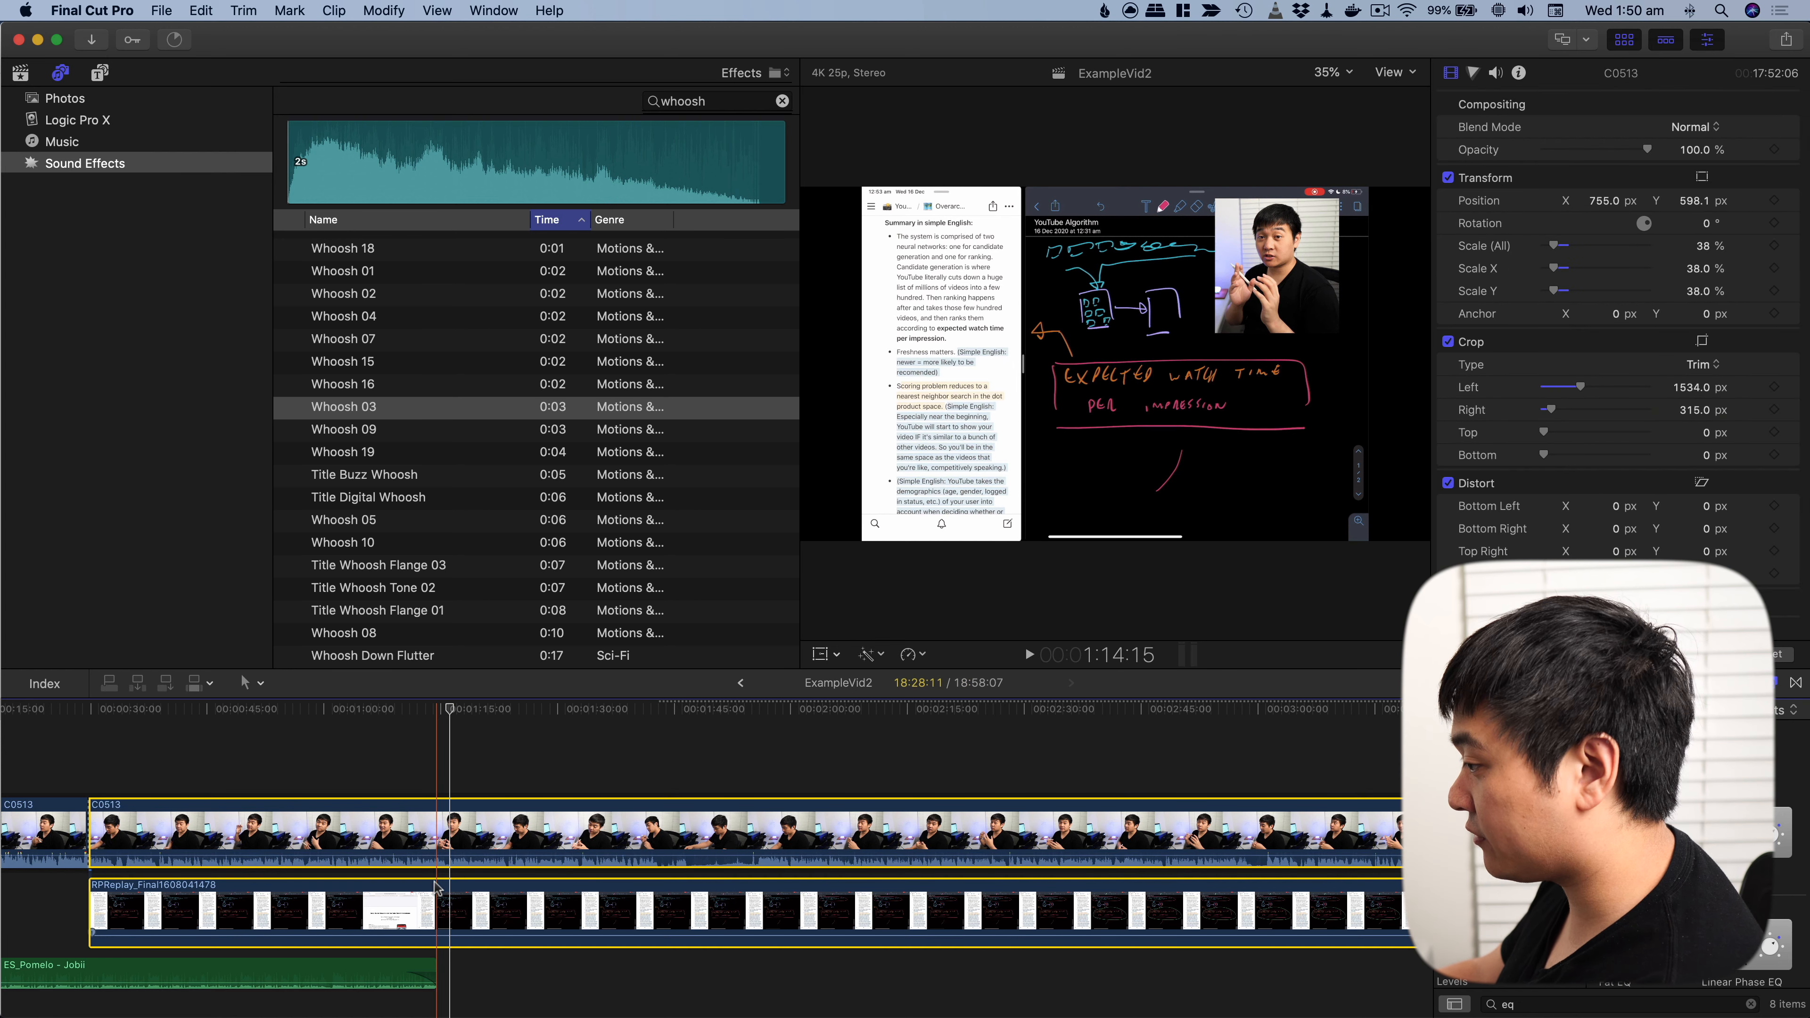
pyautogui.press('super+b')
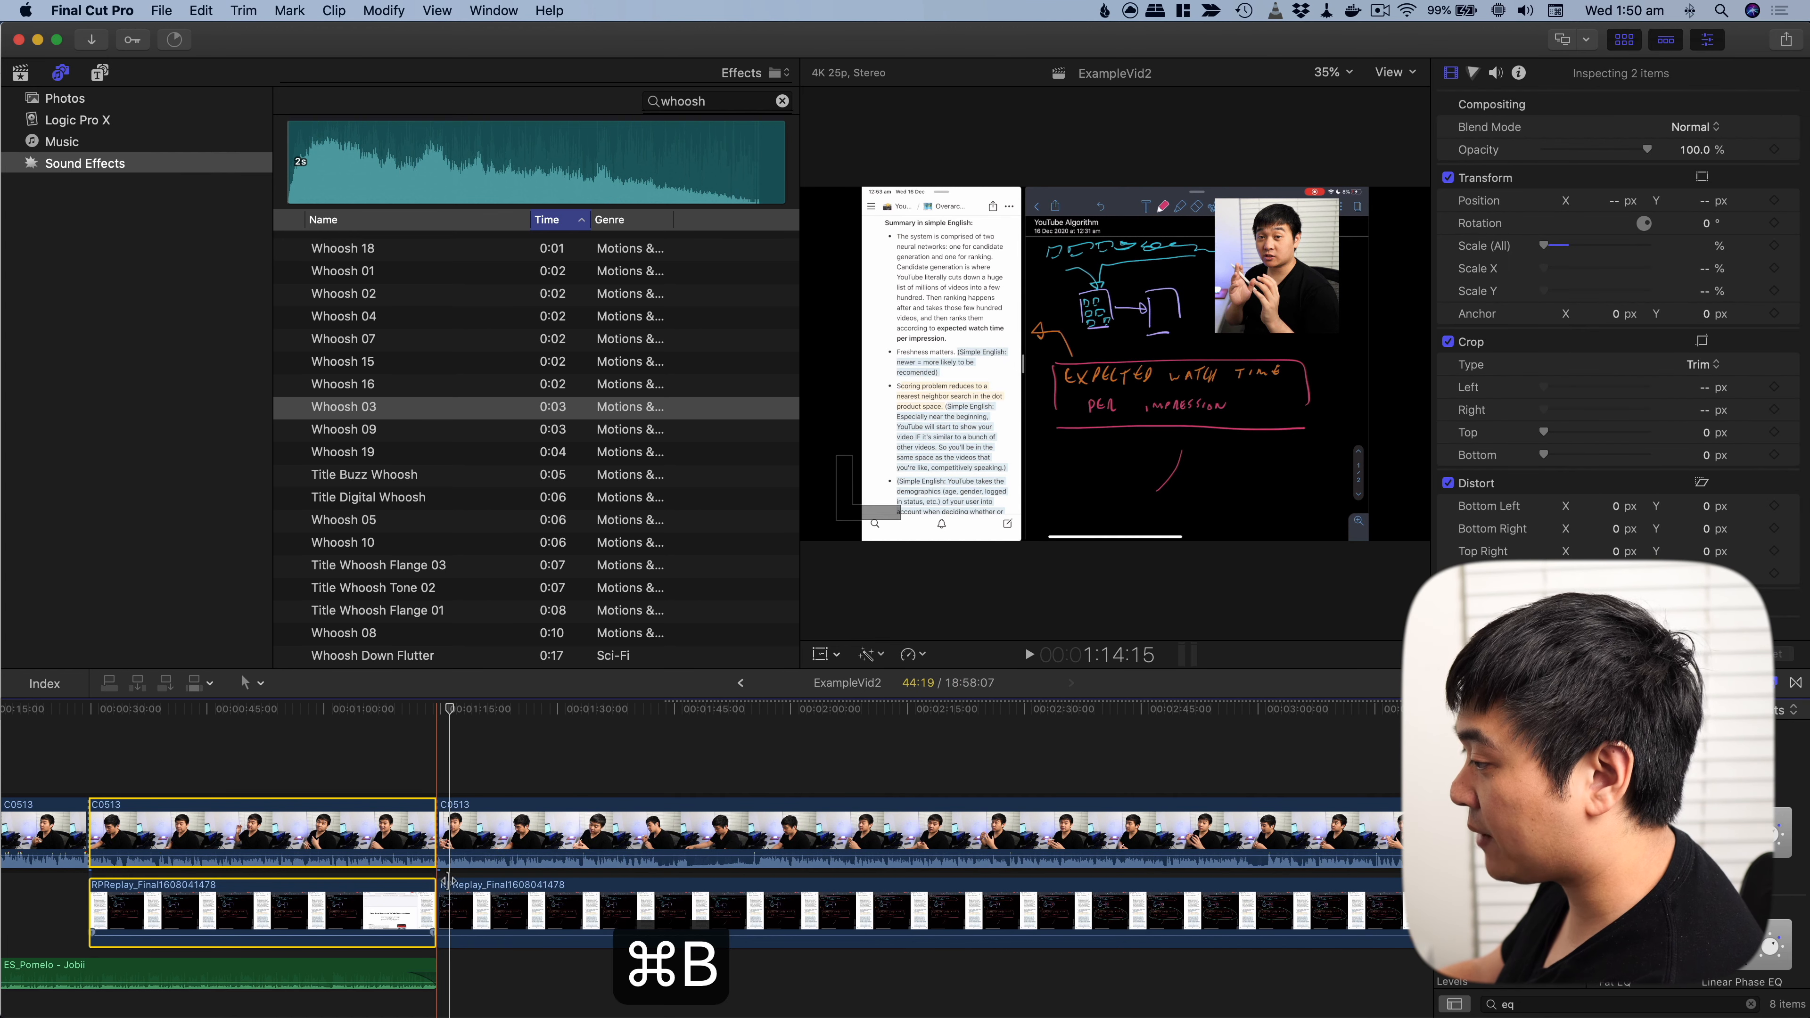
pyautogui.keyDown('super'); pyautogui.click(625, 891); pyautogui.keyUp('super')
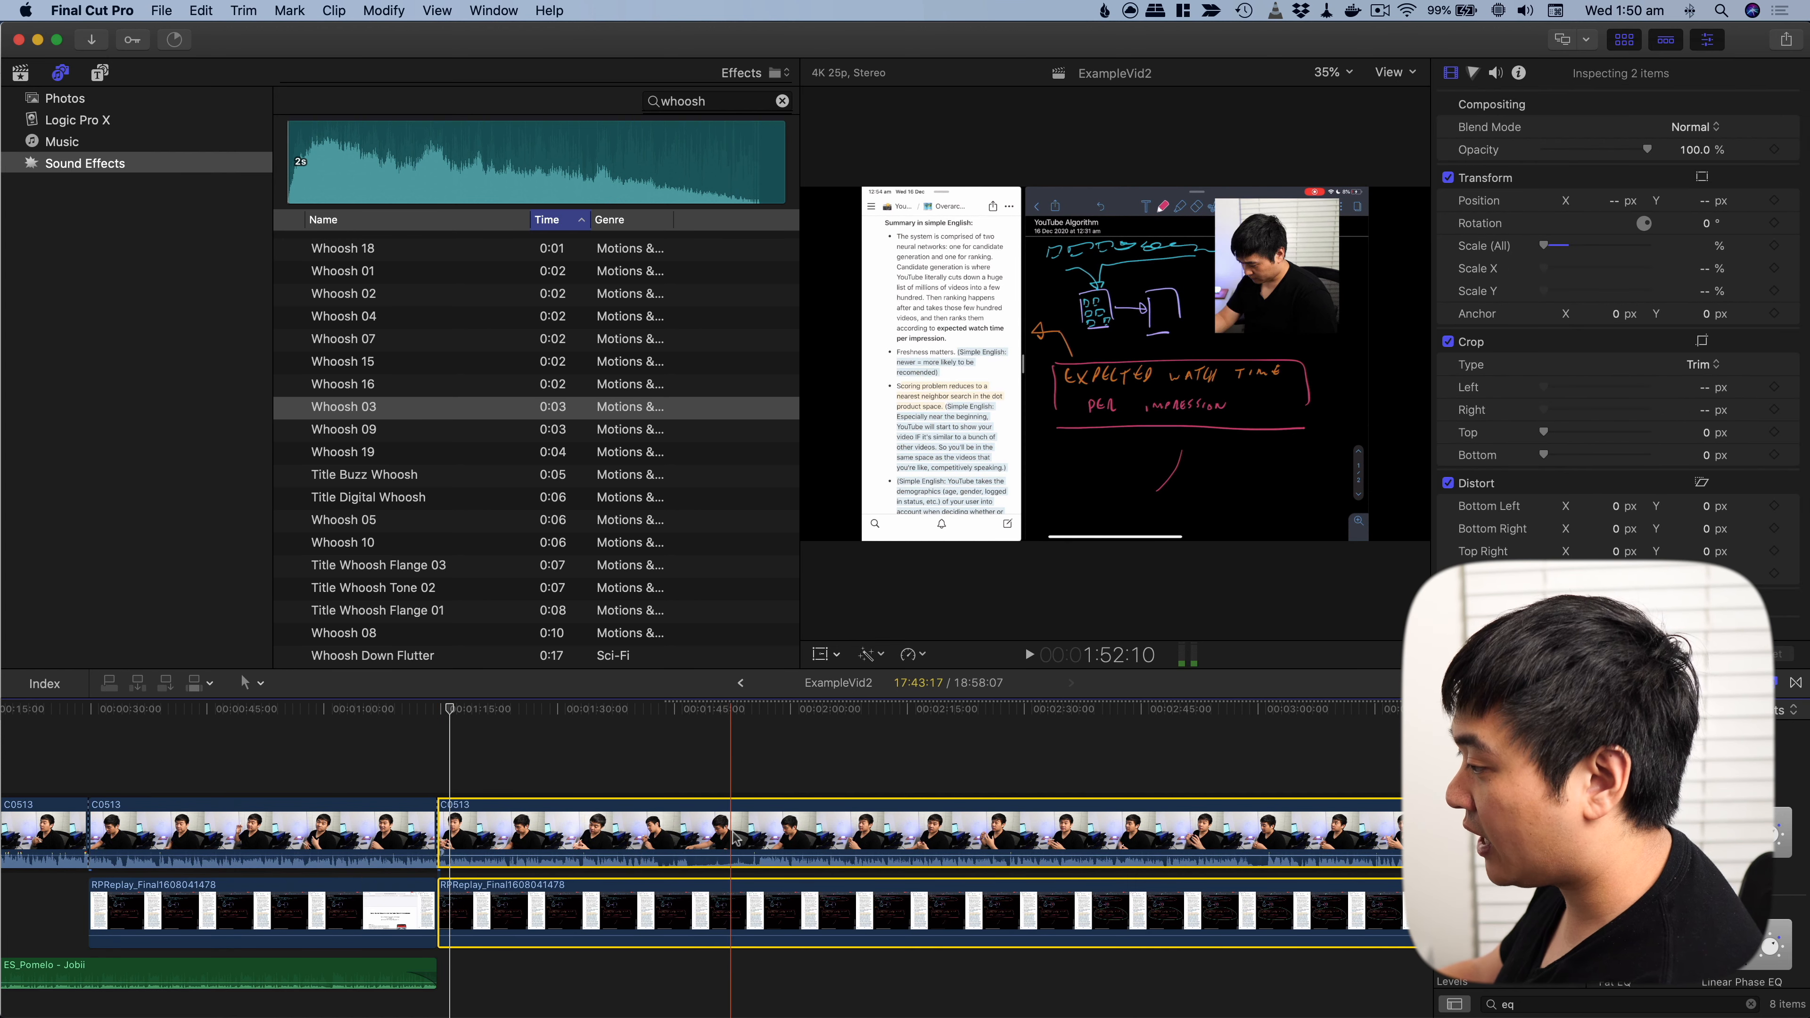
pyautogui.press('super+b')
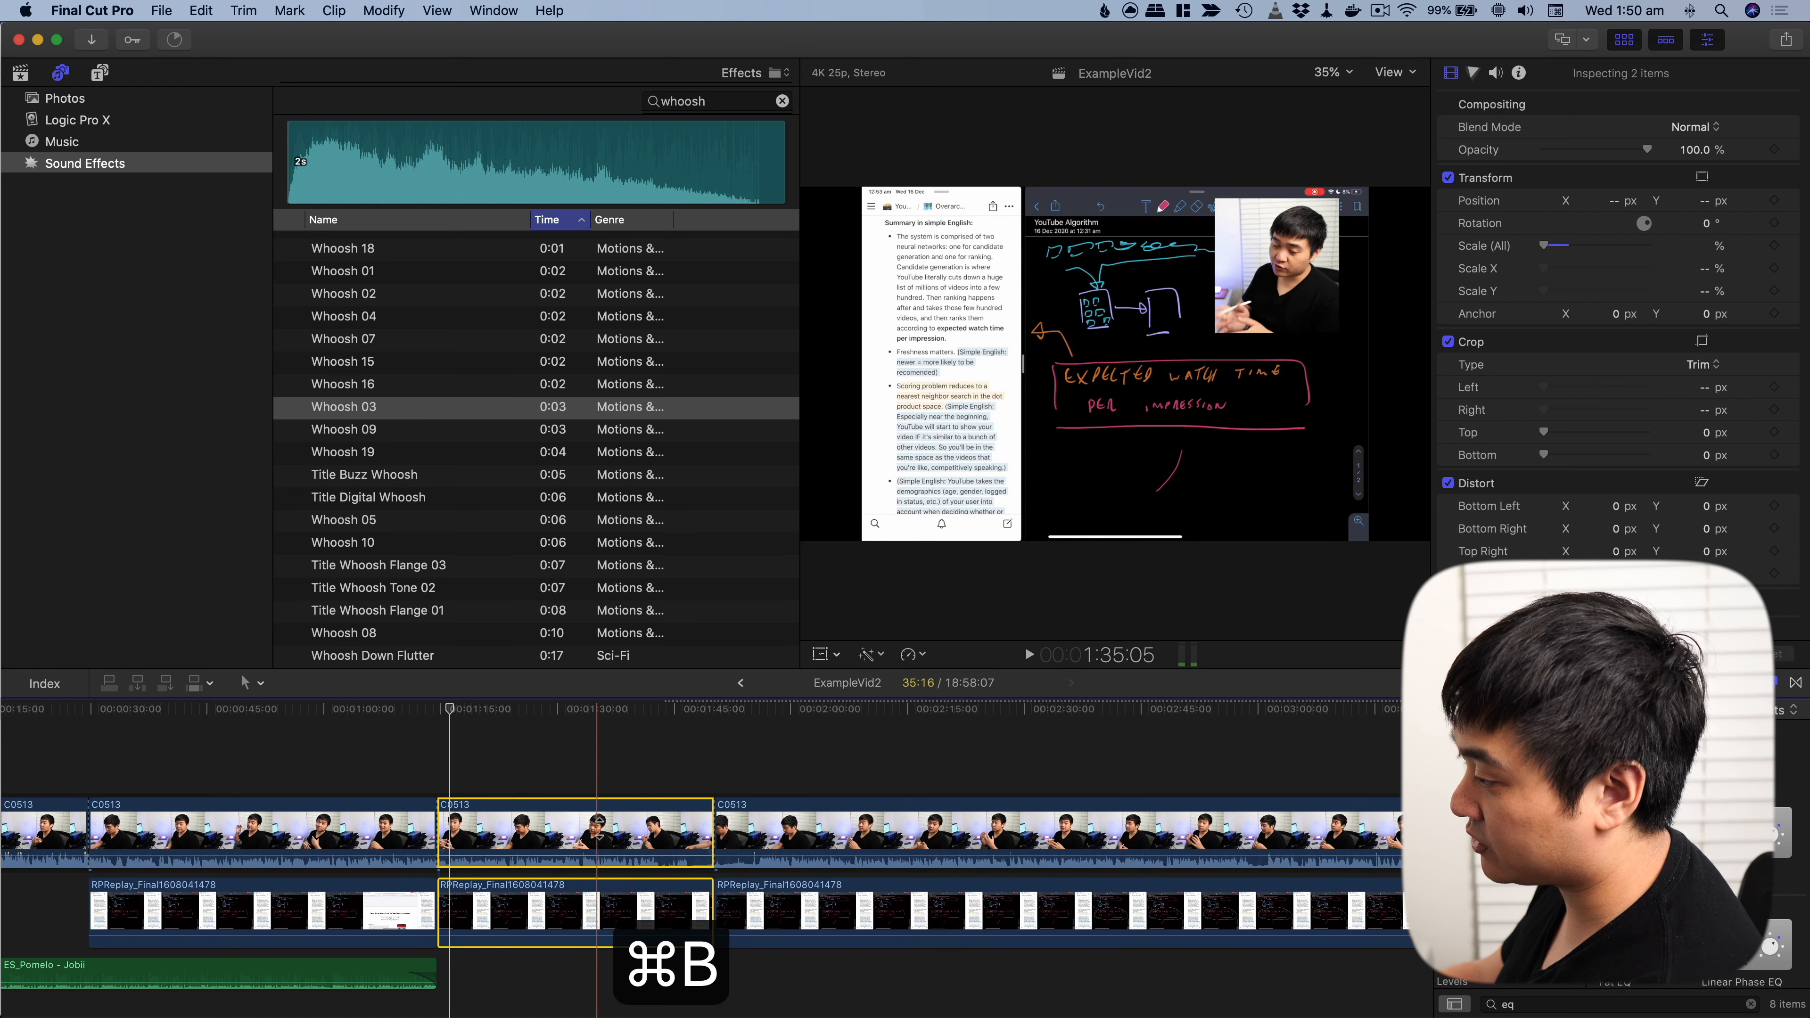
# Step: Disable the middle RPReplay screen recording segment between the two new cuts
pyautogui.click(546, 758)
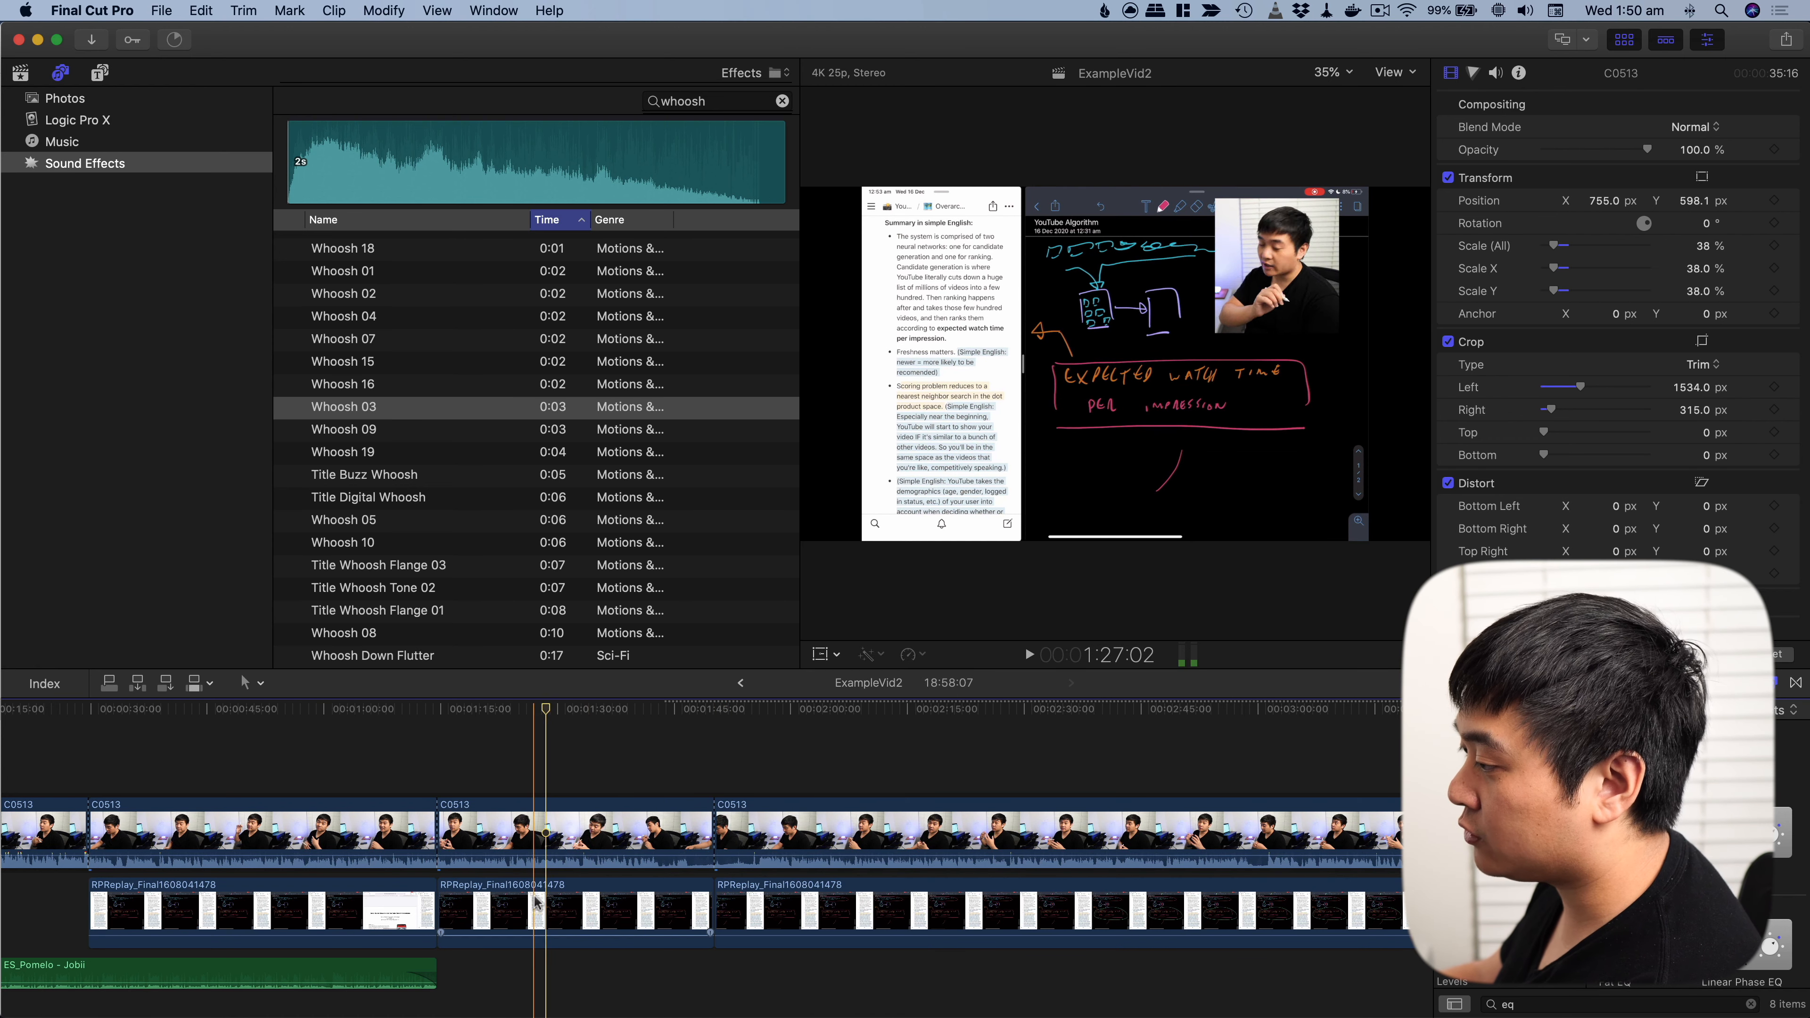
pyautogui.click(568, 921)
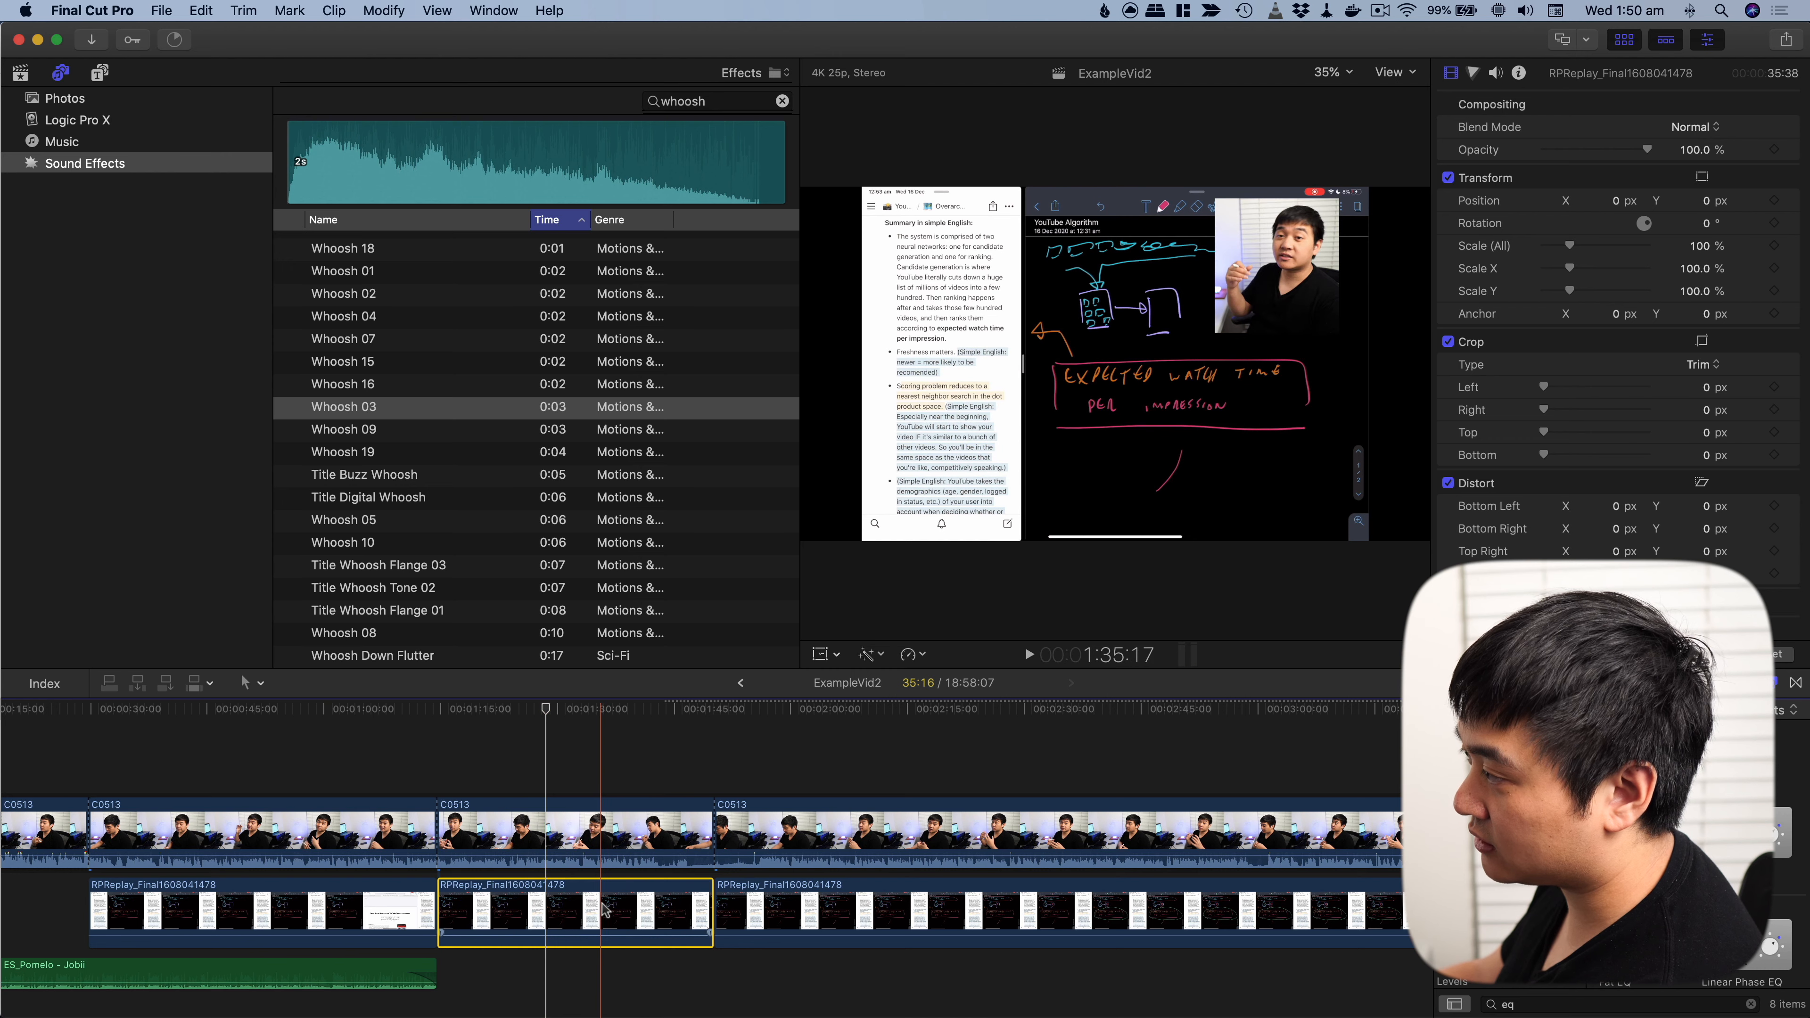
pyautogui.press('v')
# Step: Set the middle C0513 camera segment's position to X 0, Y 0 and its overall scale to 100%
pyautogui.click(610, 828)
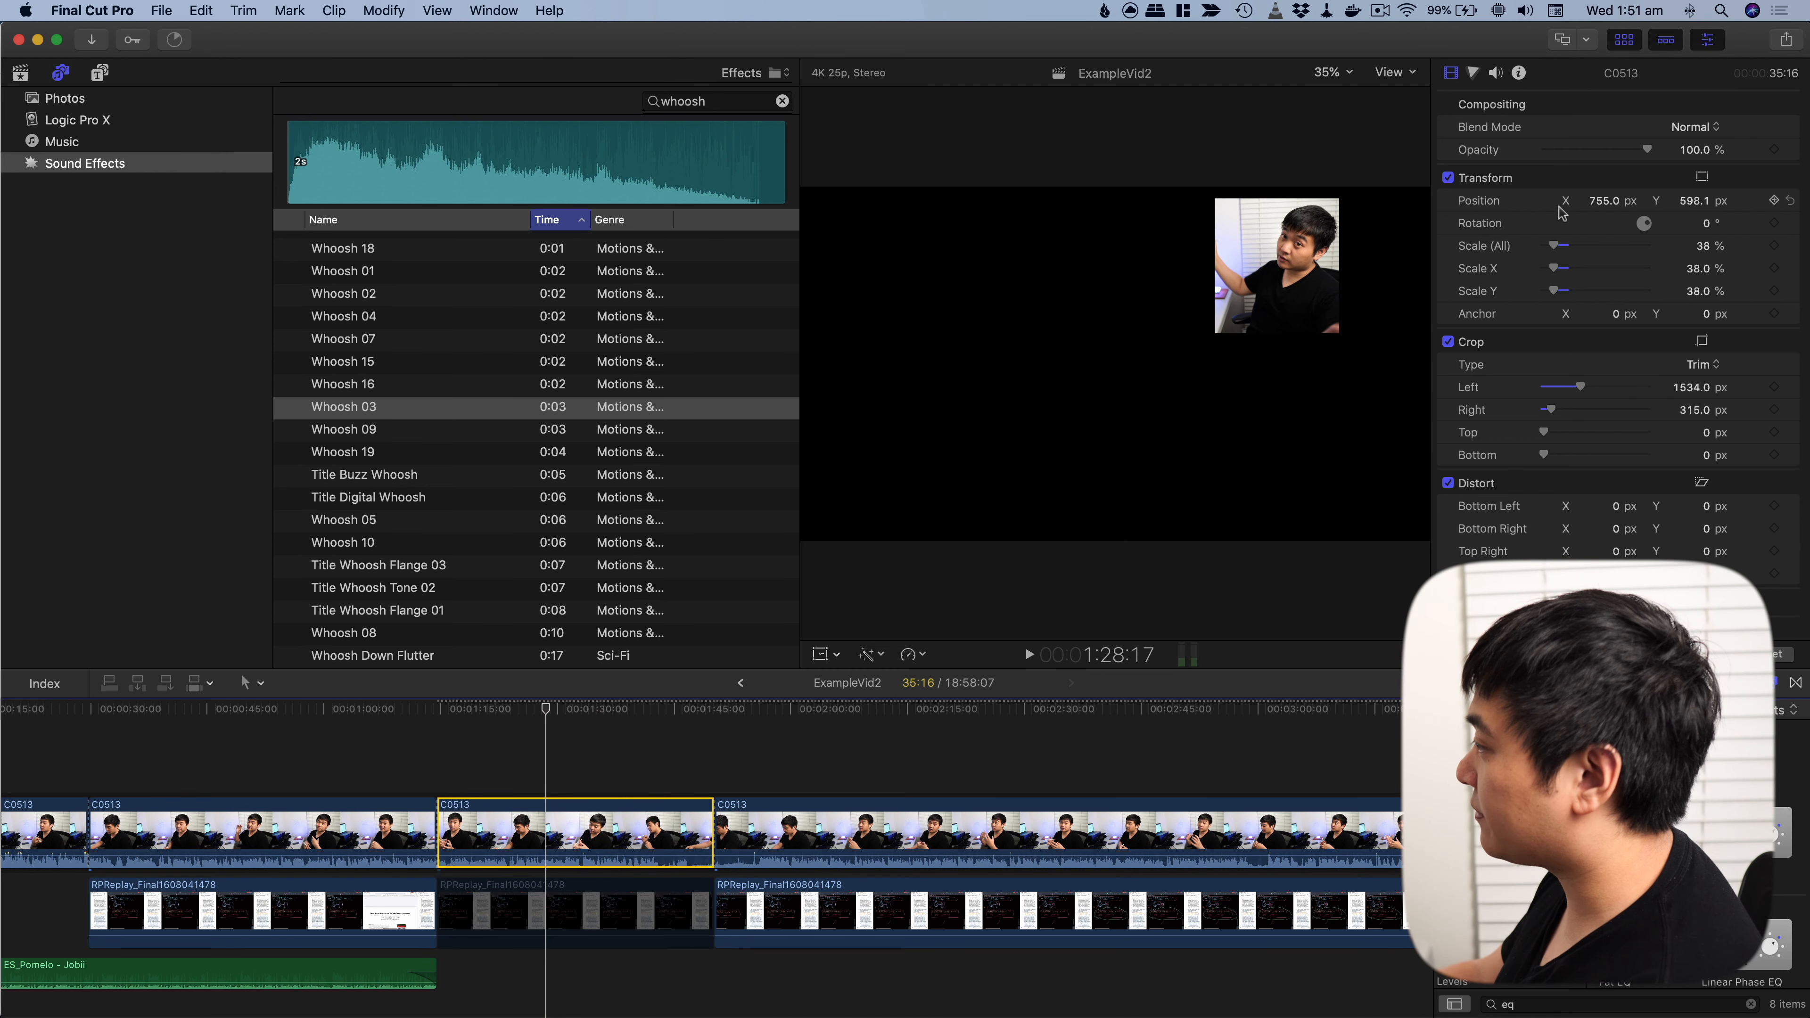
pyautogui.click(1609, 201)
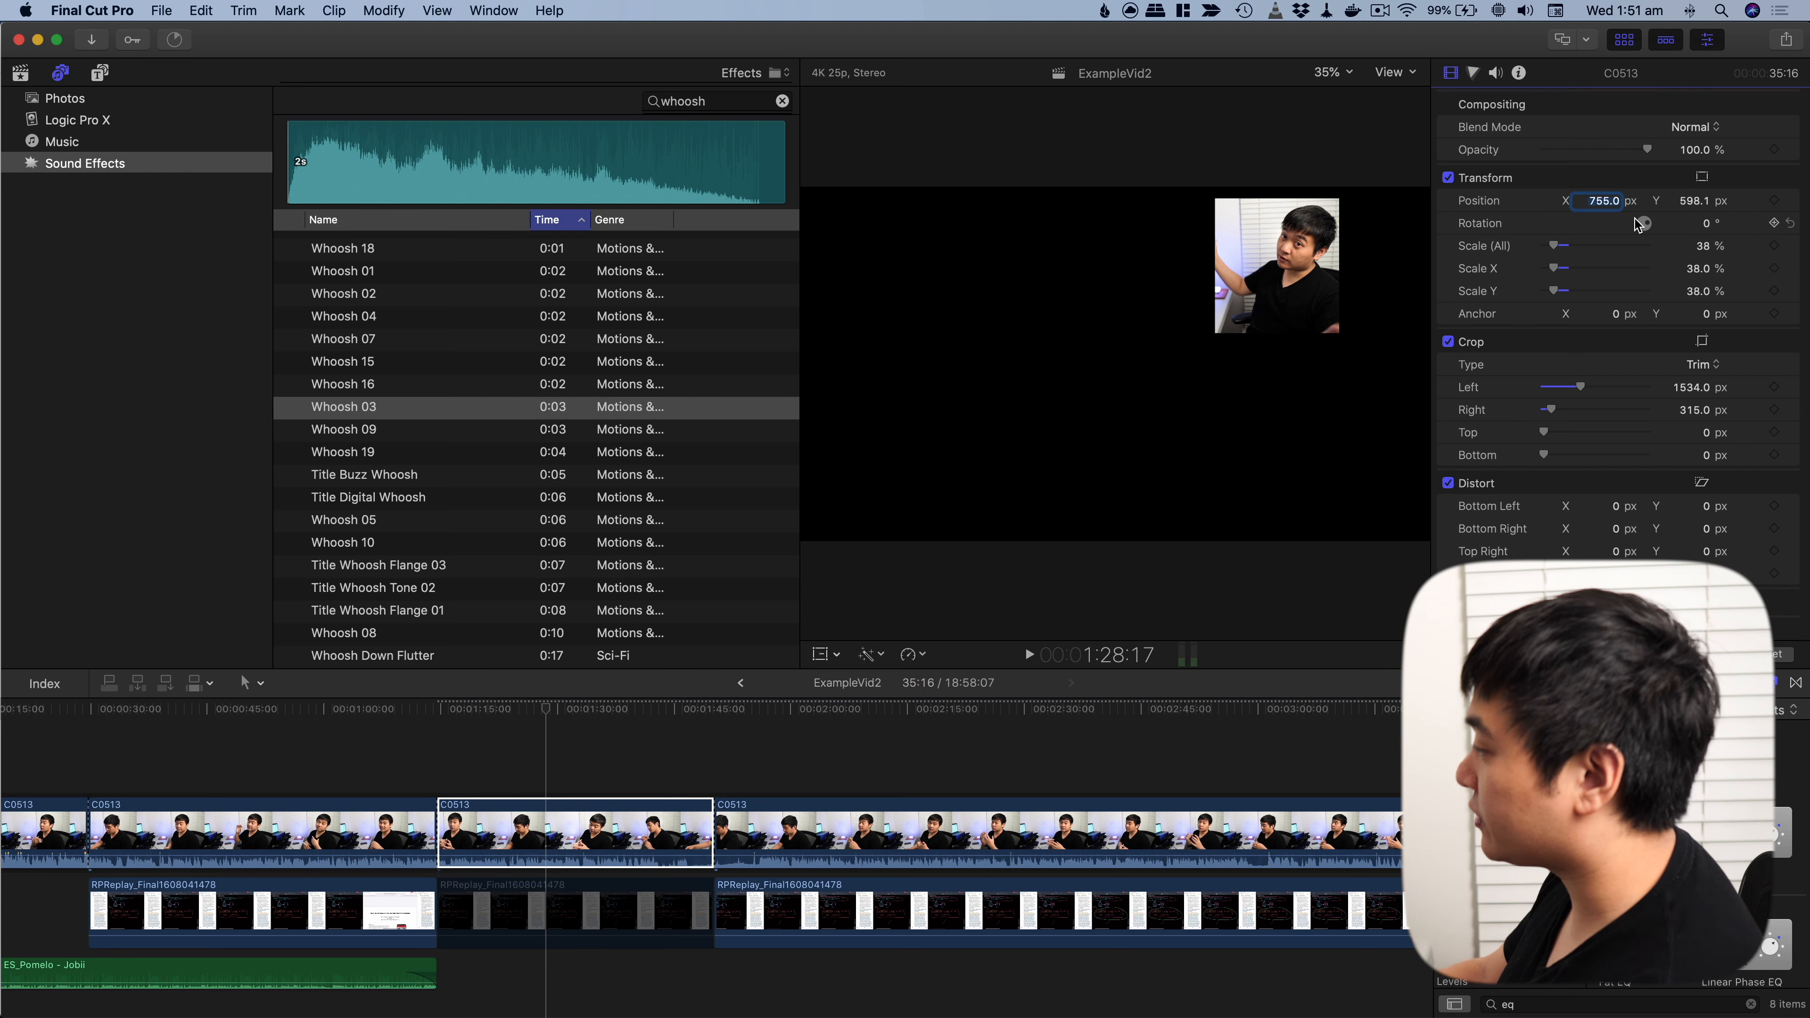
pyautogui.write('0')
pyautogui.press('Tab')
pyautogui.write('0')
pyautogui.press('Tab')
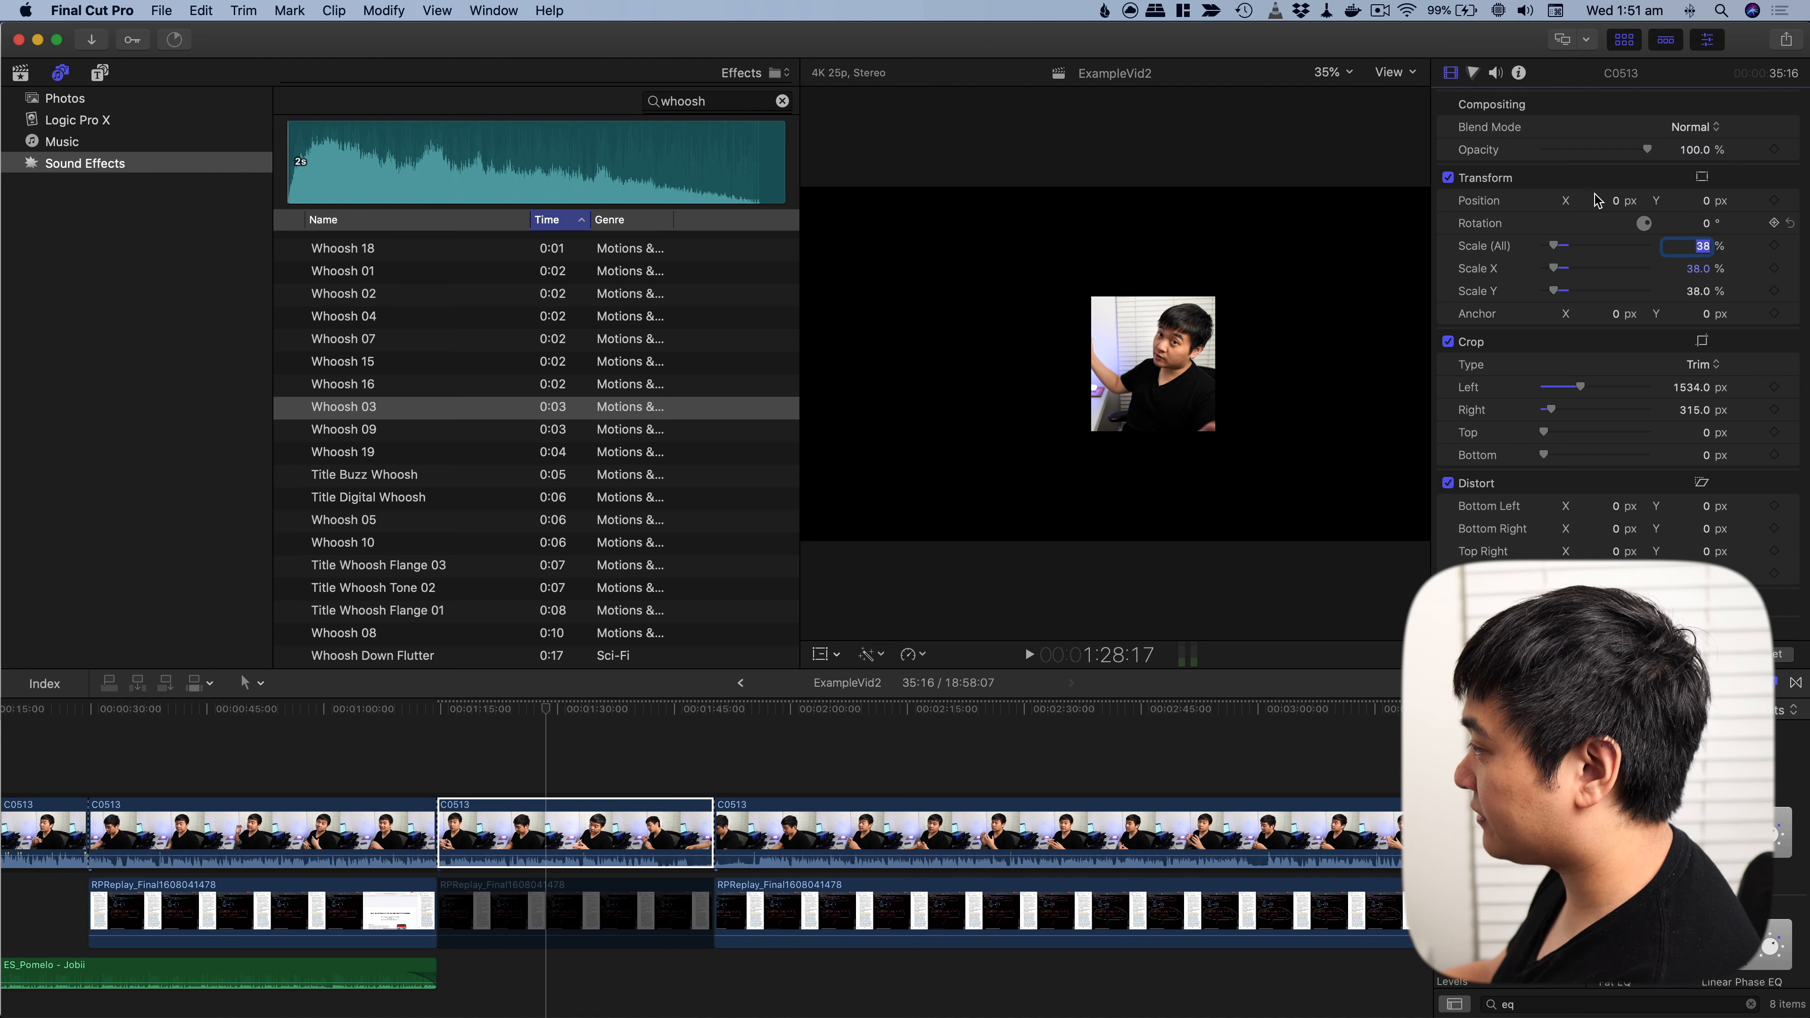
pyautogui.write('100')
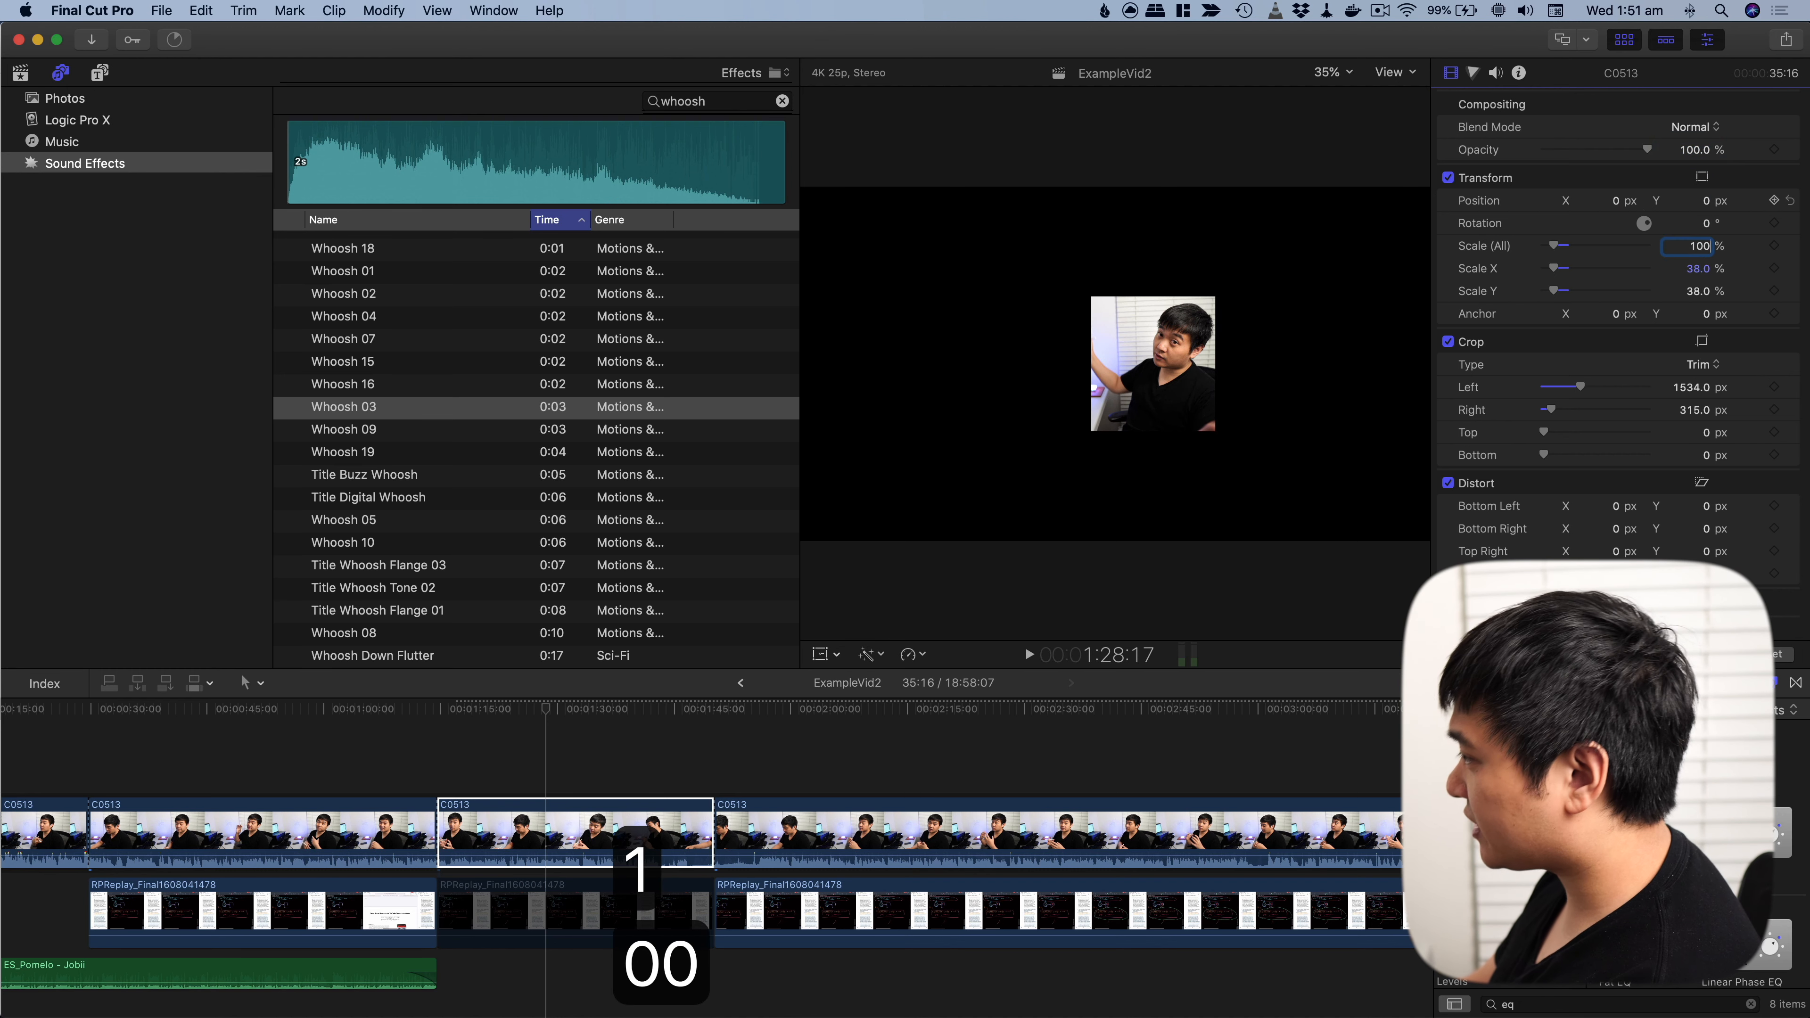
pyautogui.press('Tab')
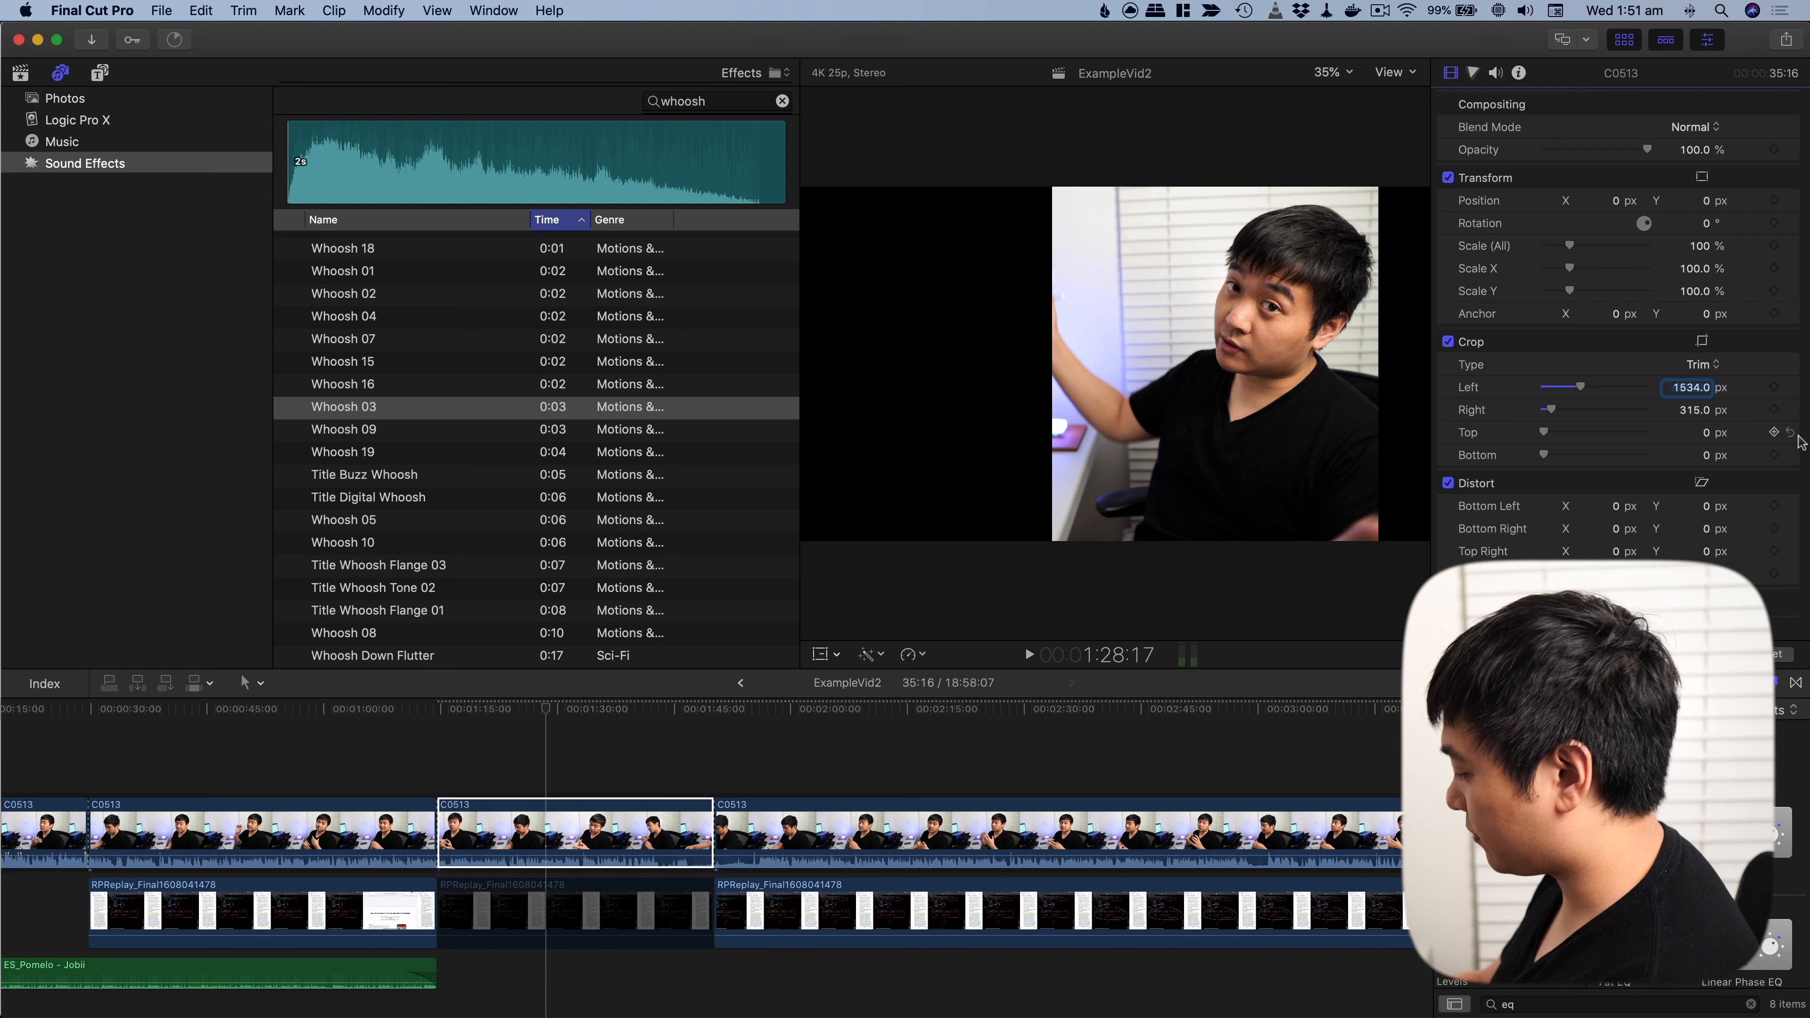
# Step: Set the middle camera segment's left and right crop to 0 px and play across its opening cut
pyautogui.write('0')
pyautogui.press('Tab')
pyautogui.write('0')
pyautogui.press('Tab')
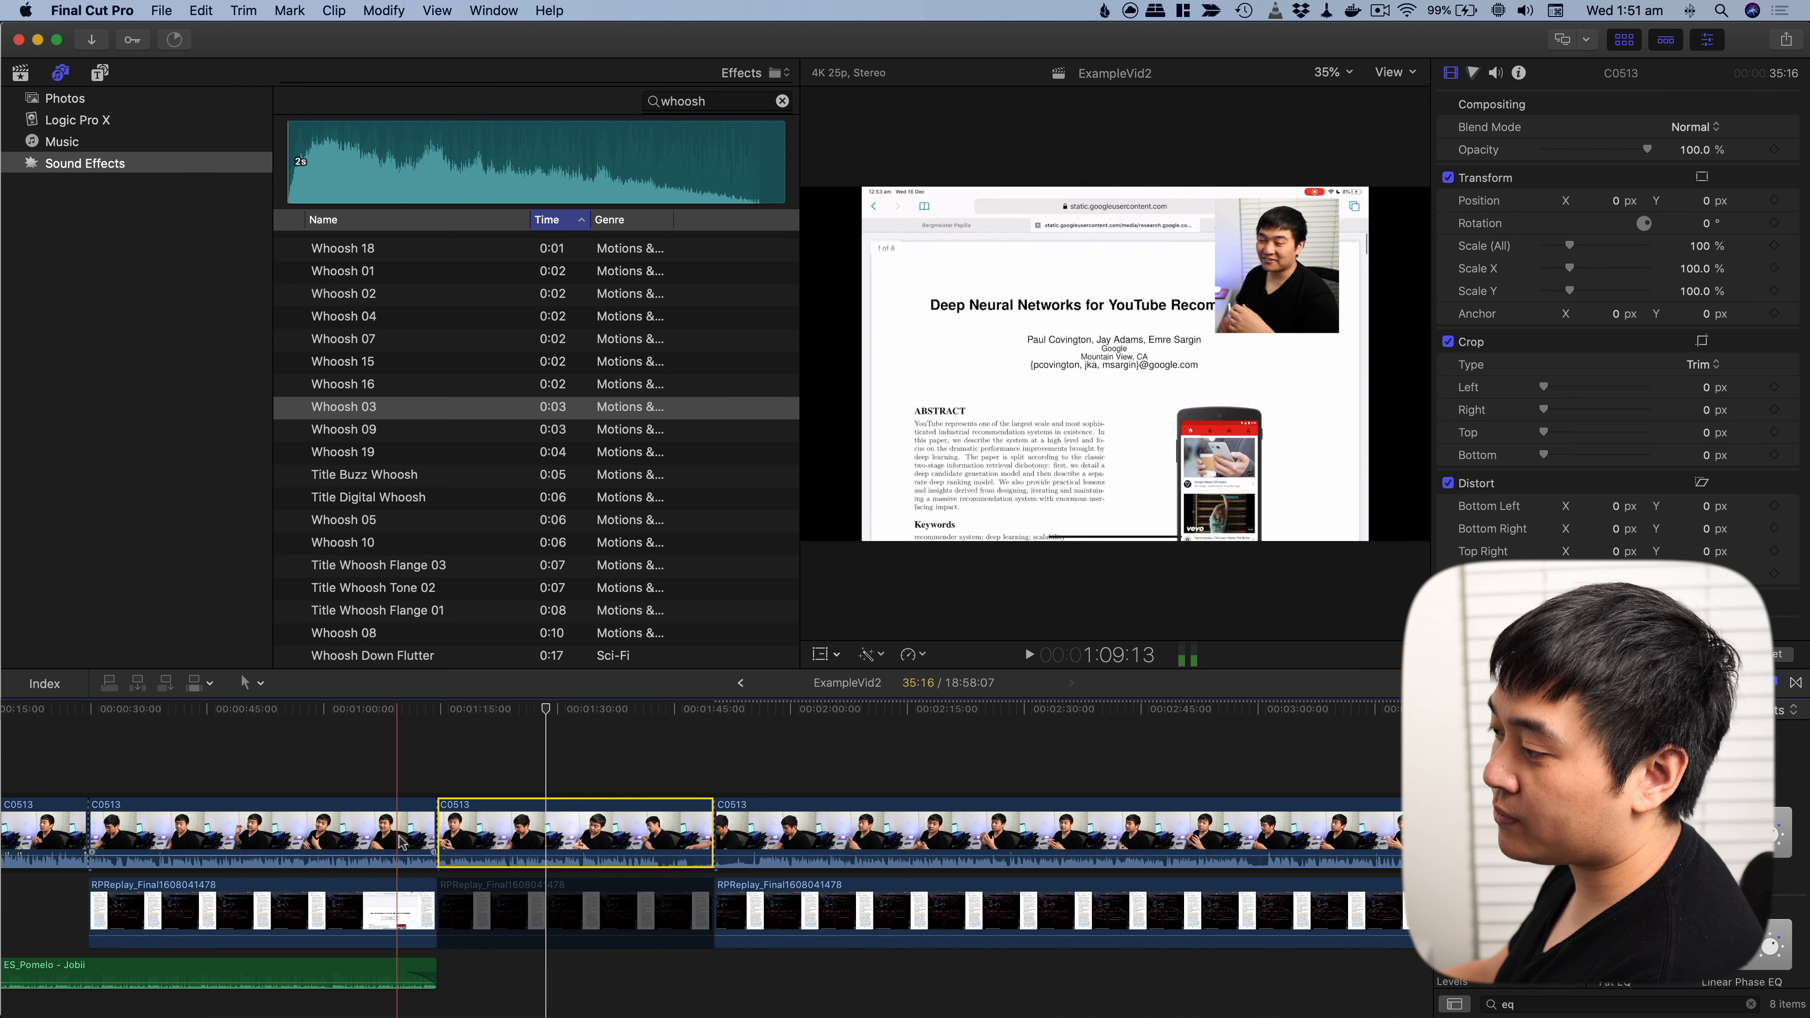
pyautogui.press('space')
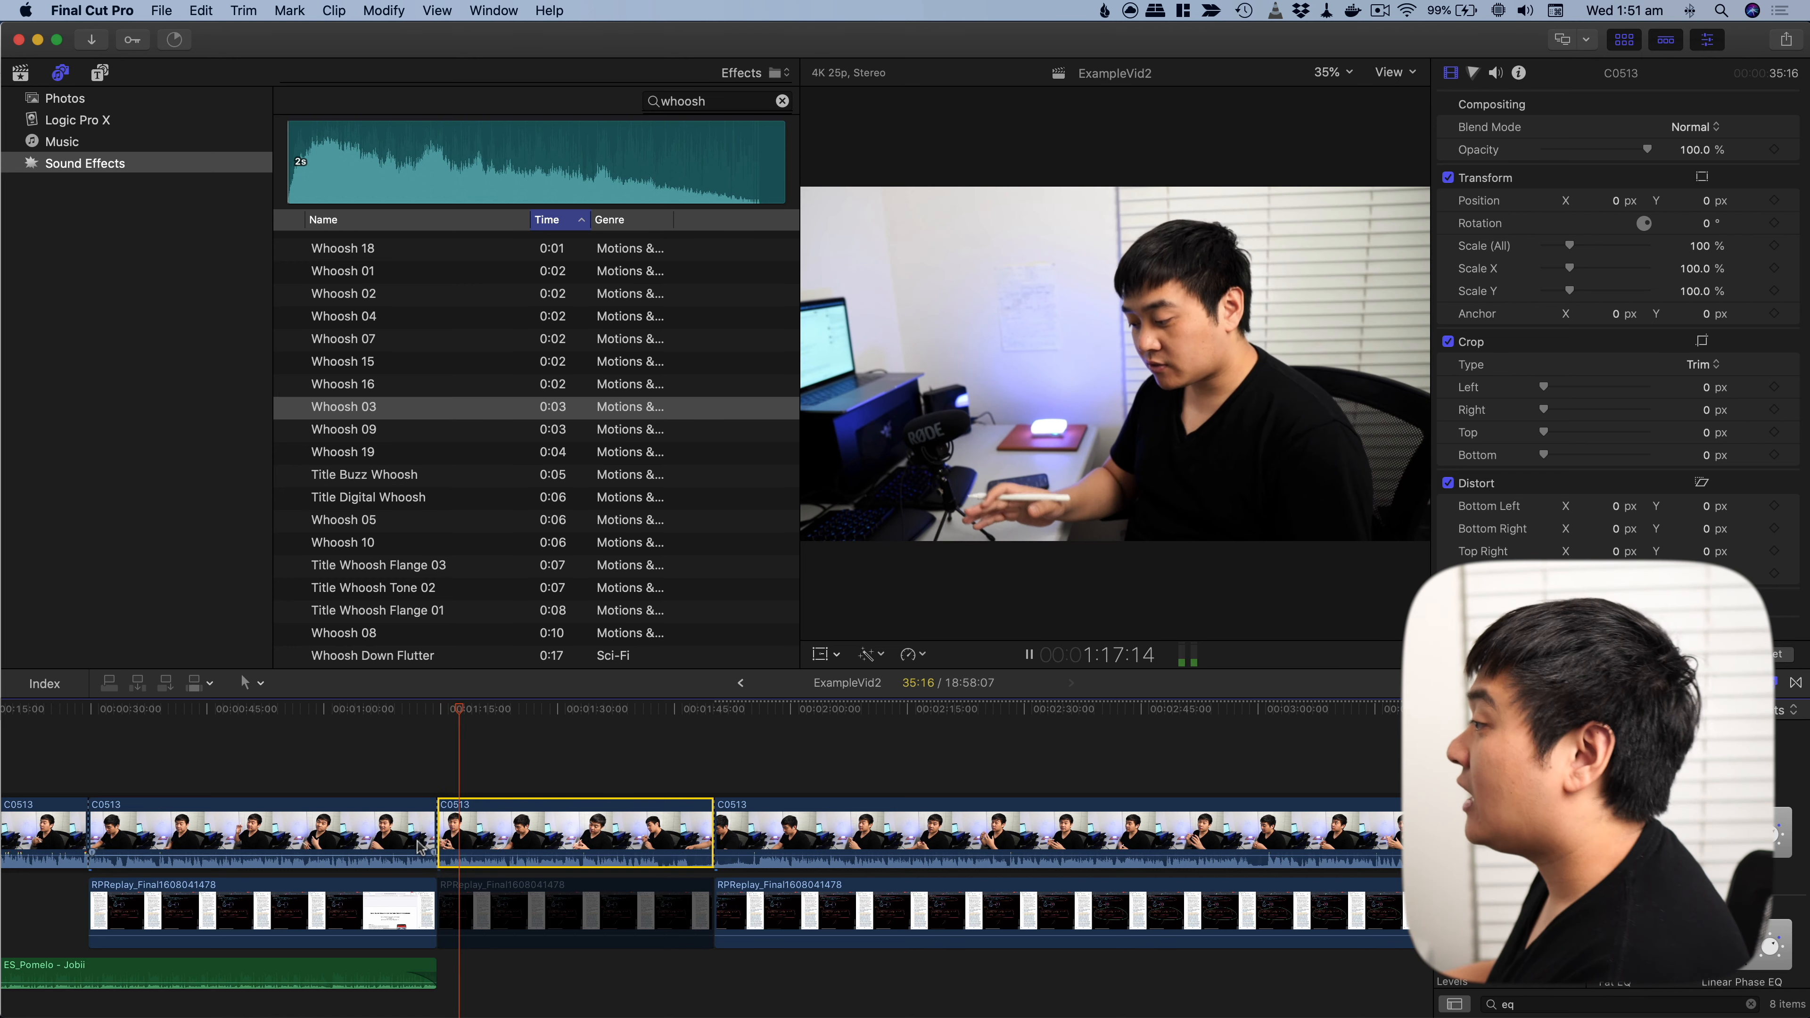
pyautogui.press('space')
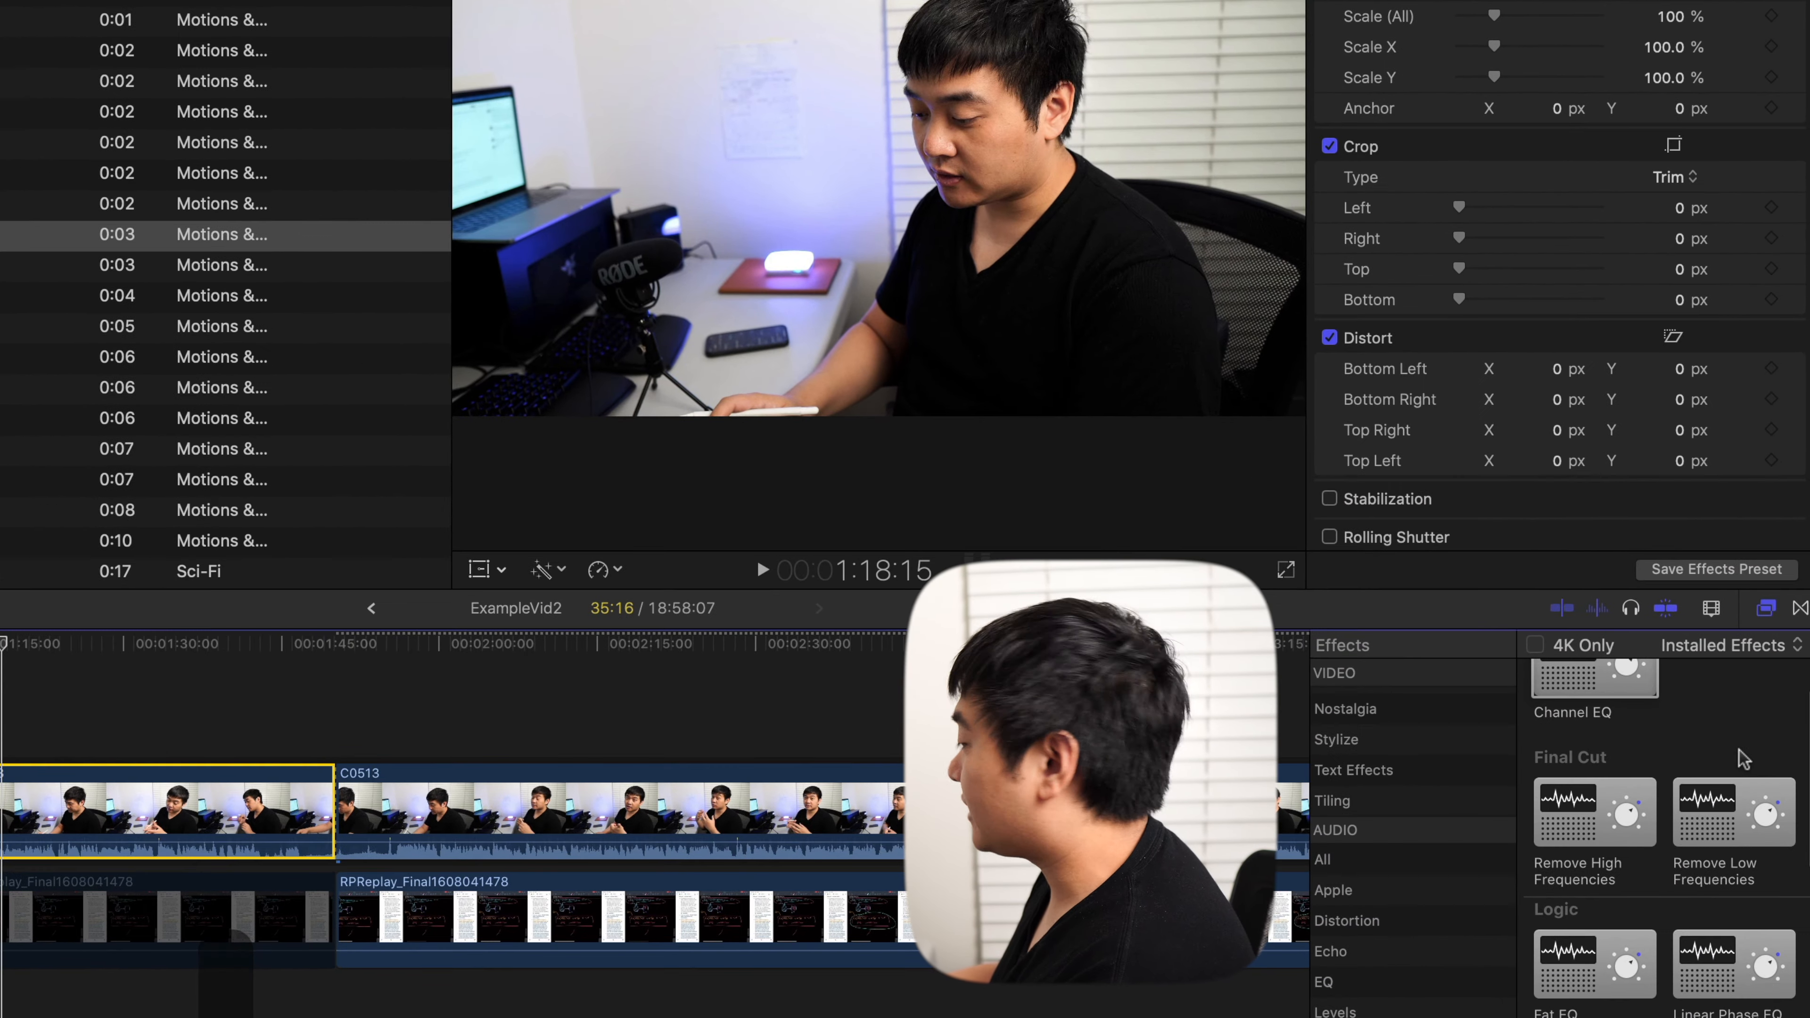
# Step: Add the Handy TR 02 infographics transition at the start of the full-screen camera segment and play it back
pyautogui.scroll(2, 1739, 754)
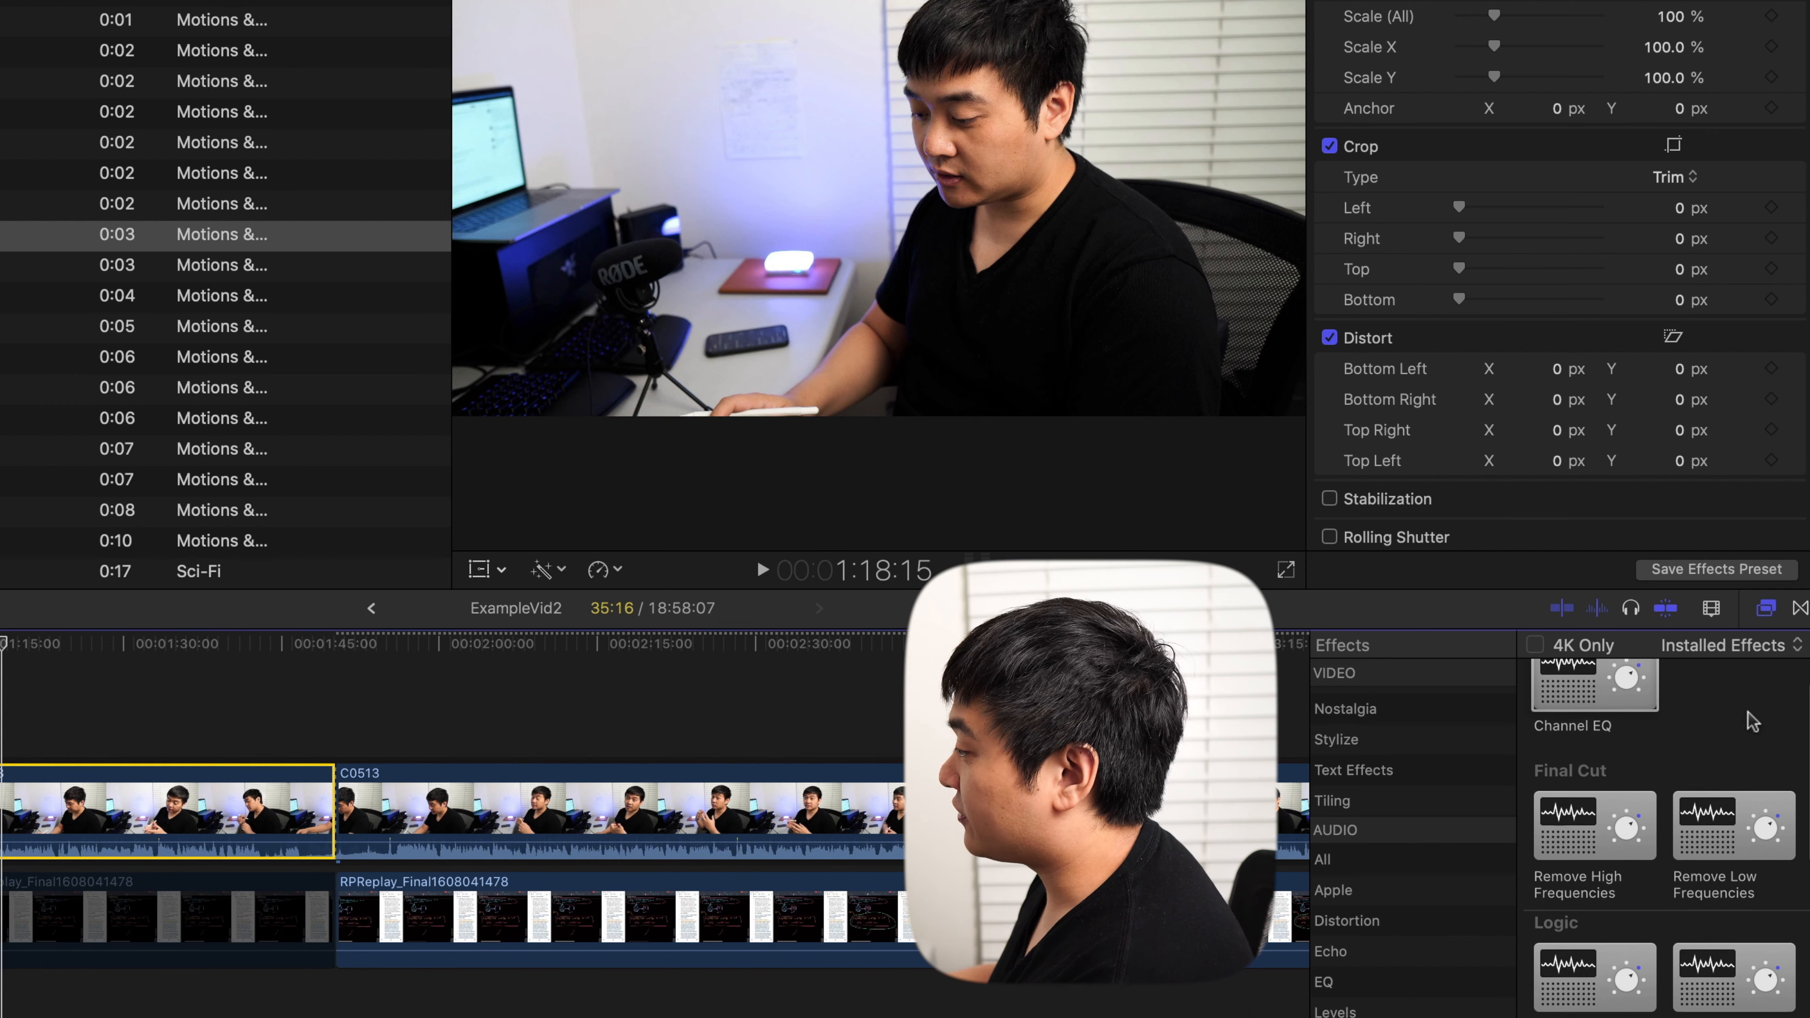
pyautogui.click(1800, 608)
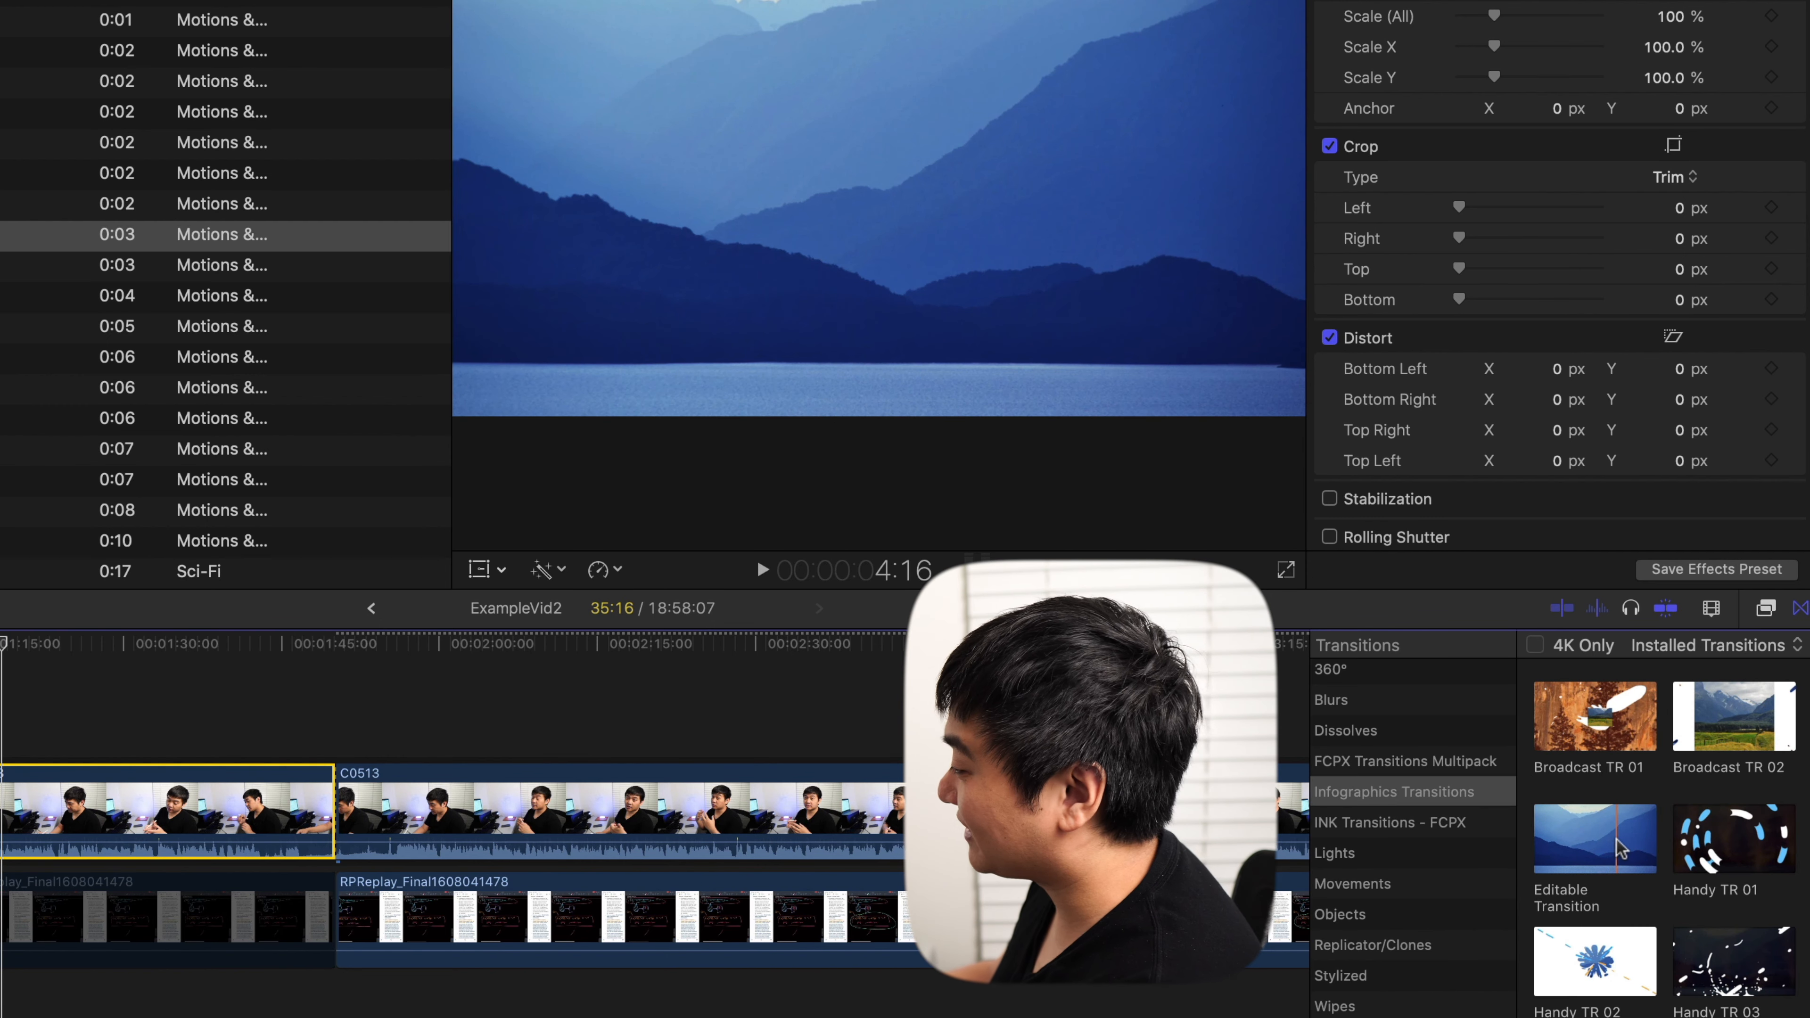
pyautogui.scroll(-1, 1620, 849)
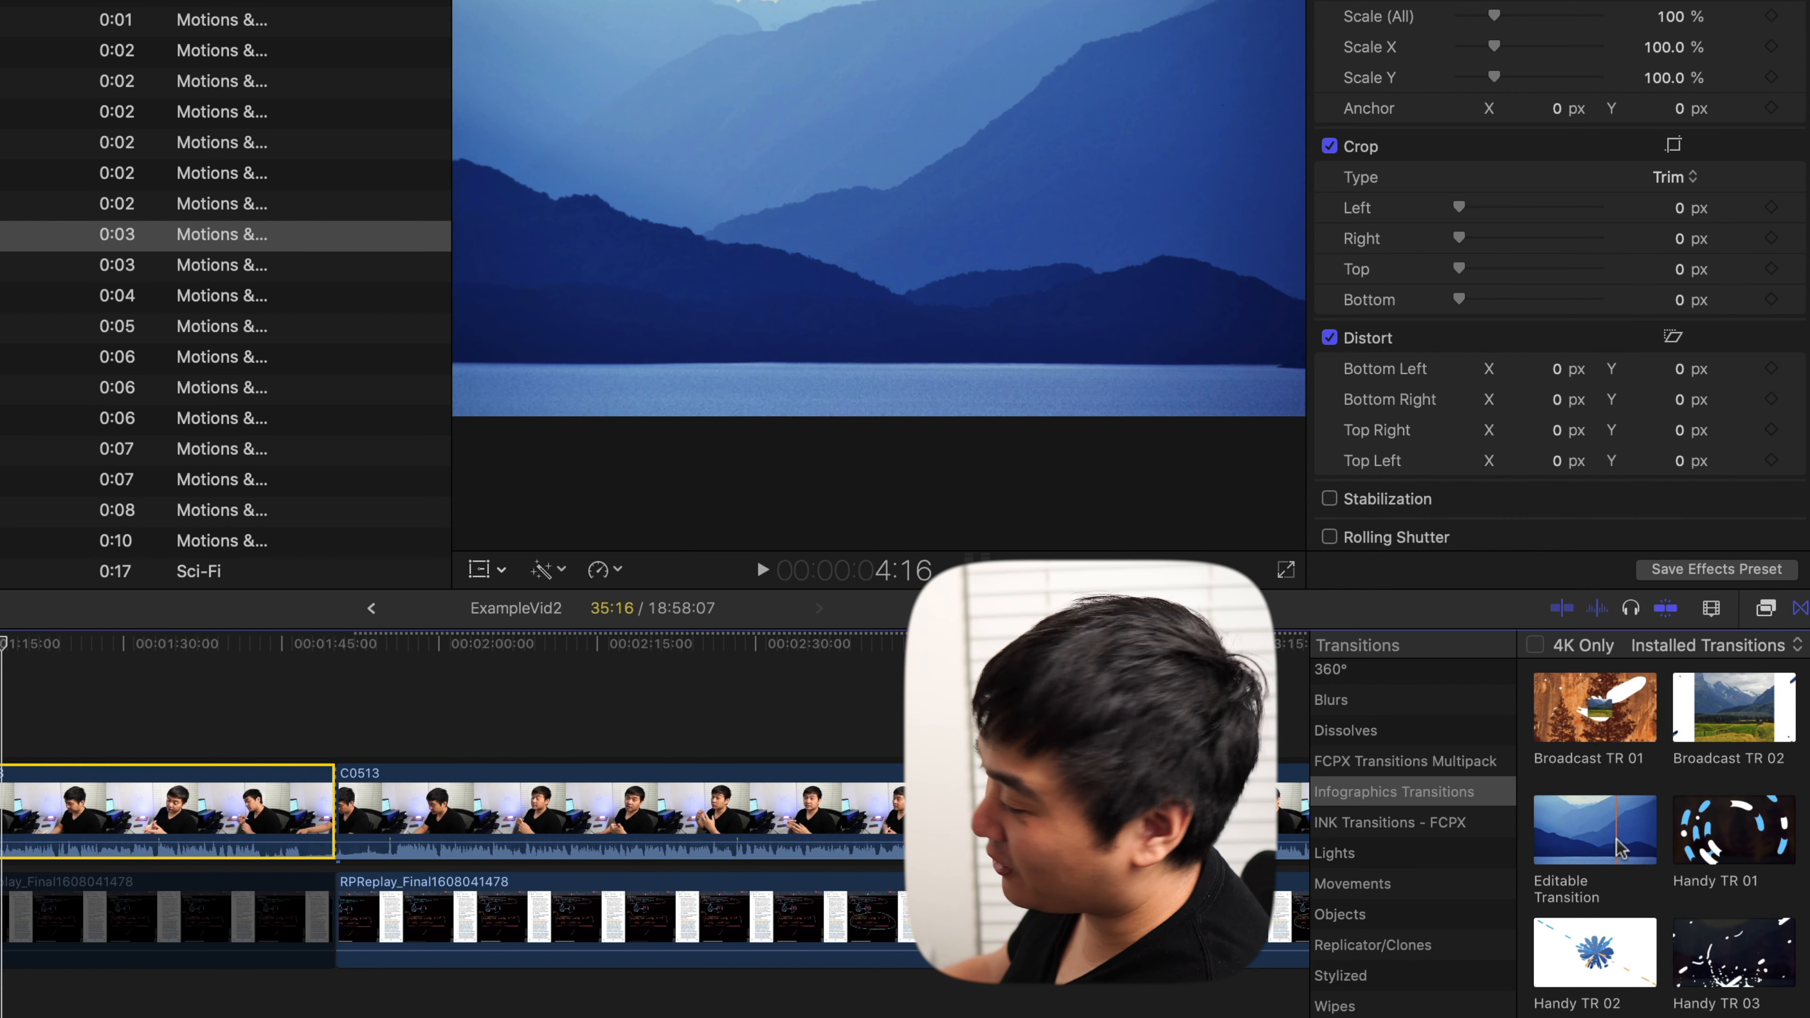
pyautogui.scroll(1, 1400, 870)
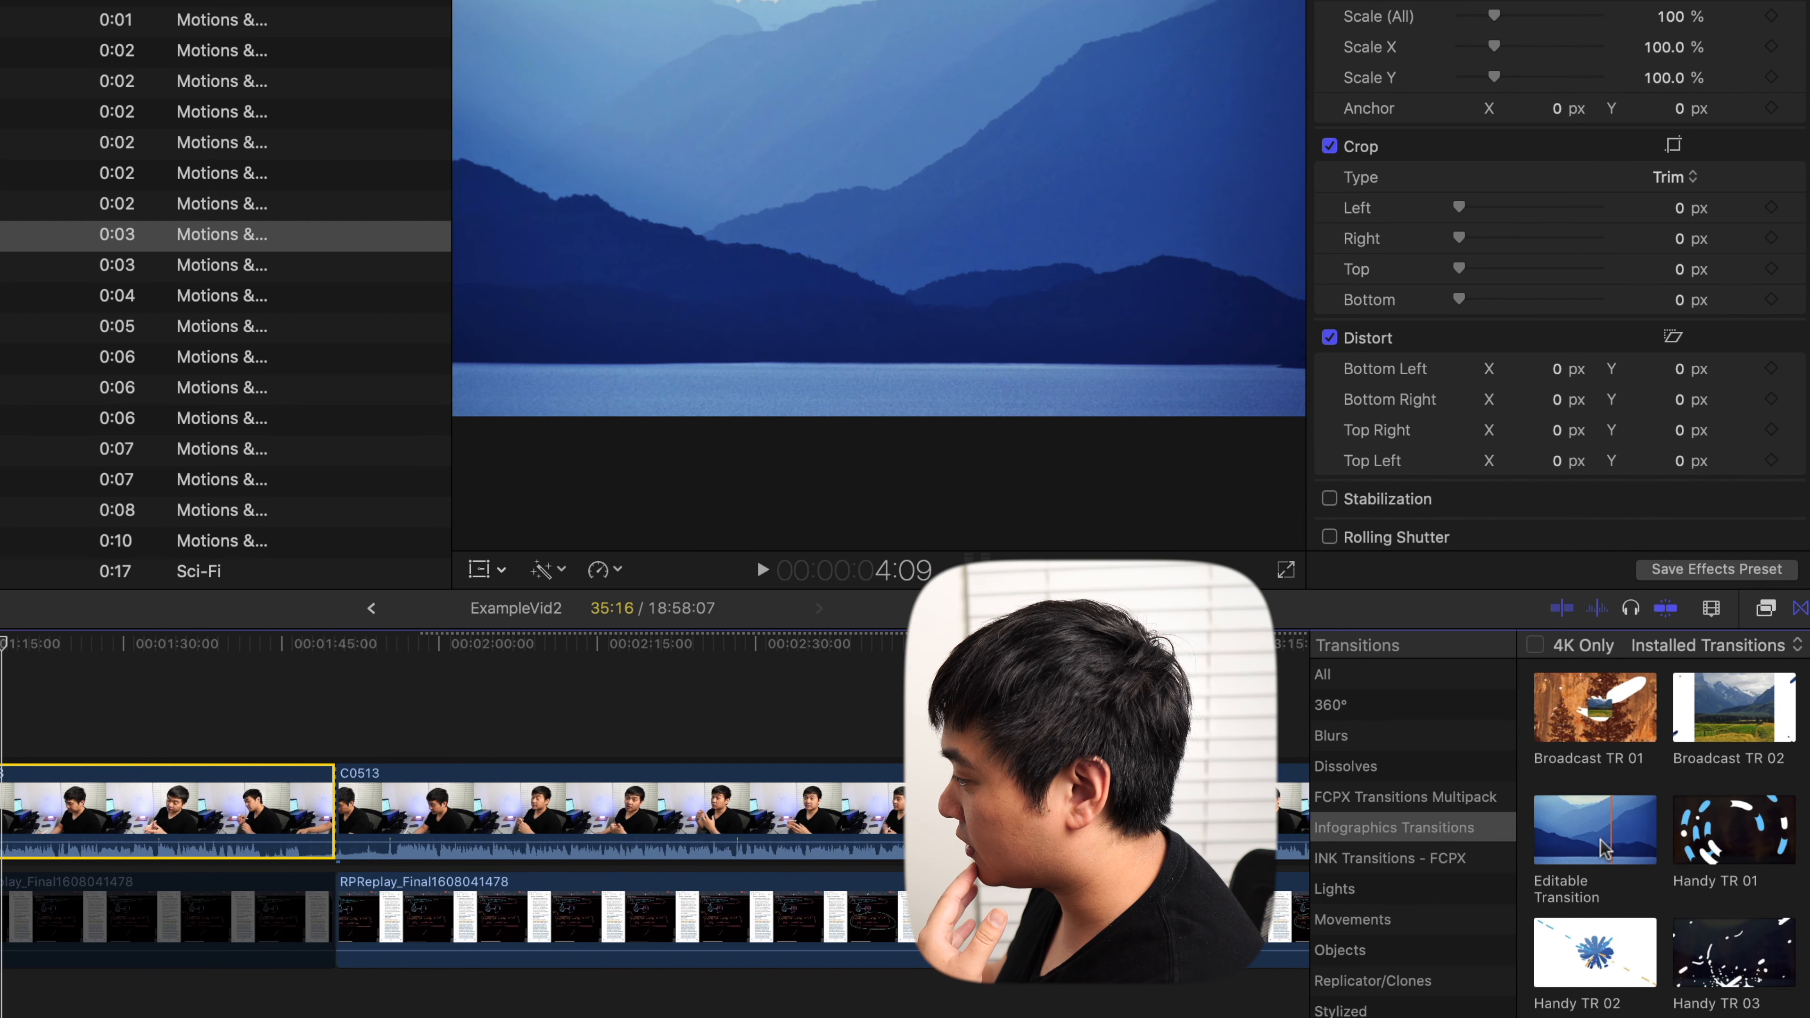
pyautogui.scroll(-2, 1603, 852)
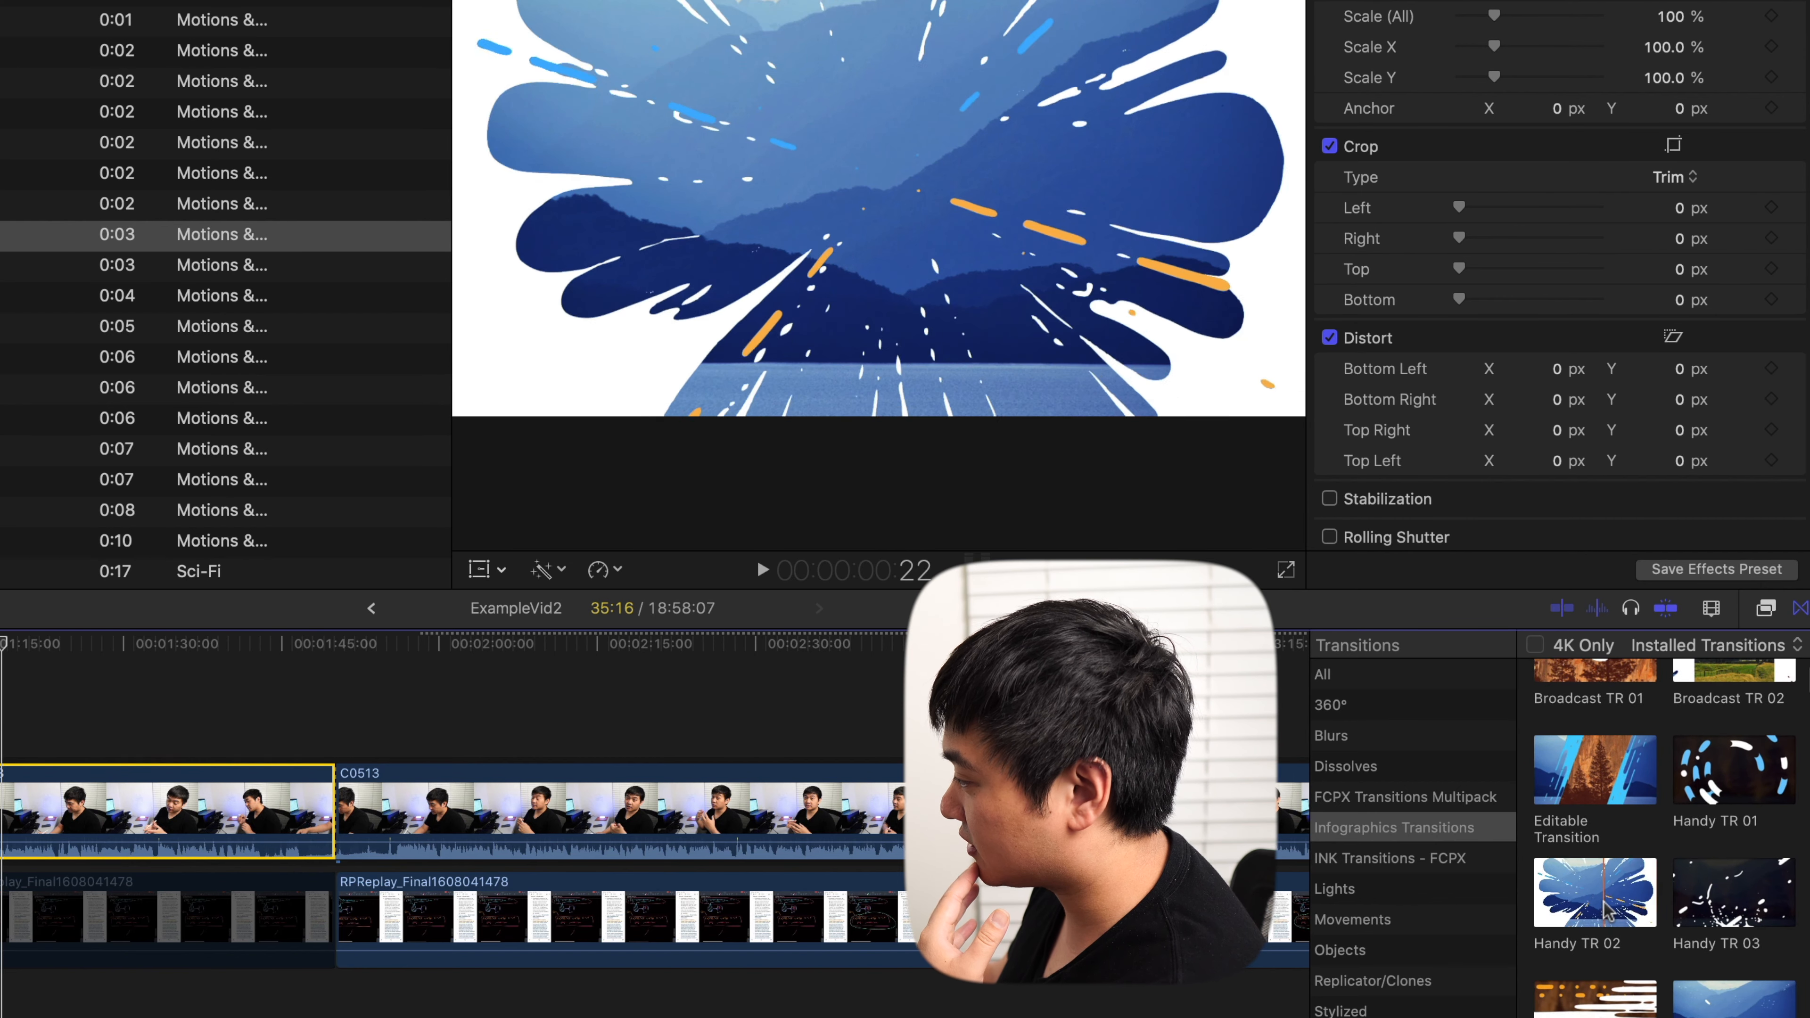
pyautogui.moveTo(1604, 903); pyautogui.dragTo(194, 803)
pyautogui.press('space')
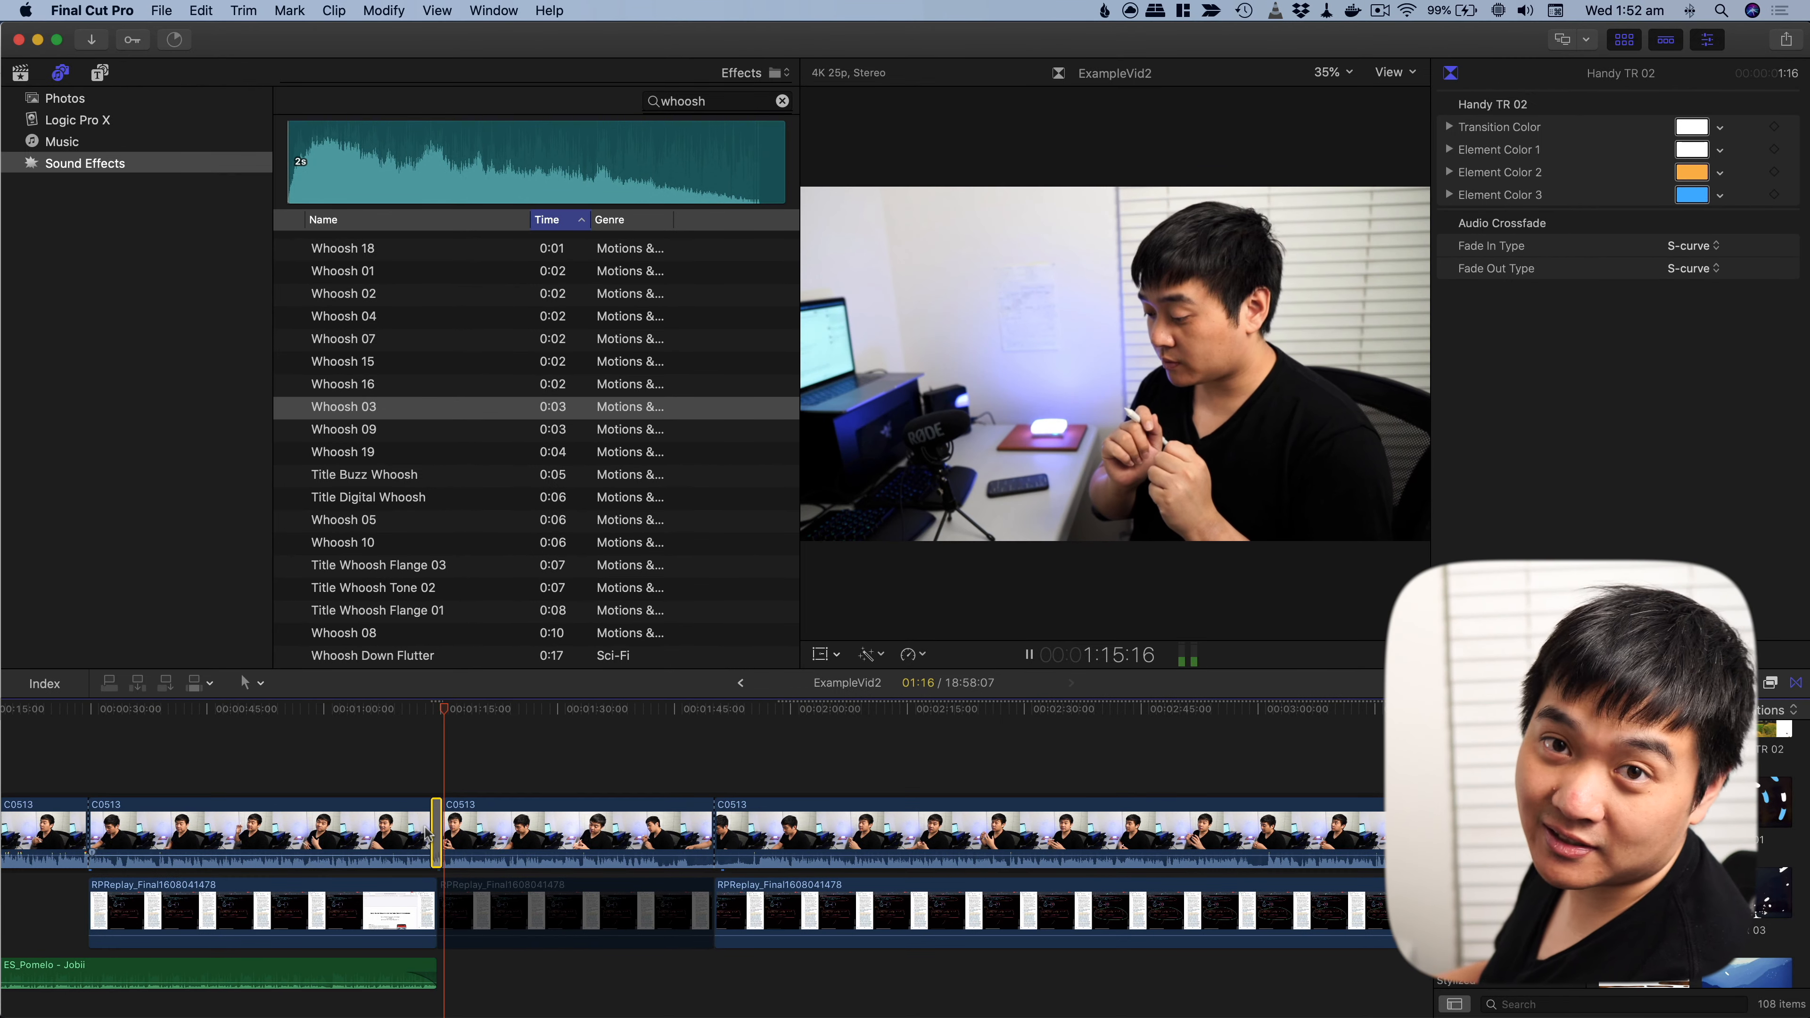
pyautogui.press('space')
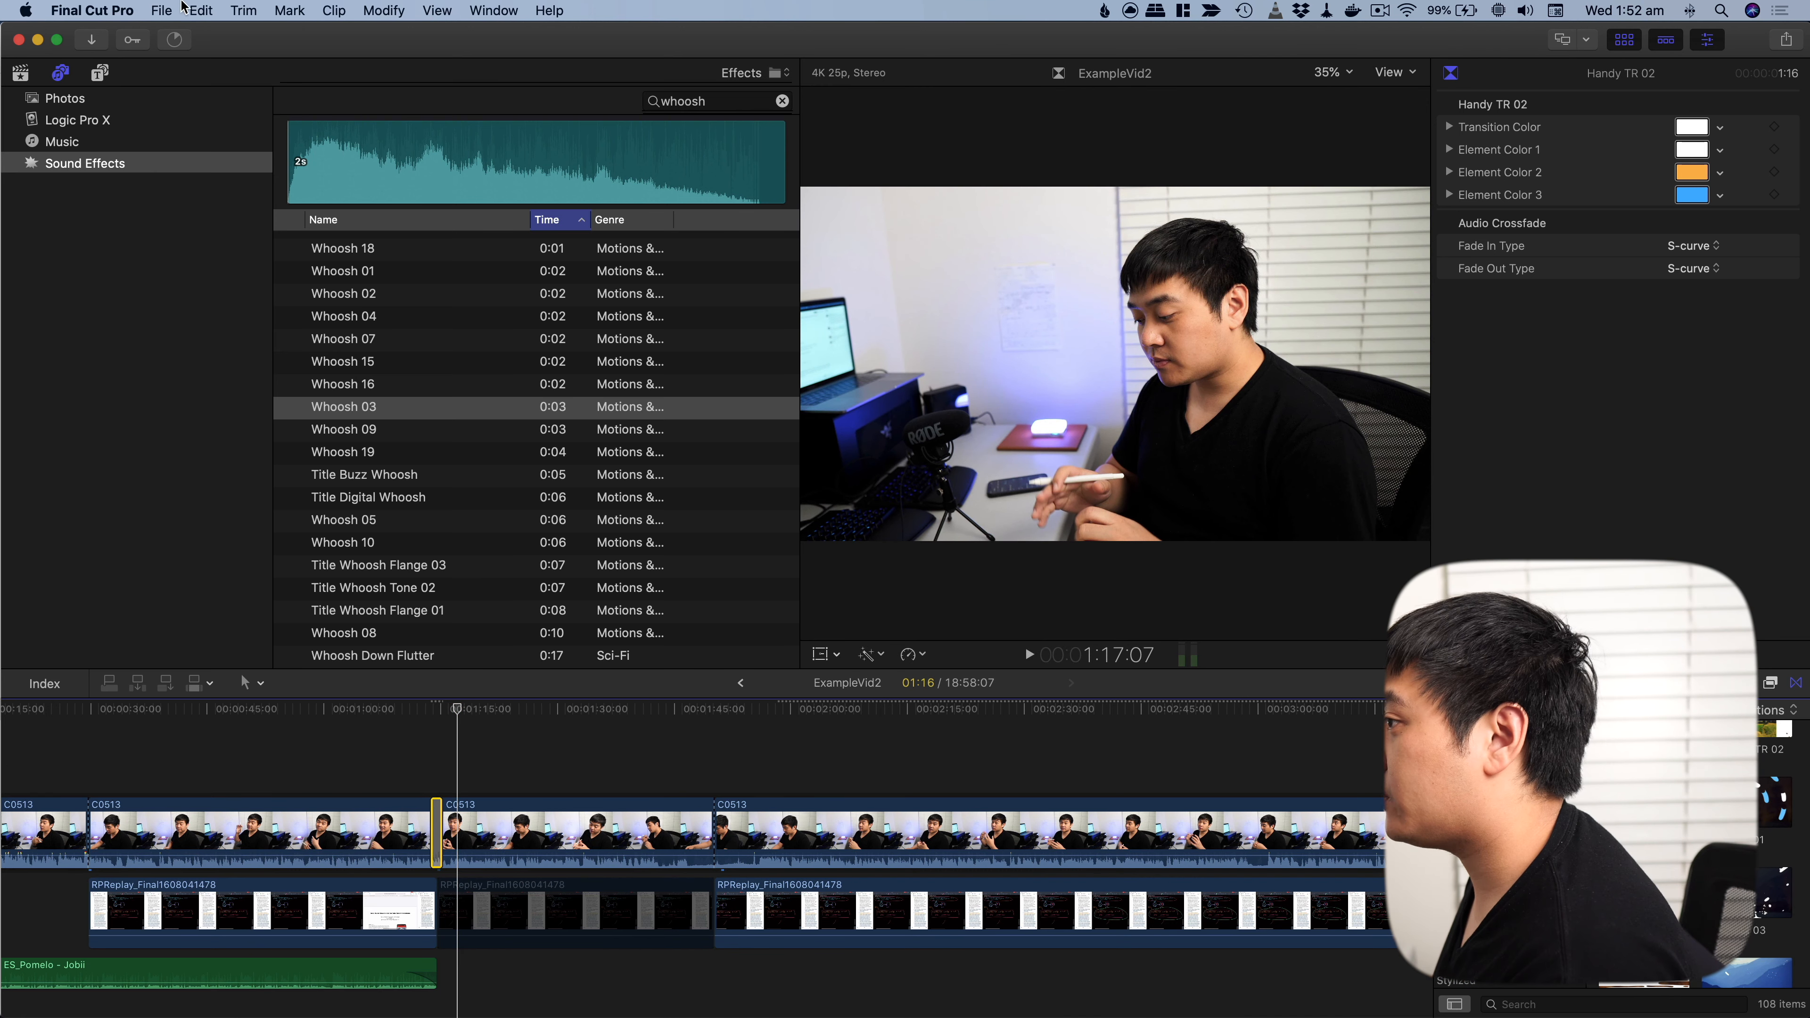
# Step: Open the export settings for ExampleVid2, keep the Web Hosting format, and set the resolution to 3840 x 2160
pyautogui.click(183, 9)
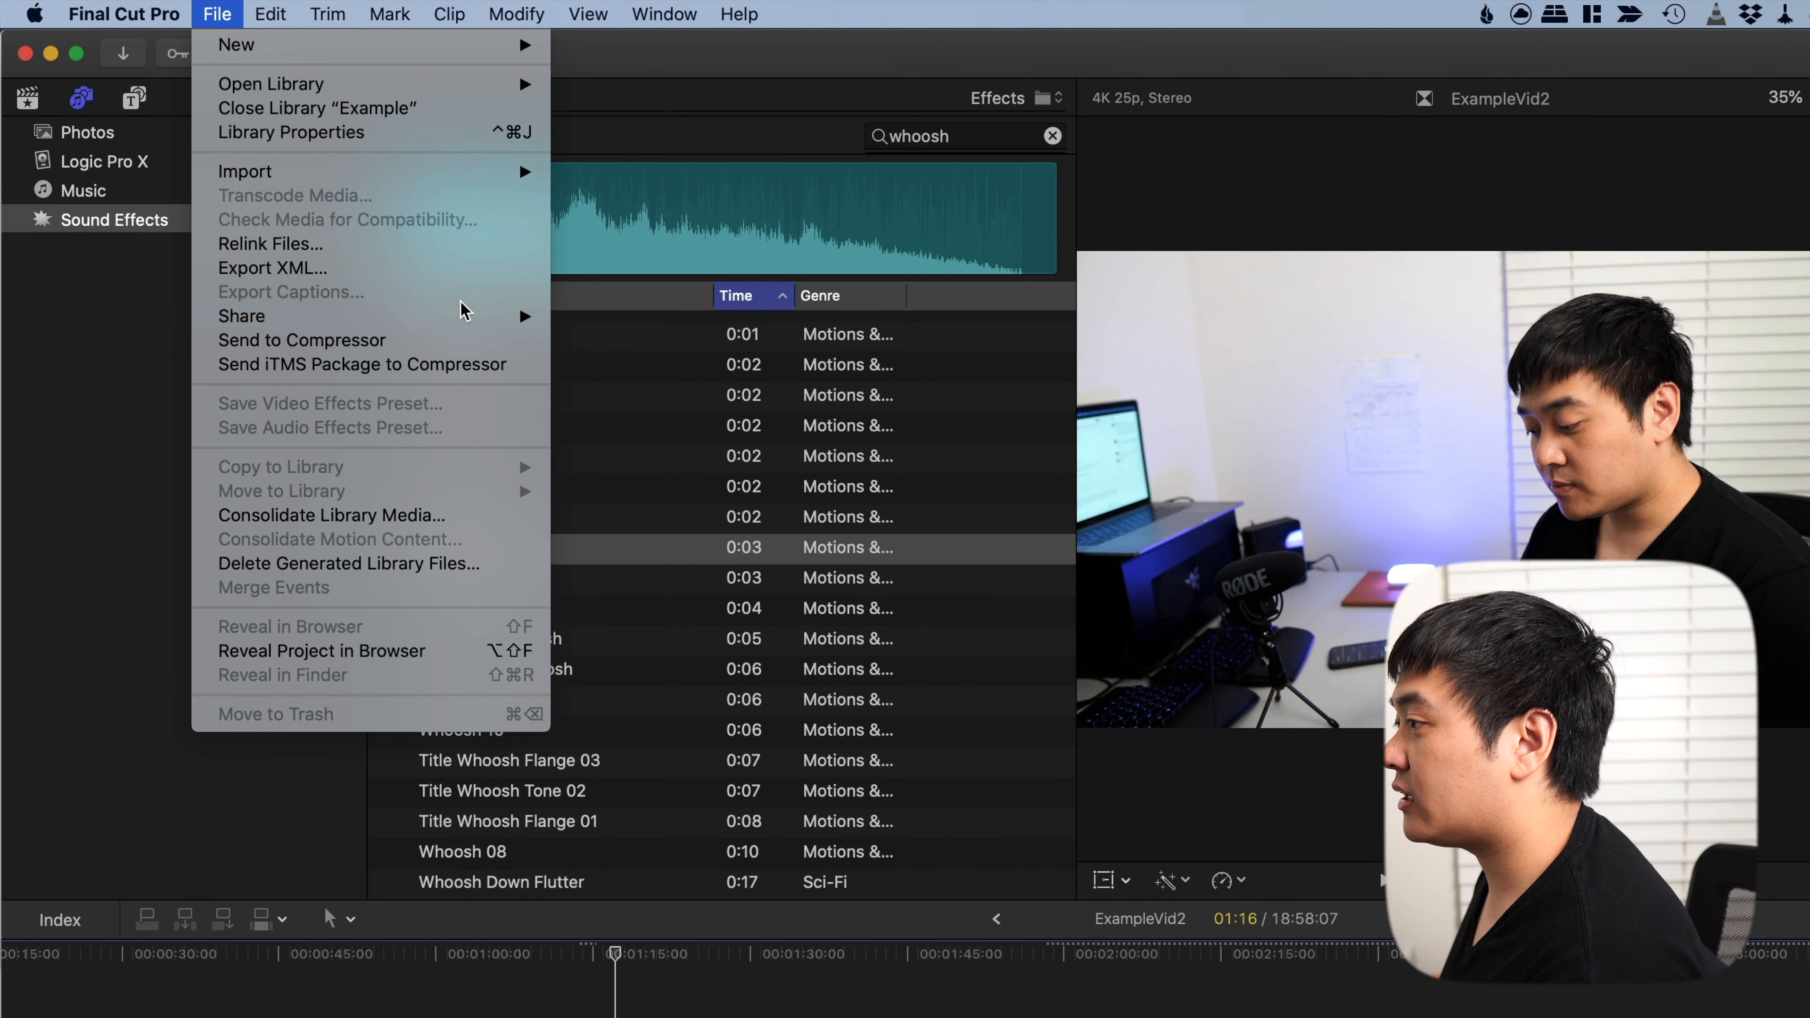
pyautogui.moveTo(464, 314)
pyautogui.click(730, 507)
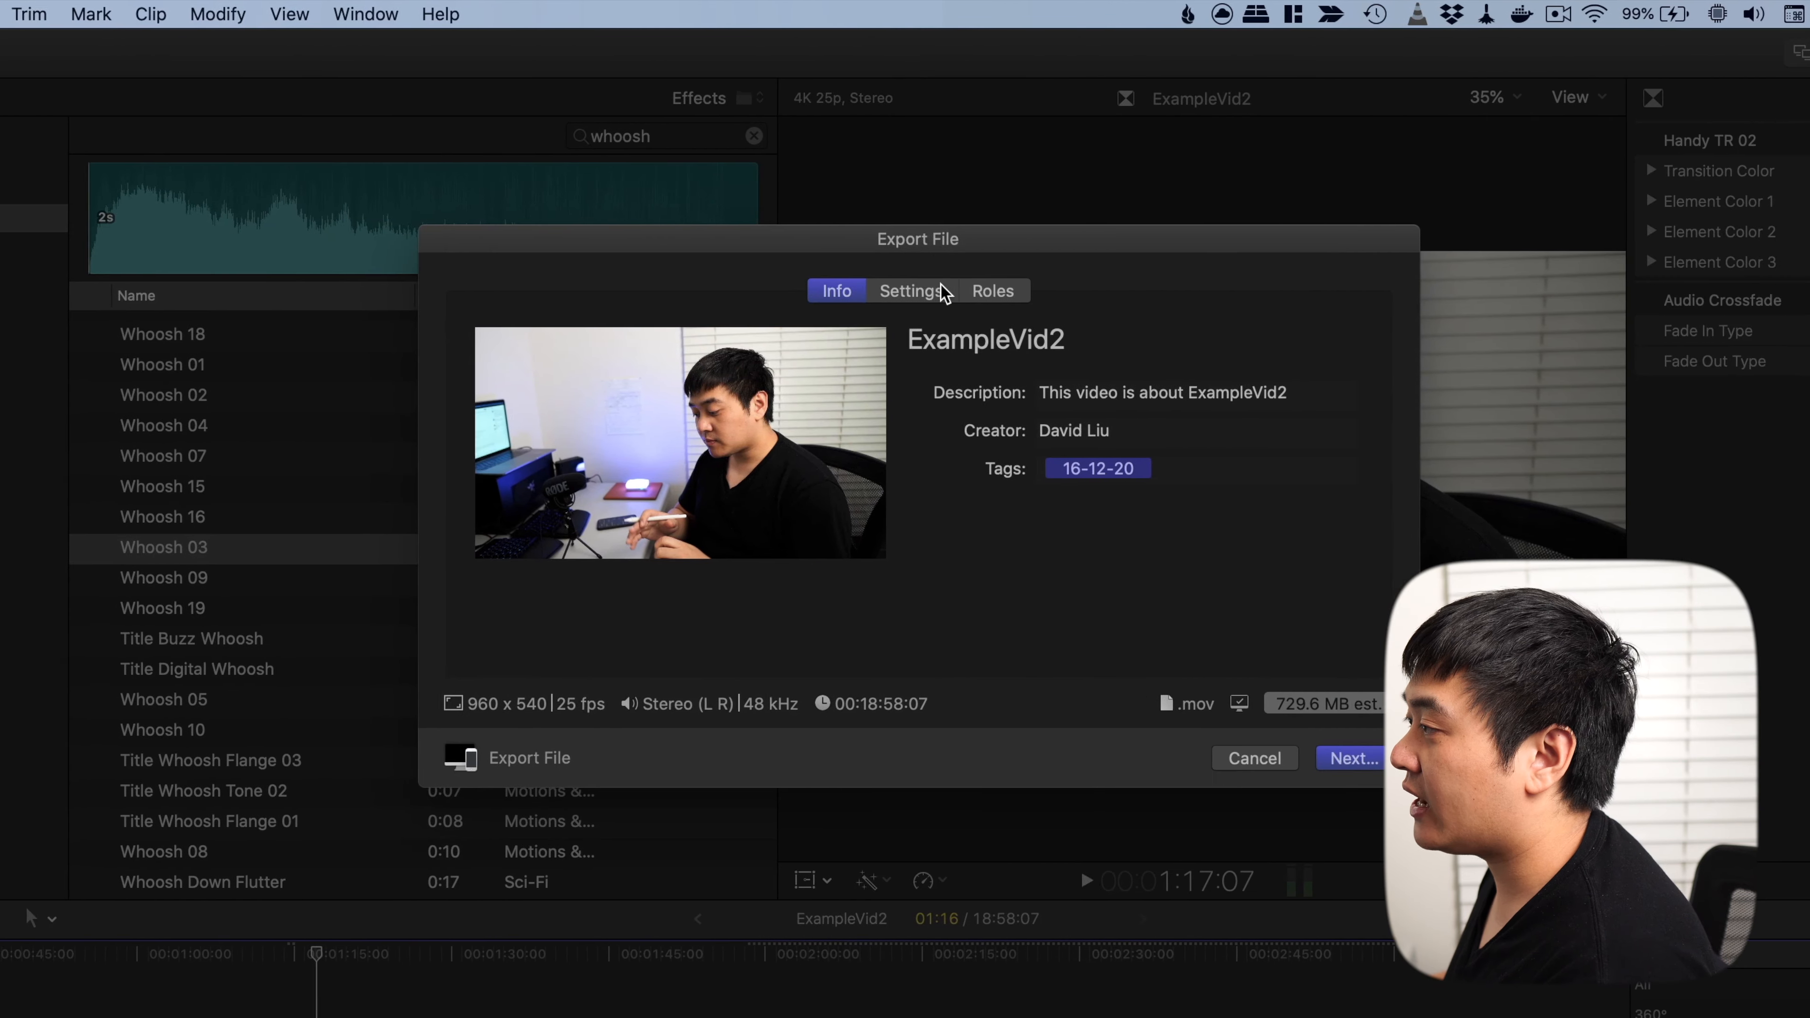
pyautogui.click(1243, 291)
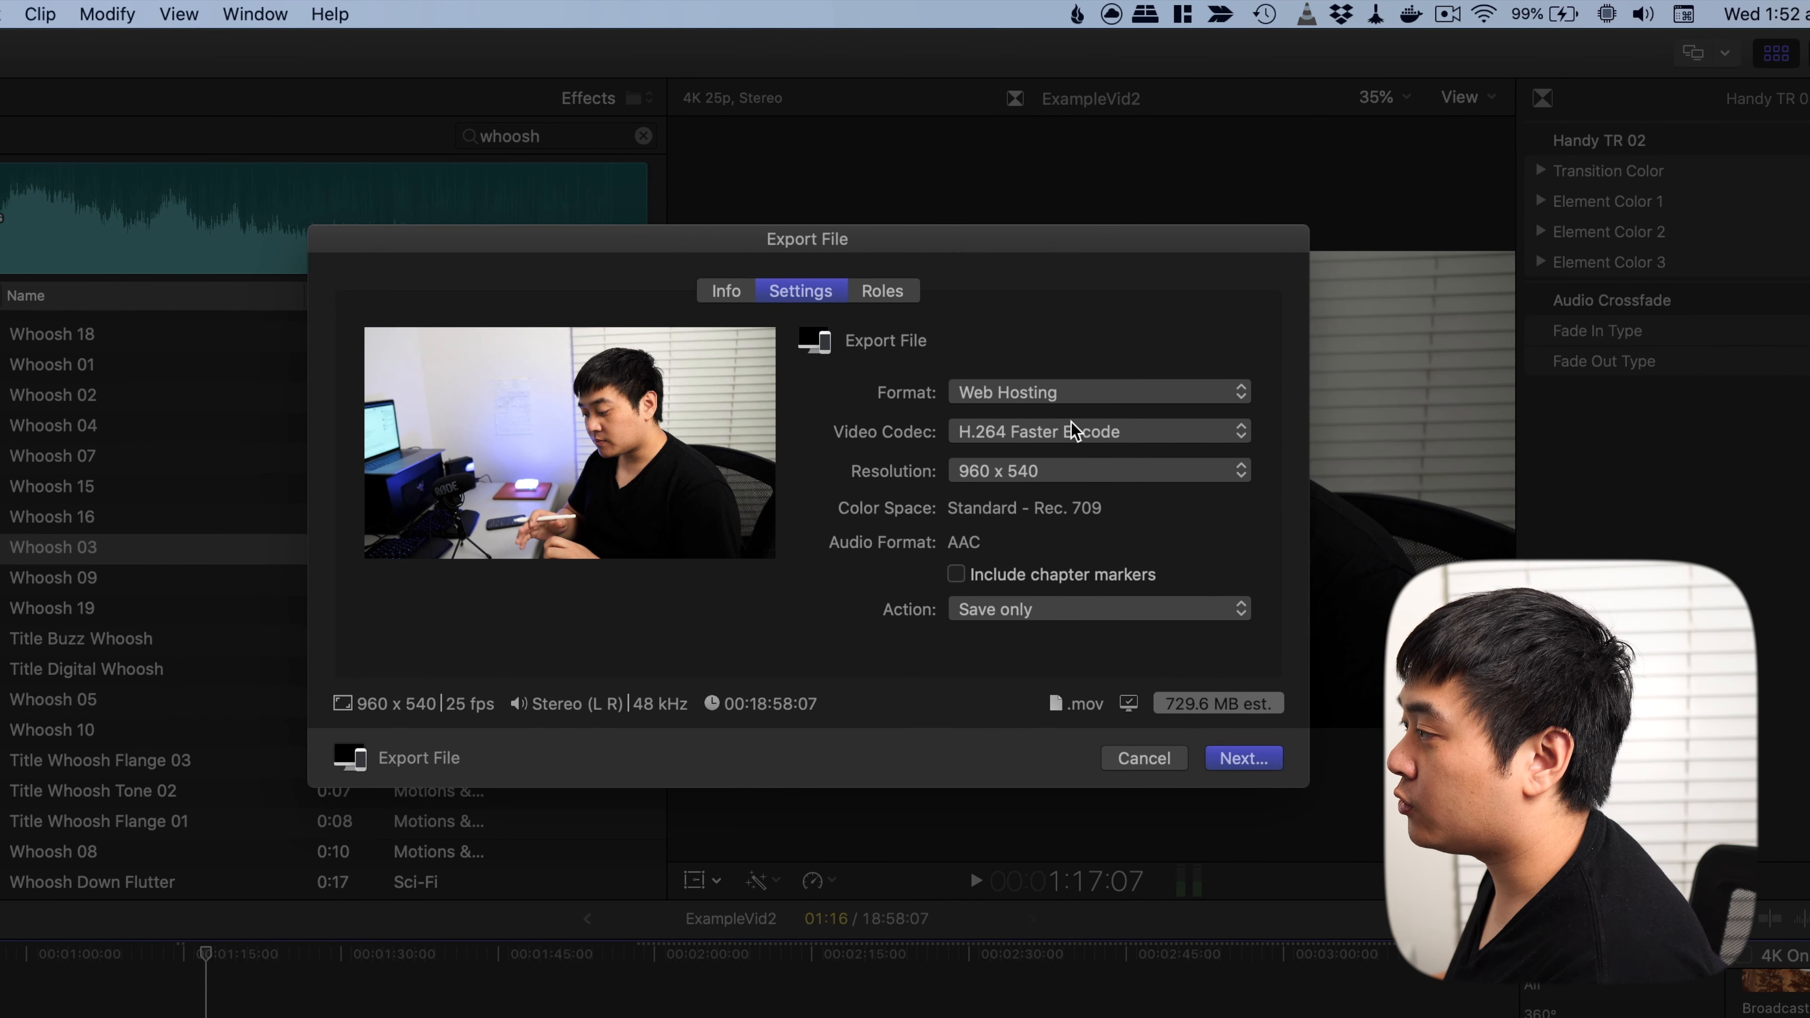
pyautogui.click(1064, 401)
pyautogui.click(1060, 396)
pyautogui.click(1051, 470)
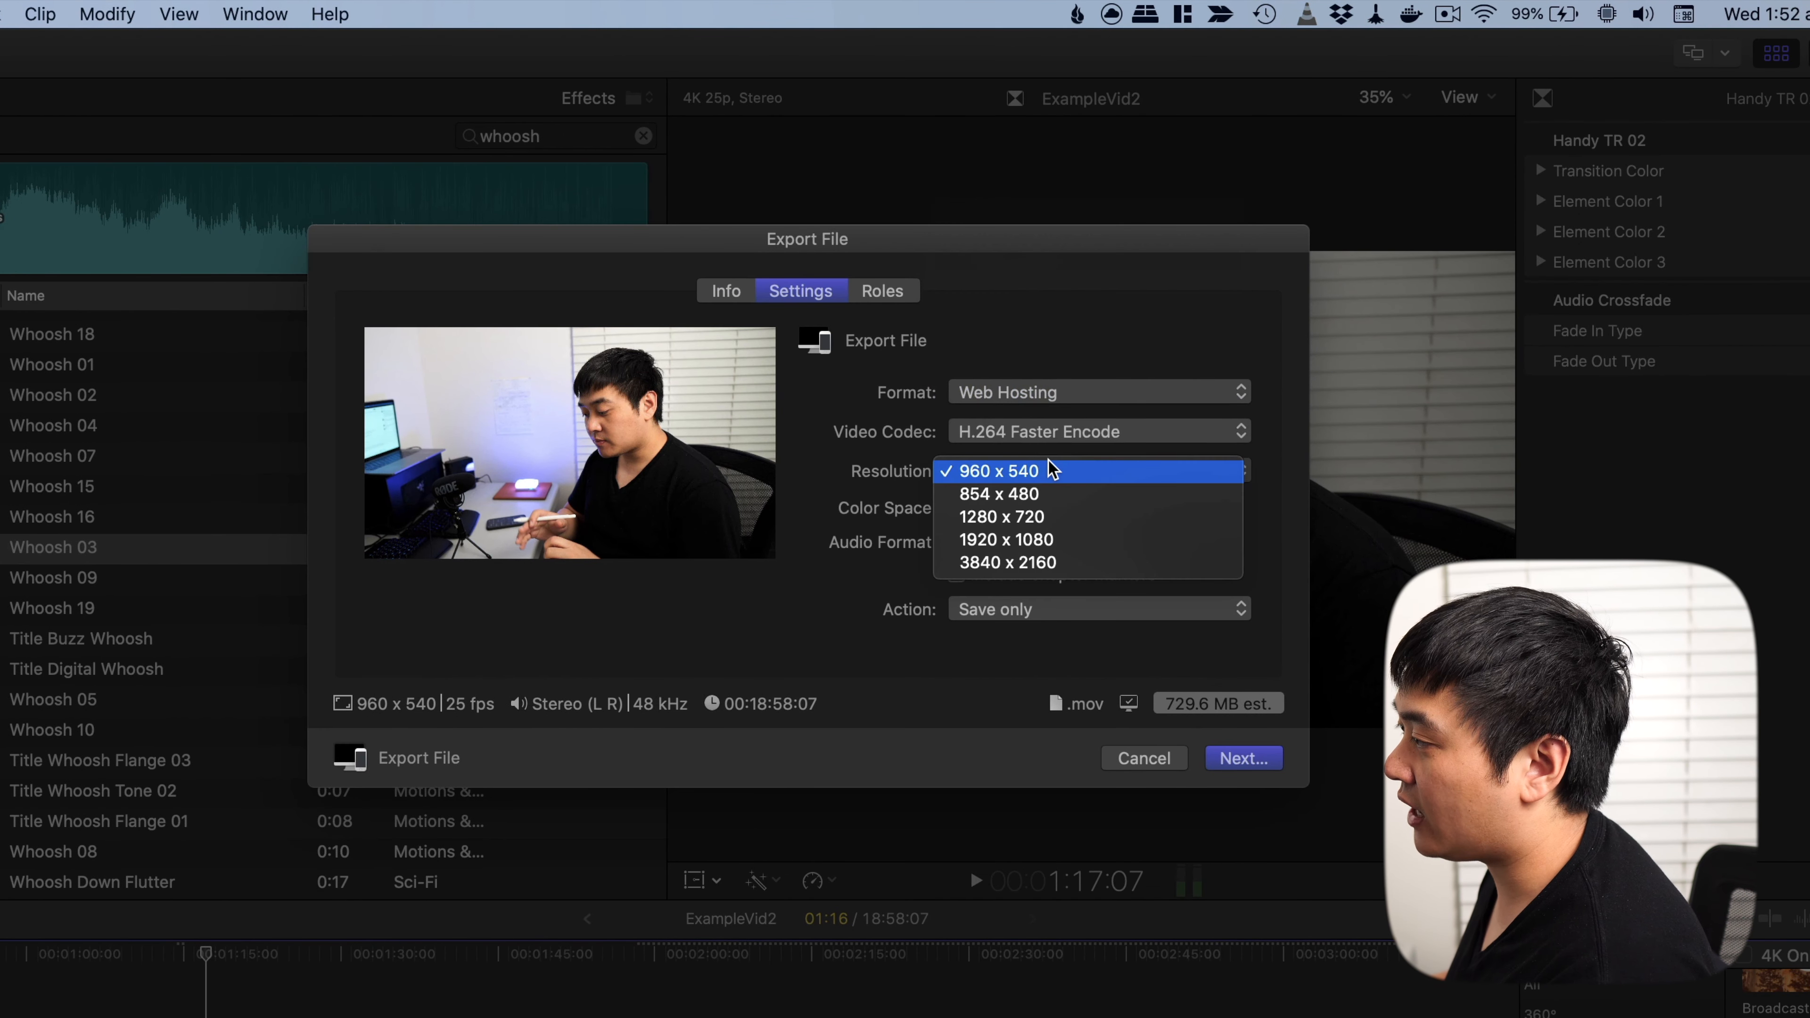
pyautogui.click(1030, 565)
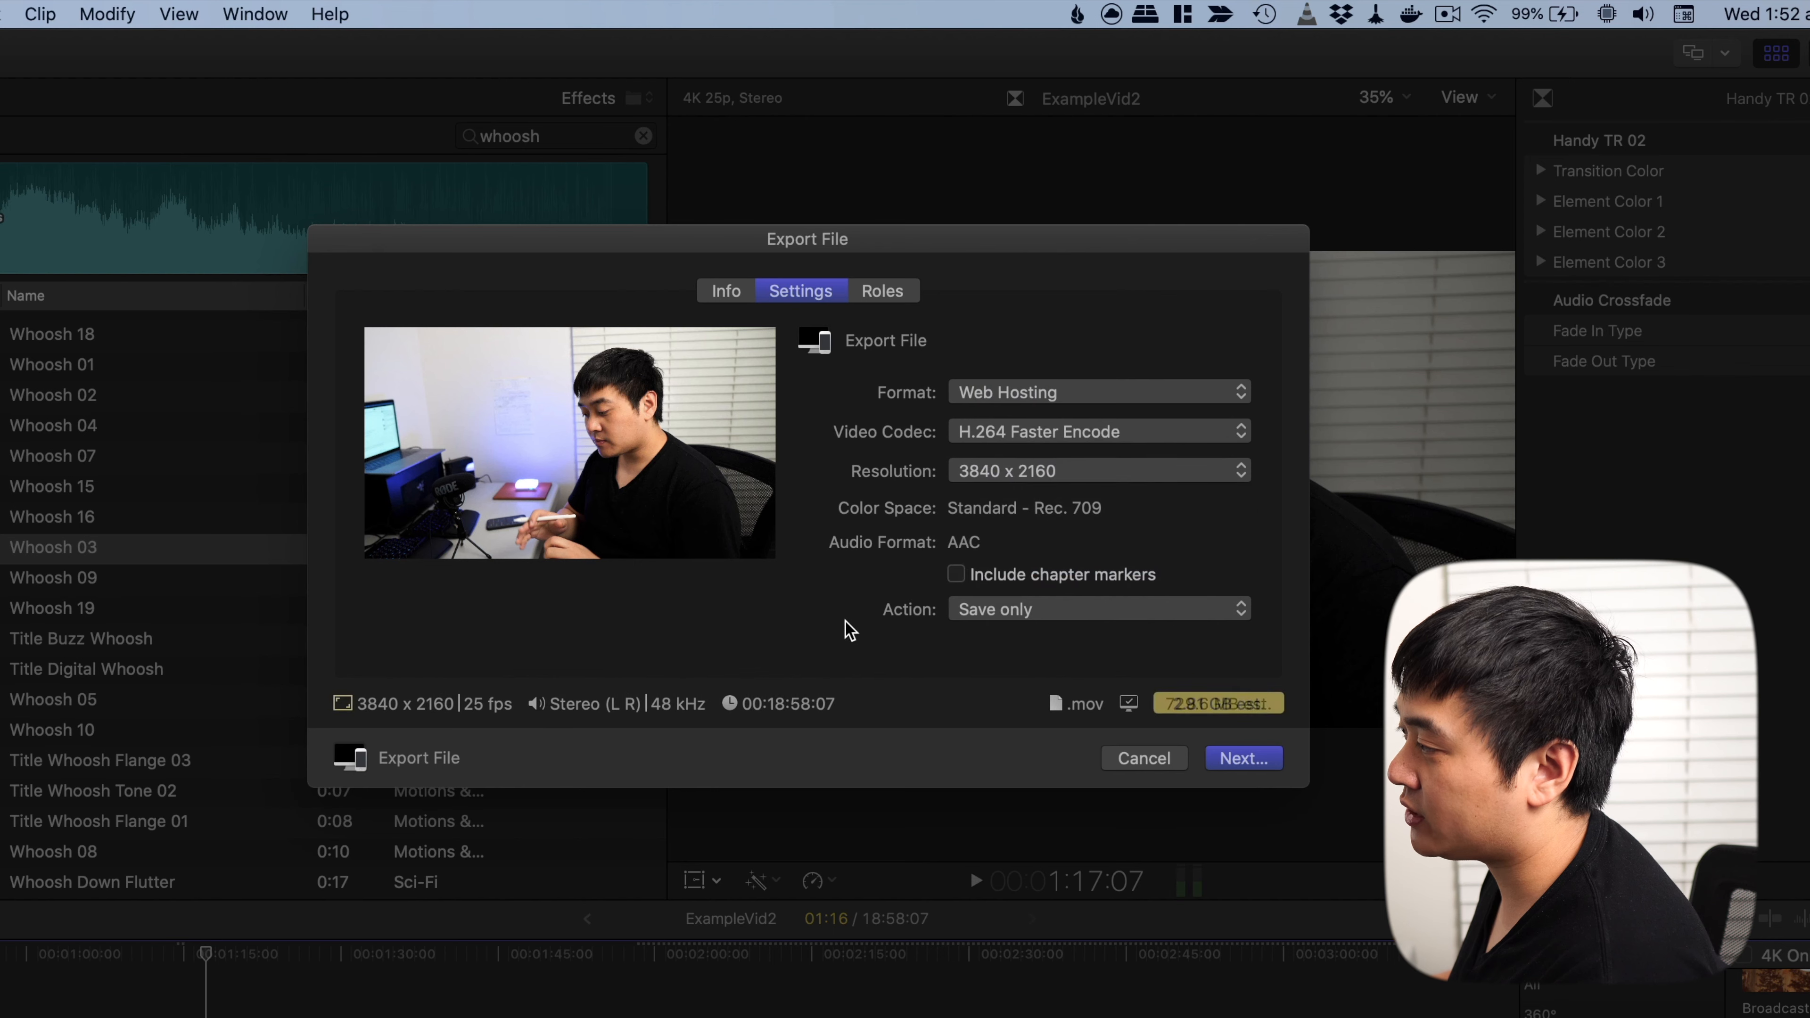